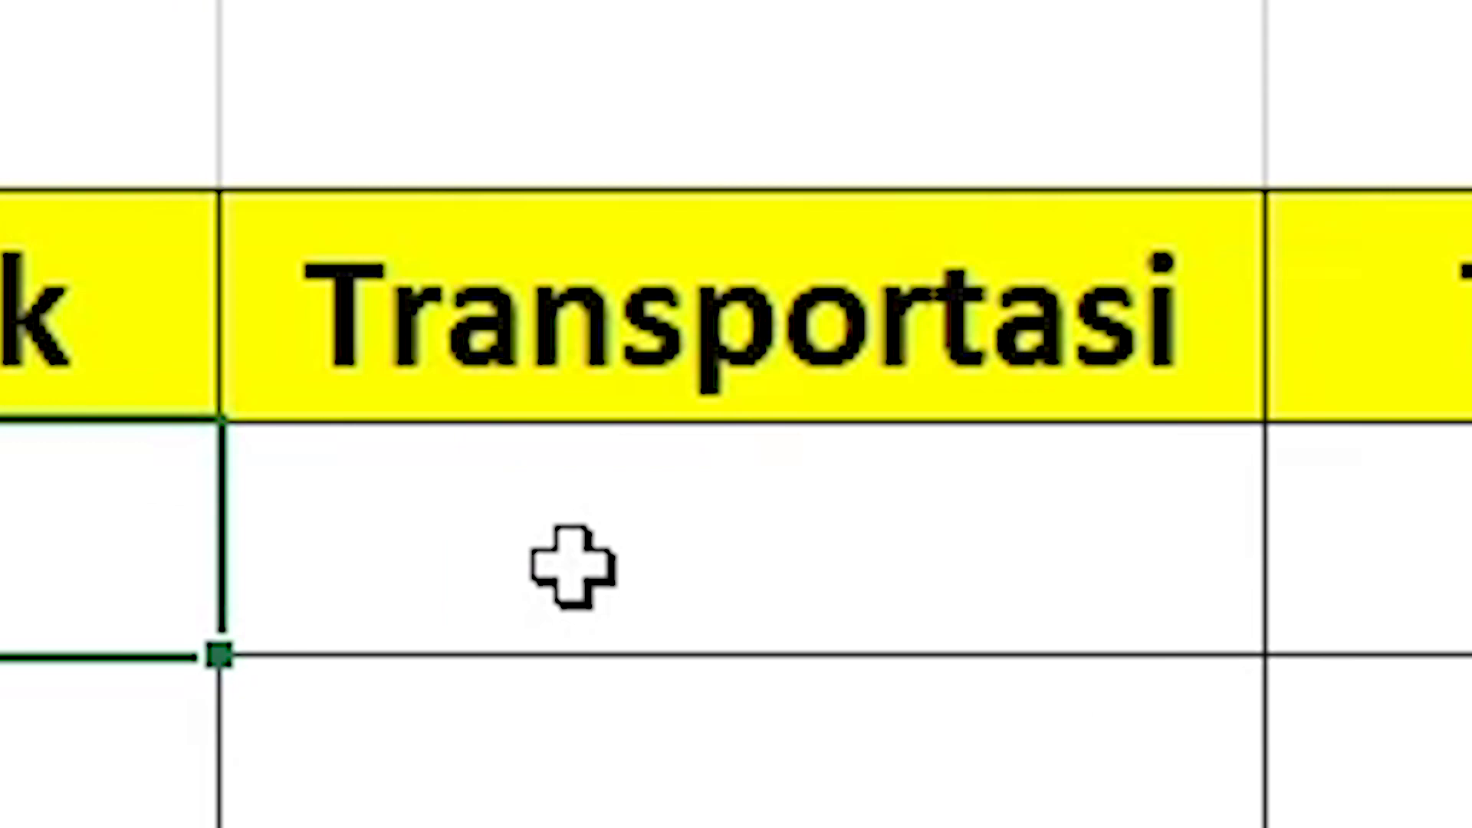
Review the empty salary columns and the Tabel Gaji grade-to-salary table
click(726, 371)
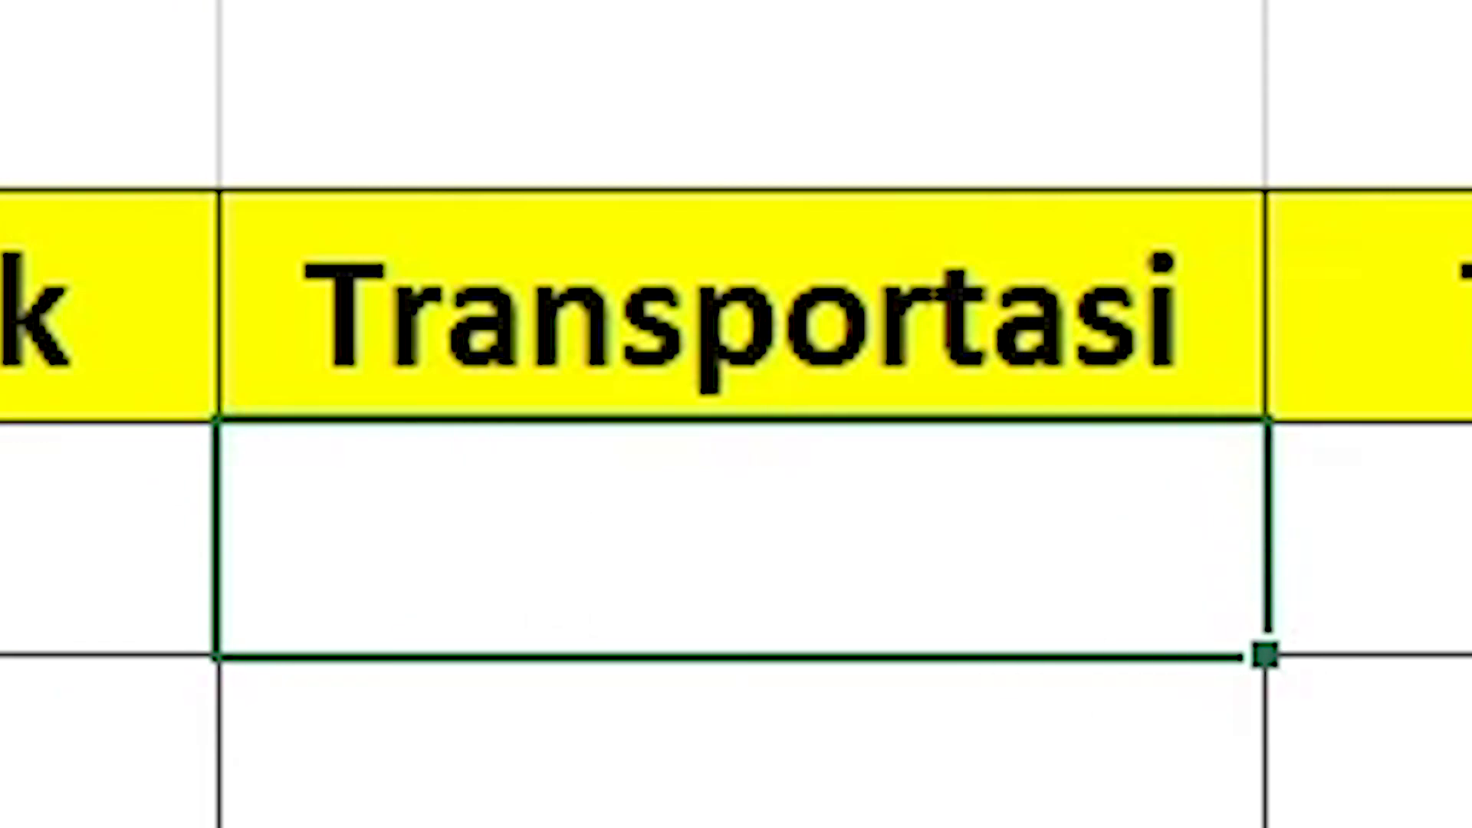
click(312, 424)
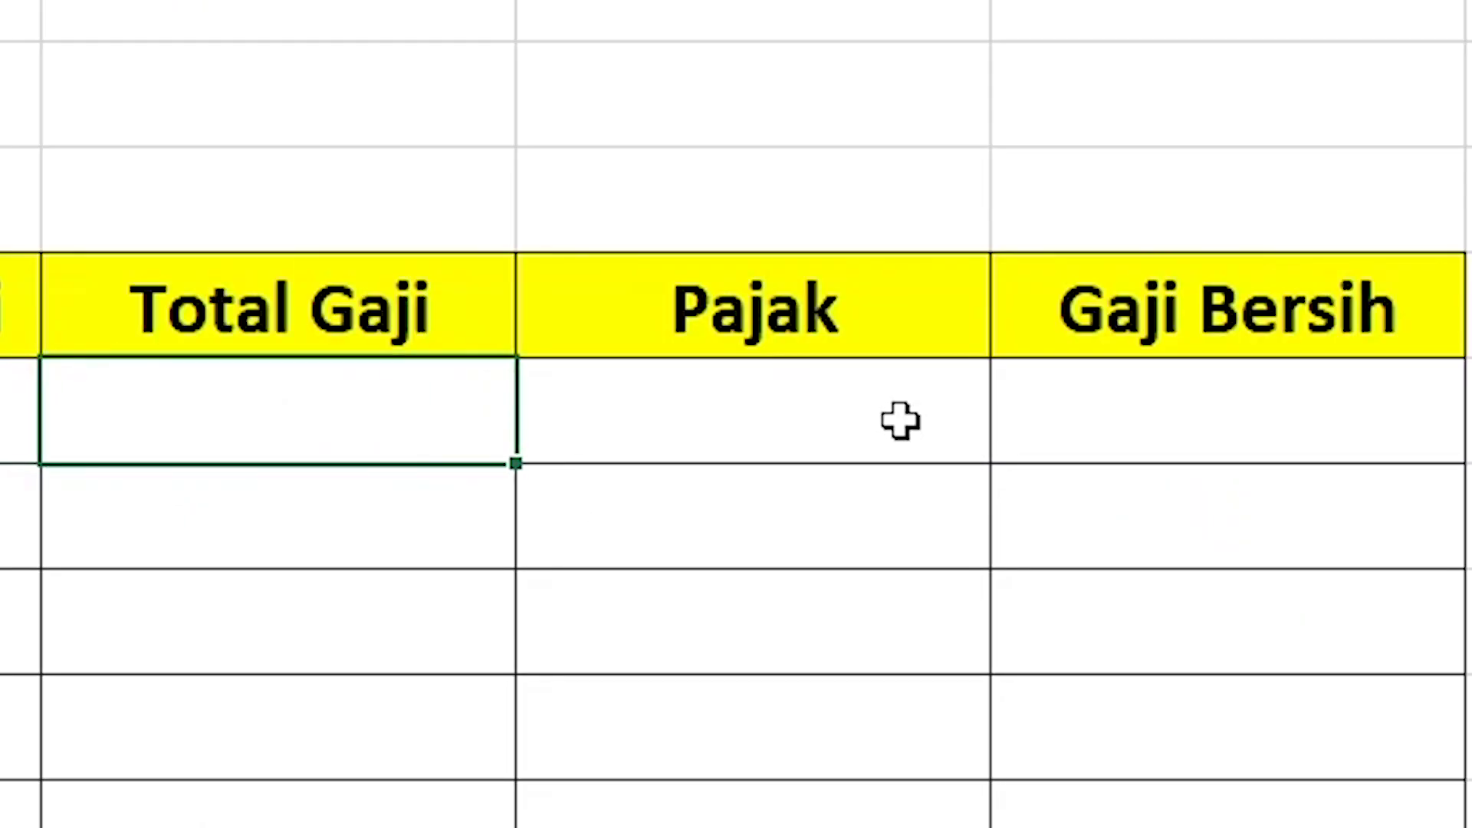
click(912, 421)
click(1234, 415)
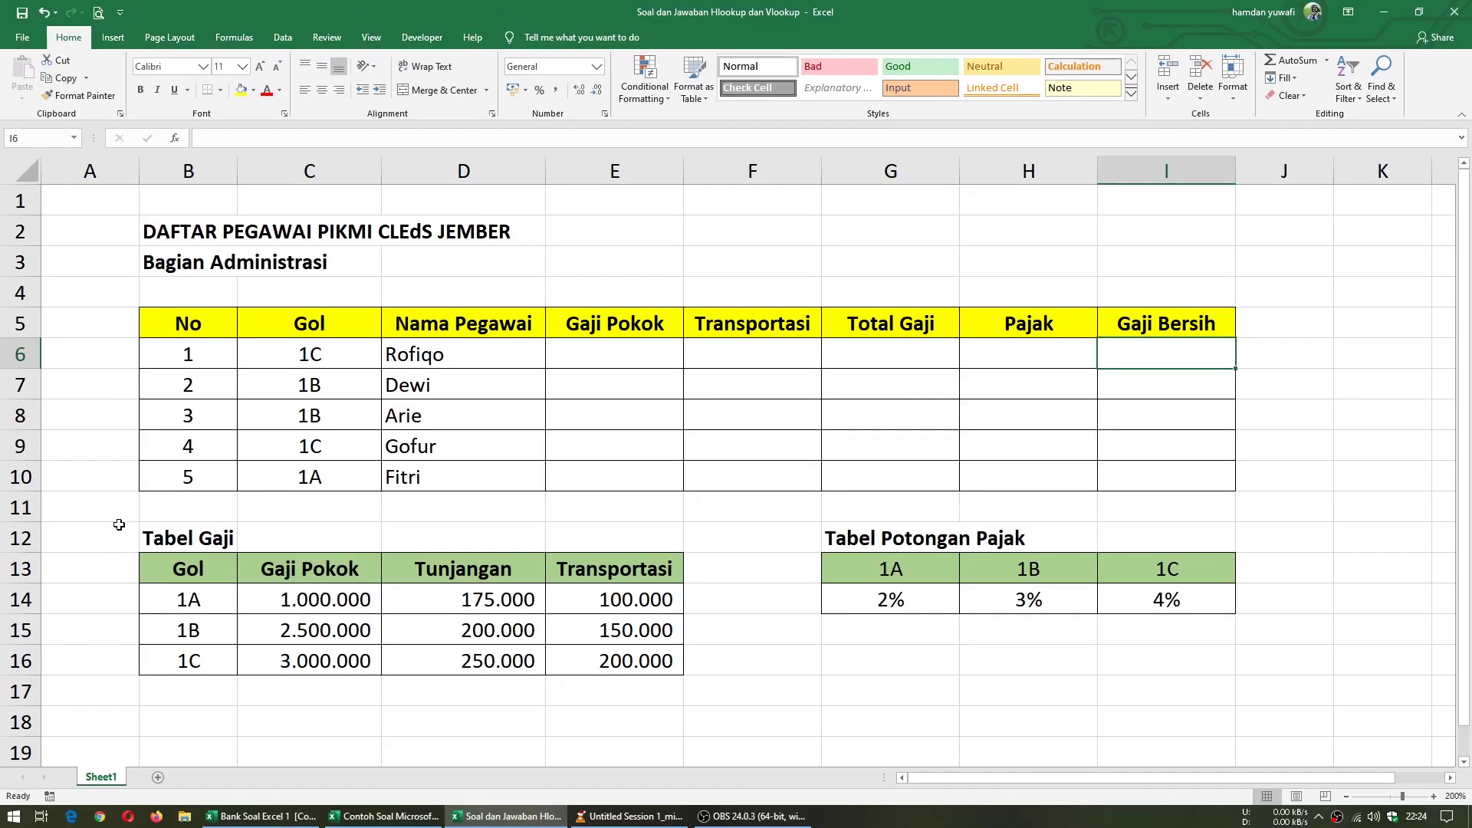
mouse_move(119, 524)
mouse_down()
mouse_move(322, 553)
mouse_move(499, 661)
mouse_up()
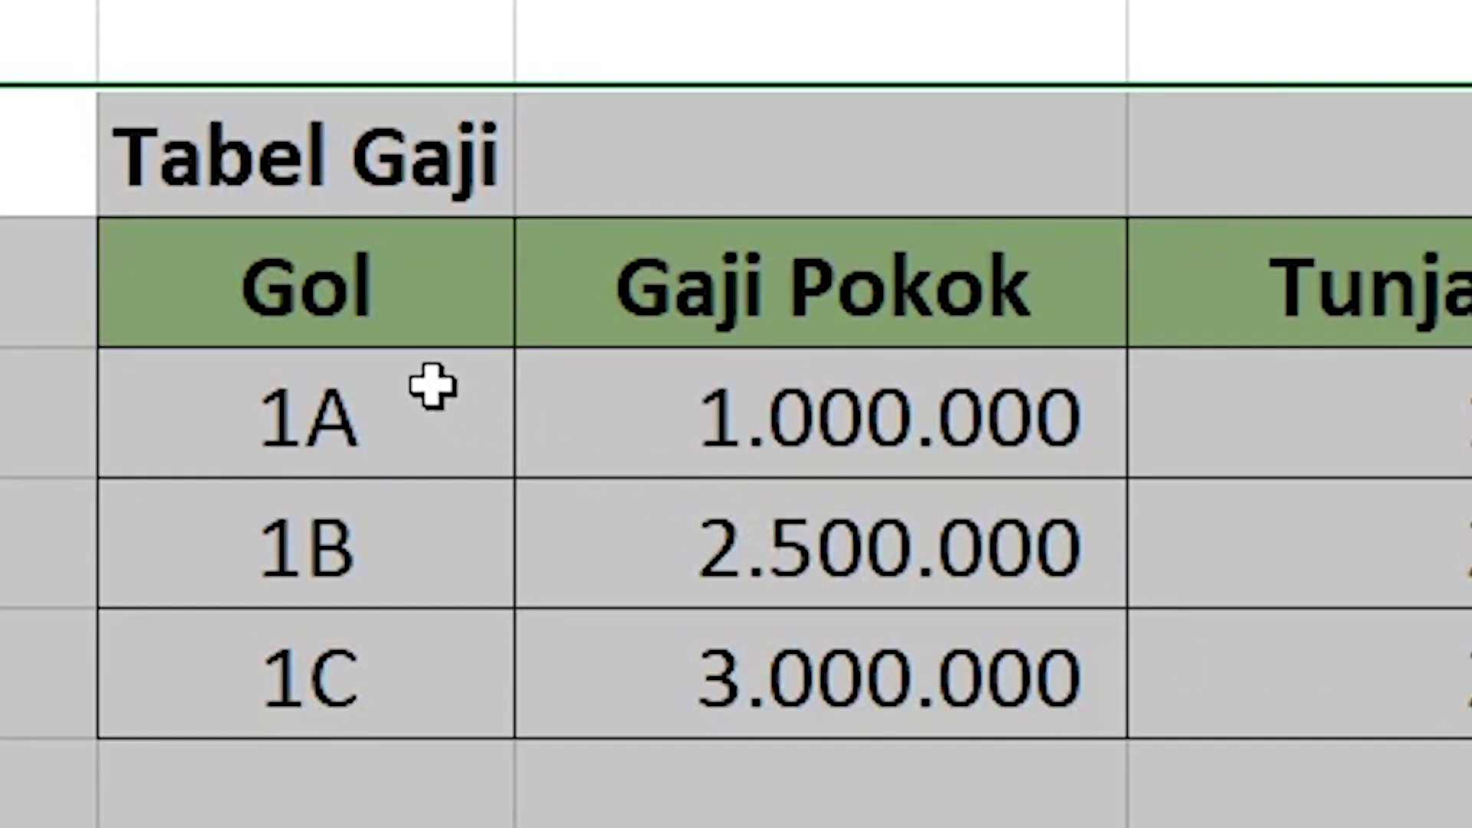
click(380, 391)
click(850, 430)
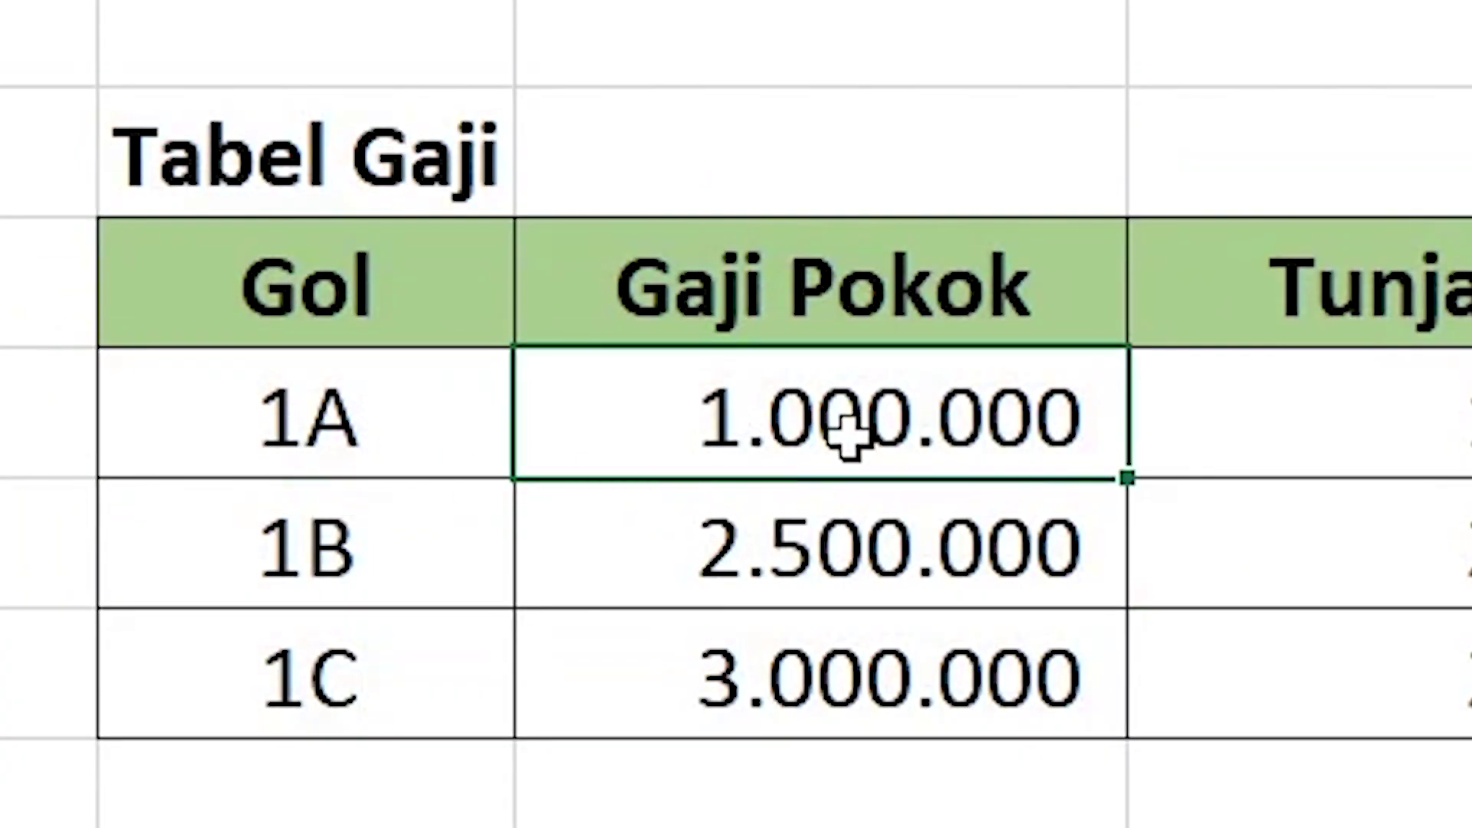
click(704, 565)
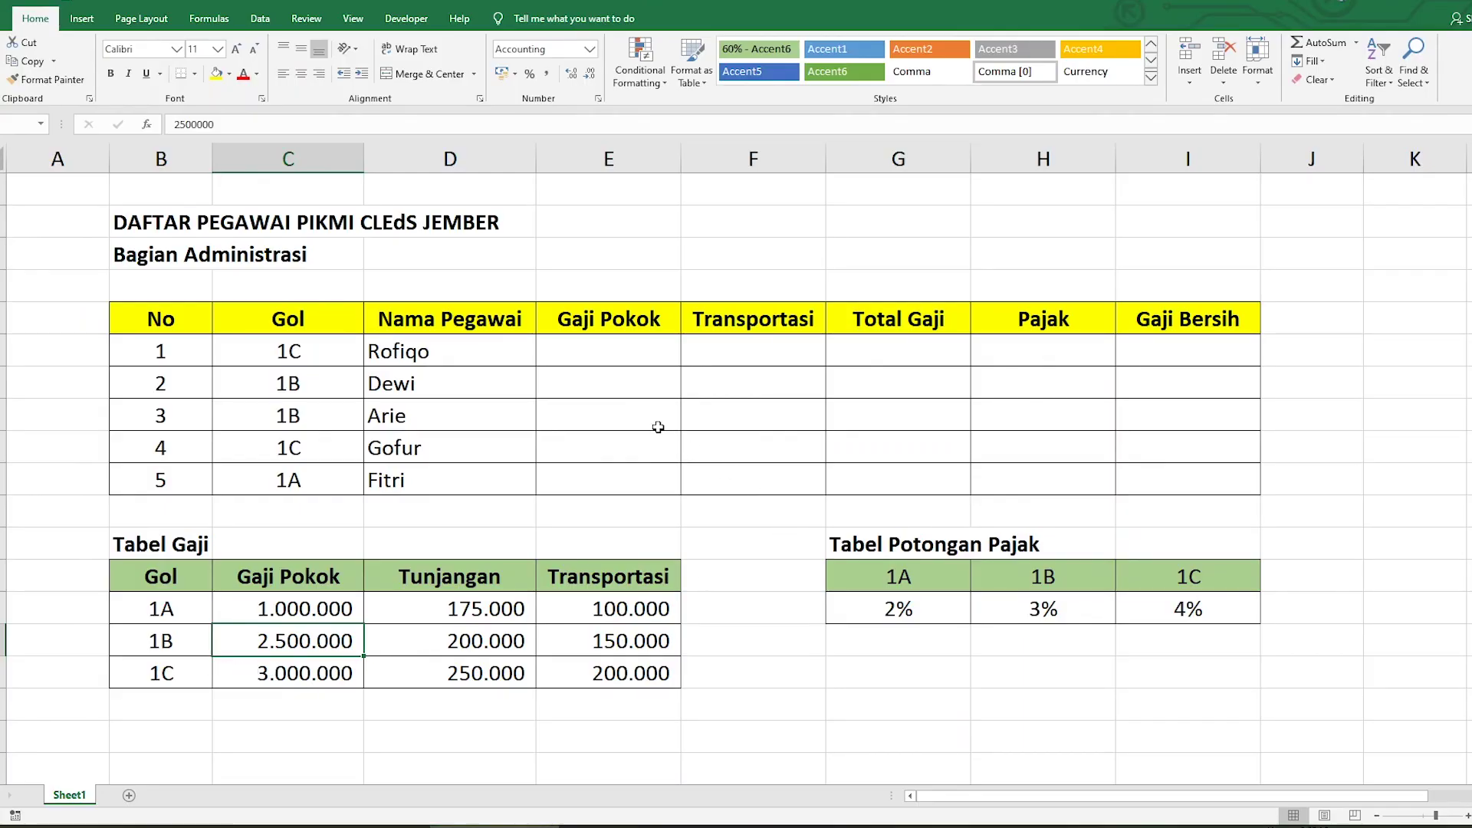
Enter =VLOOKUP(C6;B14:E16;2;FALSE) in E6 to return Gaji Pokok 3000000
click(651, 359)
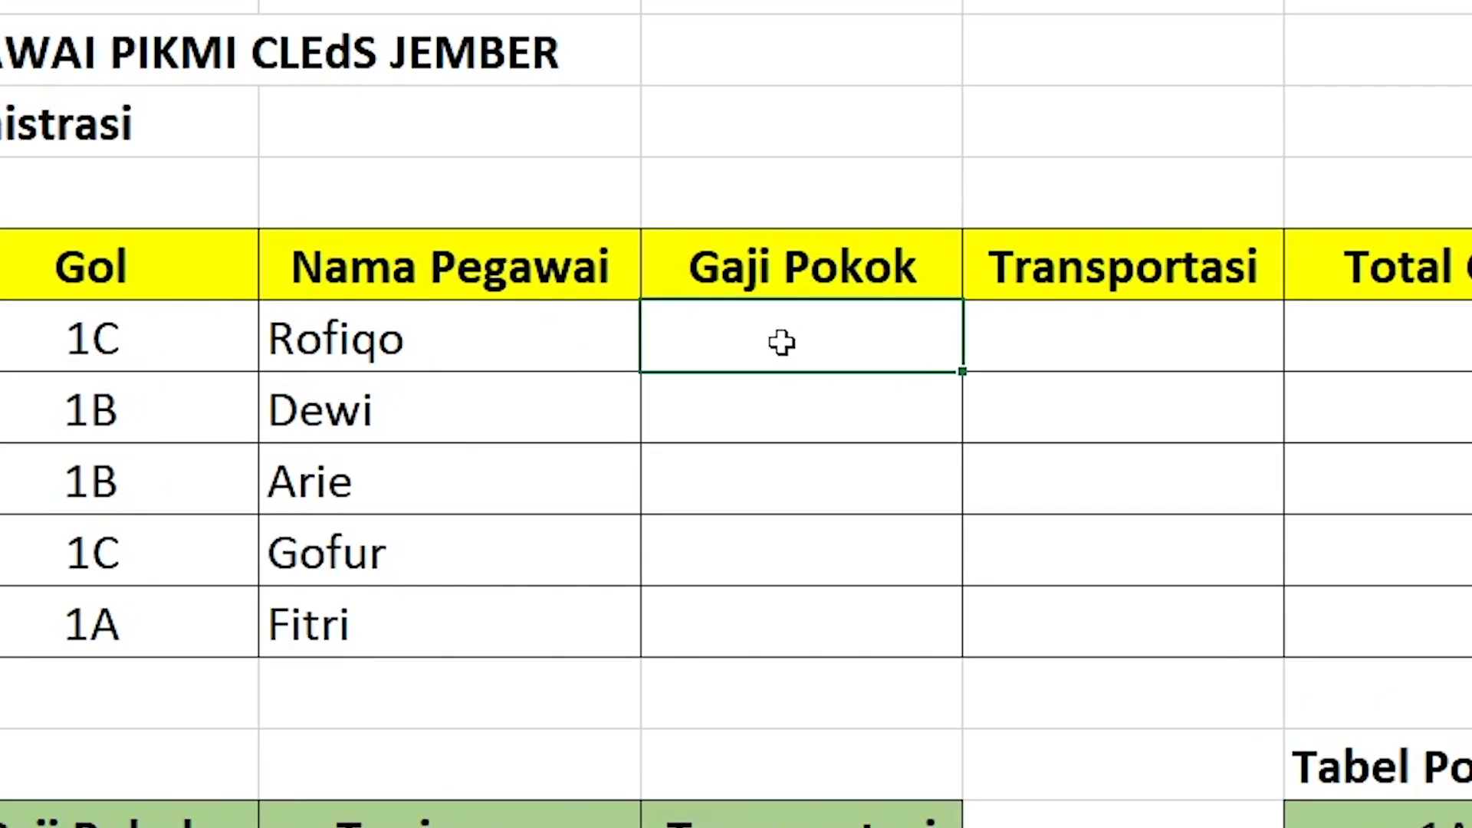
text(=)
text(vlookup)
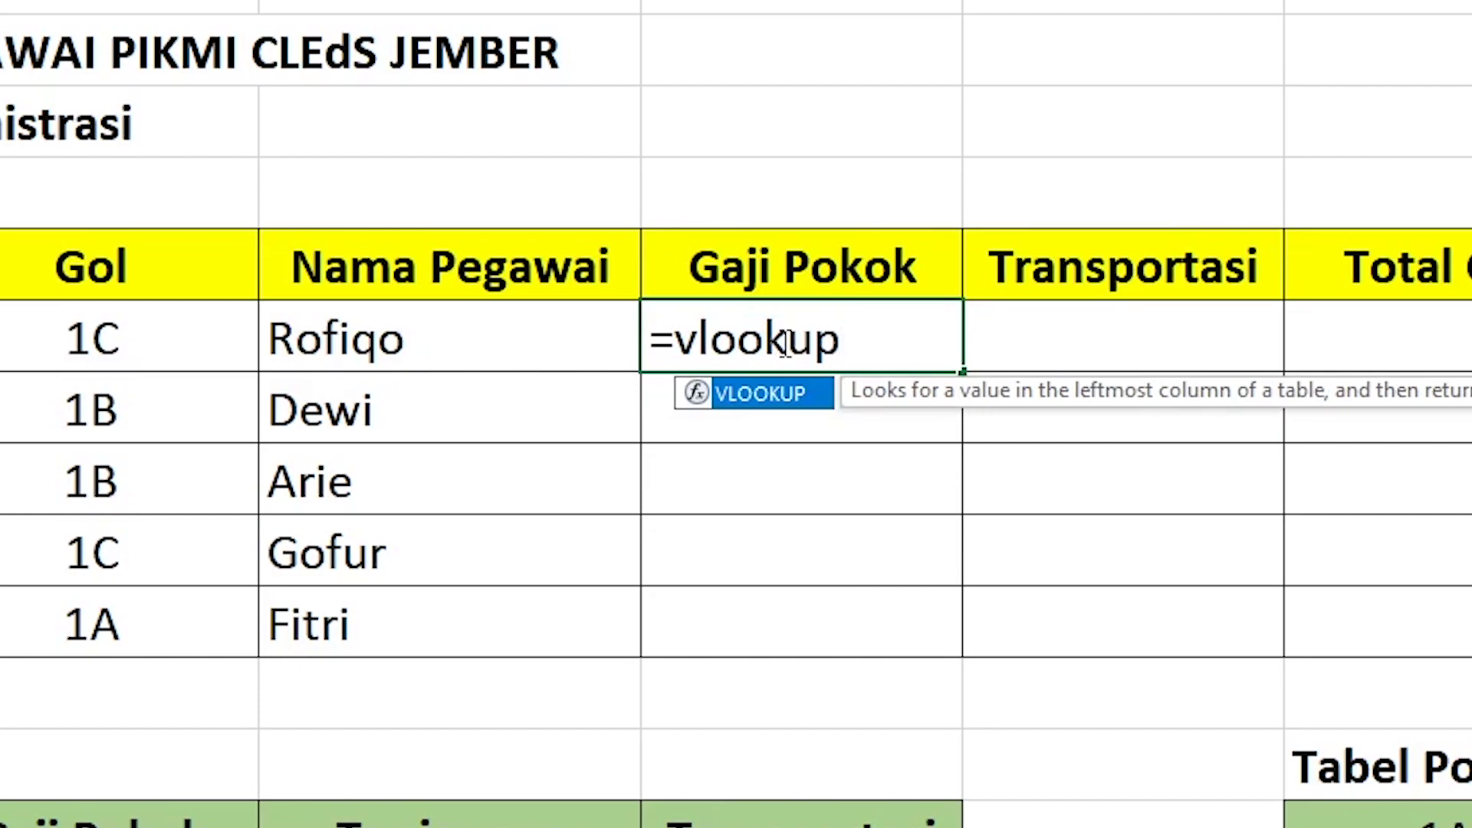
text(()
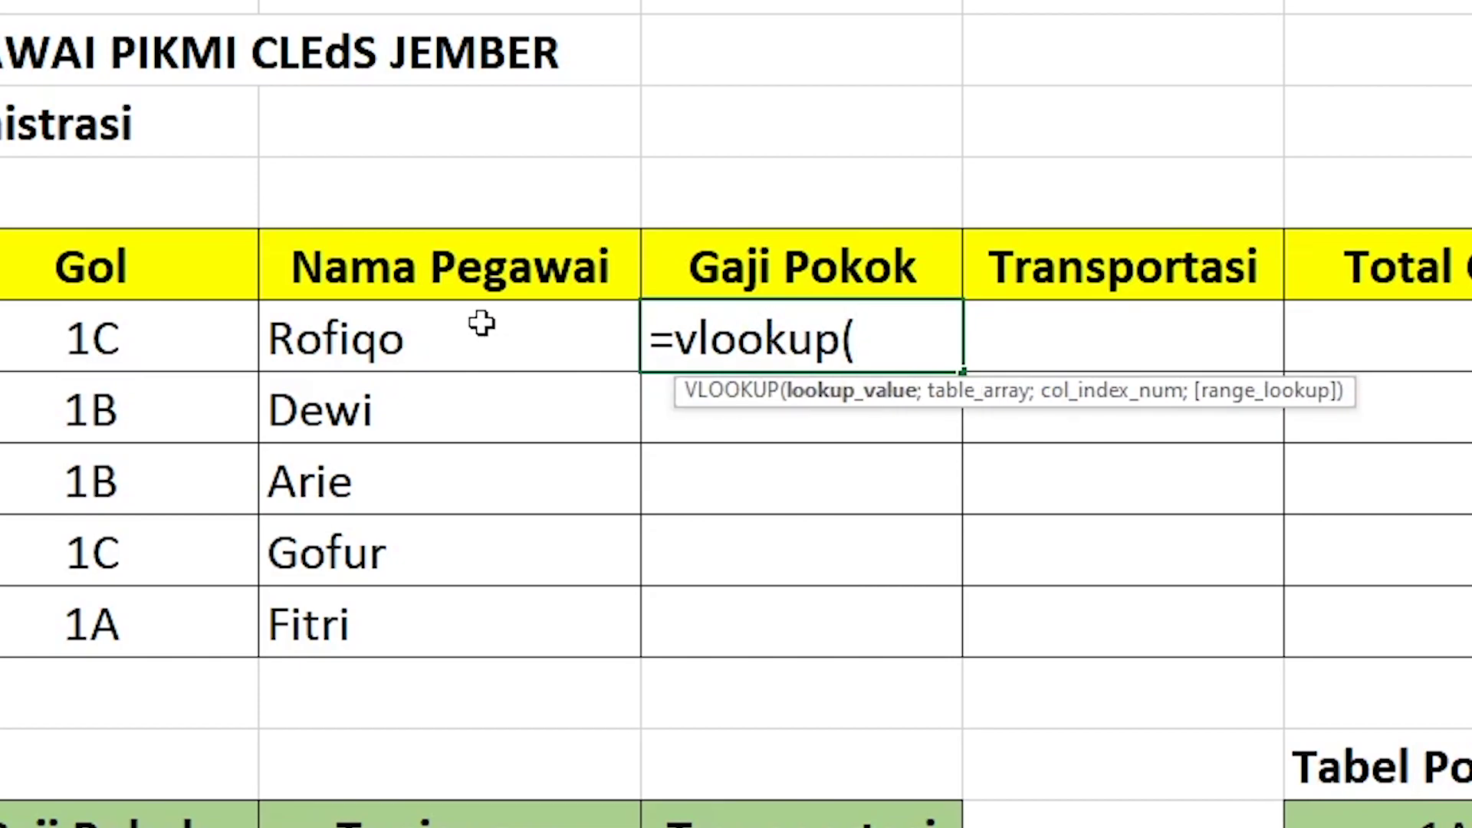
click(126, 349)
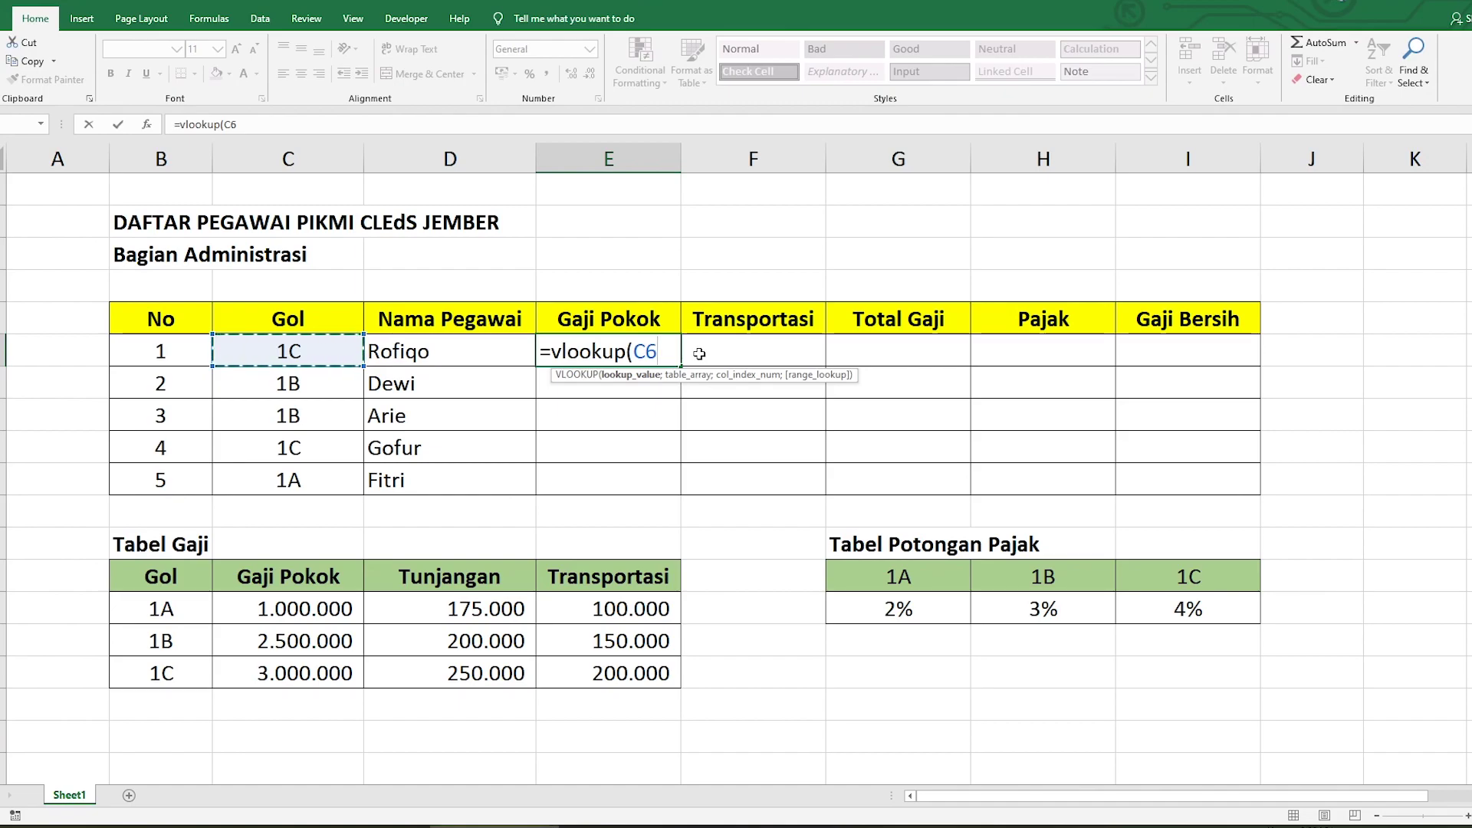
text(;)
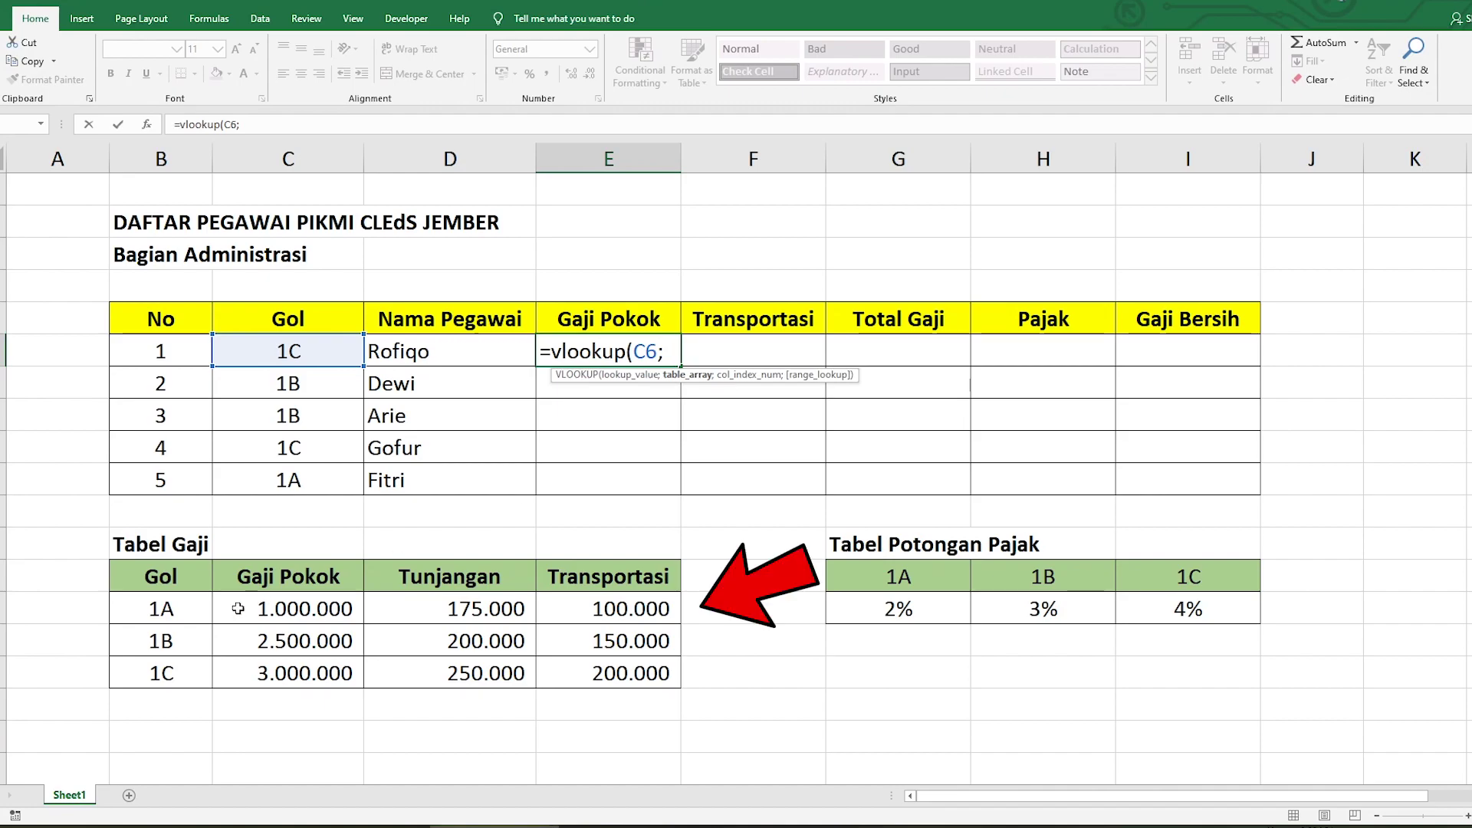
mouse_move(176, 614)
mouse_down()
mouse_move(614, 647)
mouse_move(636, 671)
mouse_up()
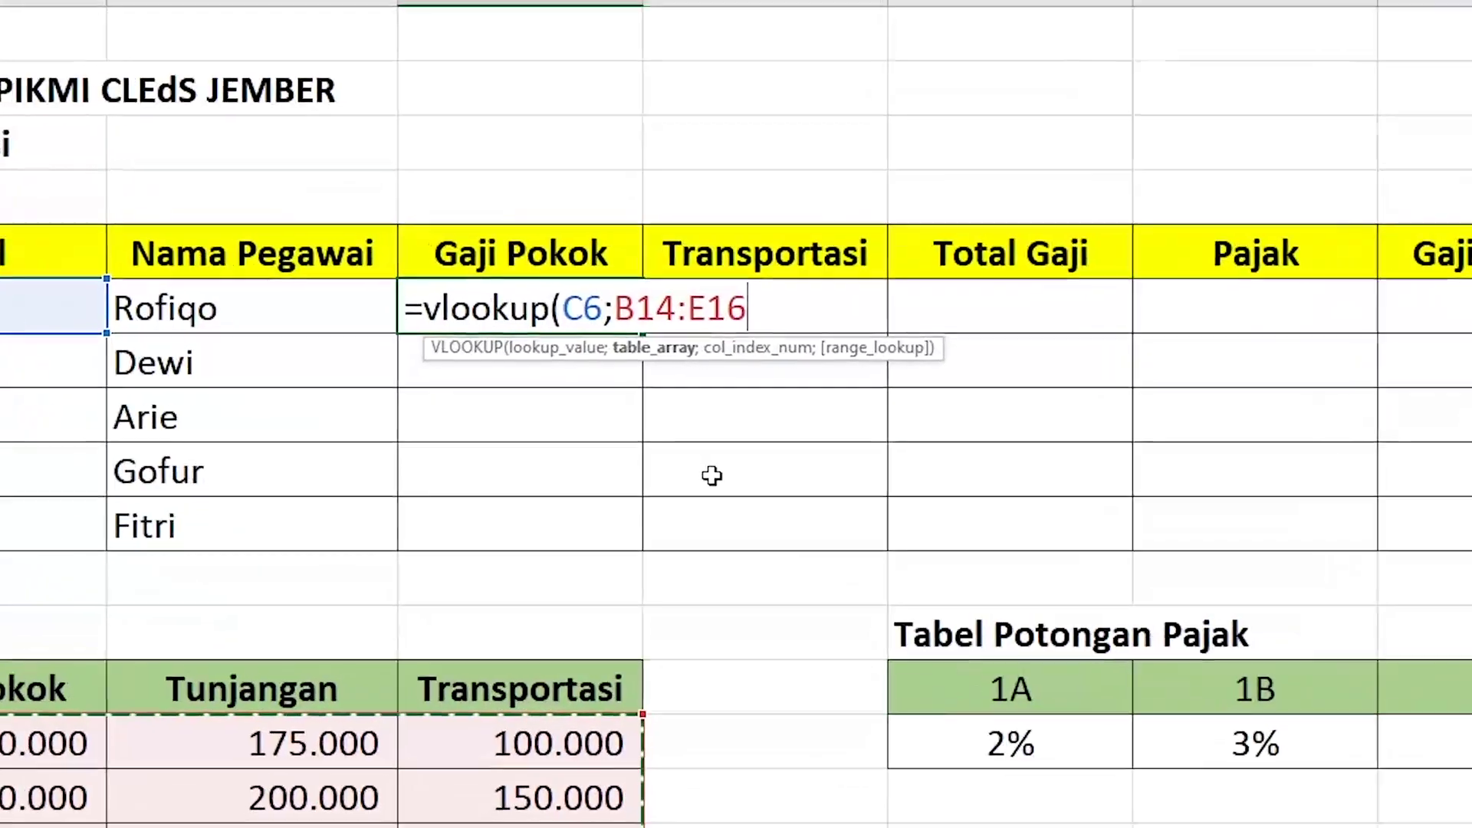
text(;)
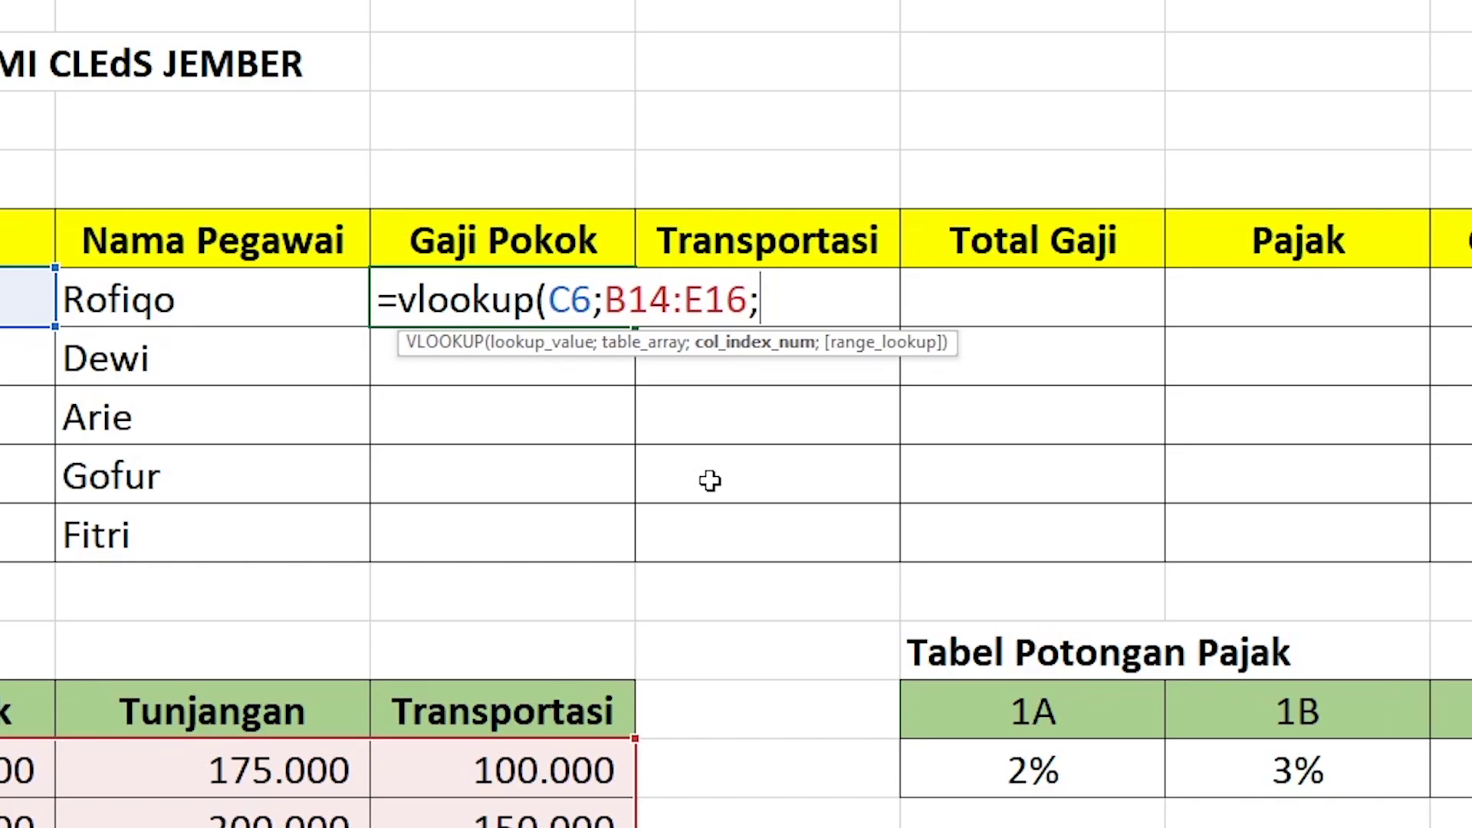
text(2)
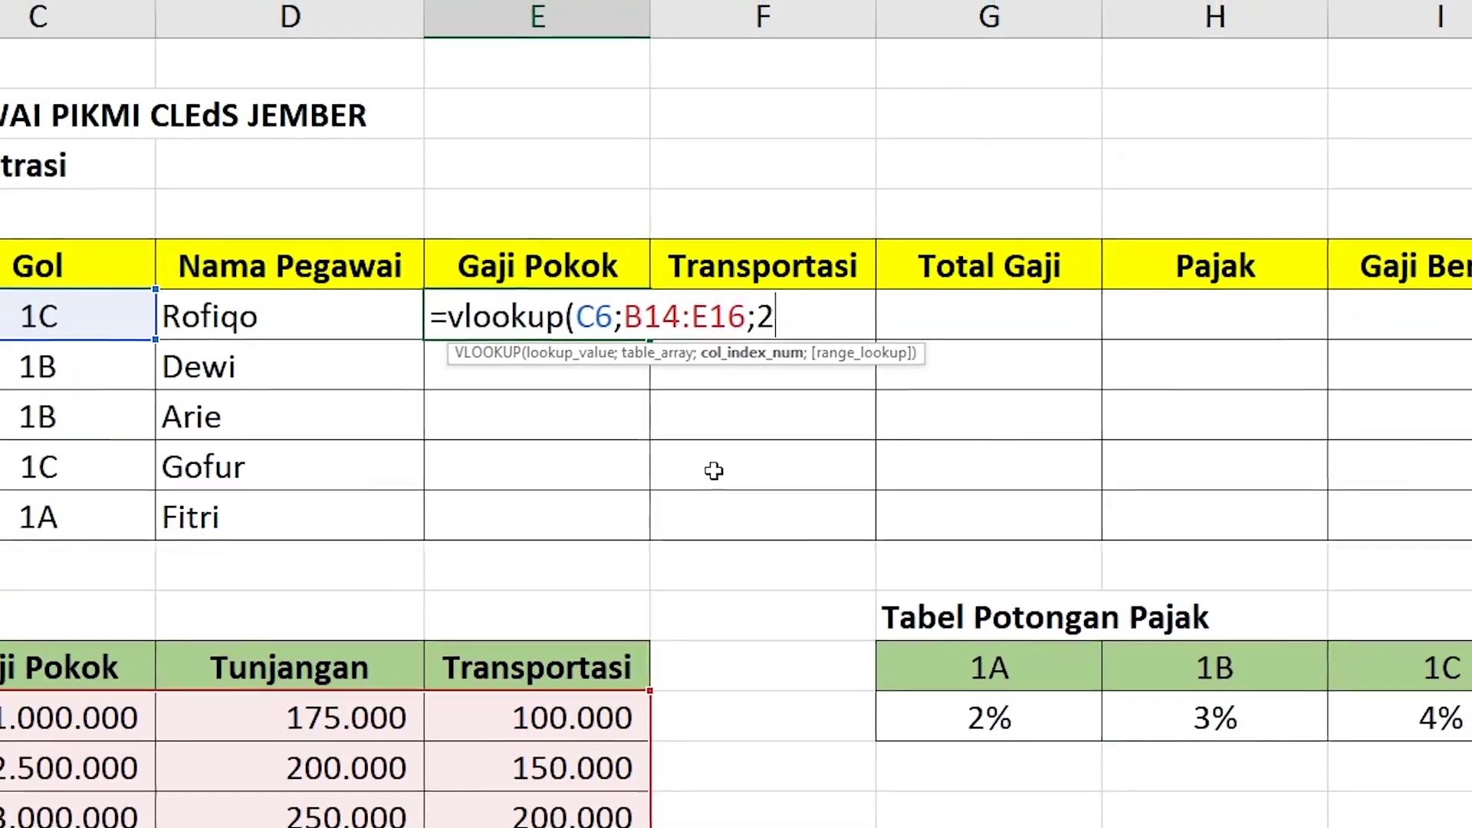
text(;fal)
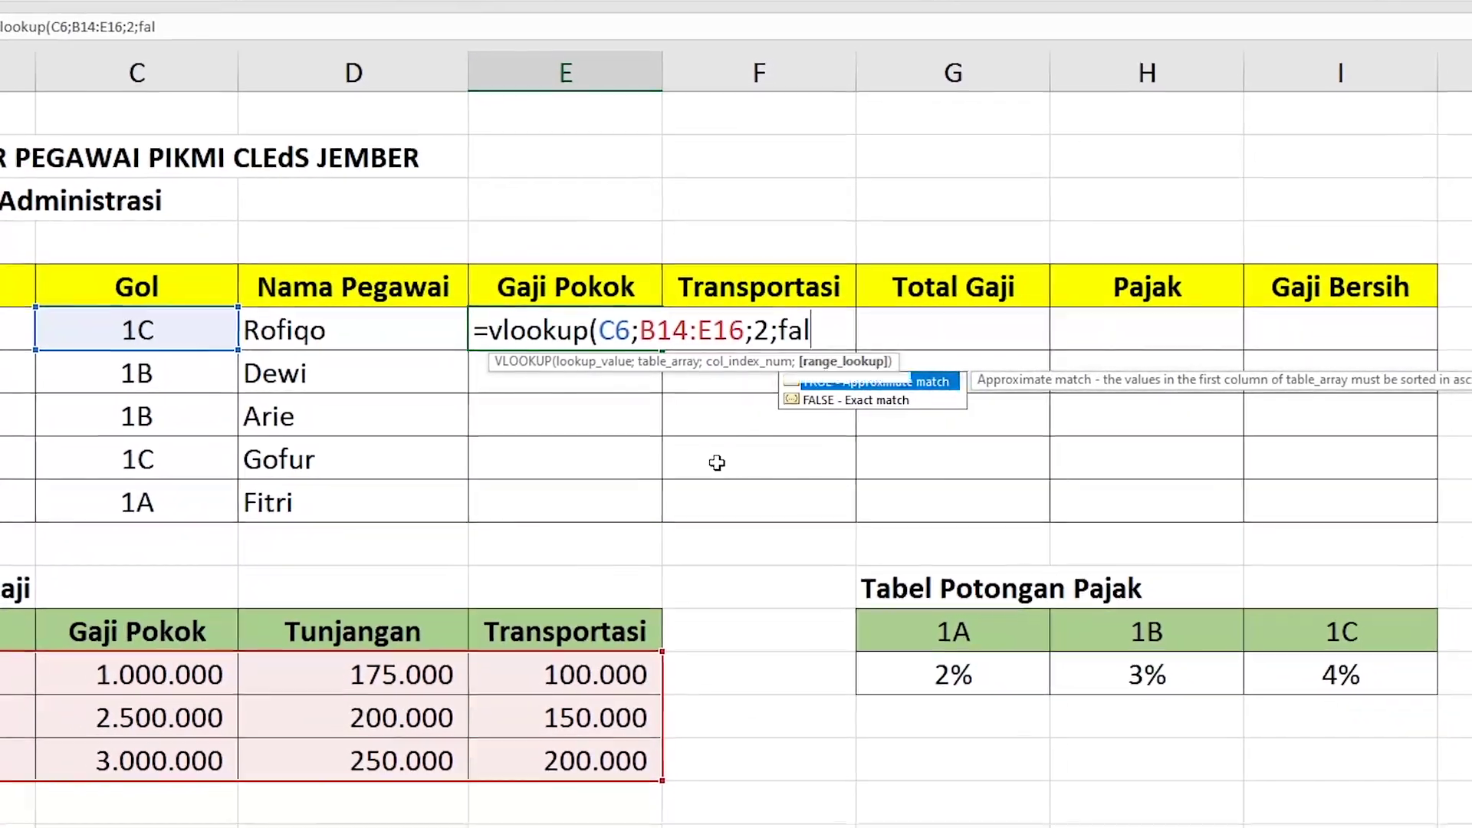
text(se))
key(Return)
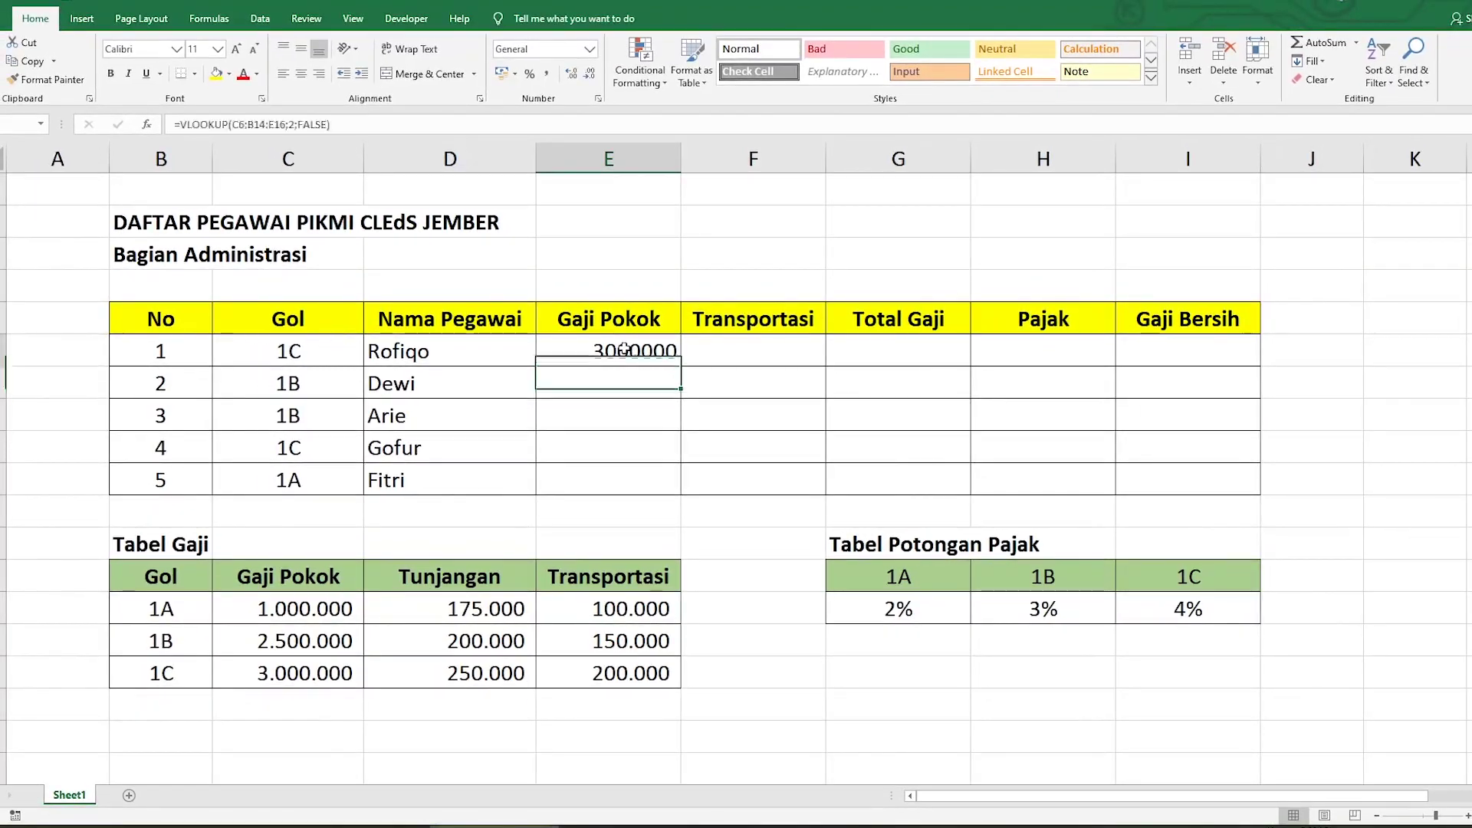
Make E6's lookup range absolute as $B$14:$E$16, still returning 3000000
click(625, 349)
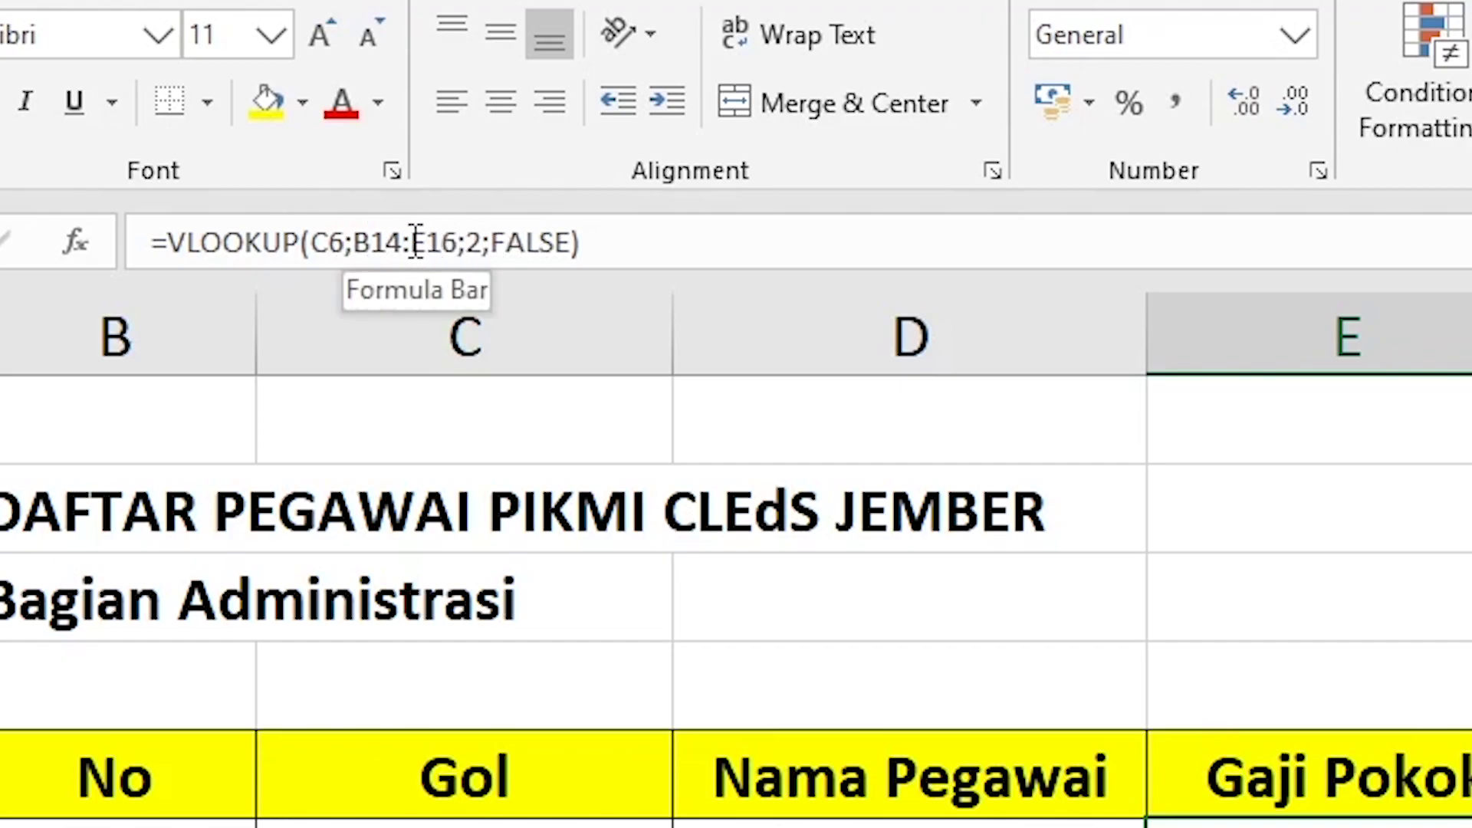
click(371, 242)
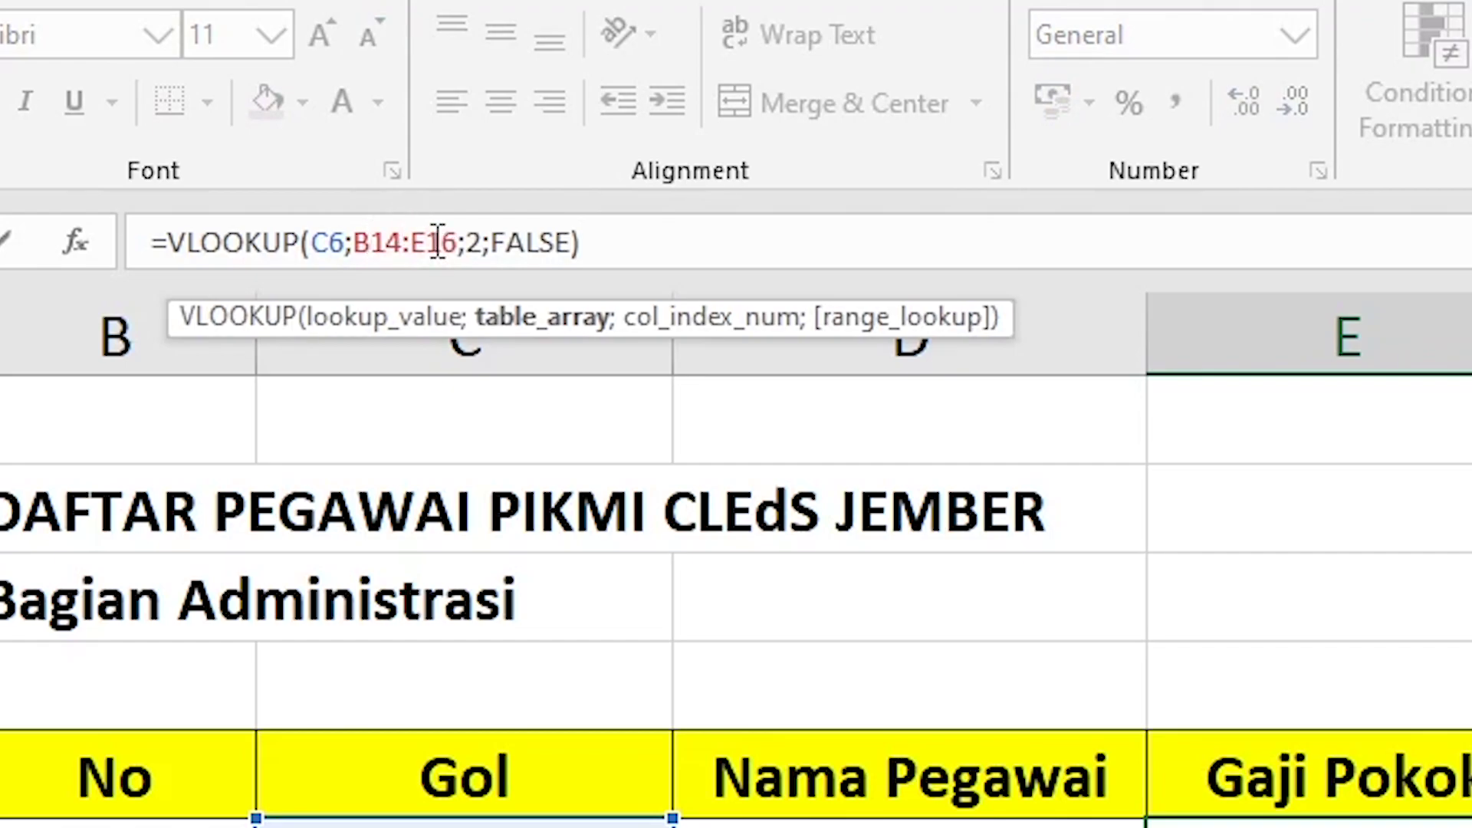
key(F4)
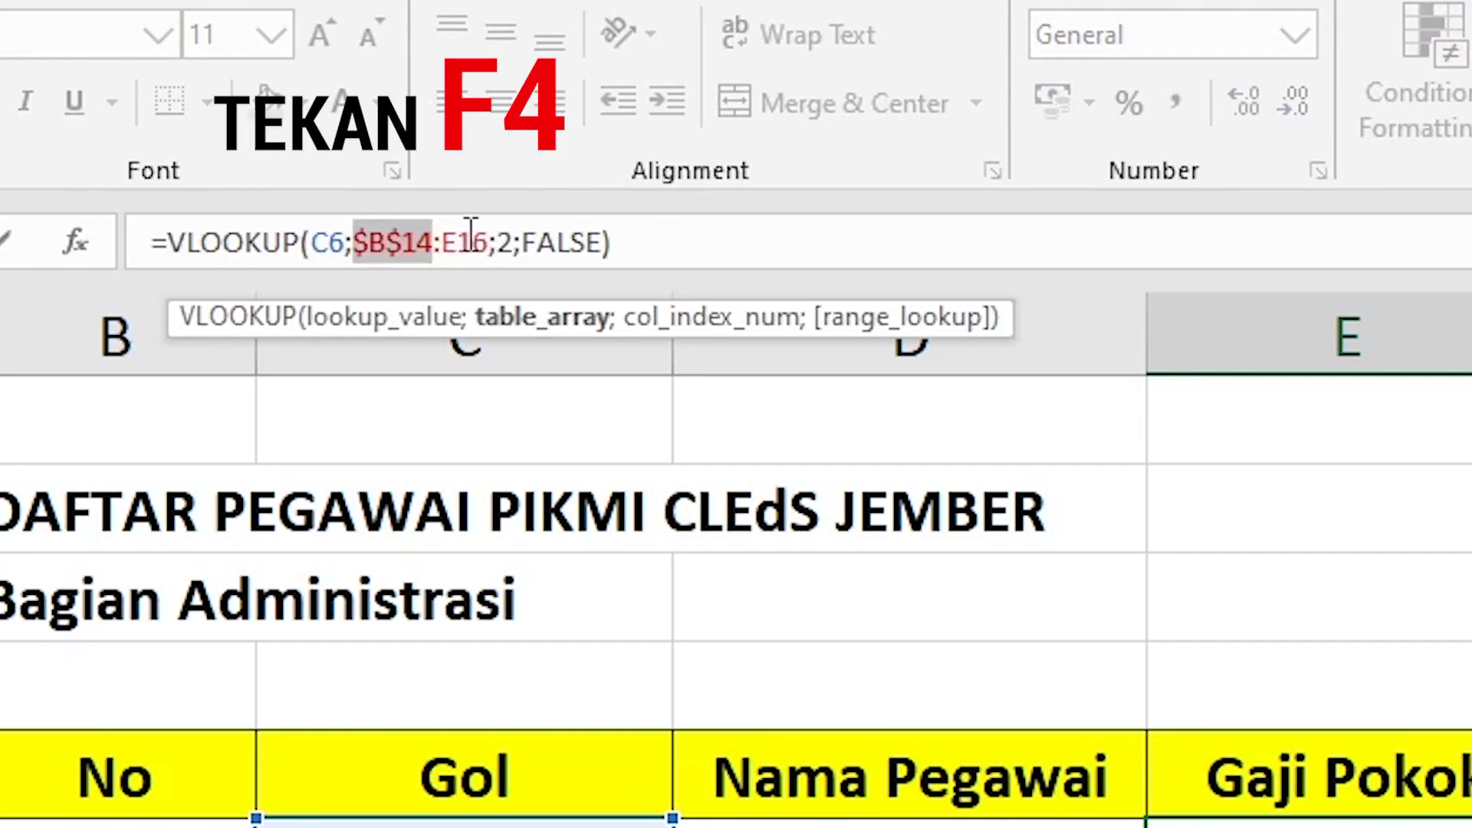
click(462, 234)
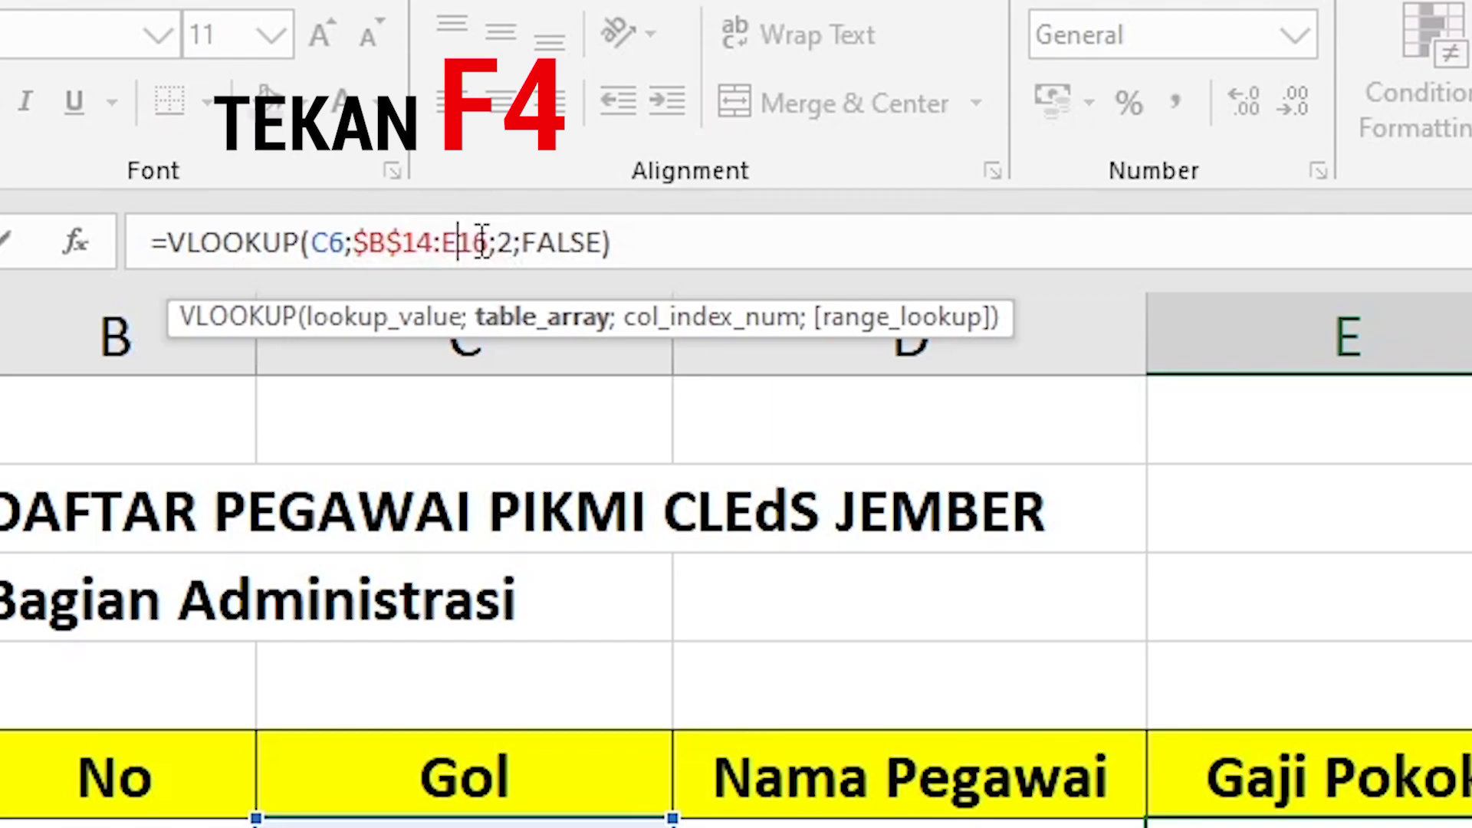
key(F4)
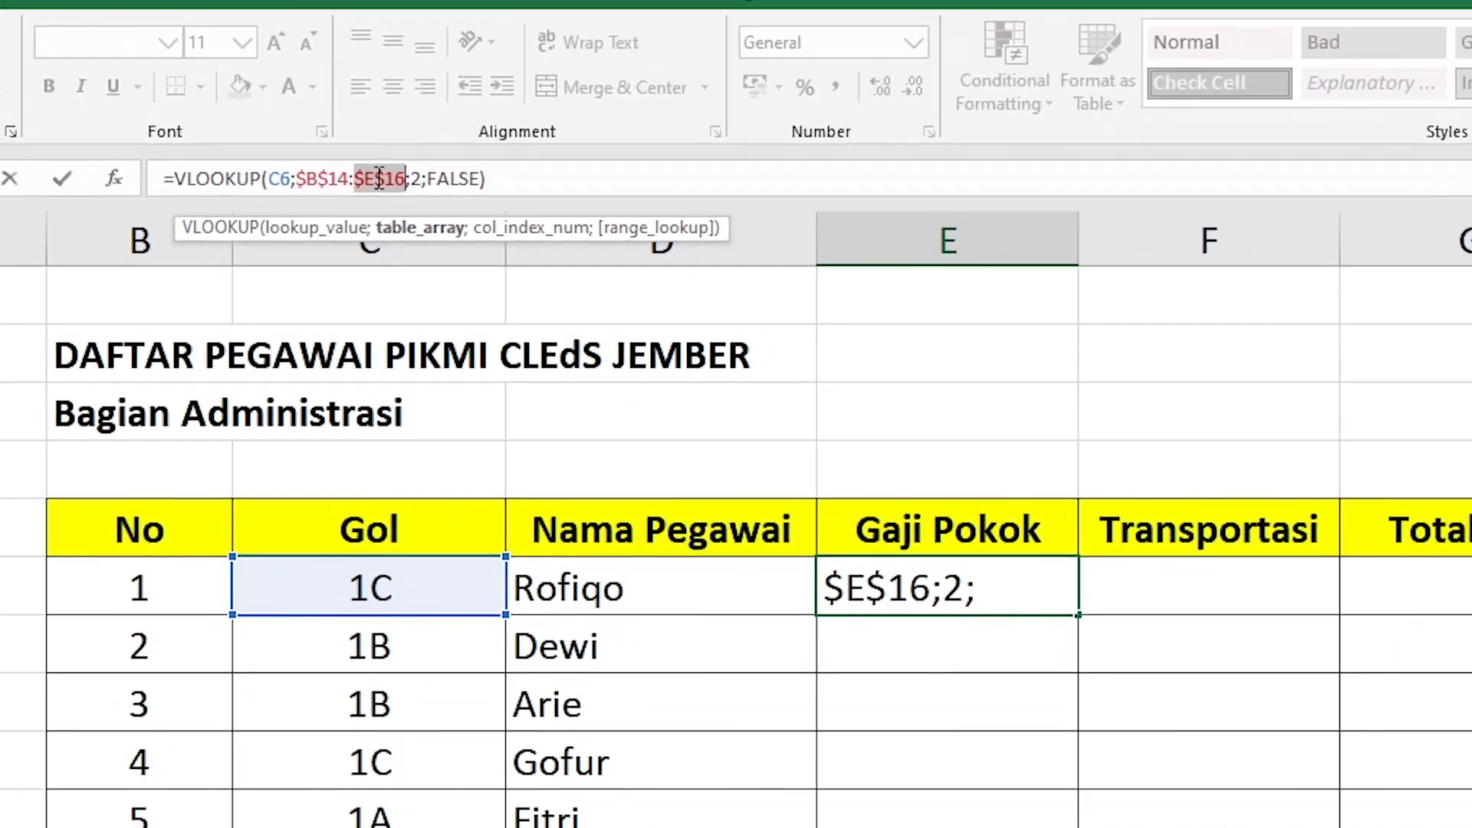
key(Return)
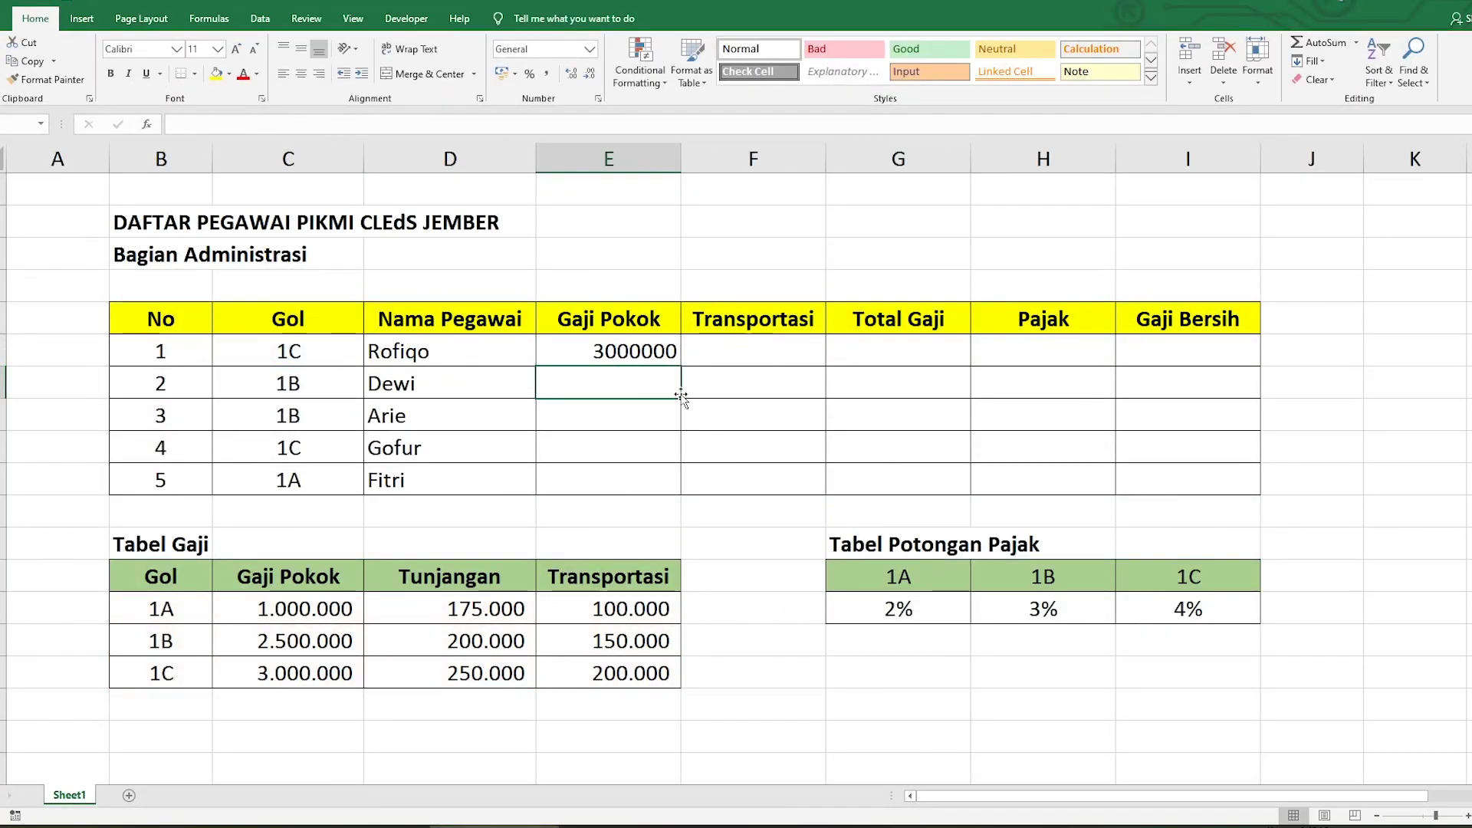
Fill E6's lookup down to E10, giving 3000000, 2500000, 2500000, 3000000 and 1000000
click(674, 357)
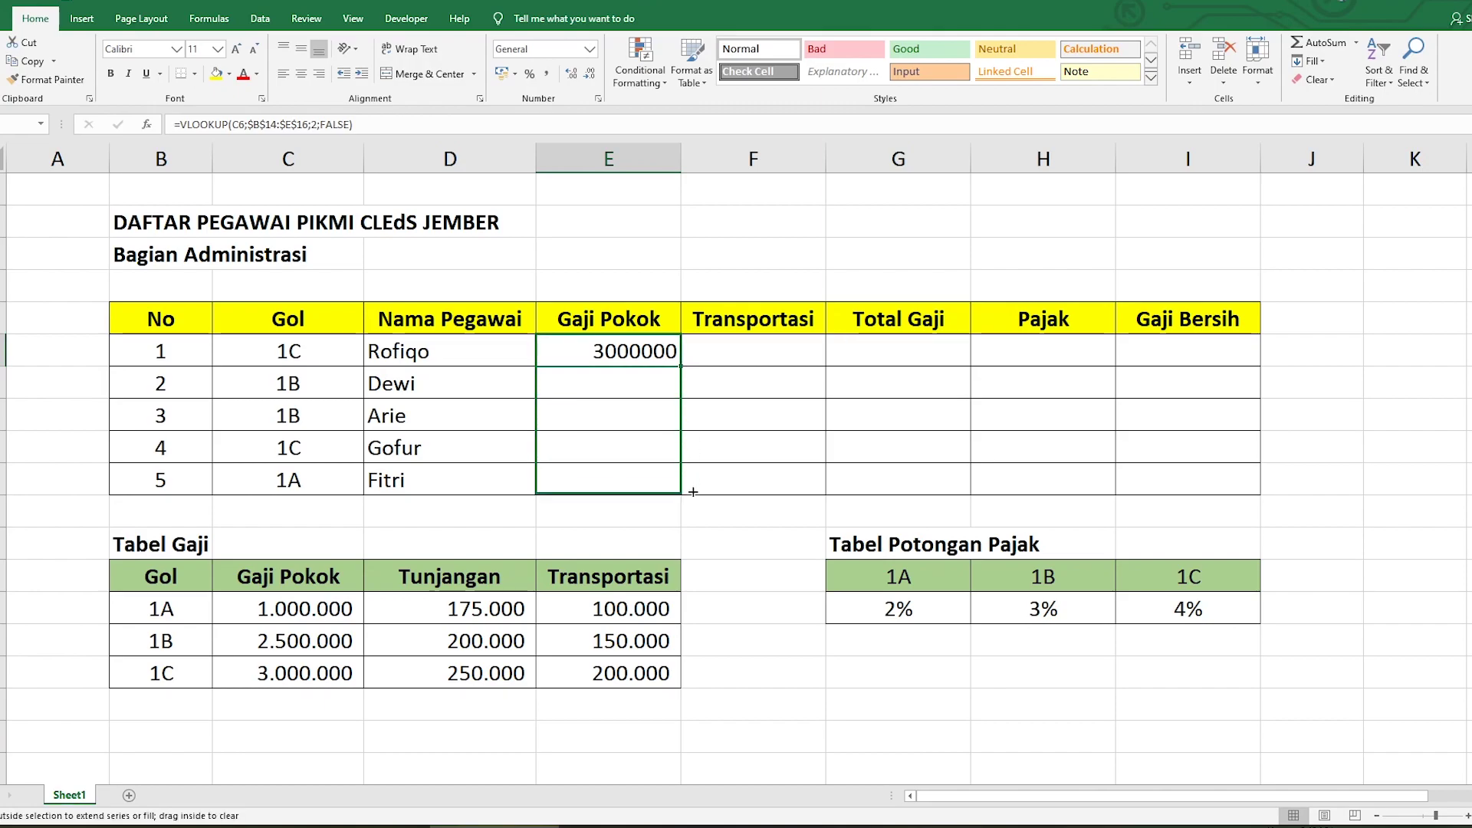
drag(684, 369, 684, 495)
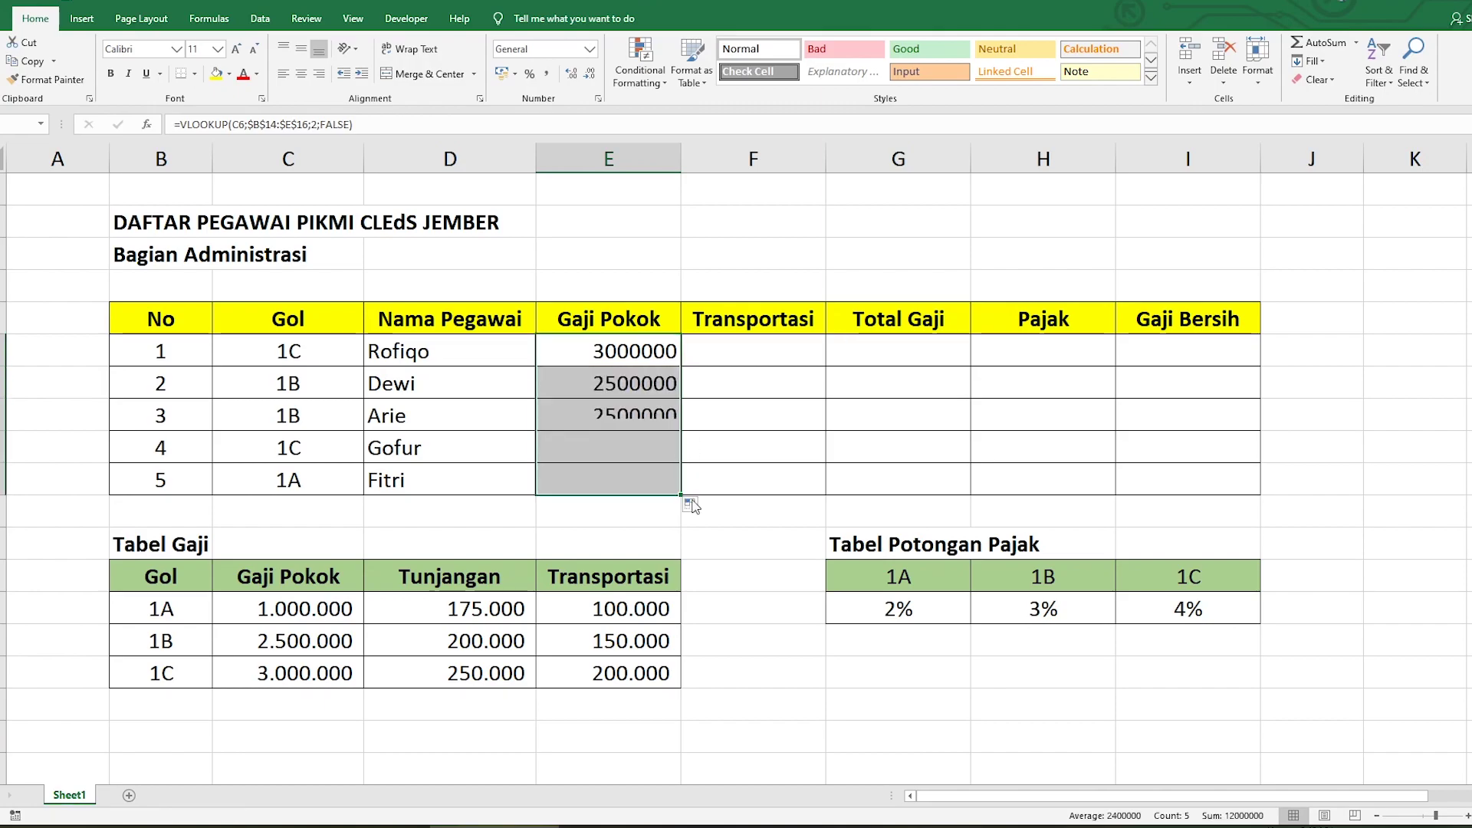
click(724, 382)
click(736, 353)
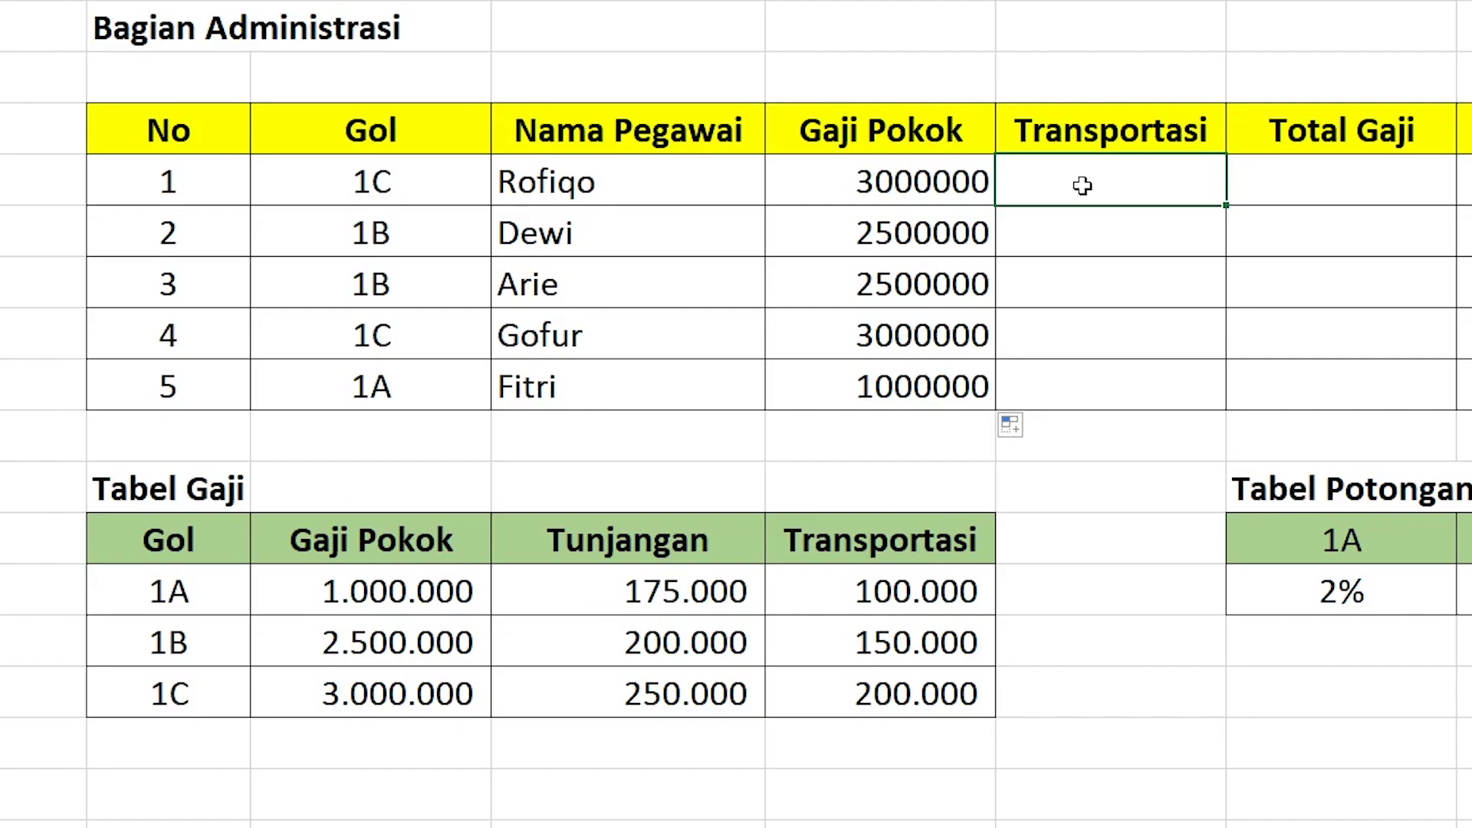
Enter =VLOOKUP(C6;$B$14:$E$16;4;FALSE) in F6, returning a 200000 transport allowance
double_click(1083, 185)
text(=vl)
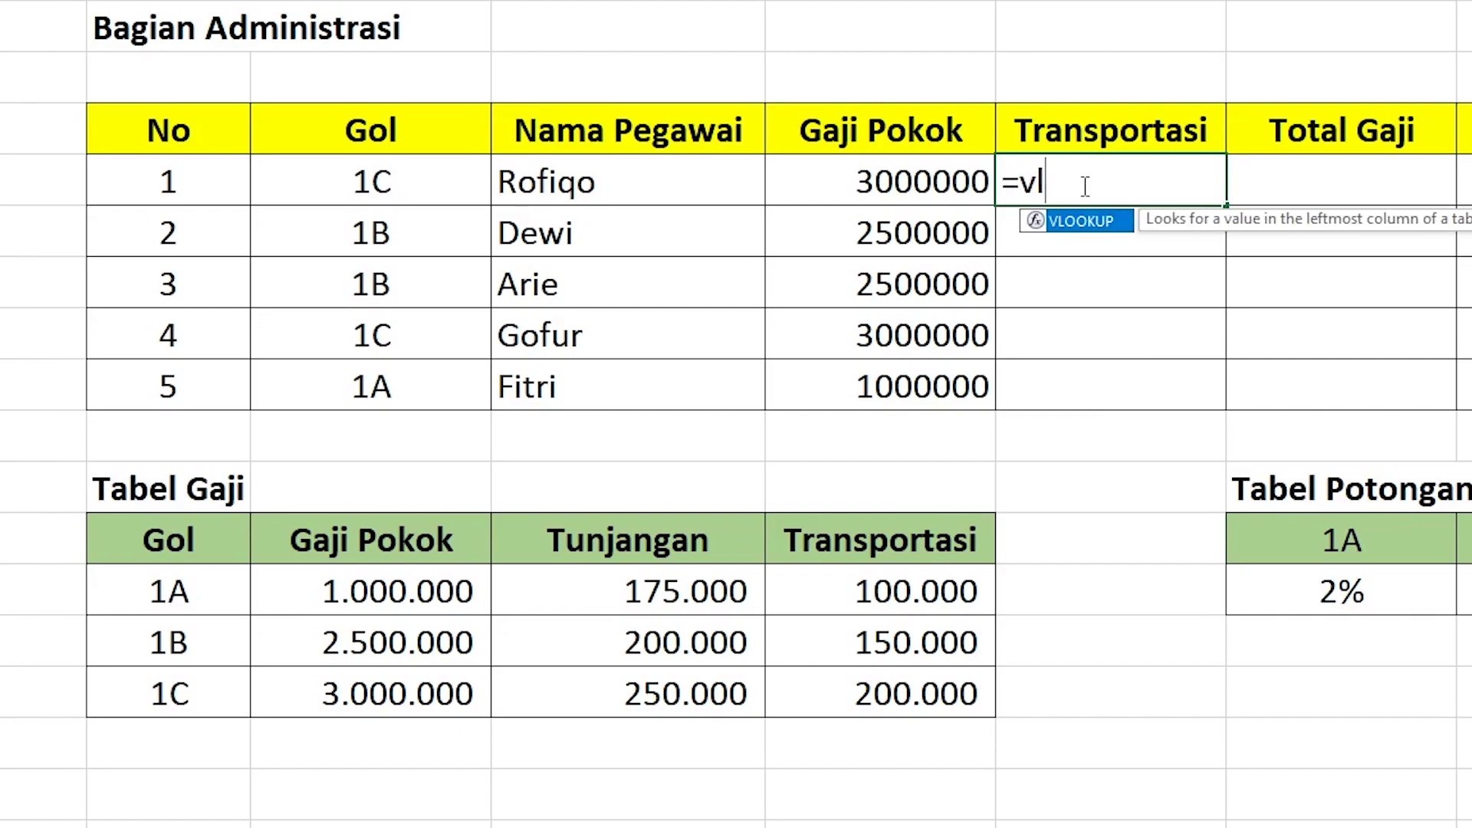
text(ookup()
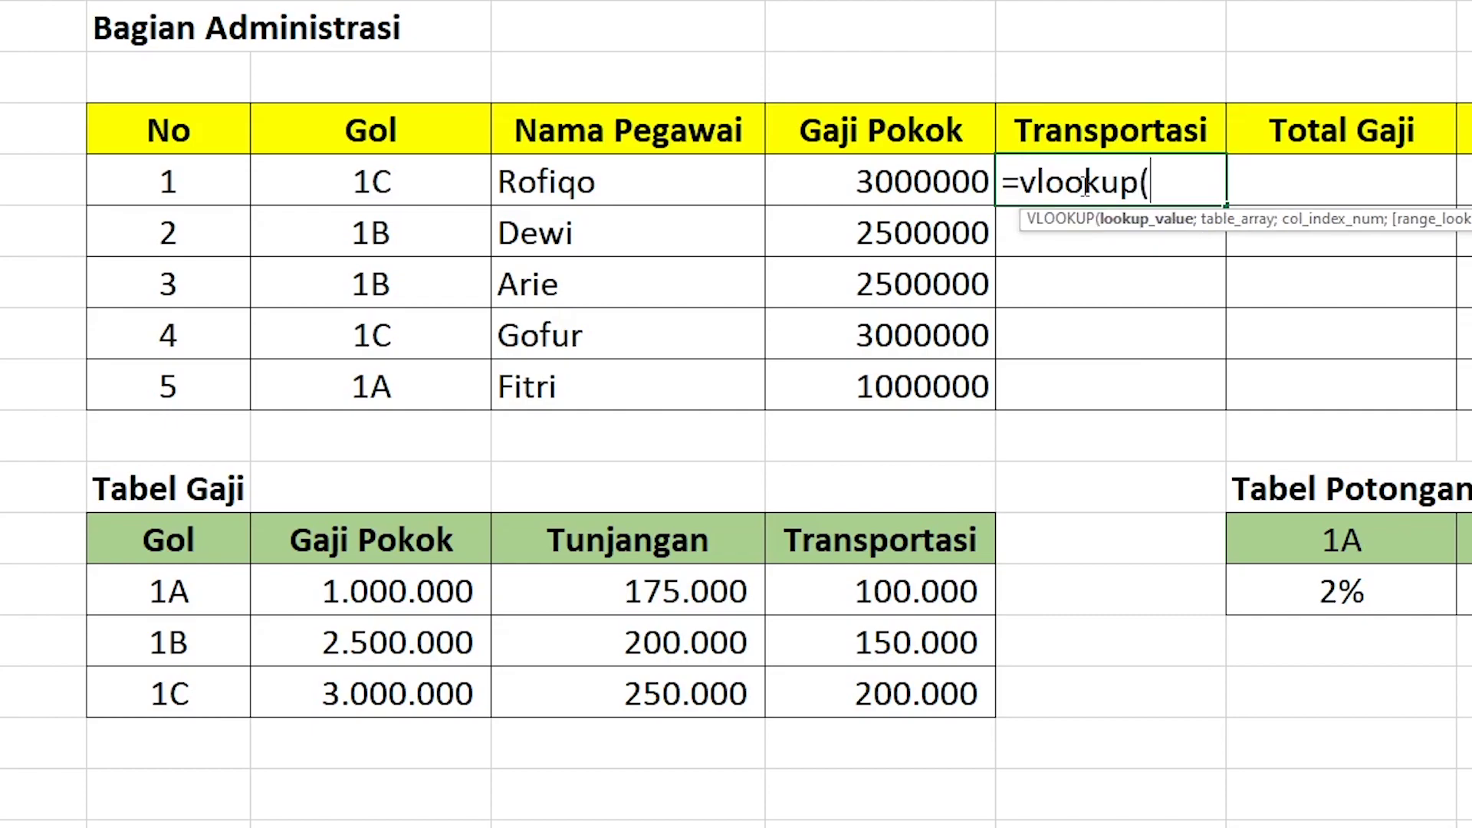
click(408, 182)
text(;)
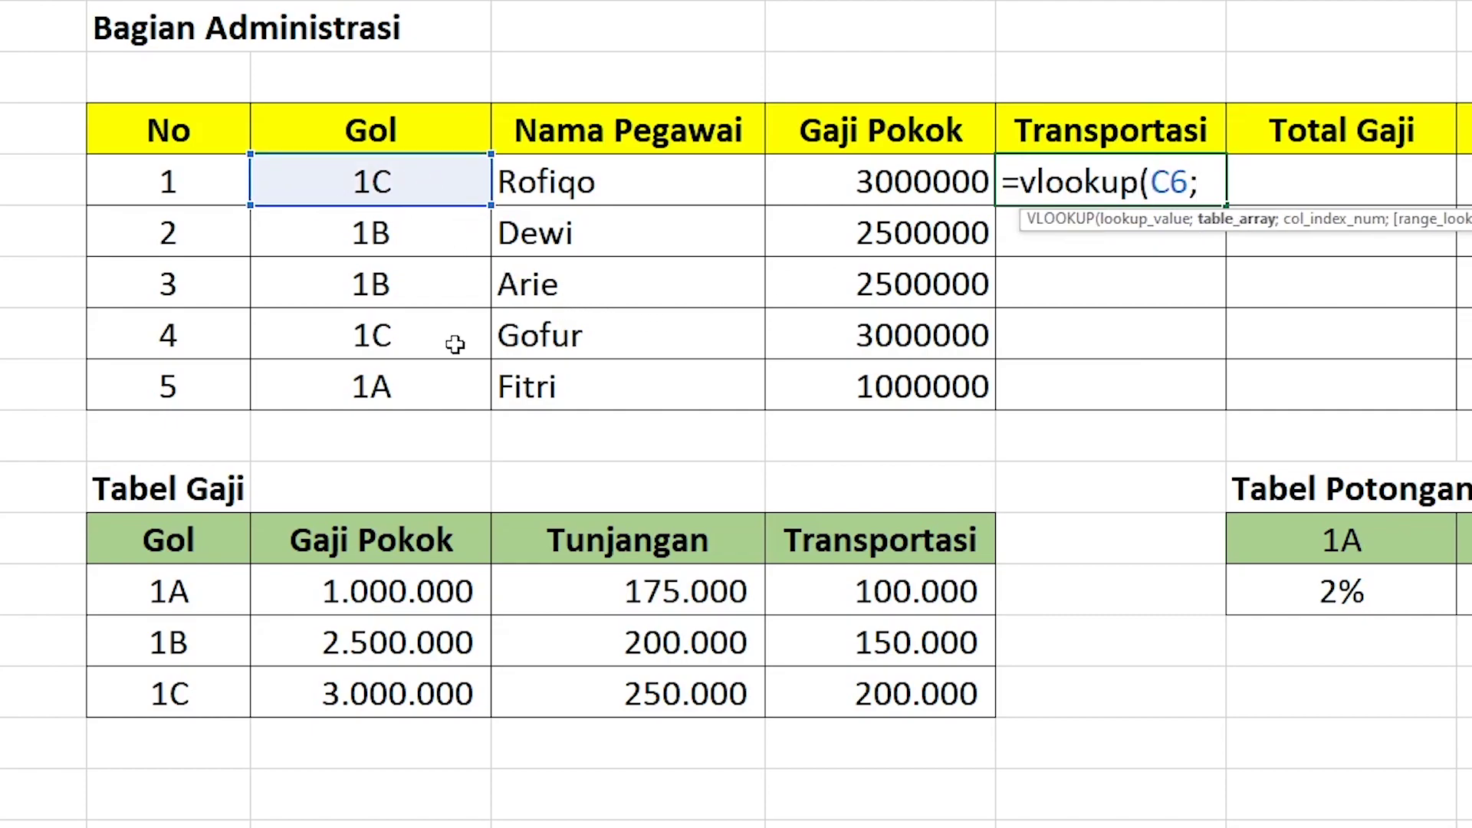
drag(186, 591, 915, 713)
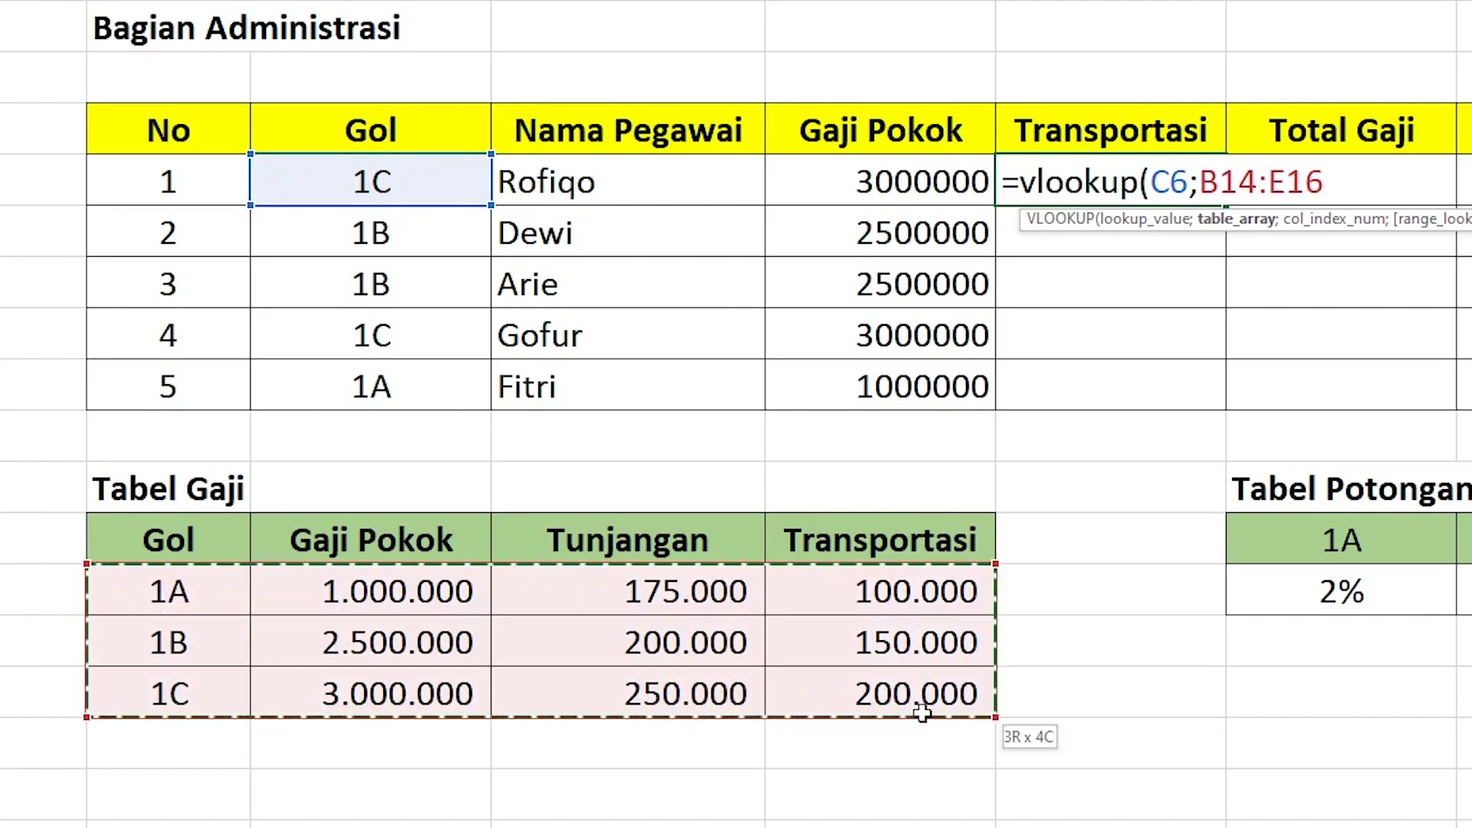
text(;)
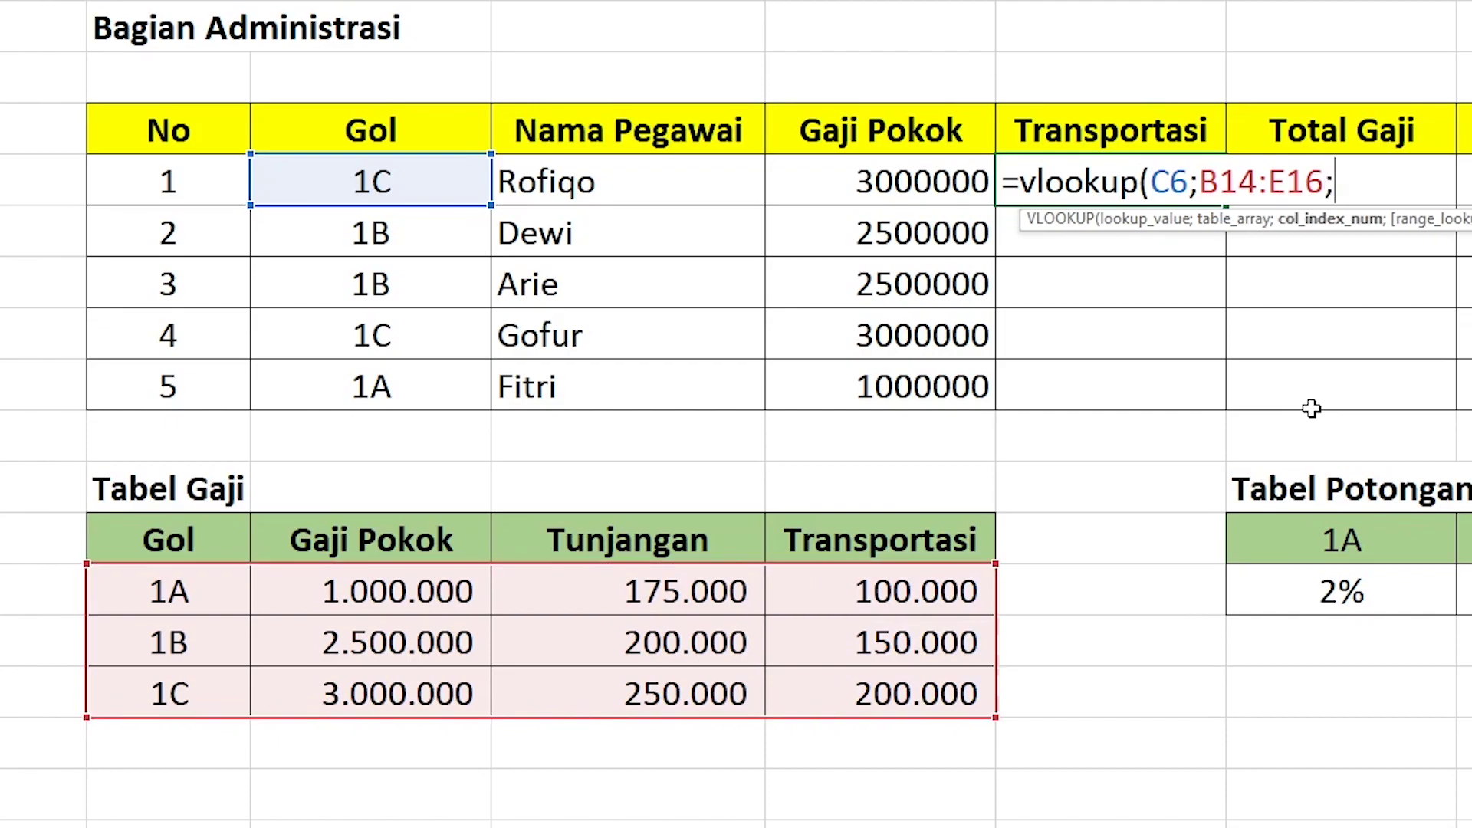
text(4)
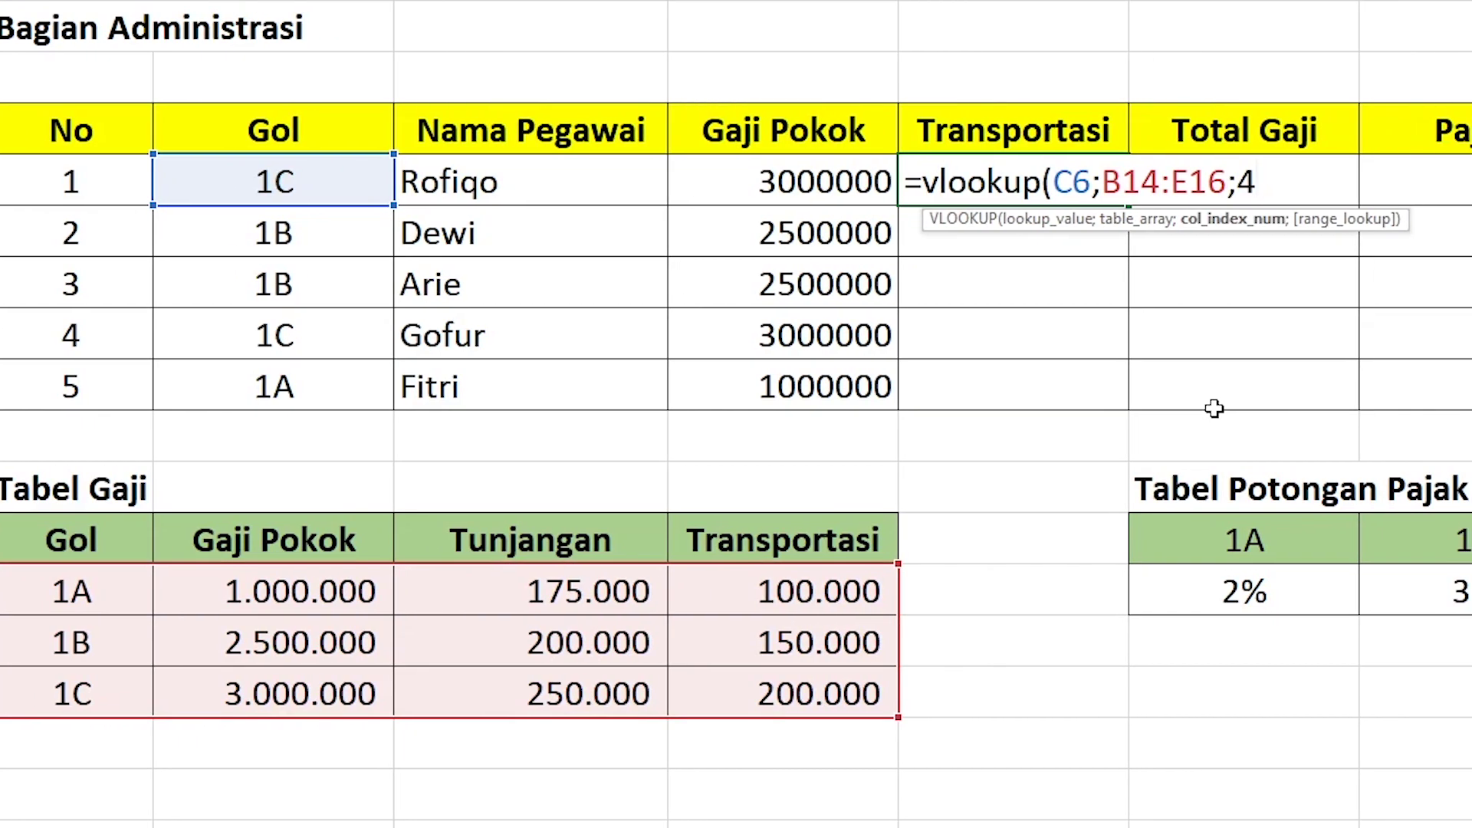
text(;)
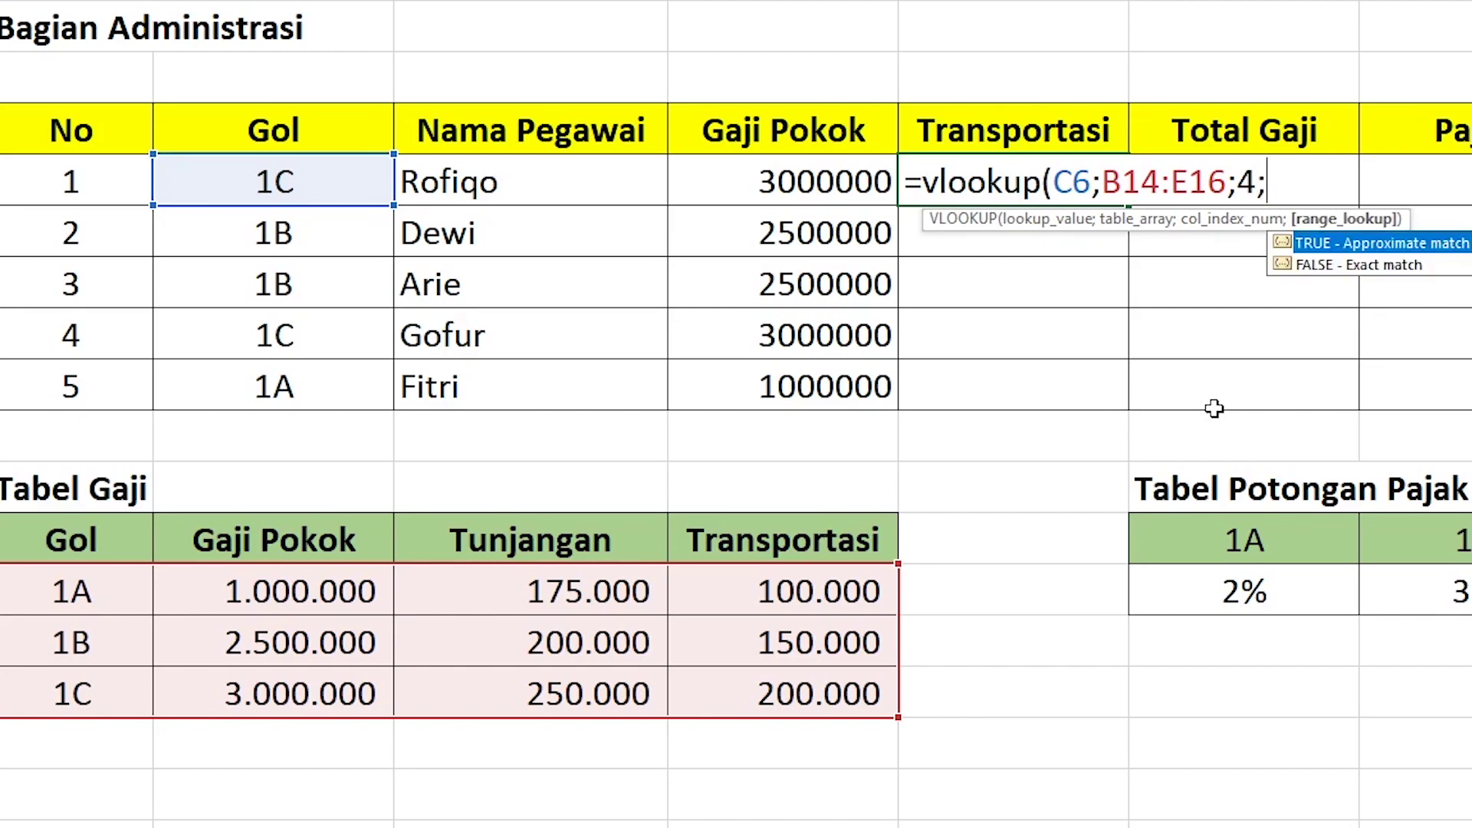
text(false))
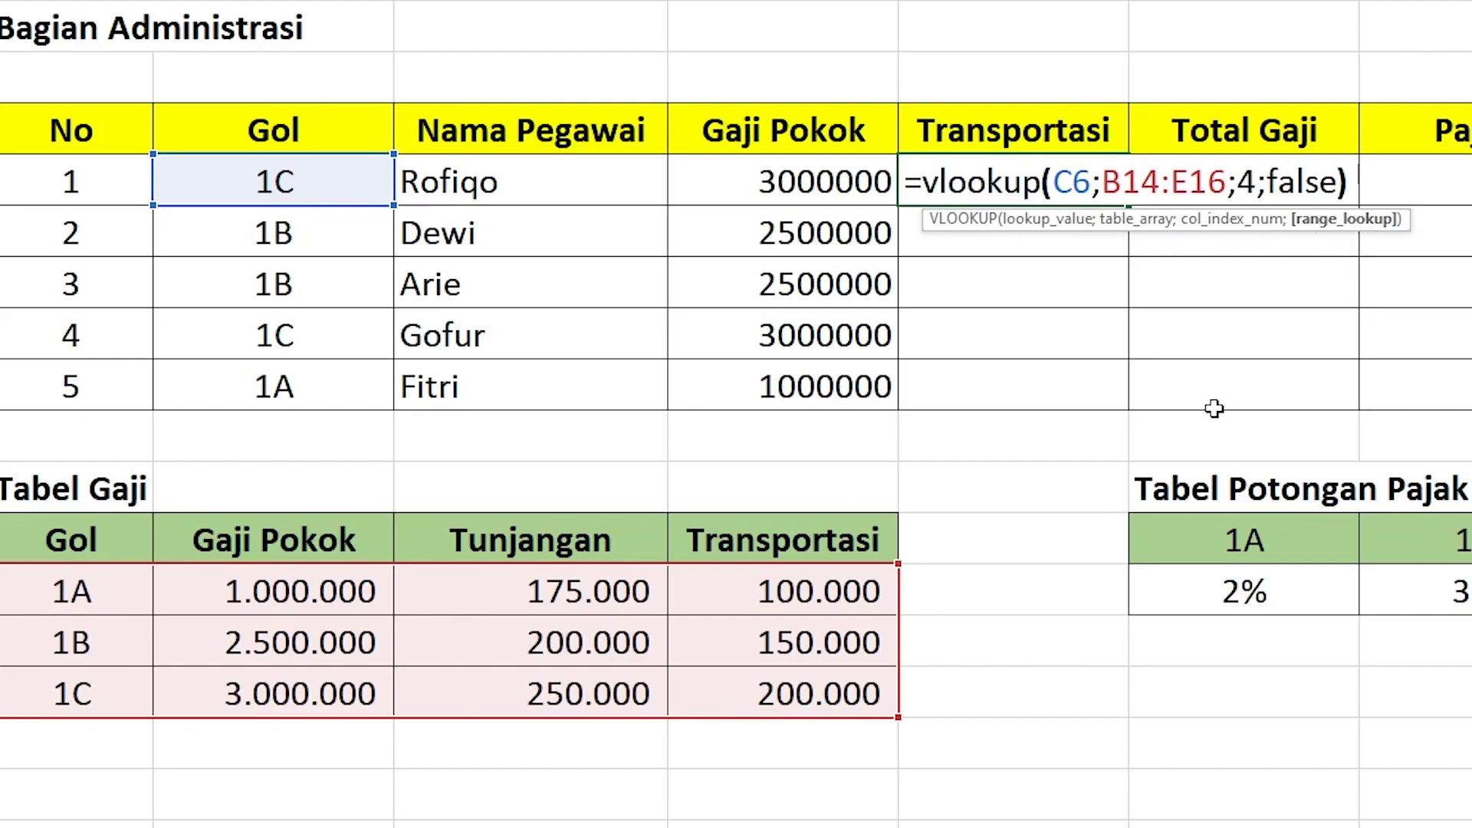
click(1123, 184)
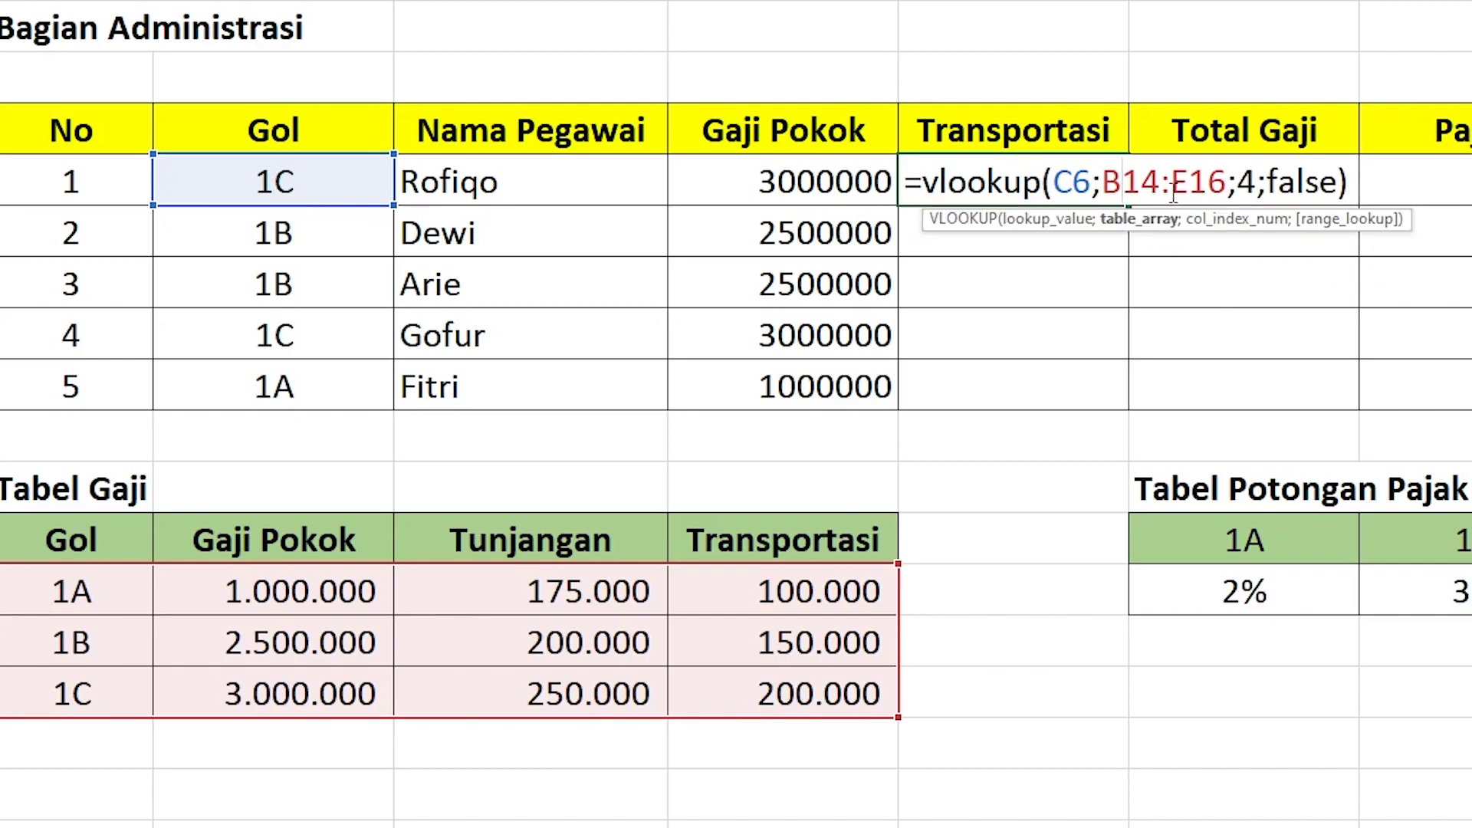
key(F4)
double_click(1226, 182)
key(F4)
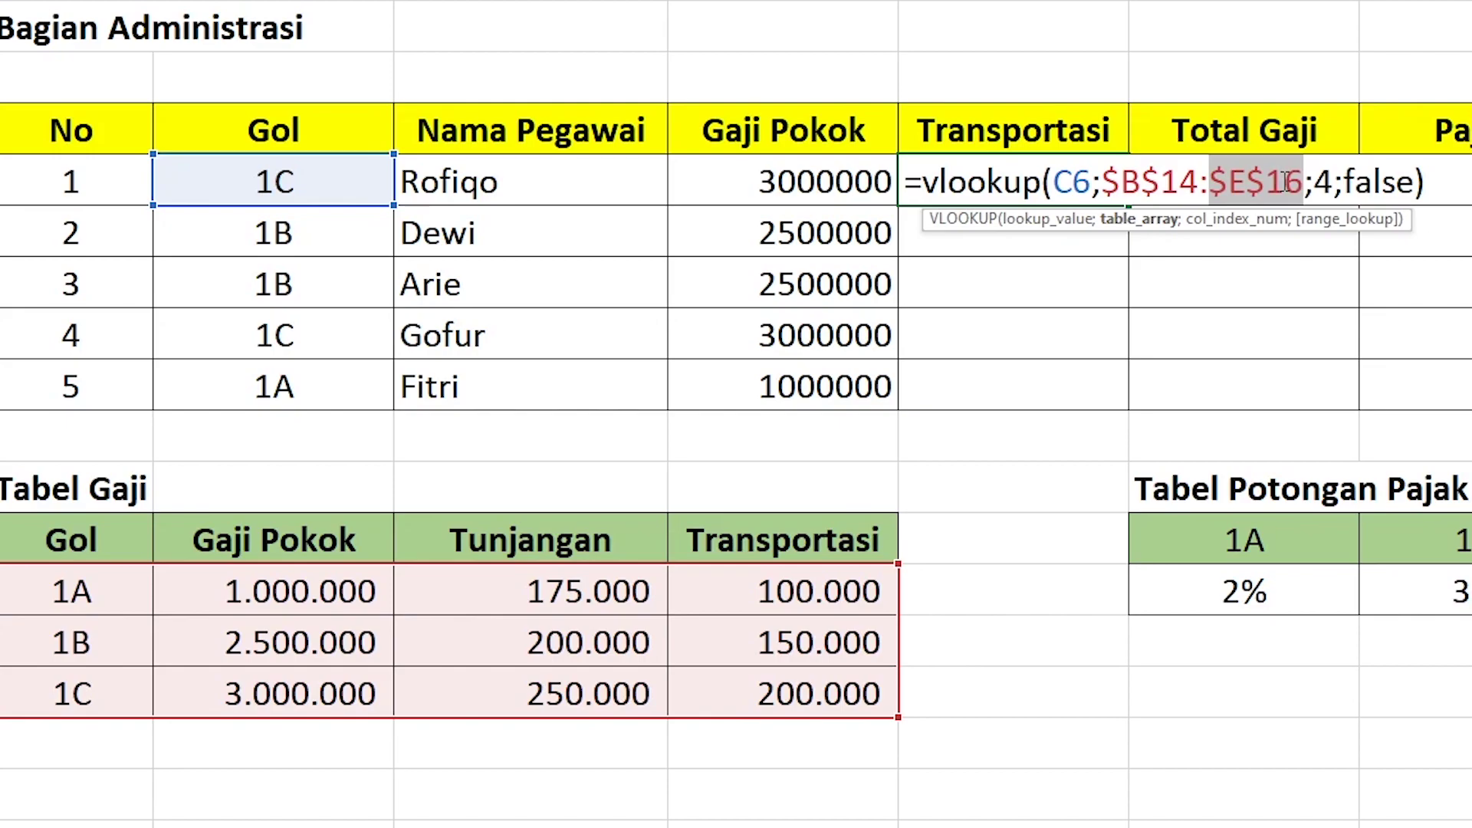
key(Return)
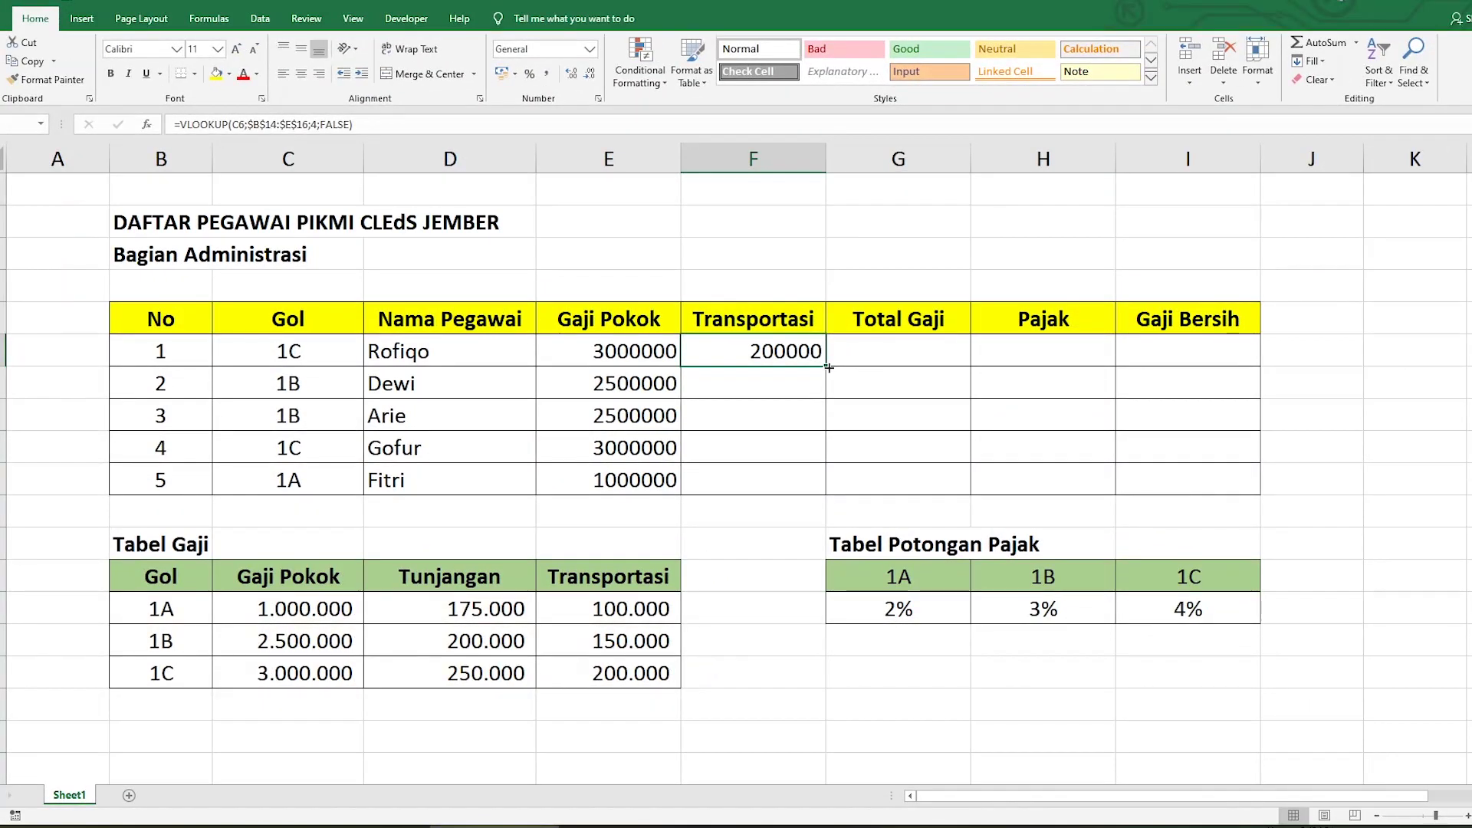
Enter =E6+F6 in G6 for a Total Gaji of 3200000
click(893, 355)
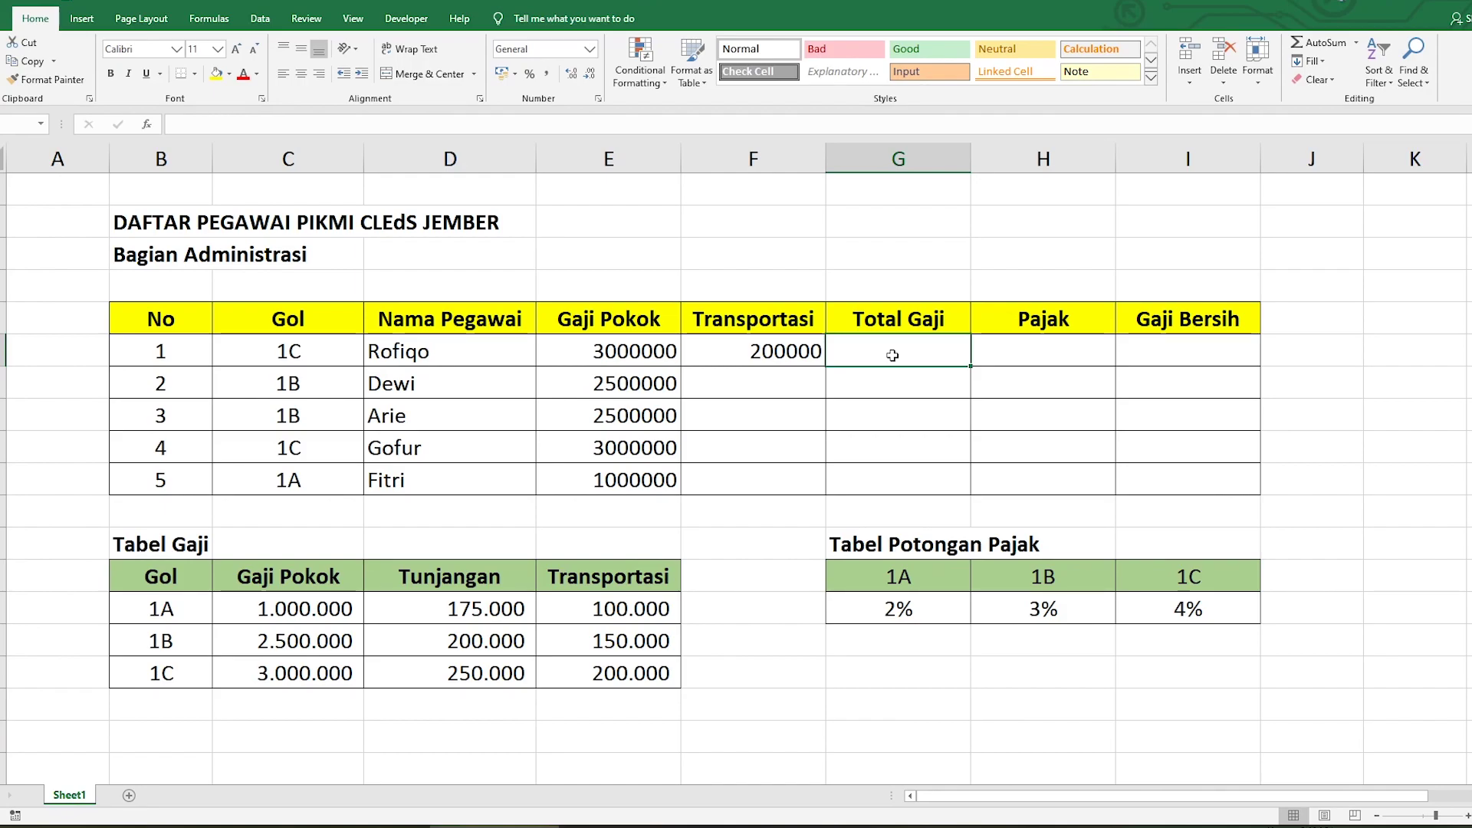
text(=)
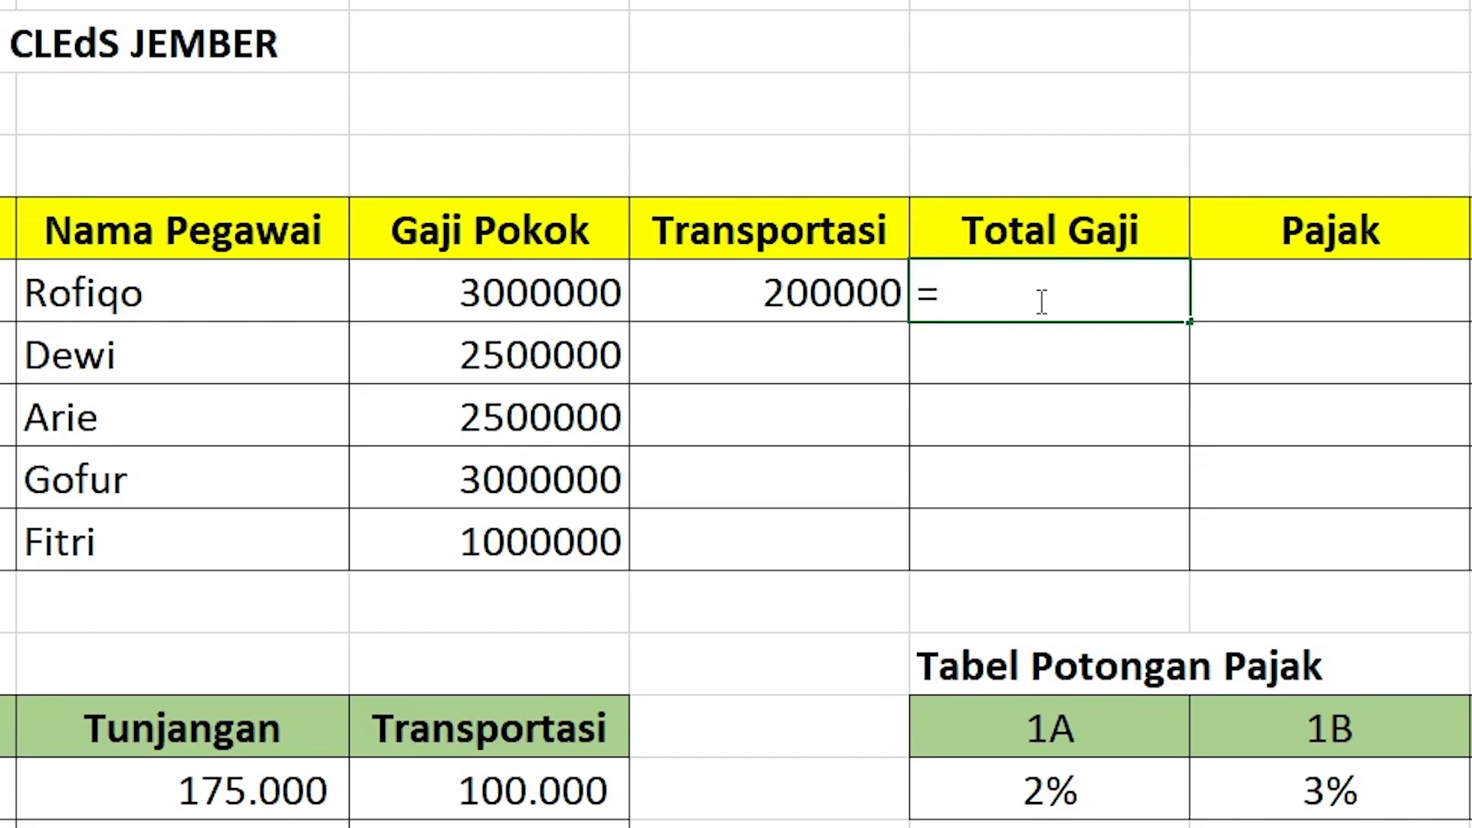
text(e)
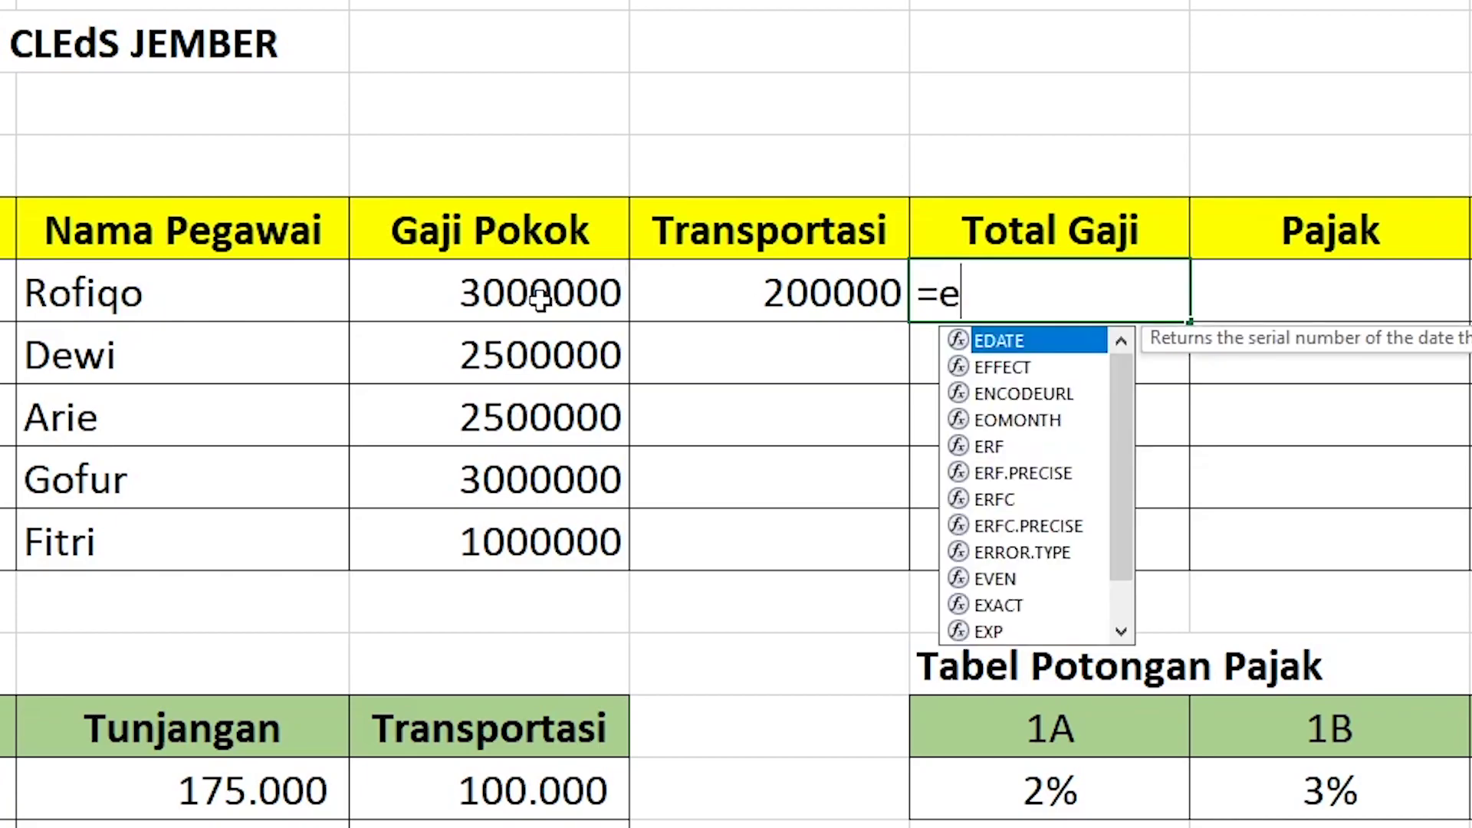
text(6+f6))
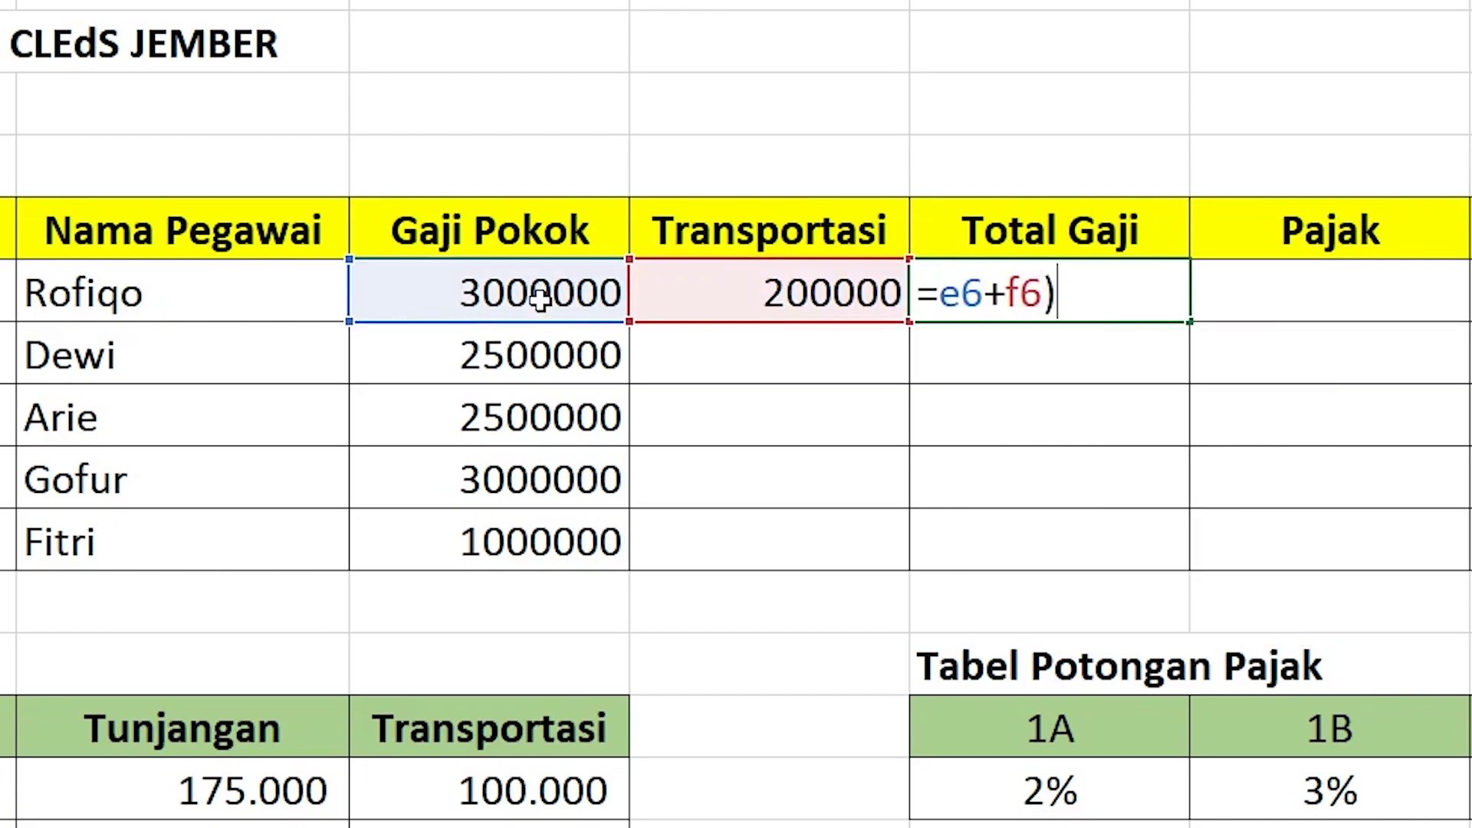
key(BackSpace)
key(Return)
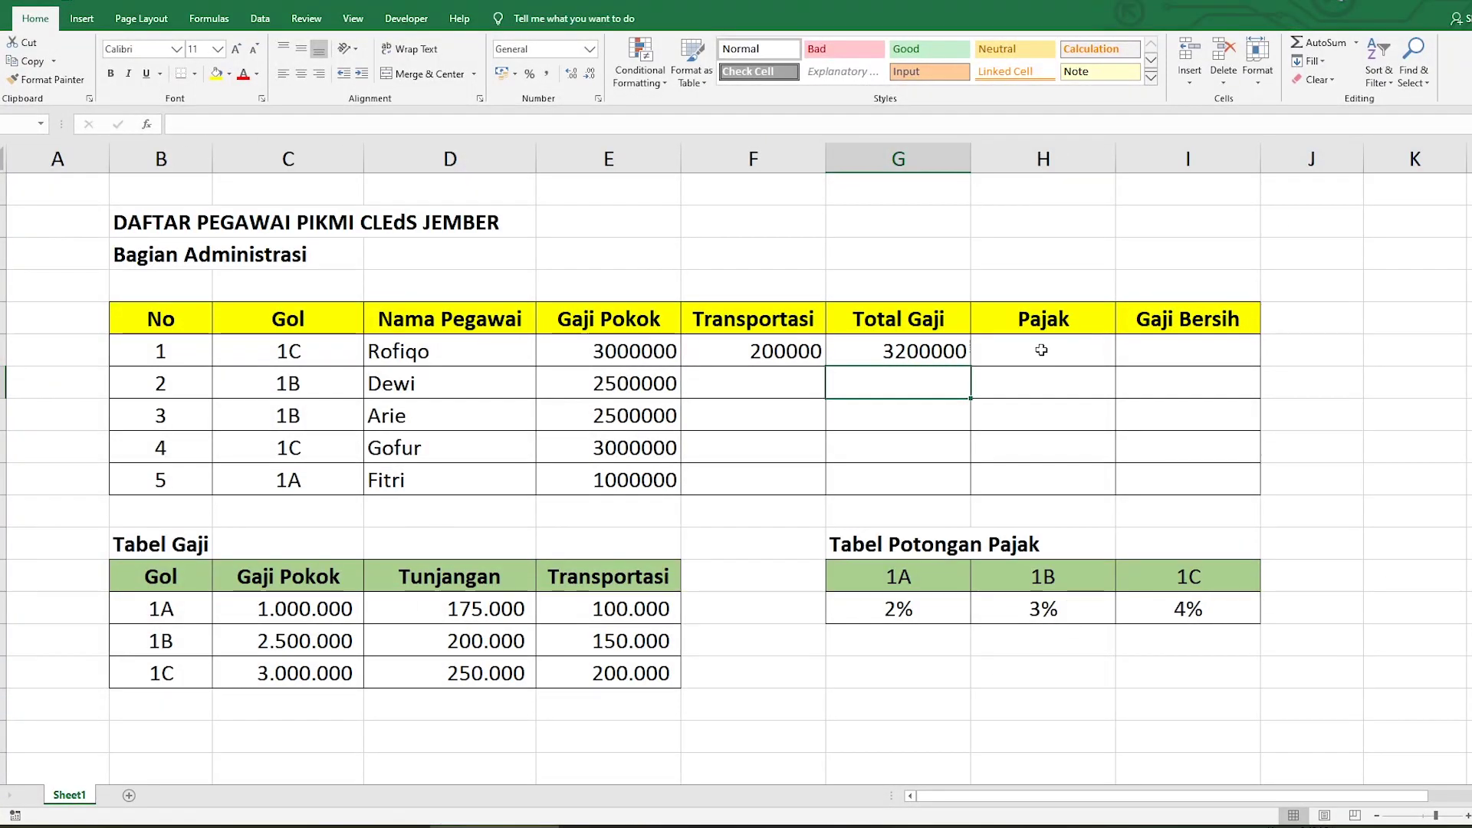
Enter =HLOOKUP(C6;$G$13:$I$14;2;FALSE) in H6 to look up the Pajak rate
click(1042, 349)
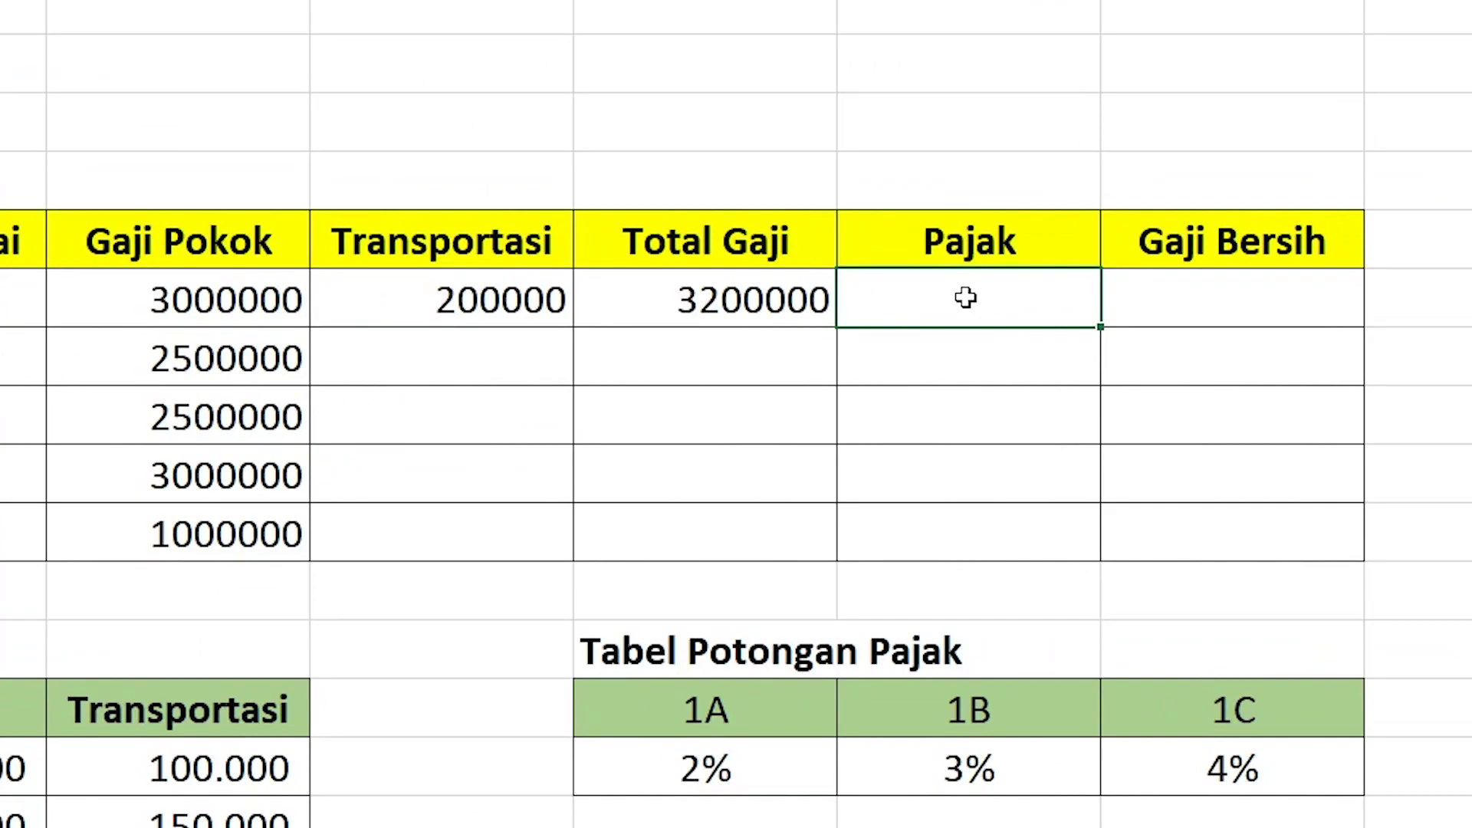
text(=)
text(hlookup)
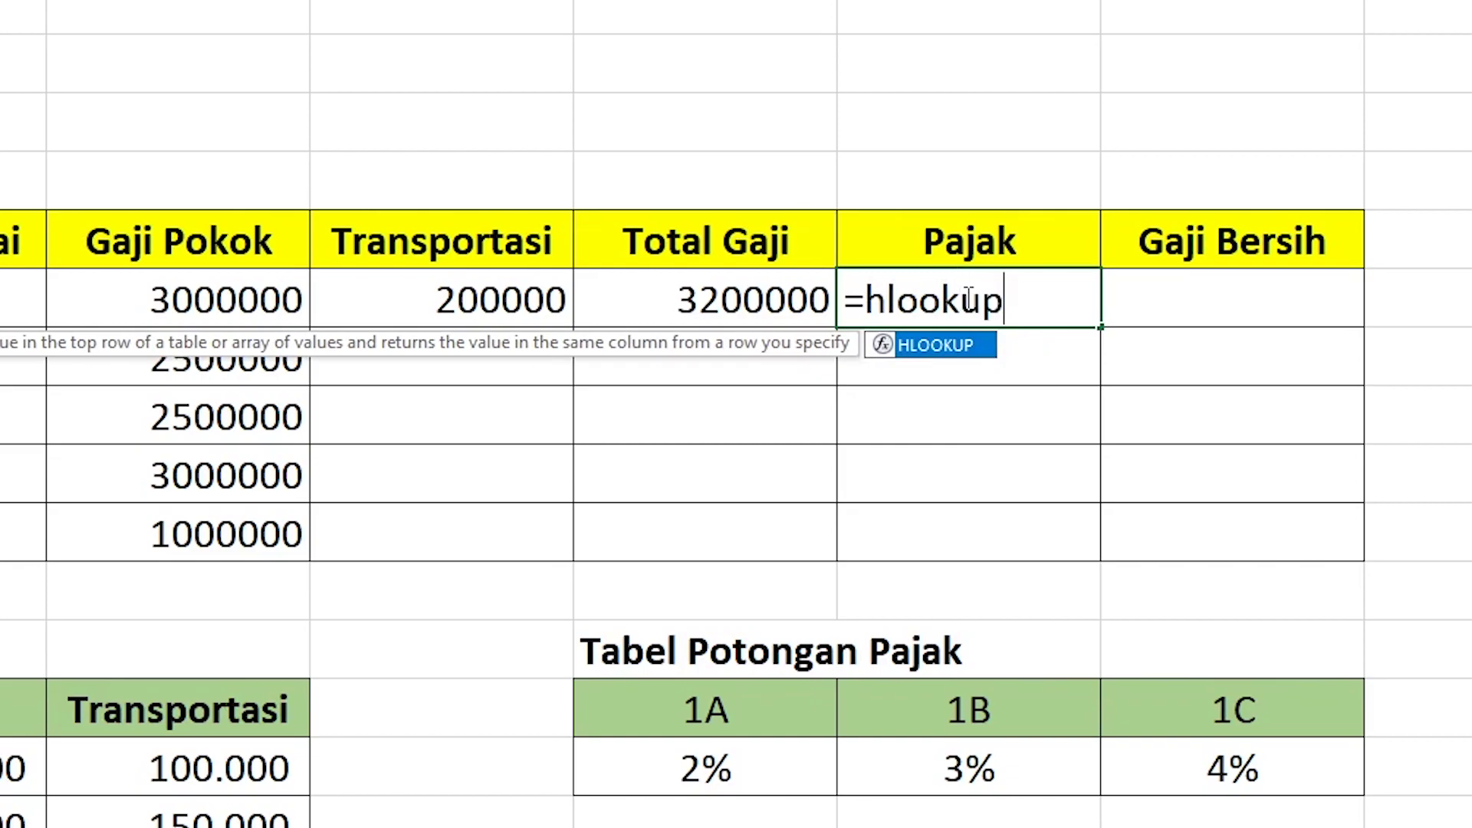
text(()
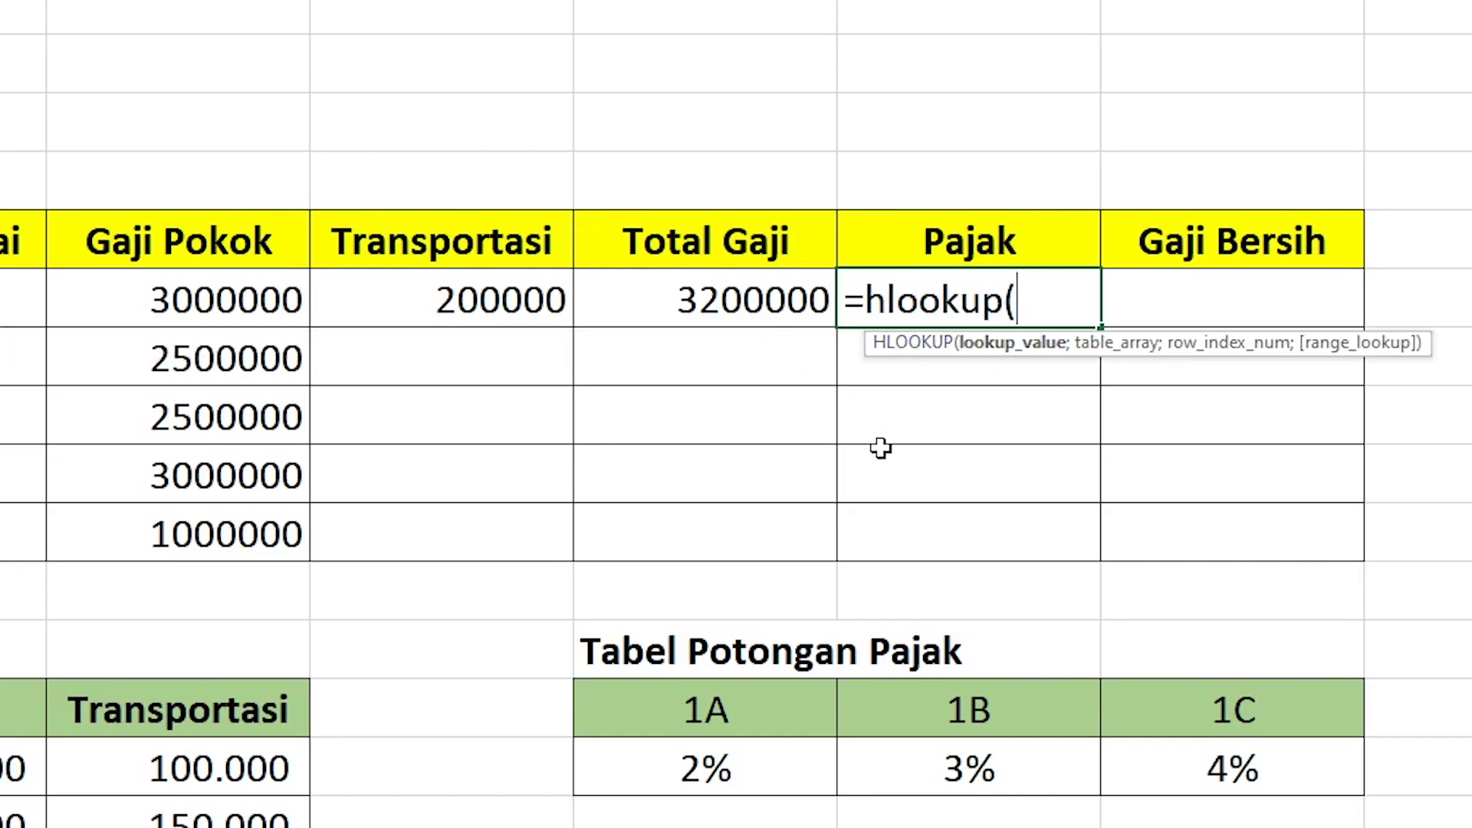
text(C6)
text(;)
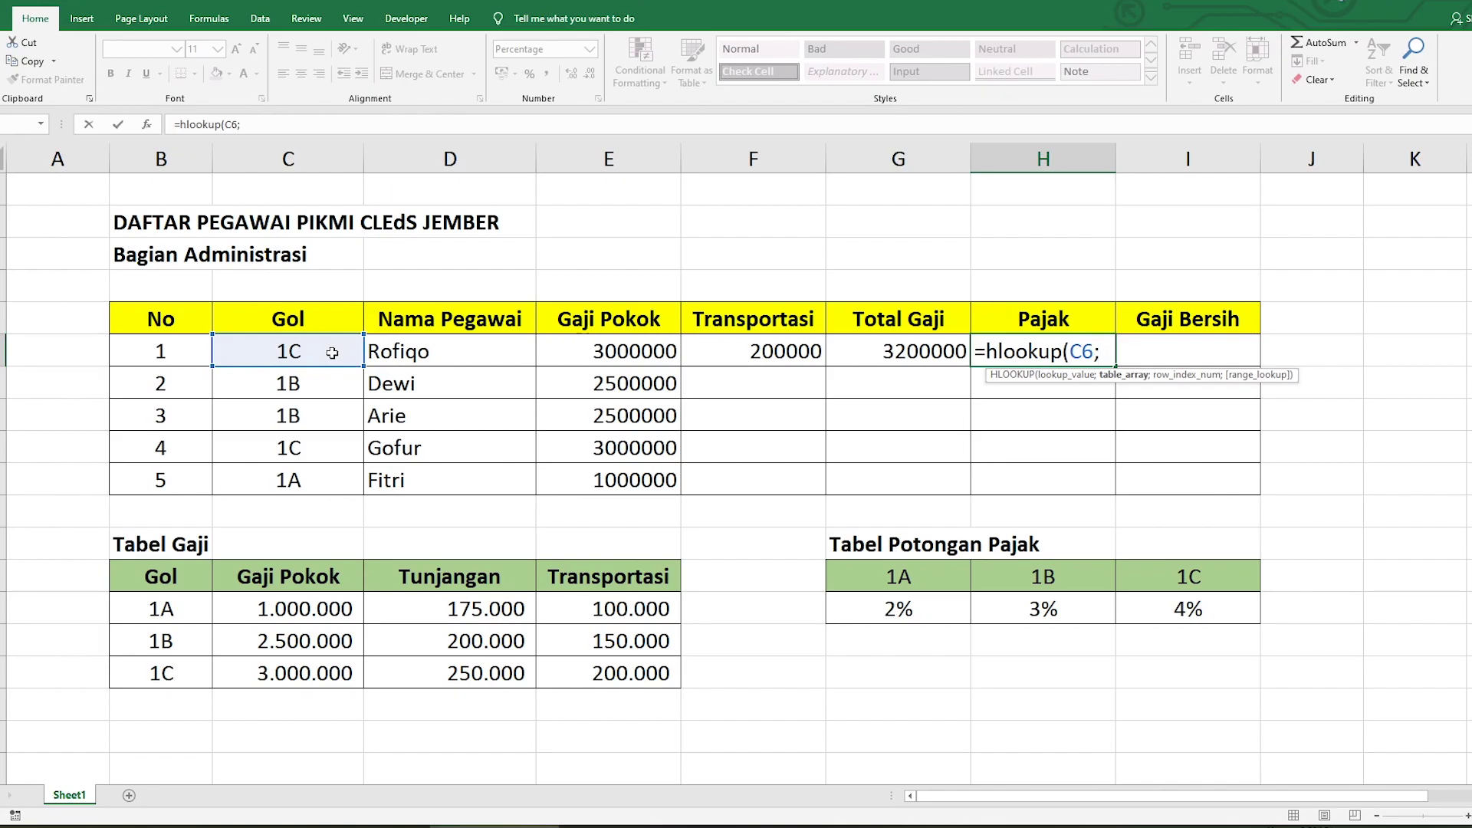
drag(901, 576, 1187, 609)
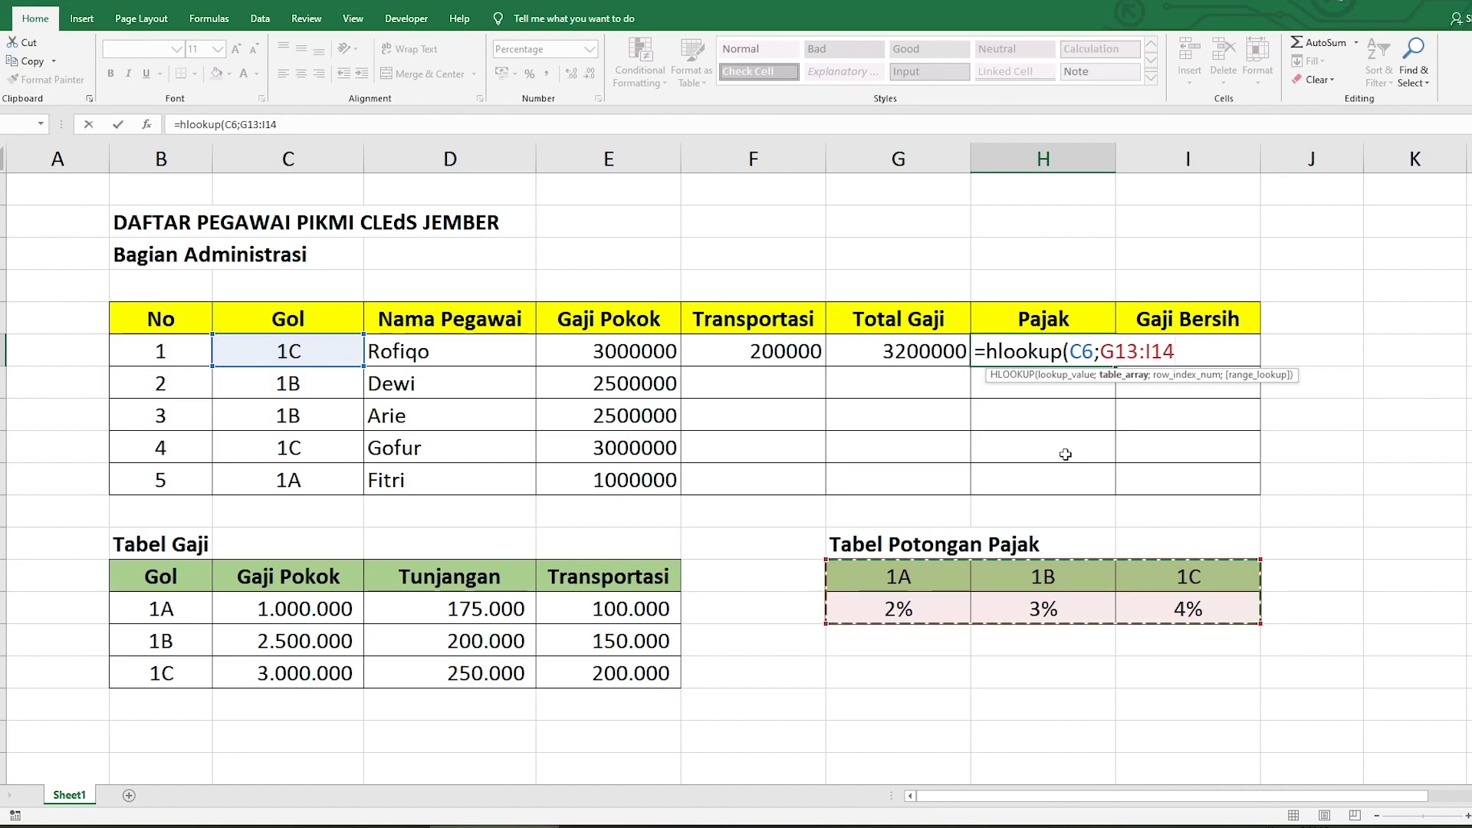
text(;2)
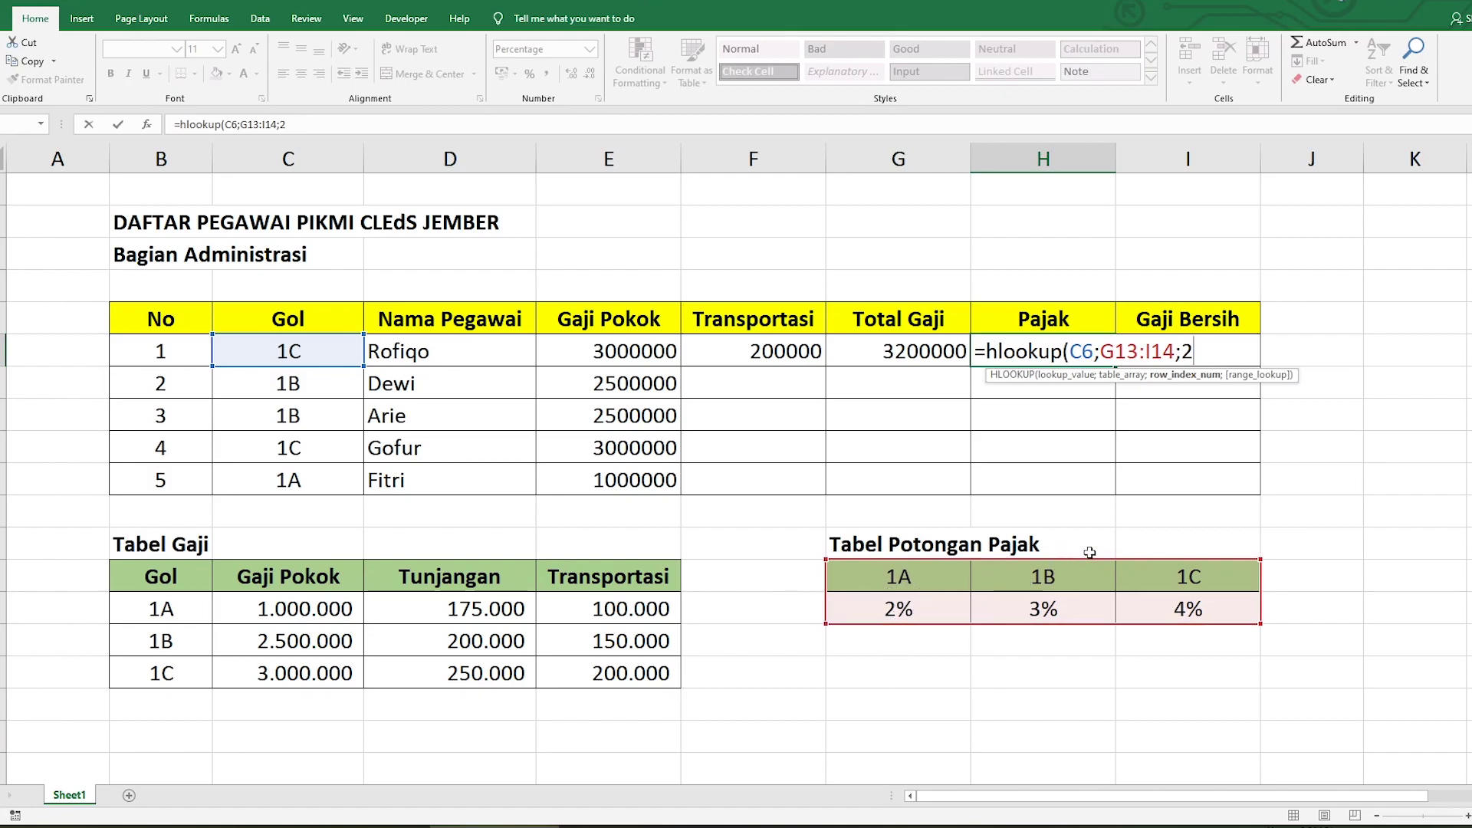
text(;false))
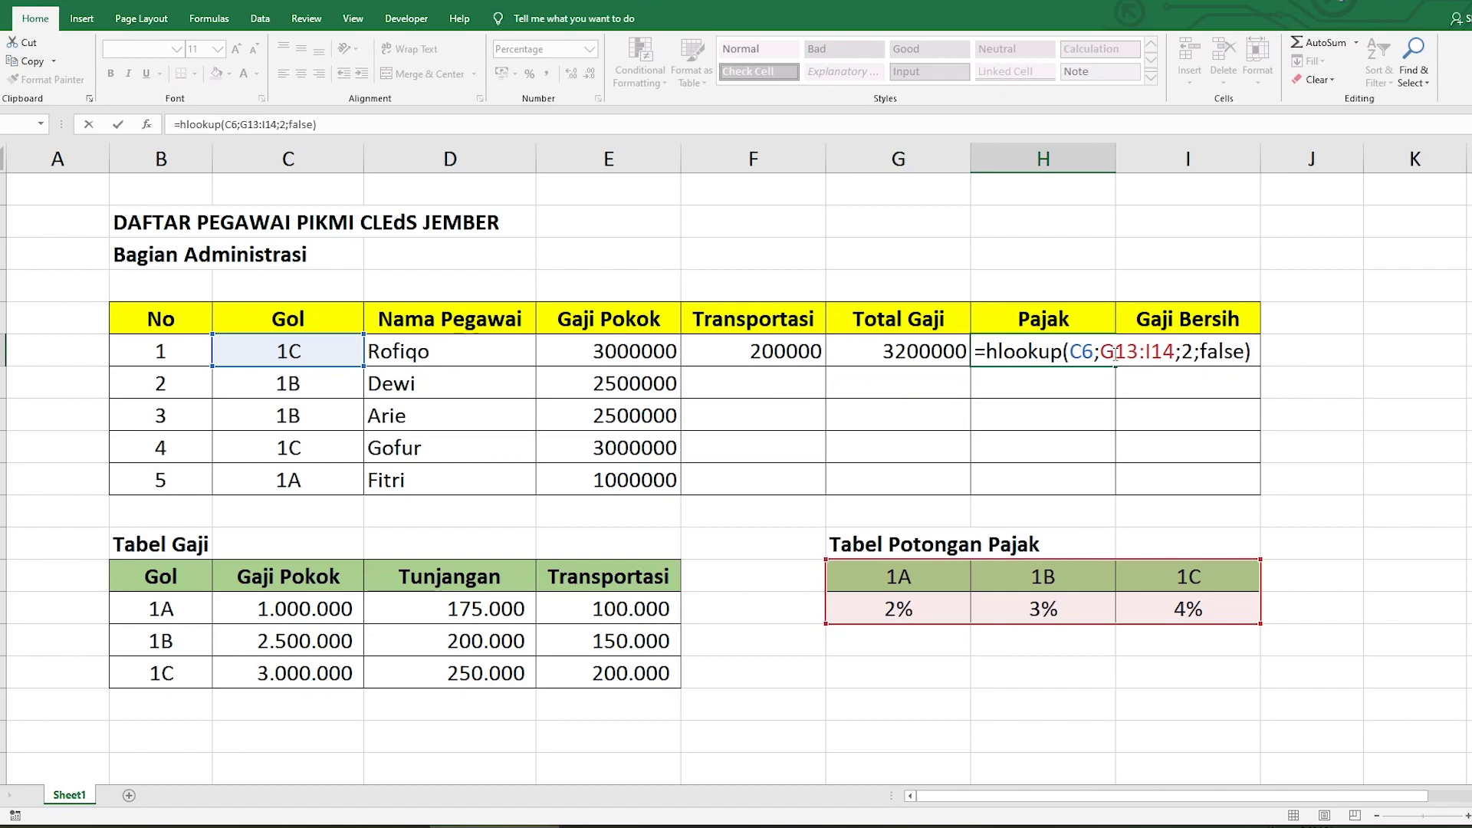
click(1116, 351)
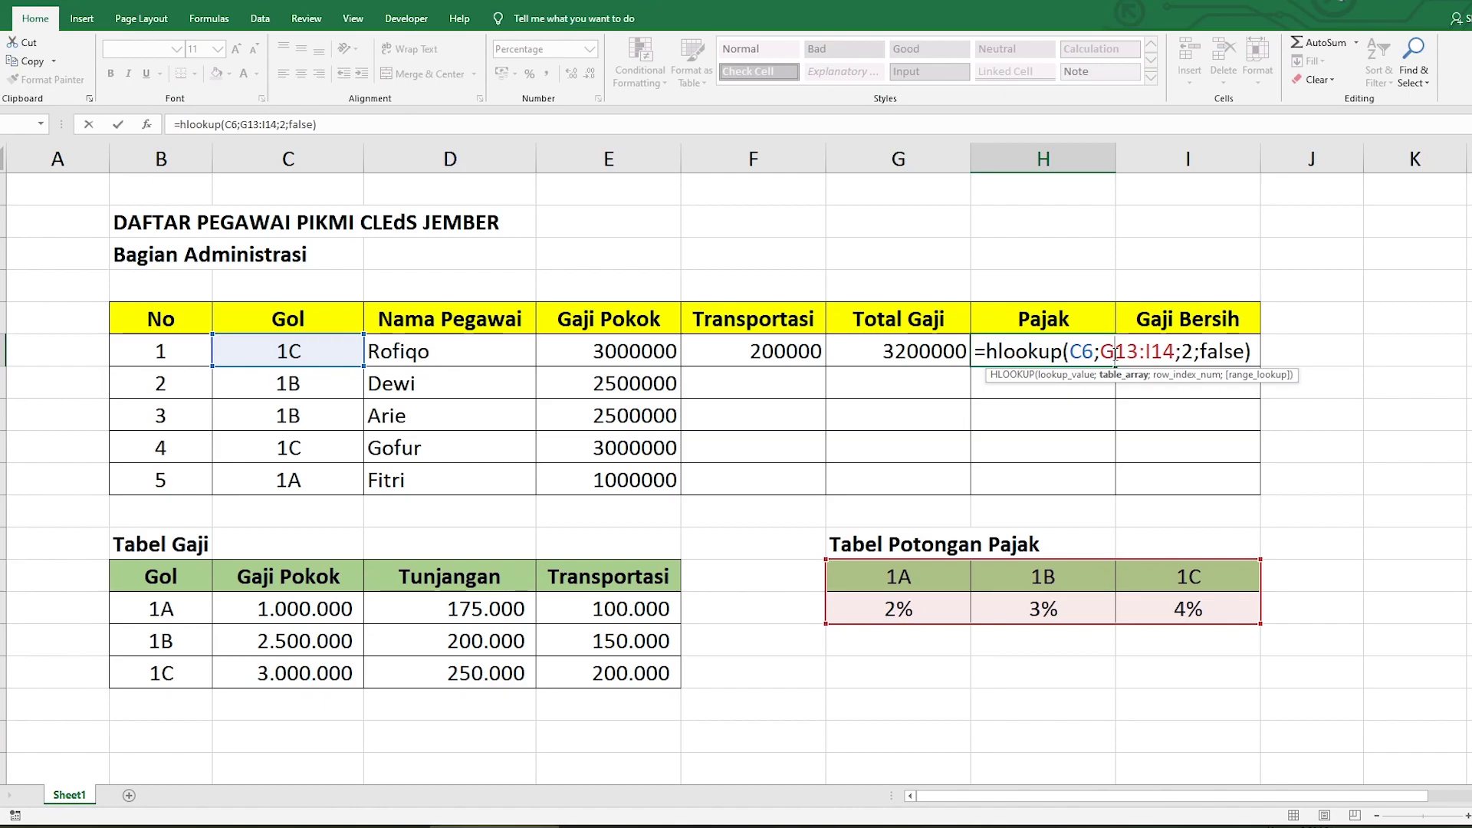
click(1114, 353)
key(F4)
click(1178, 351)
key(F4)
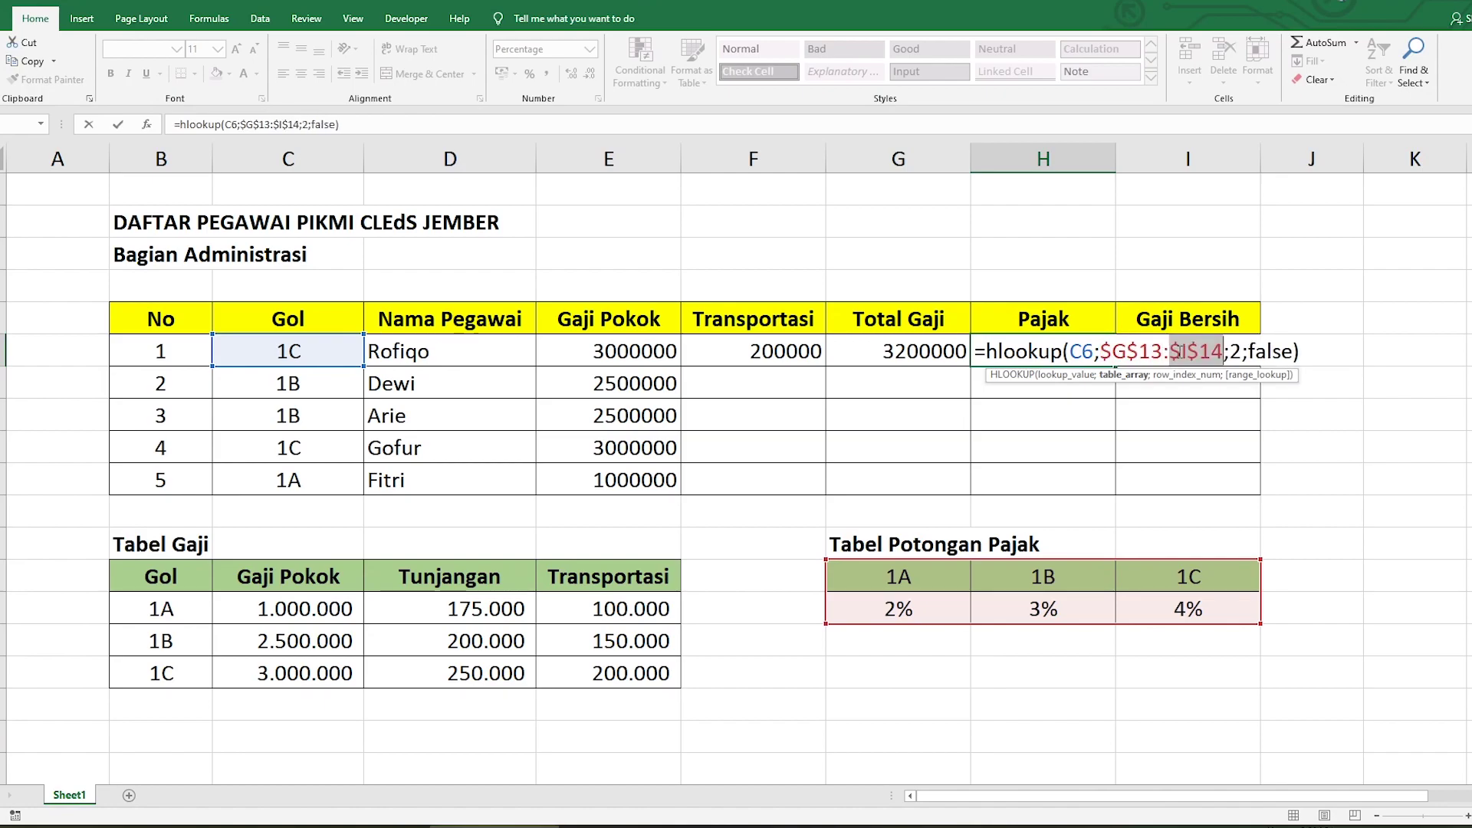
key(Return)
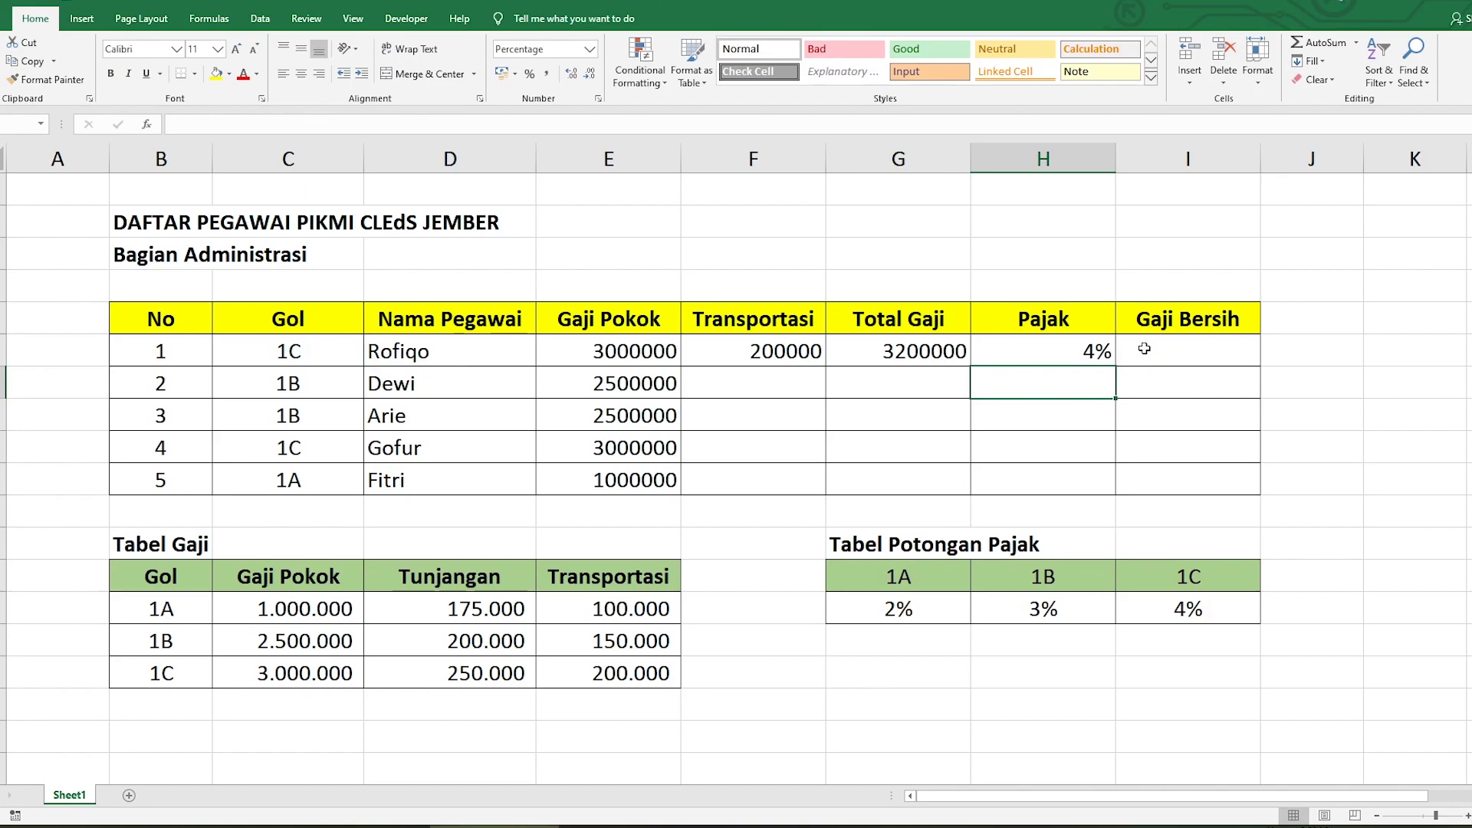
Copy F6:H6 down to row 10 for all five employees and begin I6's formula
click(793, 346)
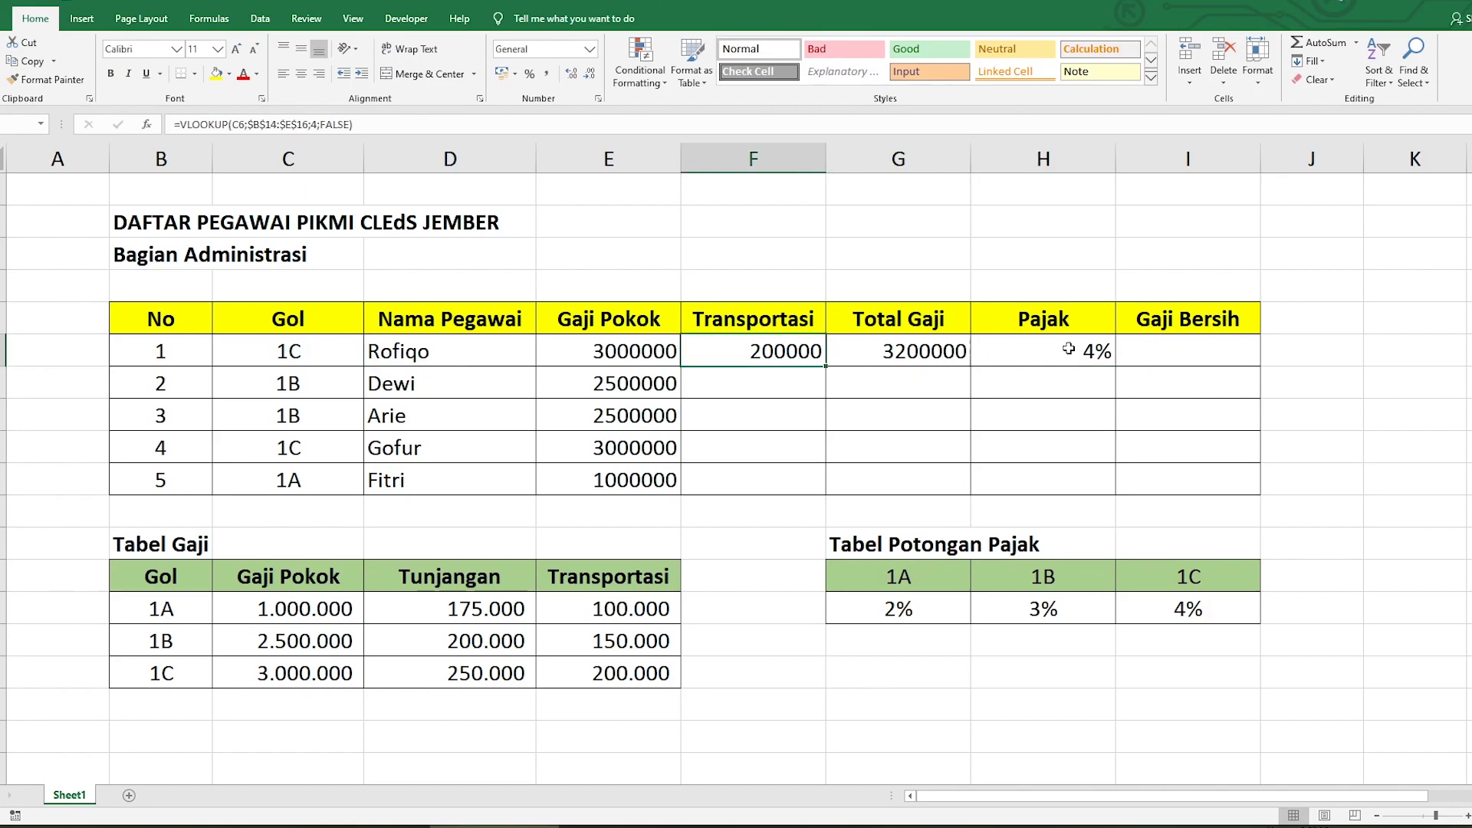
shift+click(1101, 347)
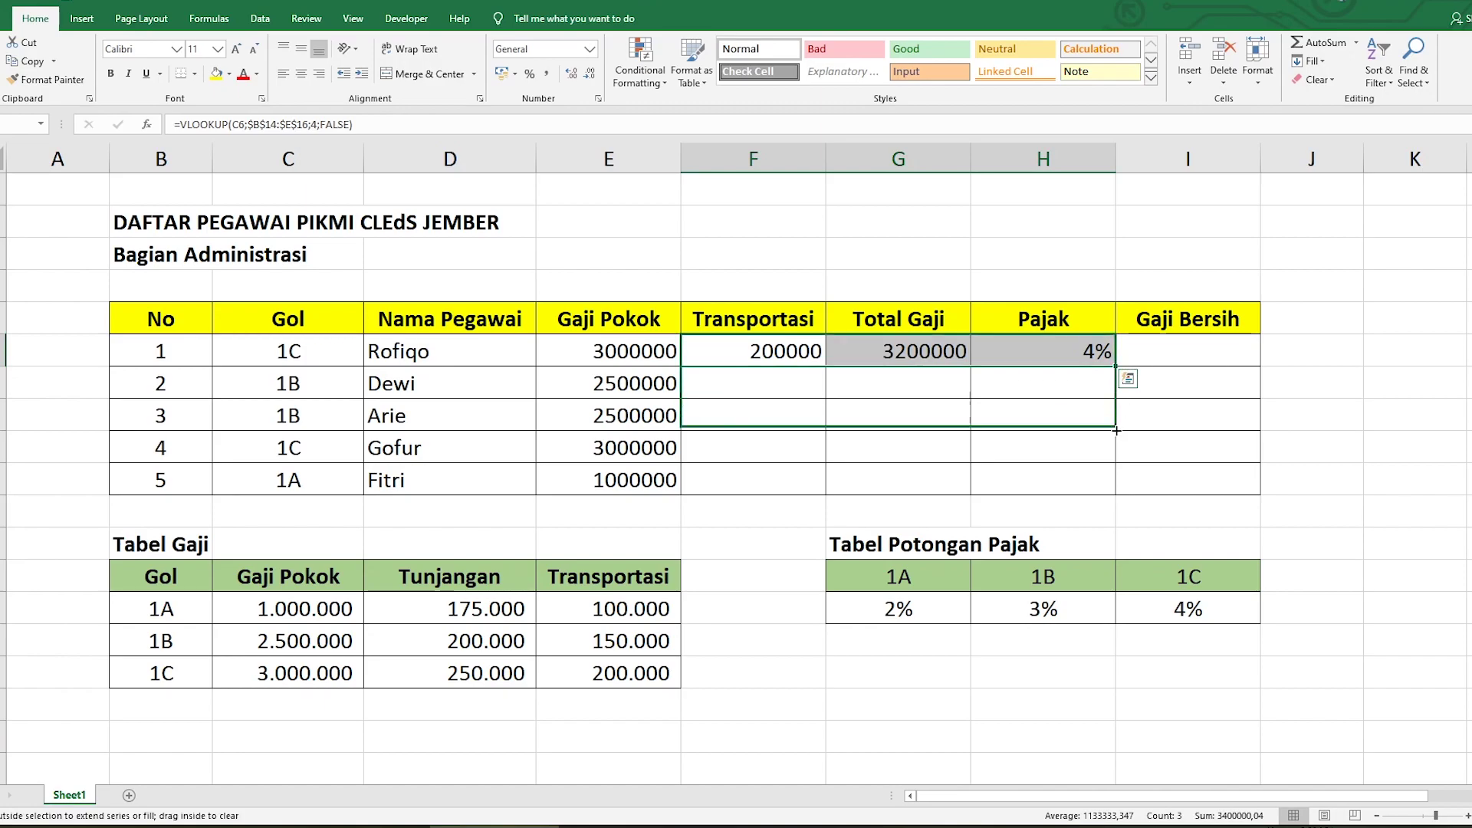
drag(1116, 366, 1110, 496)
click(1153, 352)
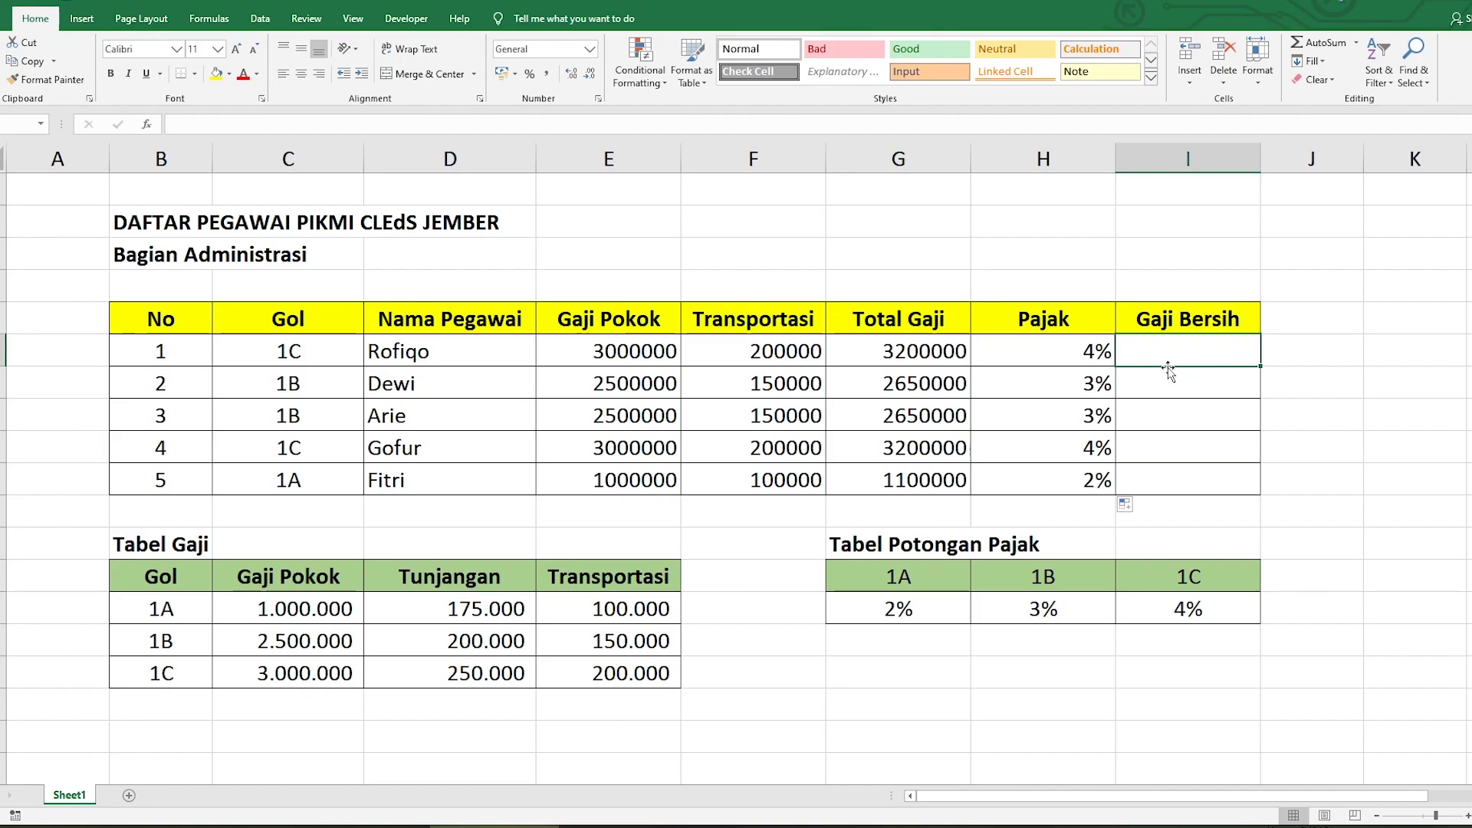
text(=)
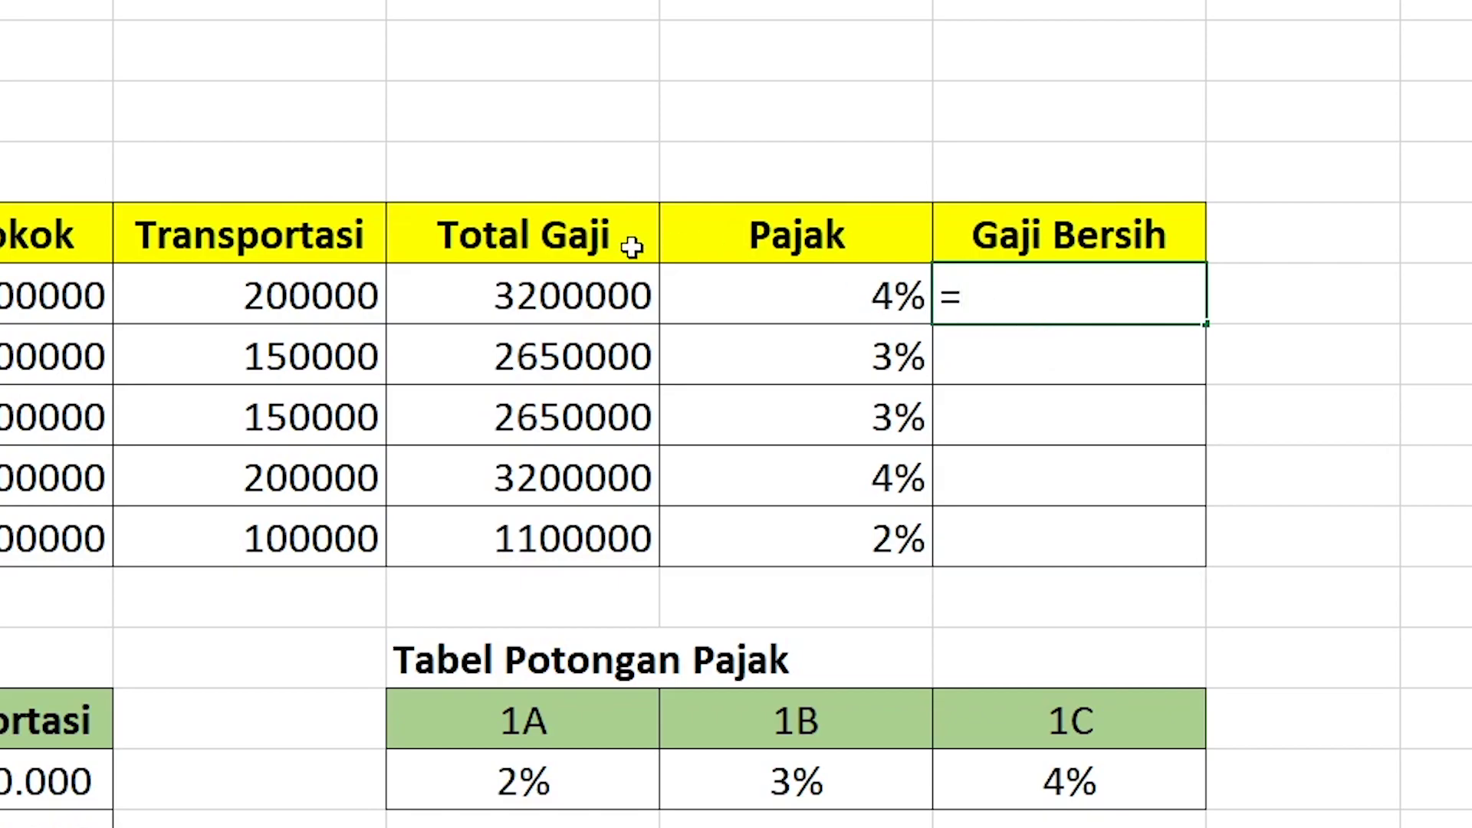
Enter =G6-G6*H6 in I6 and copy it down to I10 for every employee
click(508, 294)
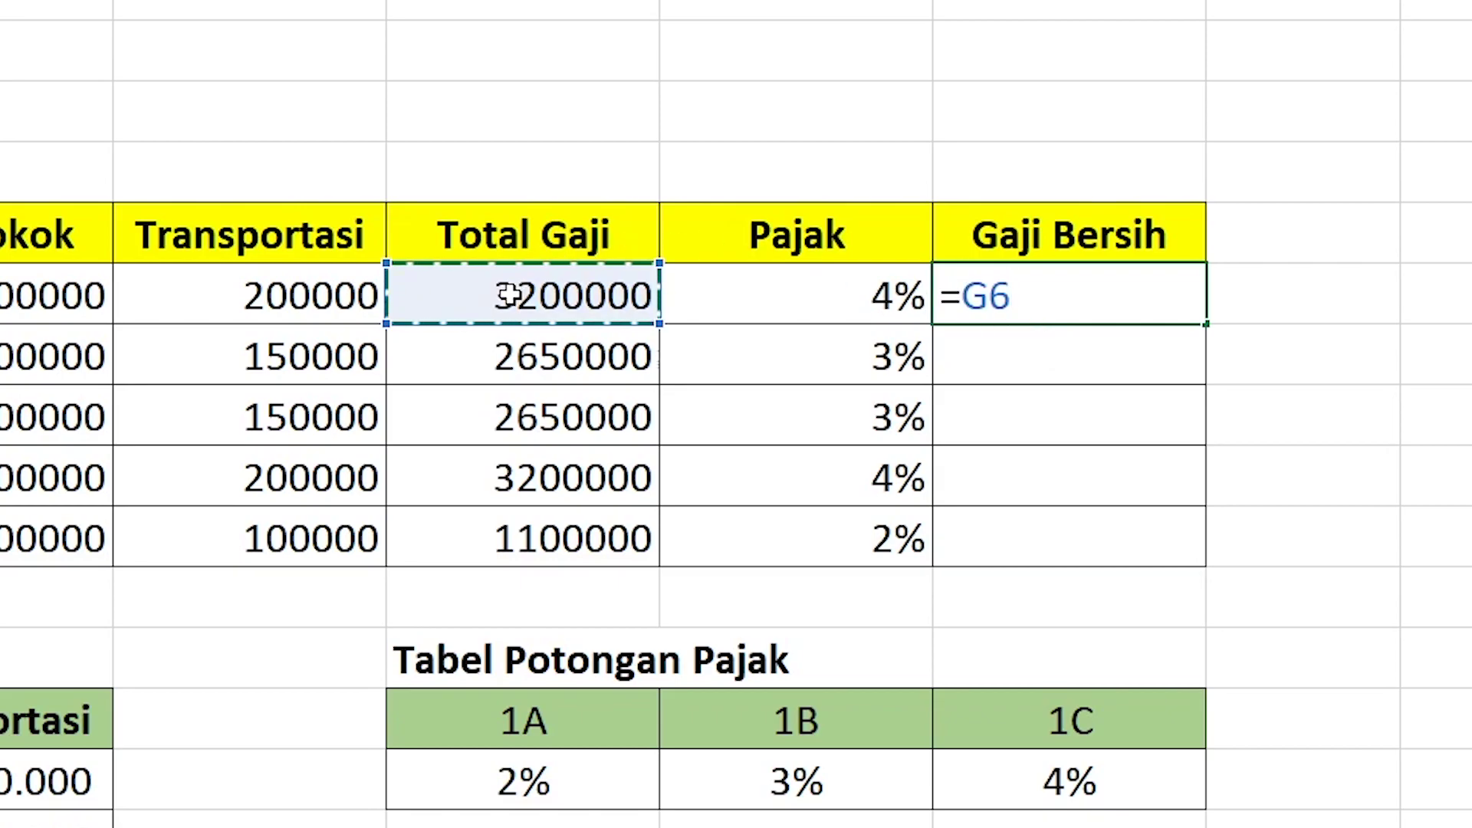
text(-)
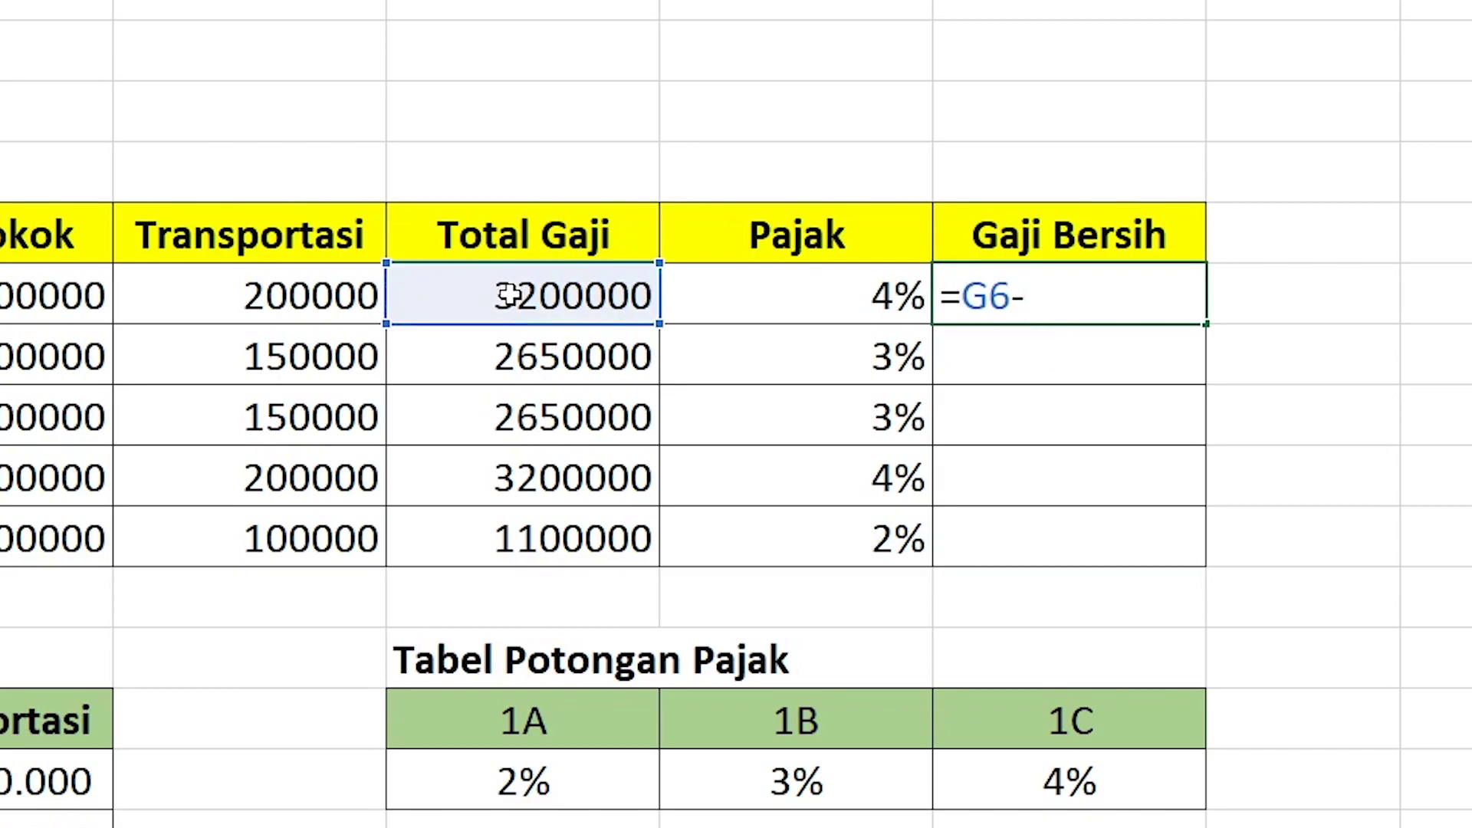
text(g6)
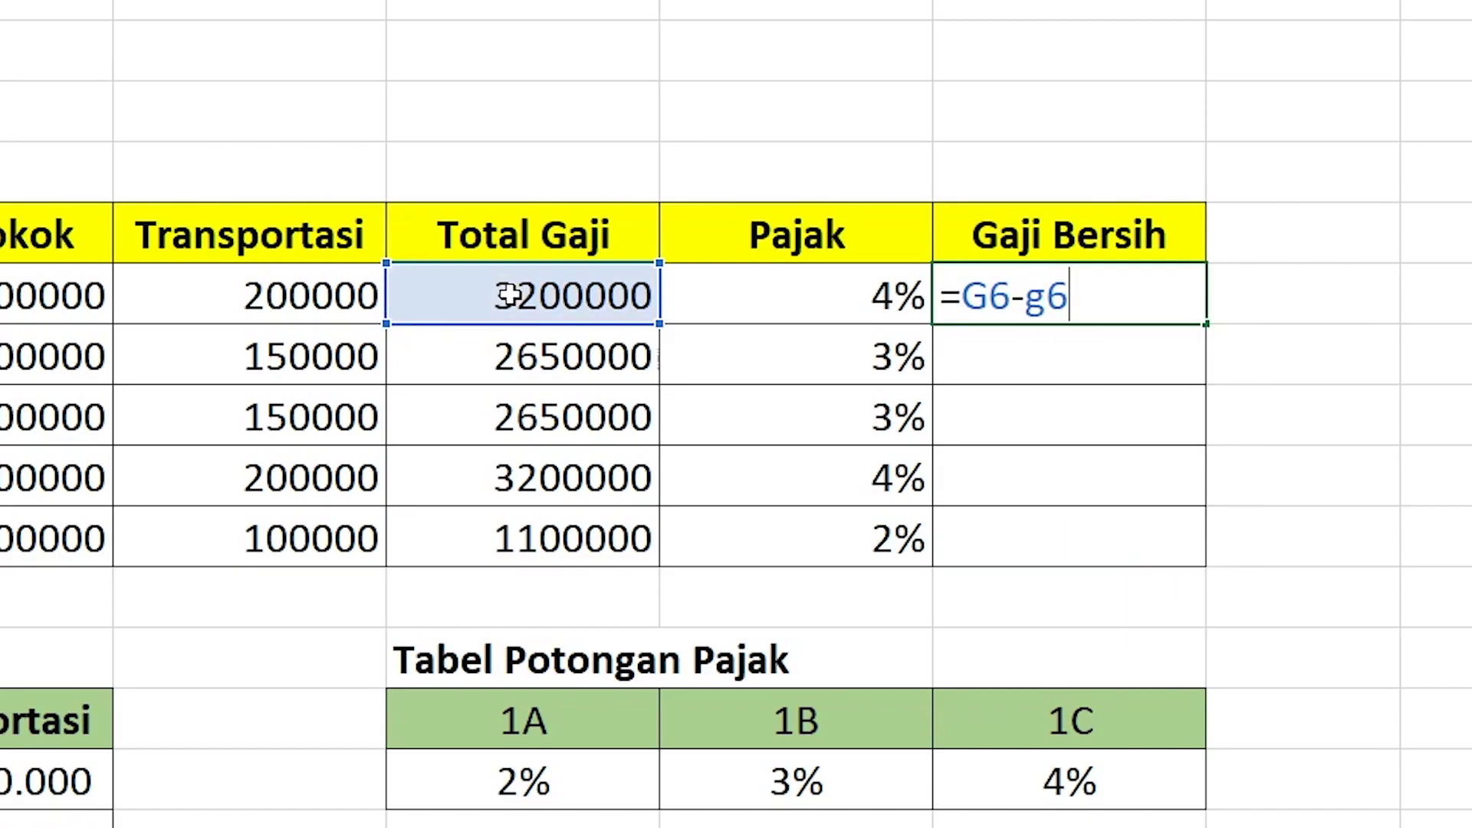
text(*h6)
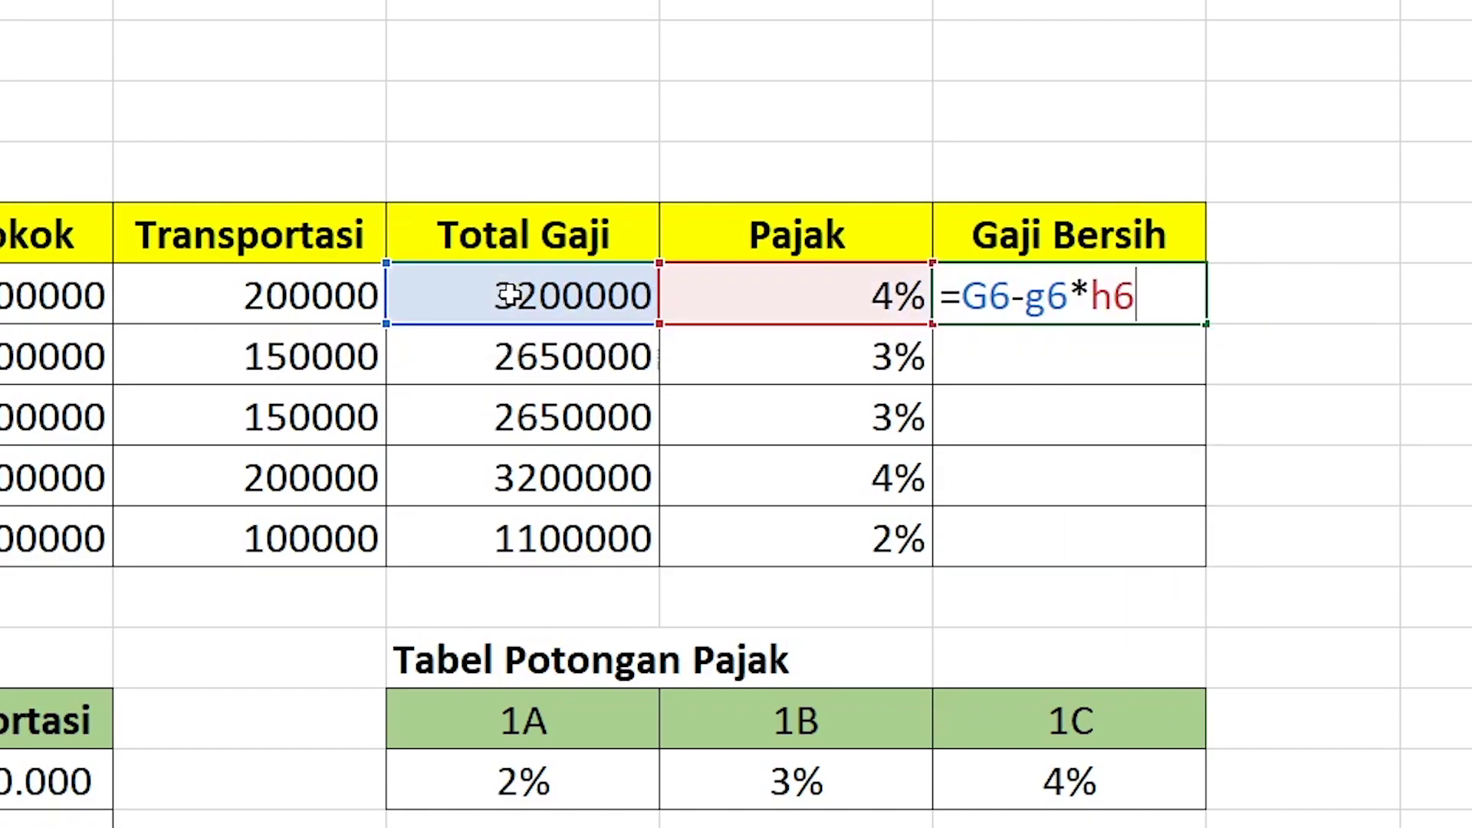
key(Return)
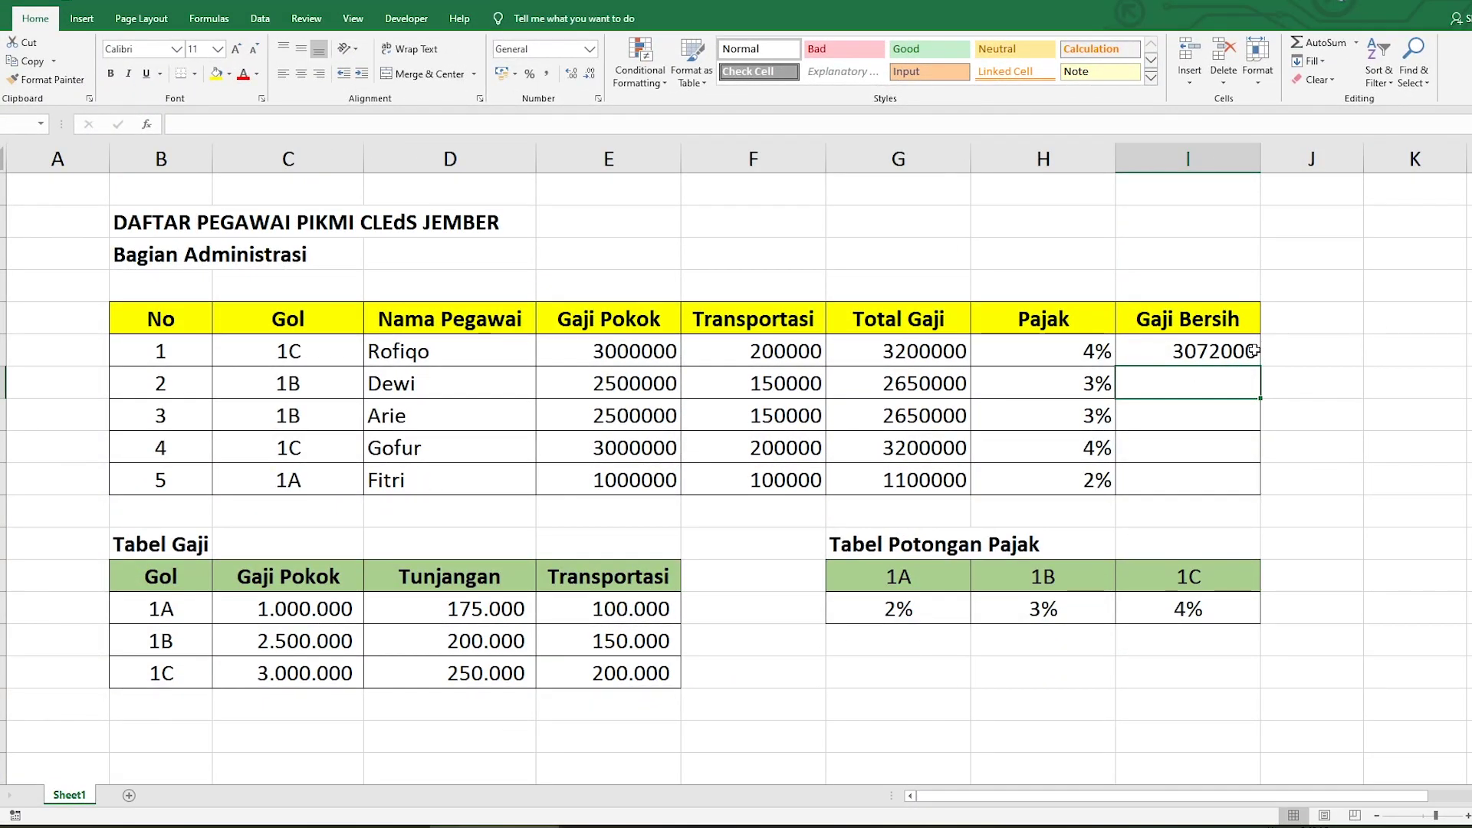
click(1253, 352)
drag(1261, 367, 1264, 499)
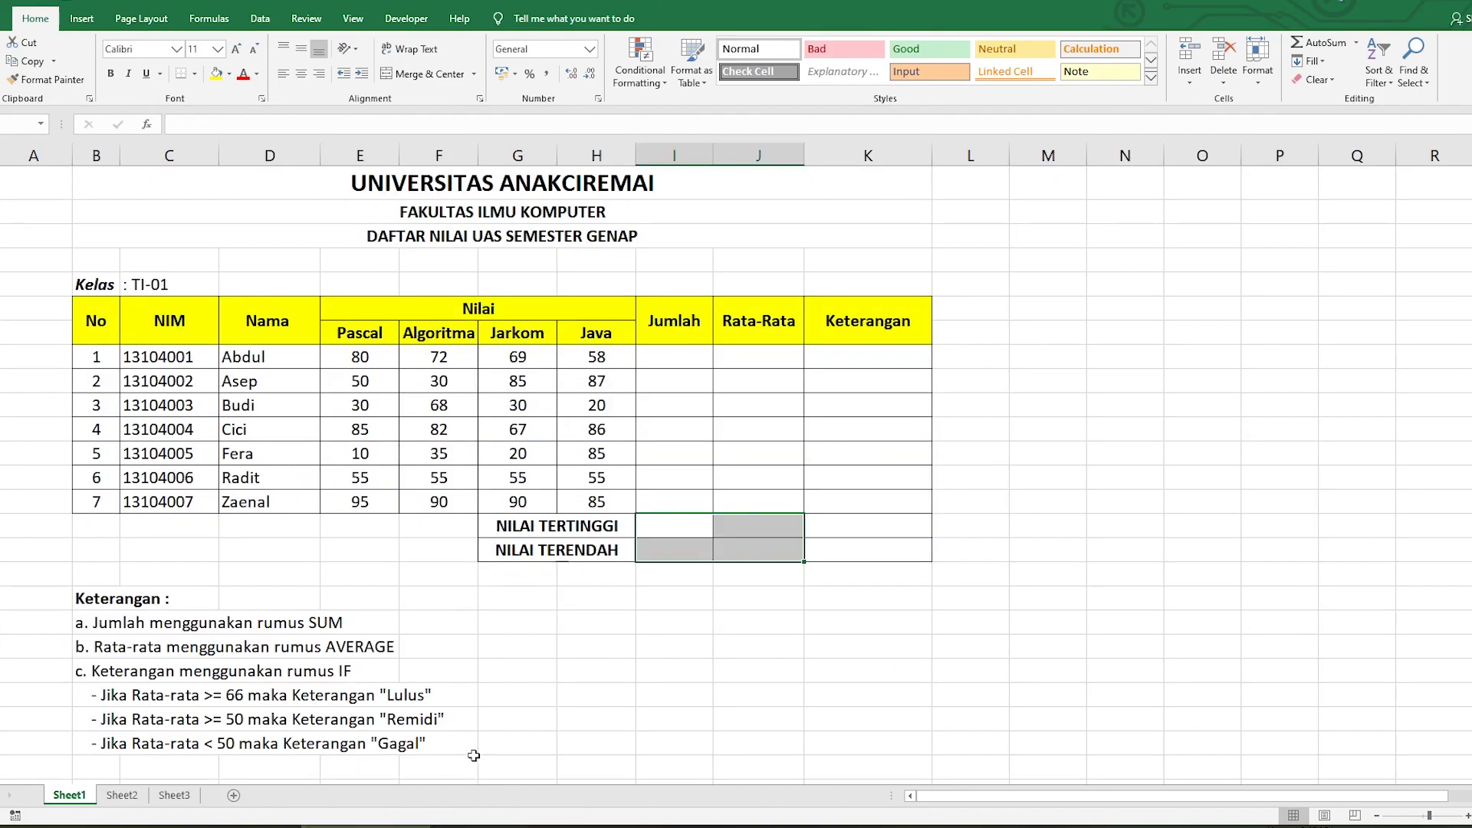
click(596, 695)
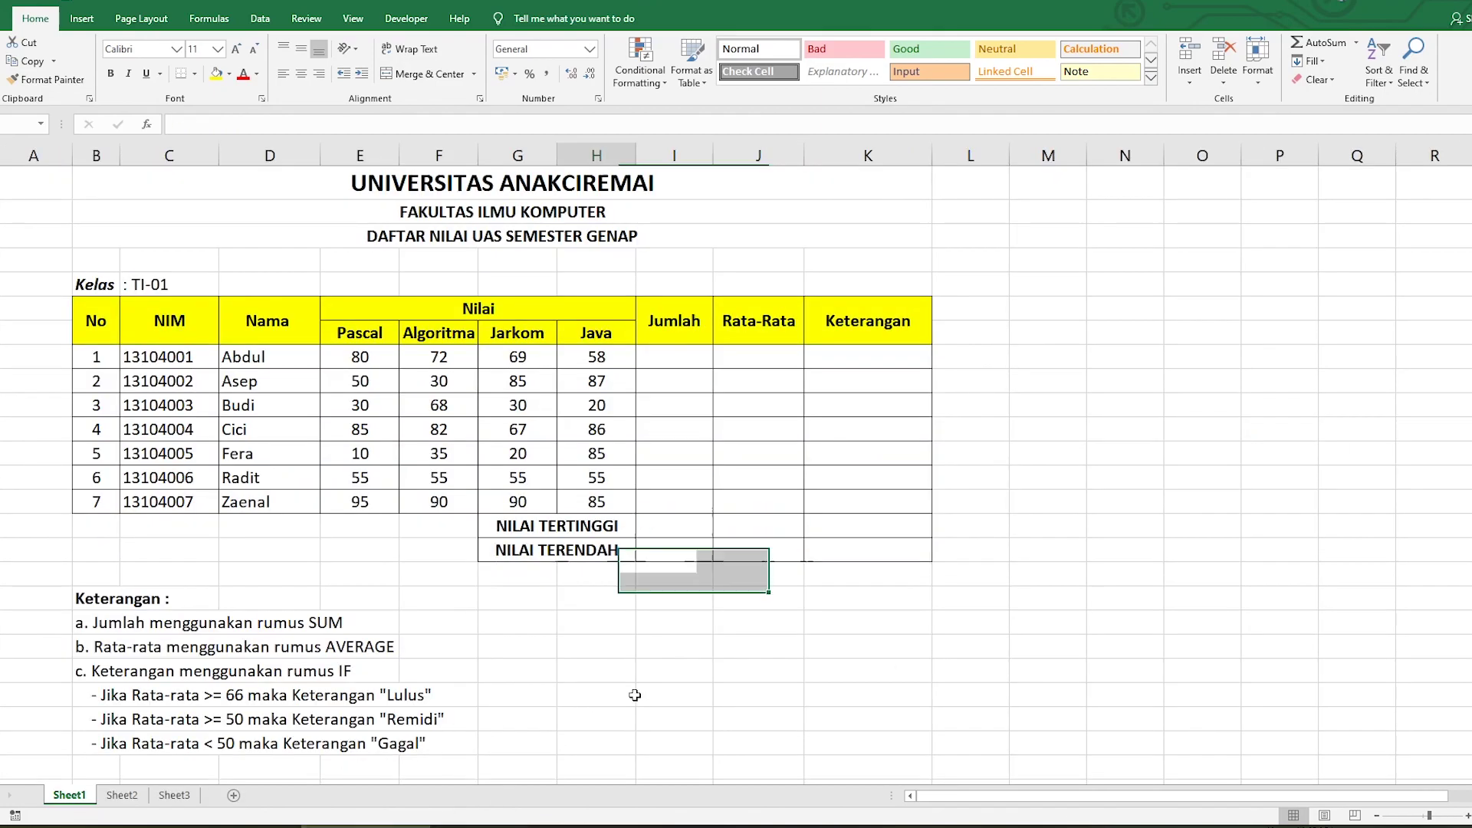
click(1155, 453)
click(656, 364)
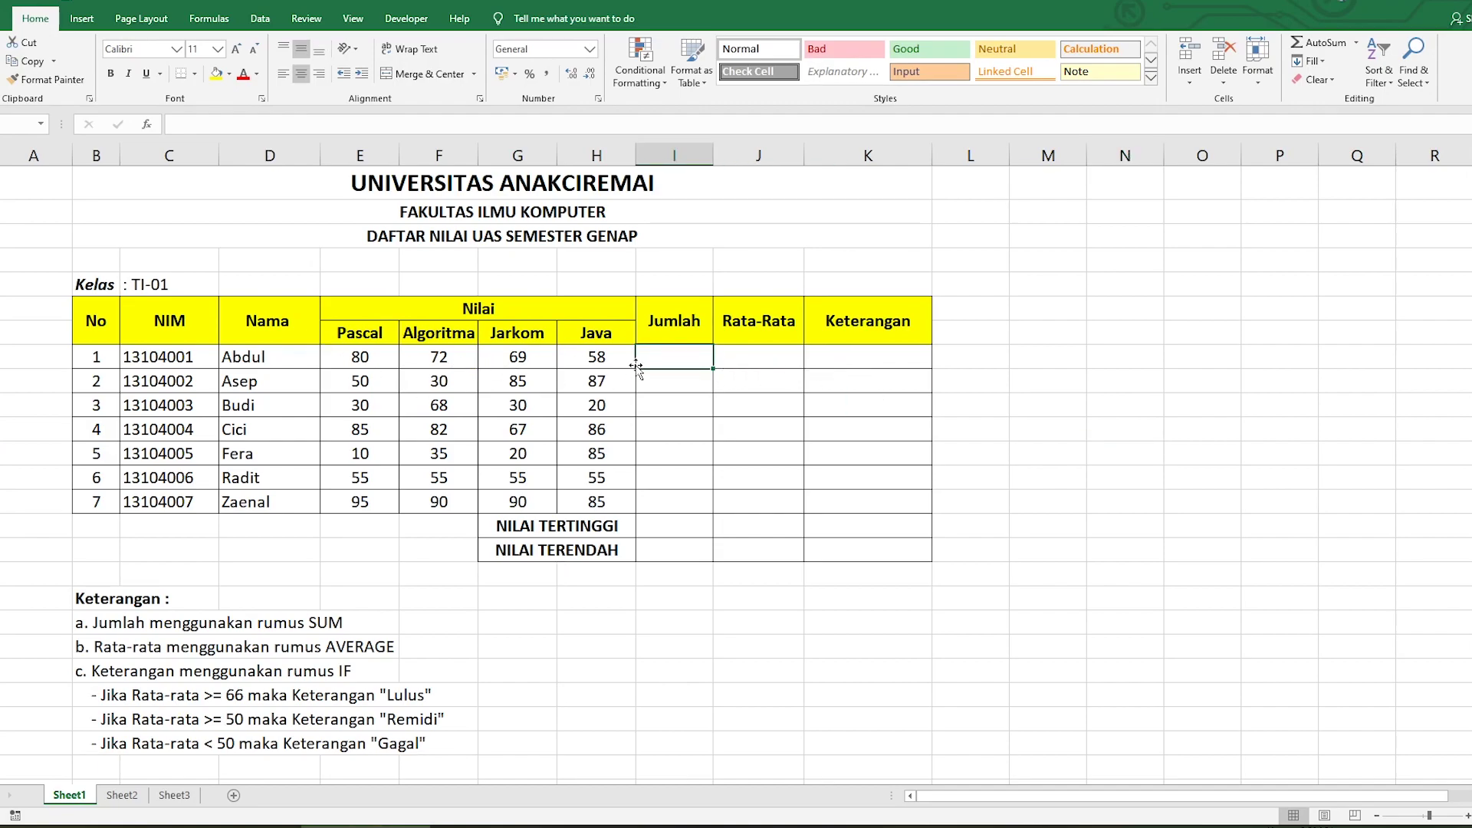
click(746, 364)
click(818, 361)
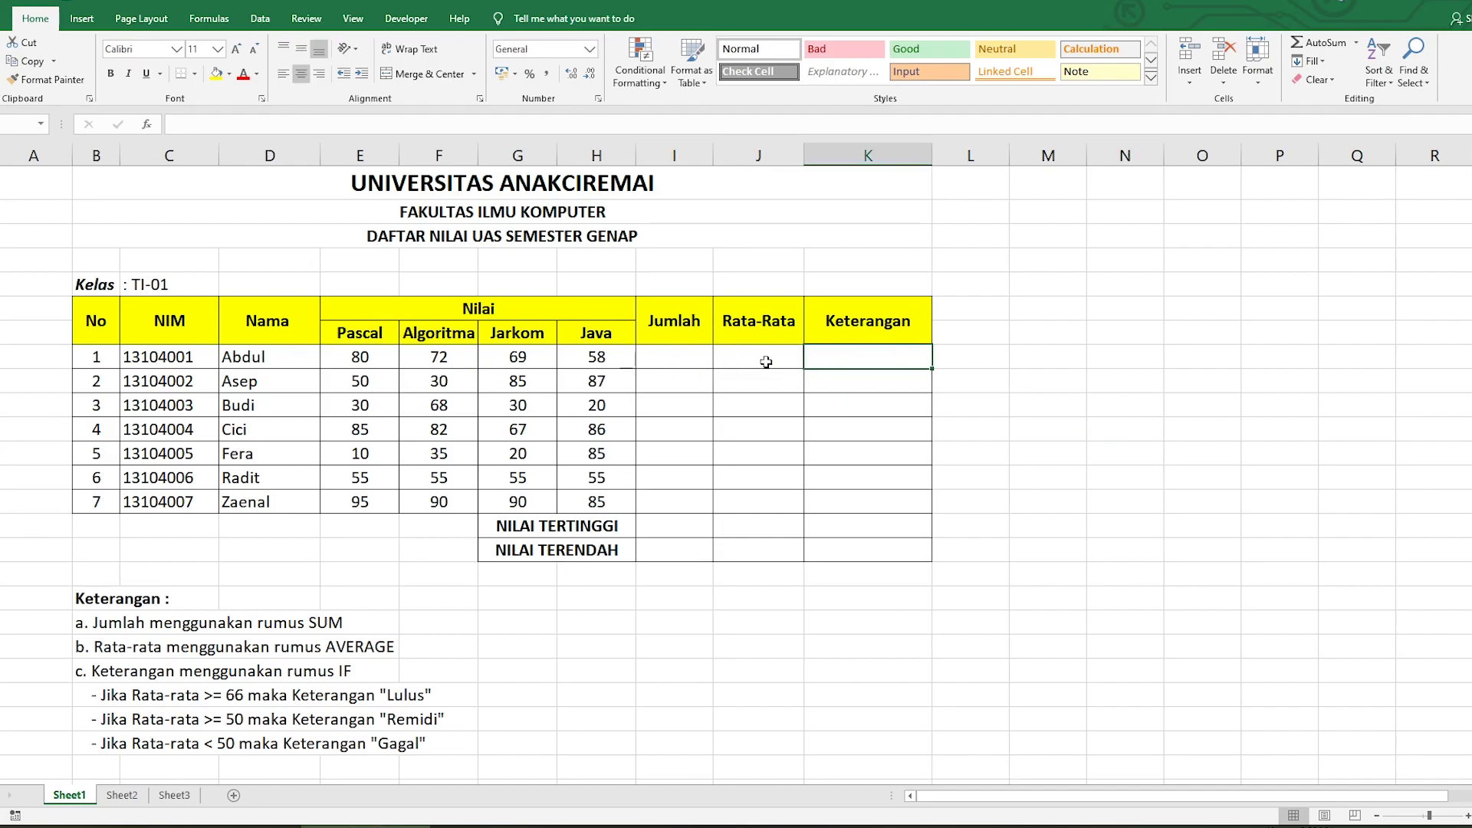
click(762, 361)
click(674, 361)
click(747, 381)
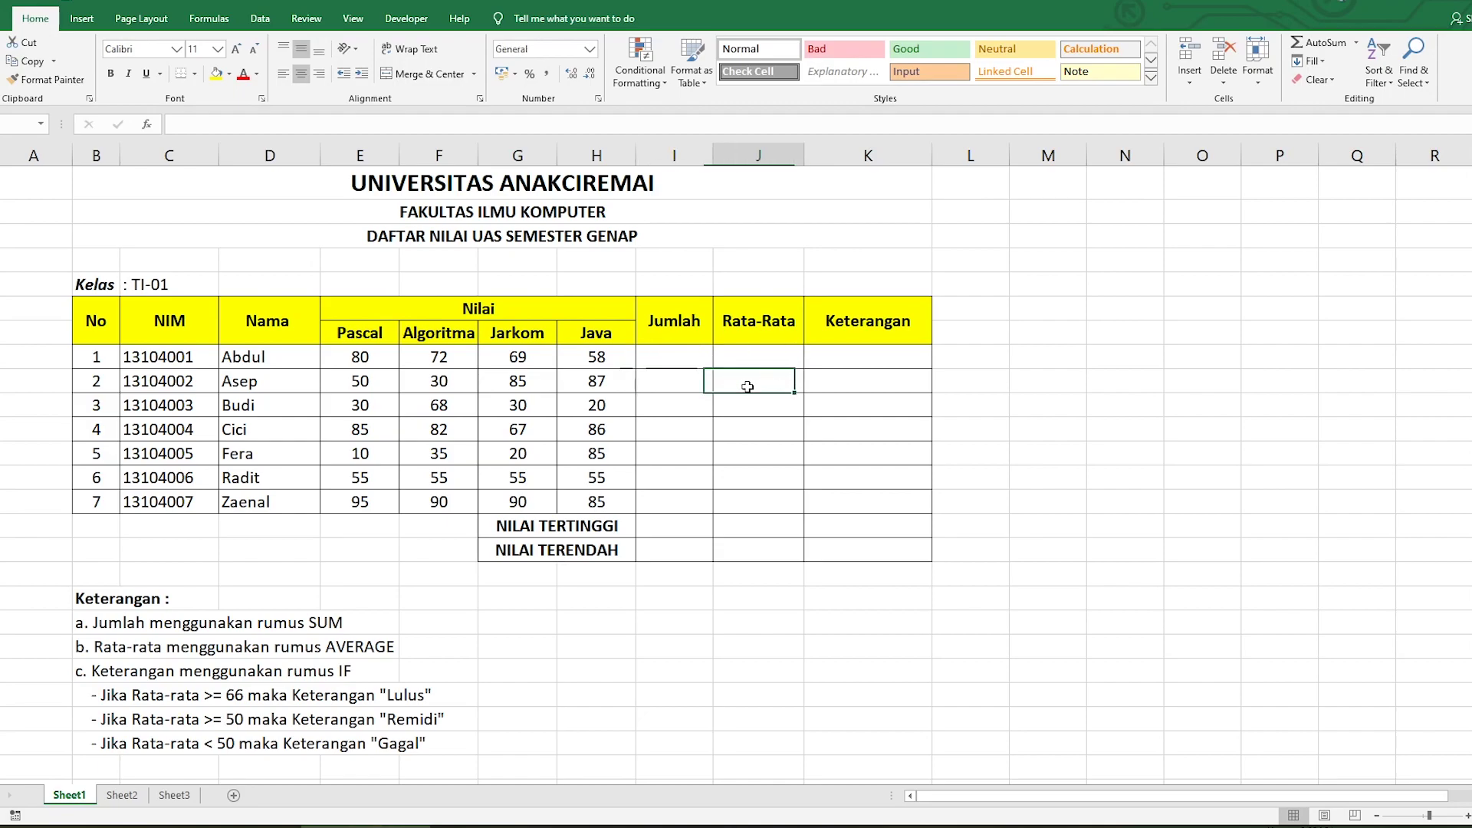
click(844, 366)
click(759, 361)
click(690, 364)
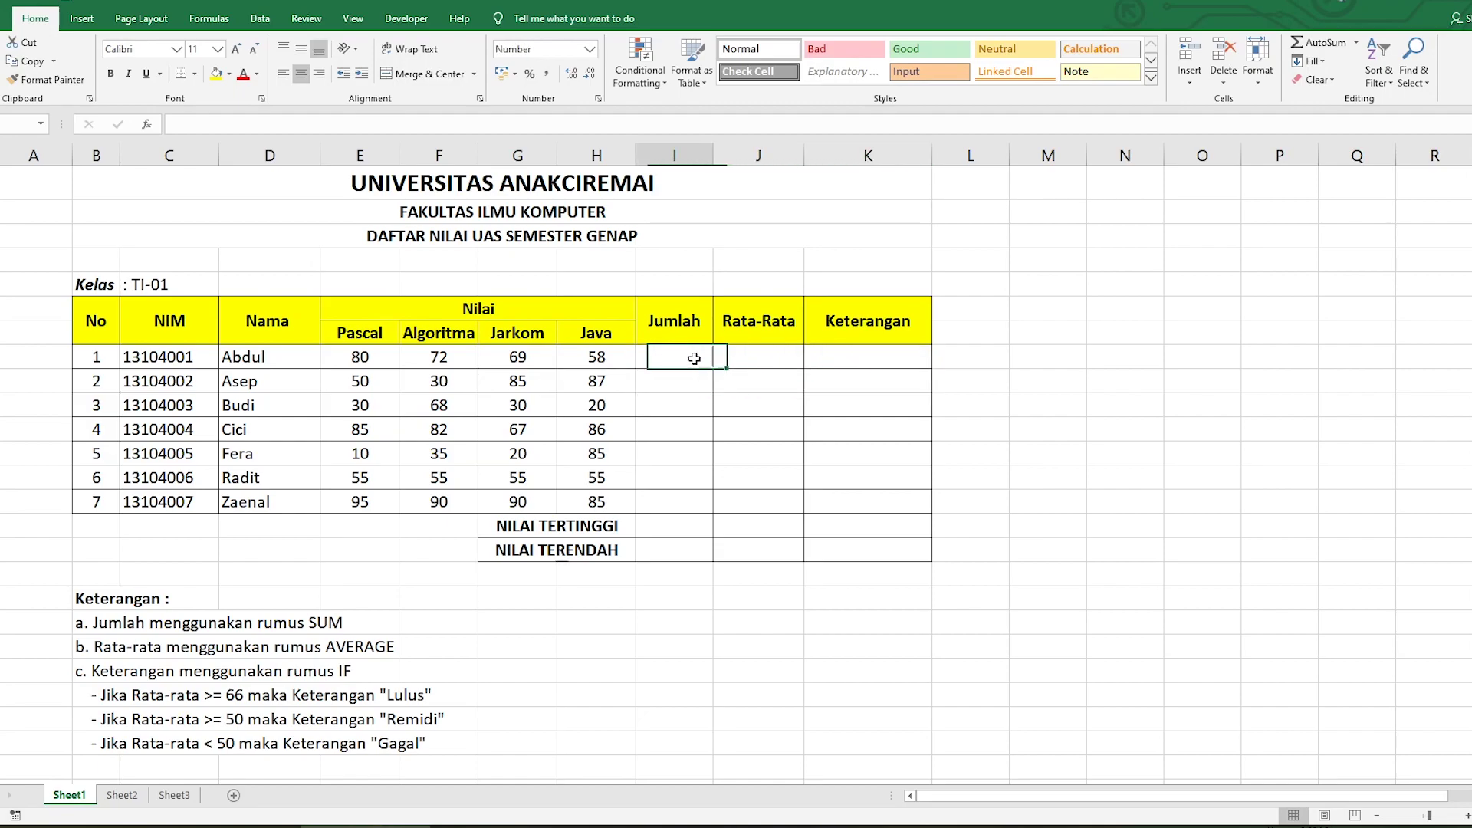
click(384, 357)
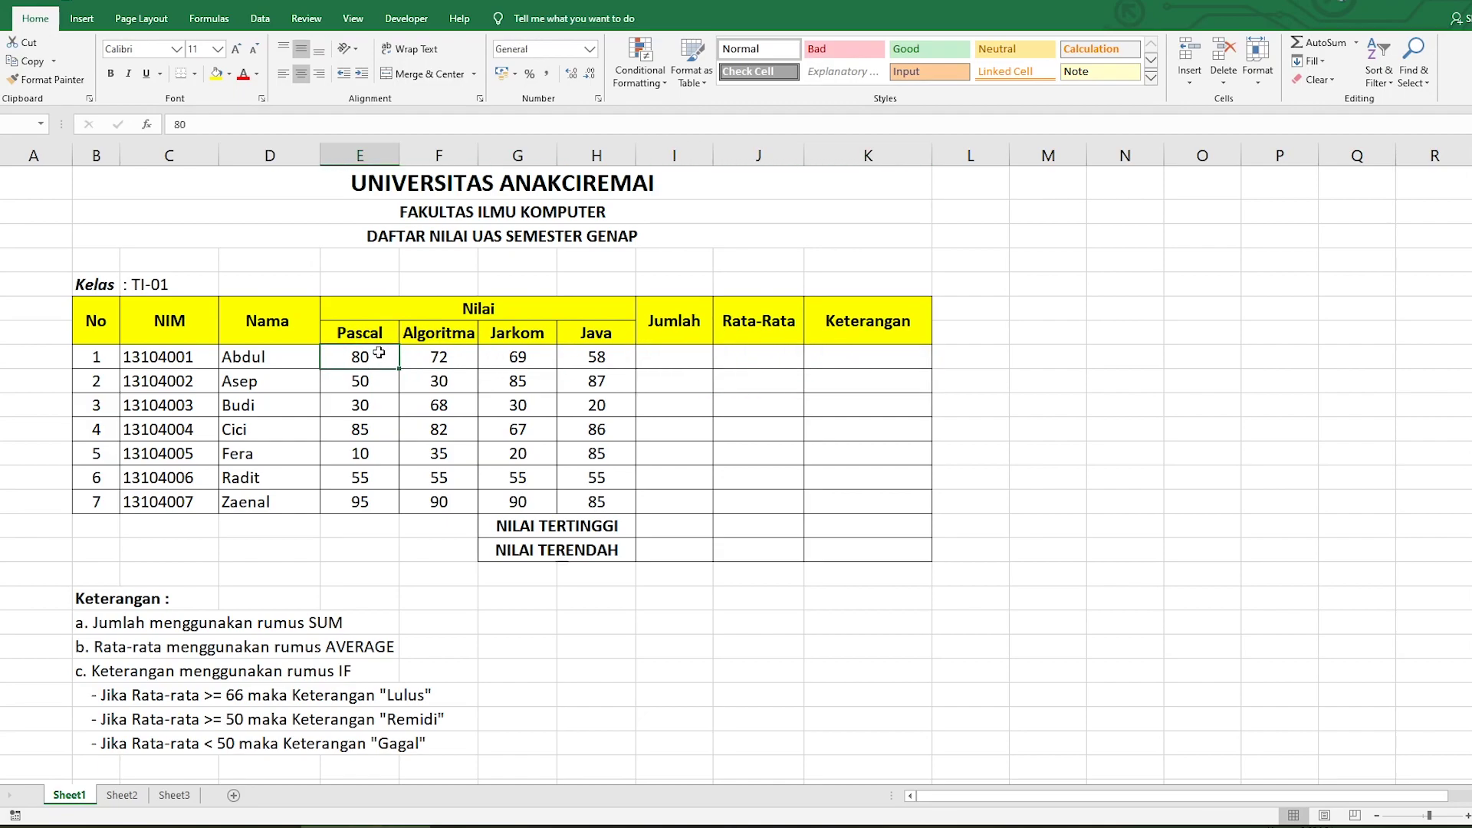
click(606, 358)
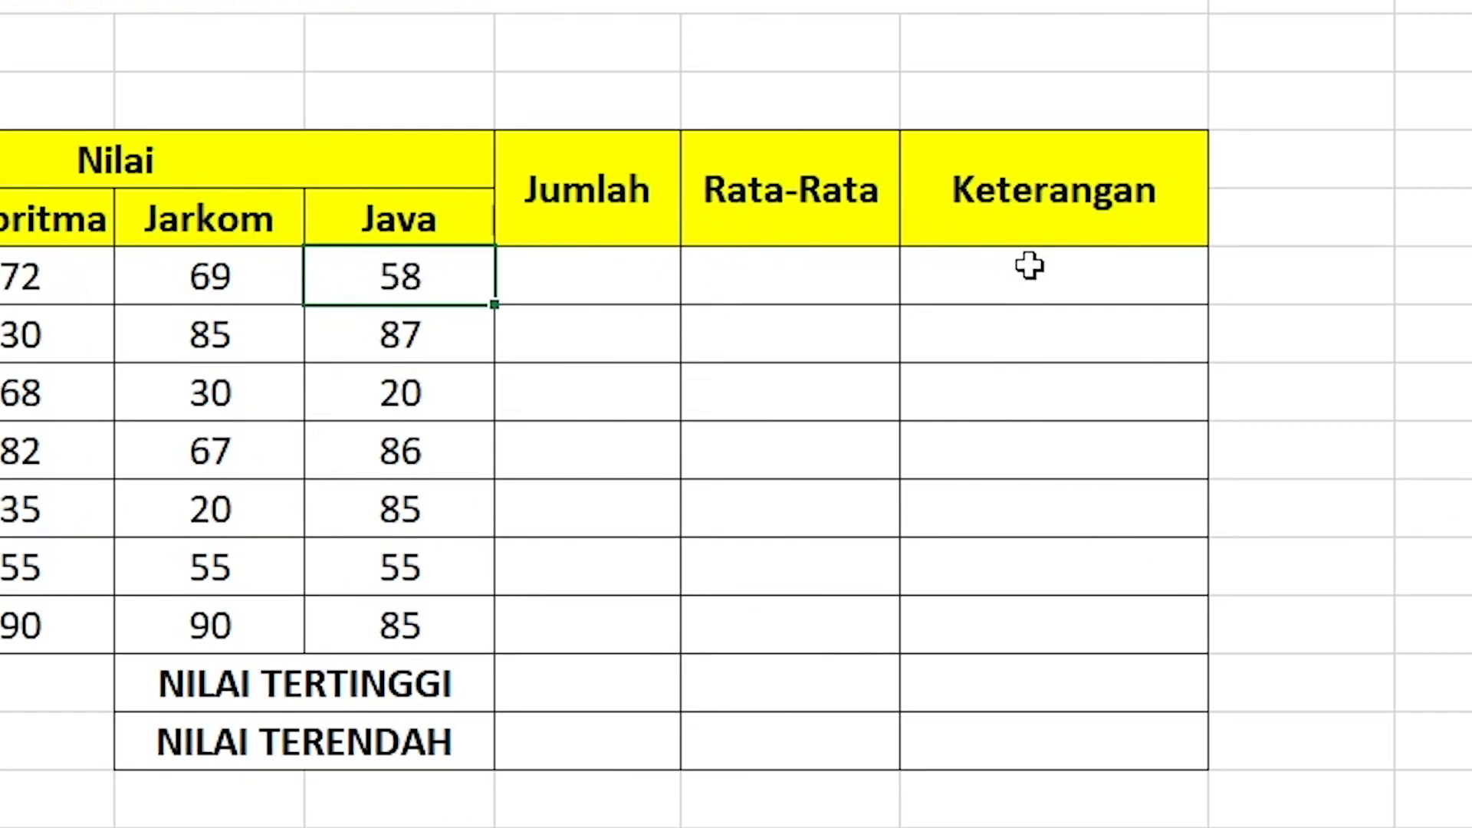
click(615, 684)
click(759, 687)
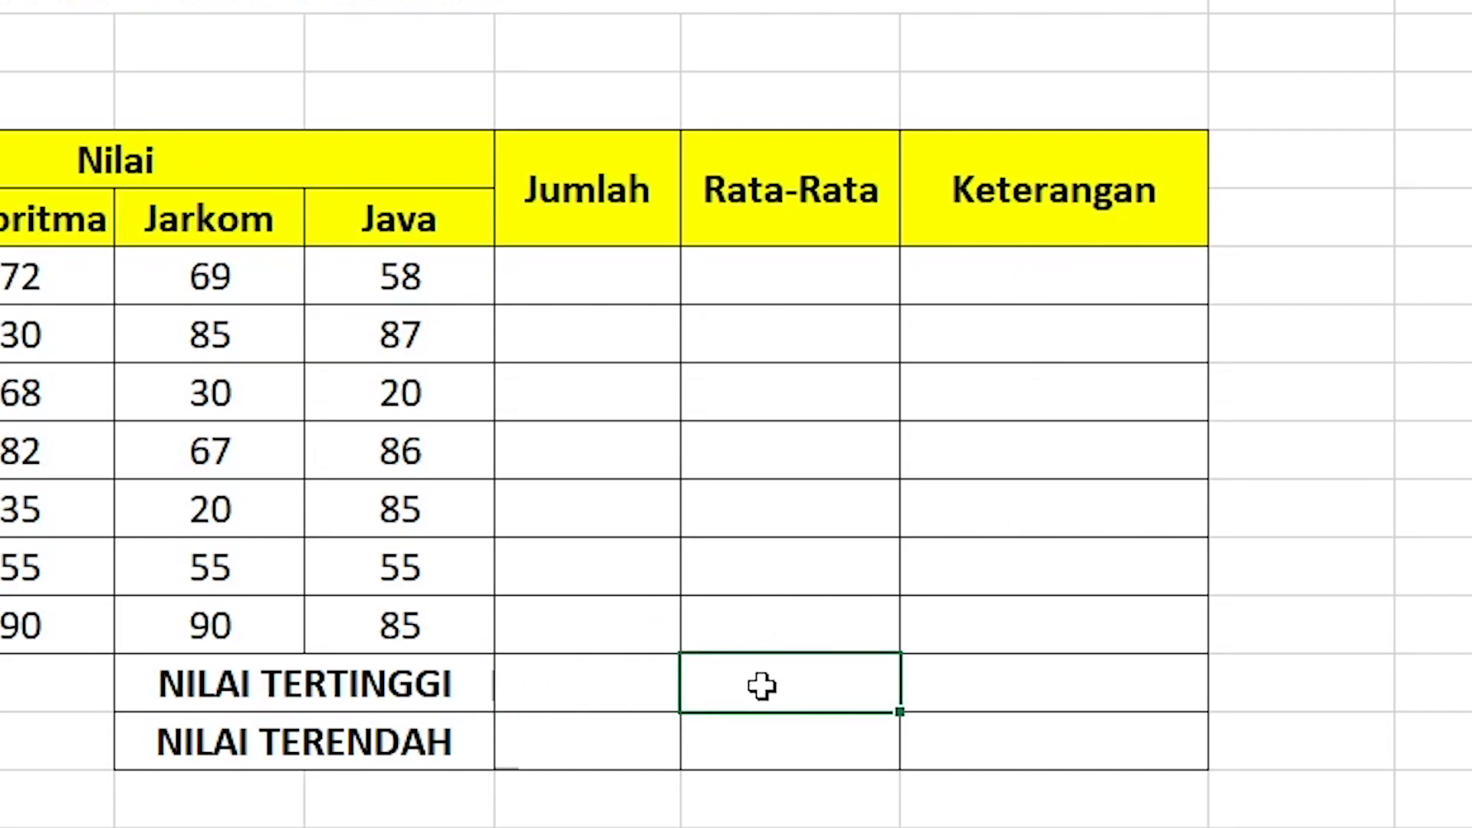
click(641, 744)
click(744, 748)
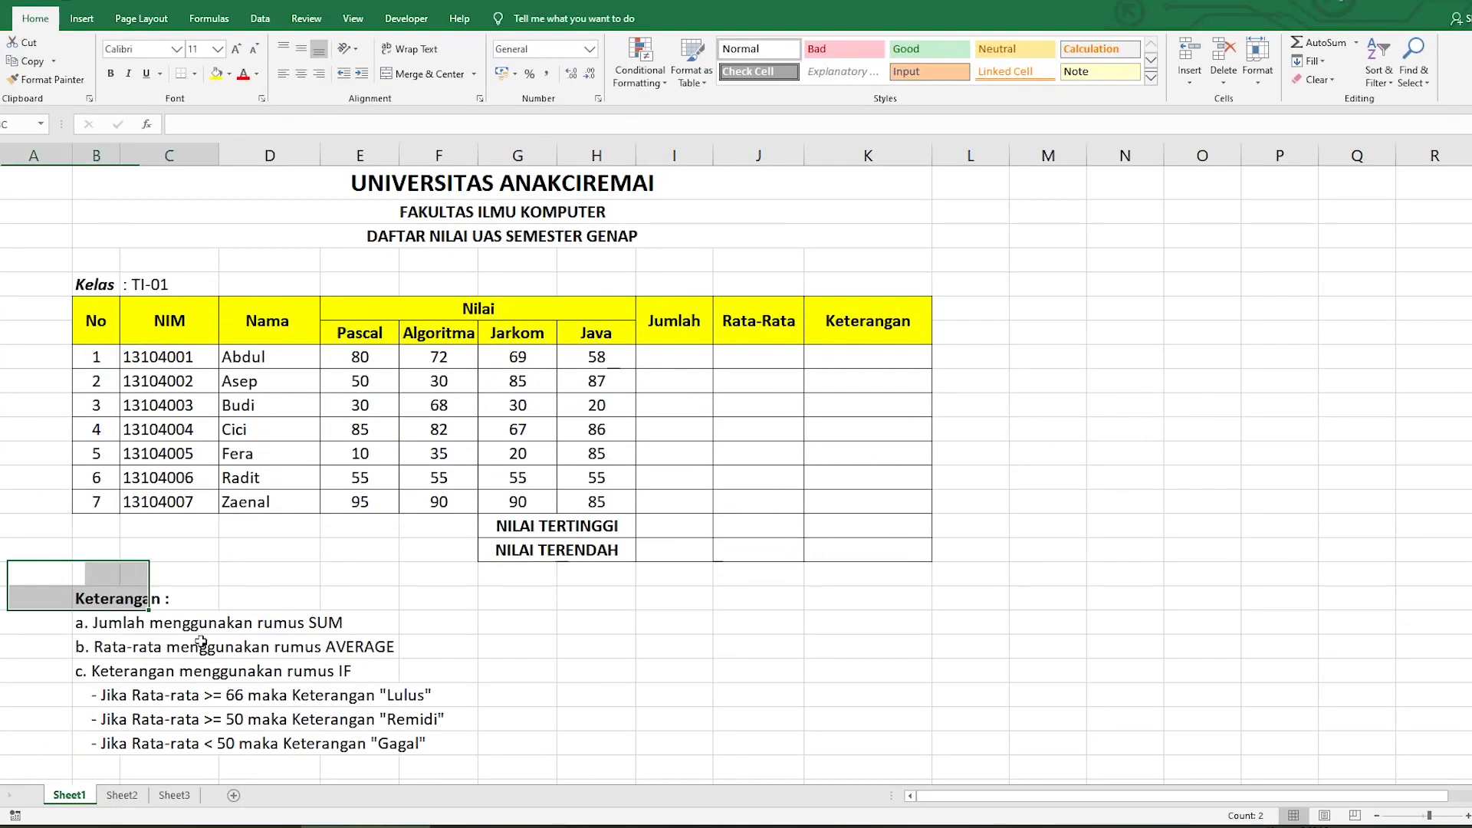
drag(47, 577, 446, 755)
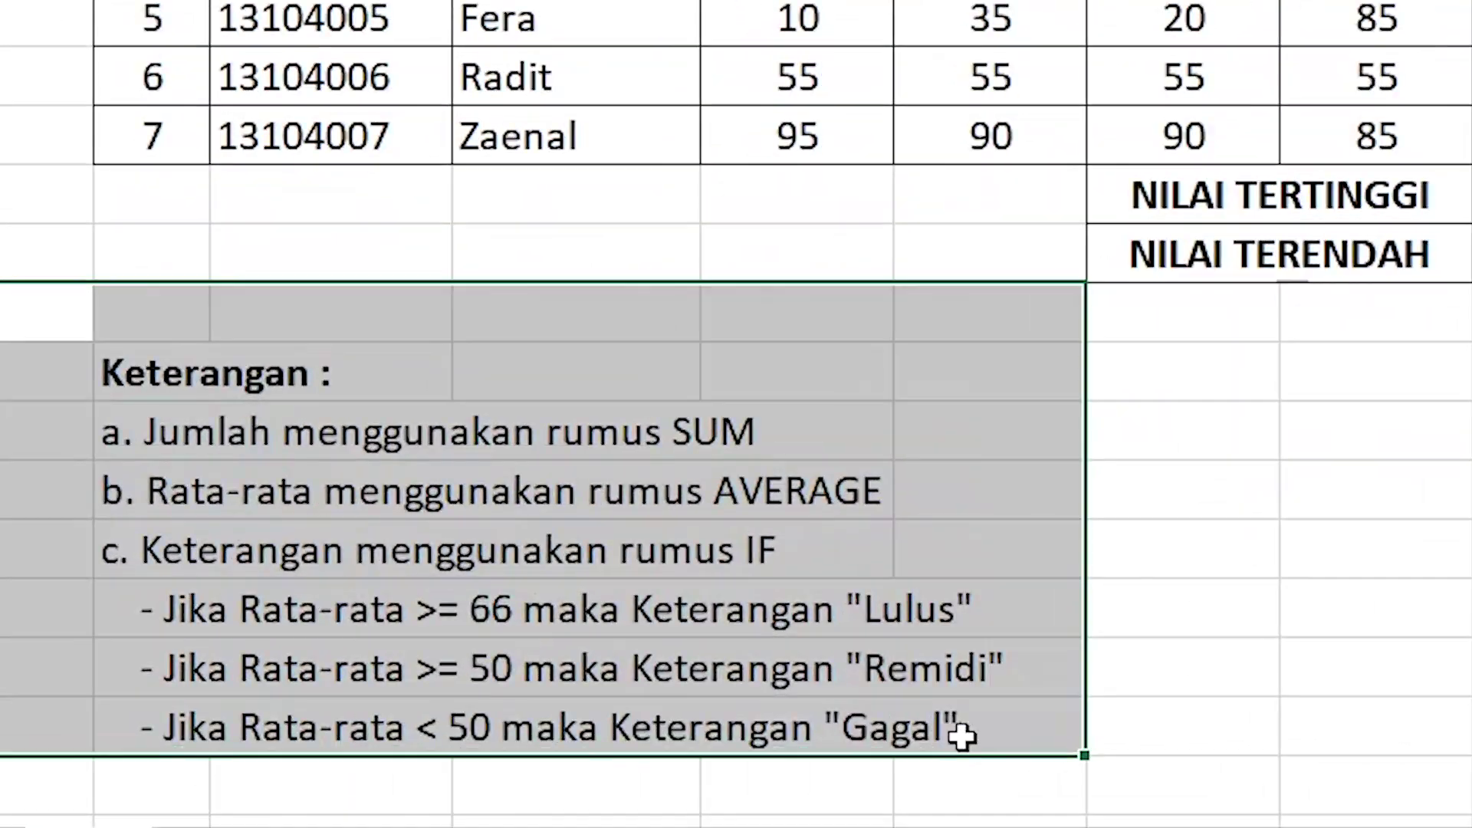
drag(1013, 759, 1013, 763)
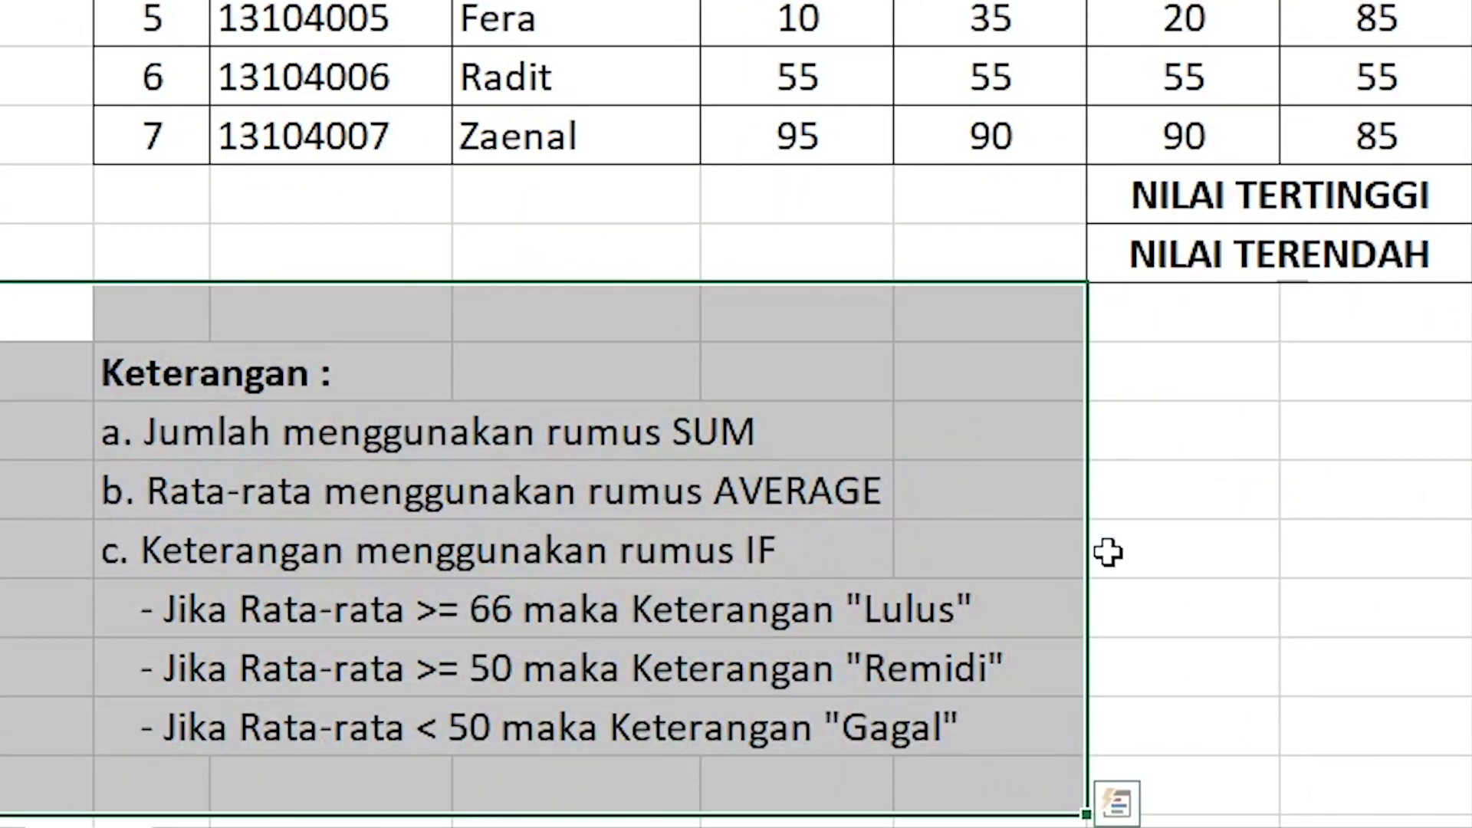
click(811, 452)
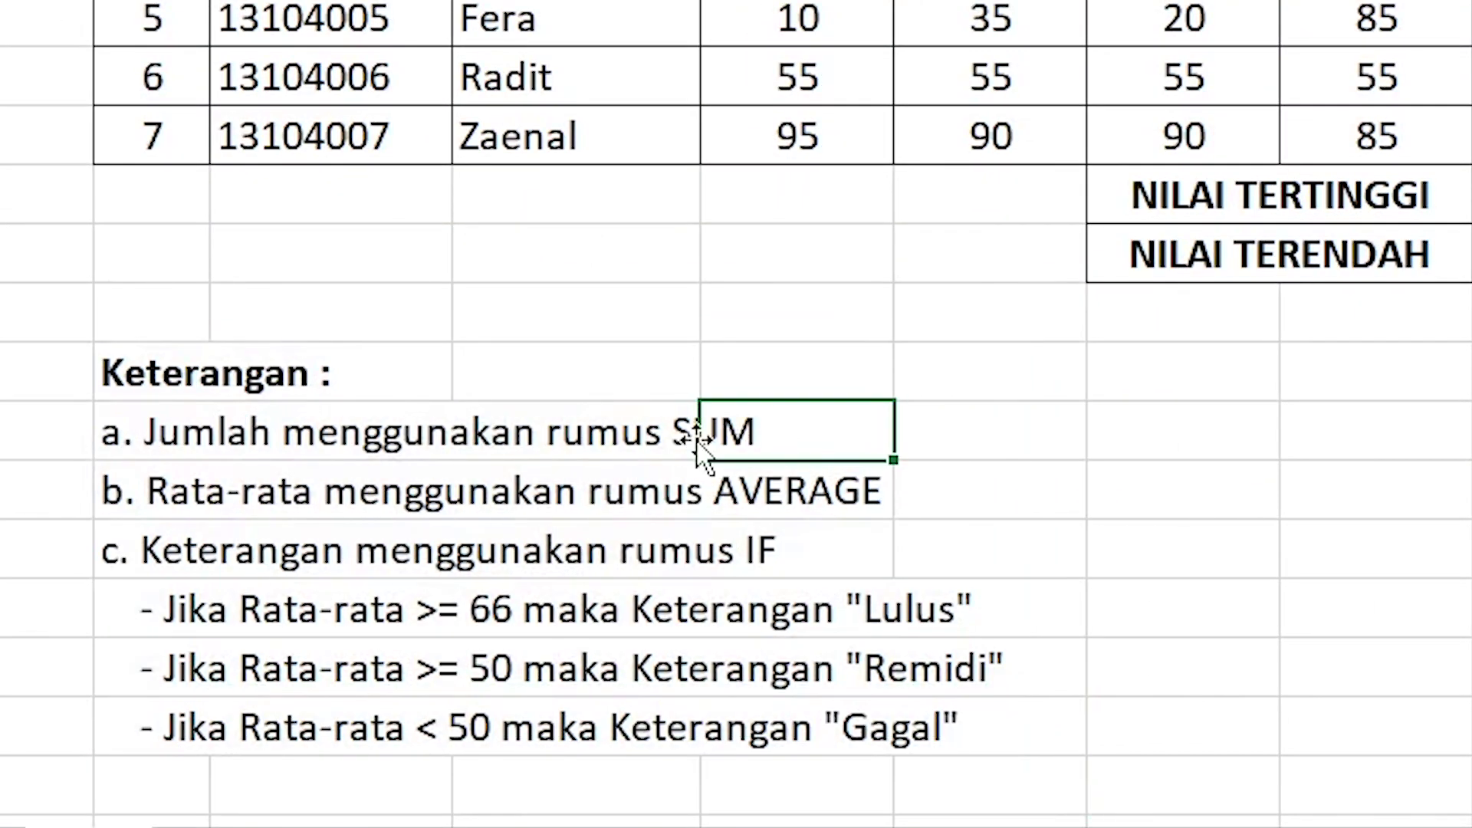
click(644, 439)
click(208, 502)
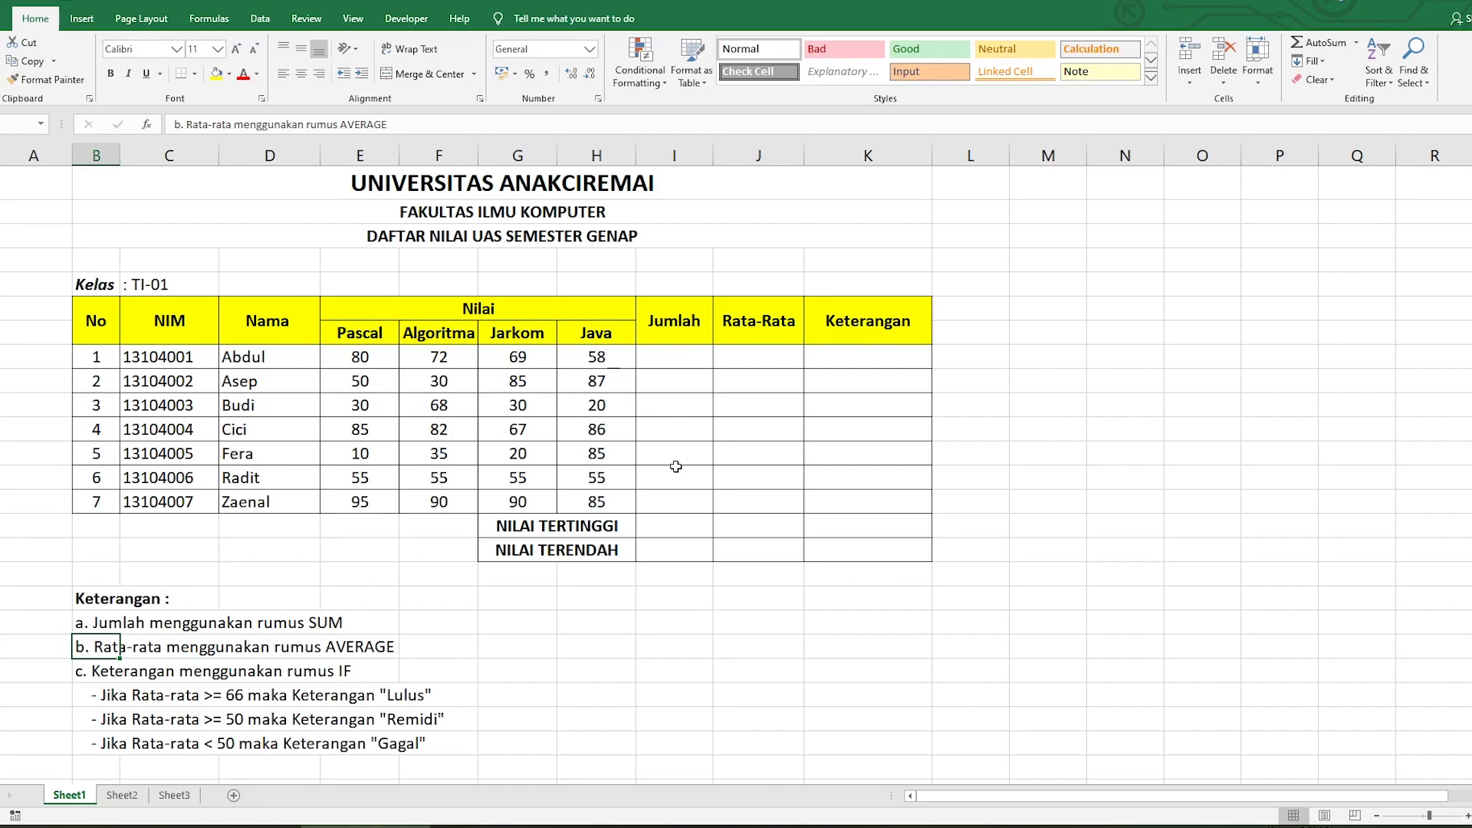
Enter =SUM(E9:H9) in I9 and fill it down, giving totals 279, 252, 148, 320, 150, 220, 360
click(684, 368)
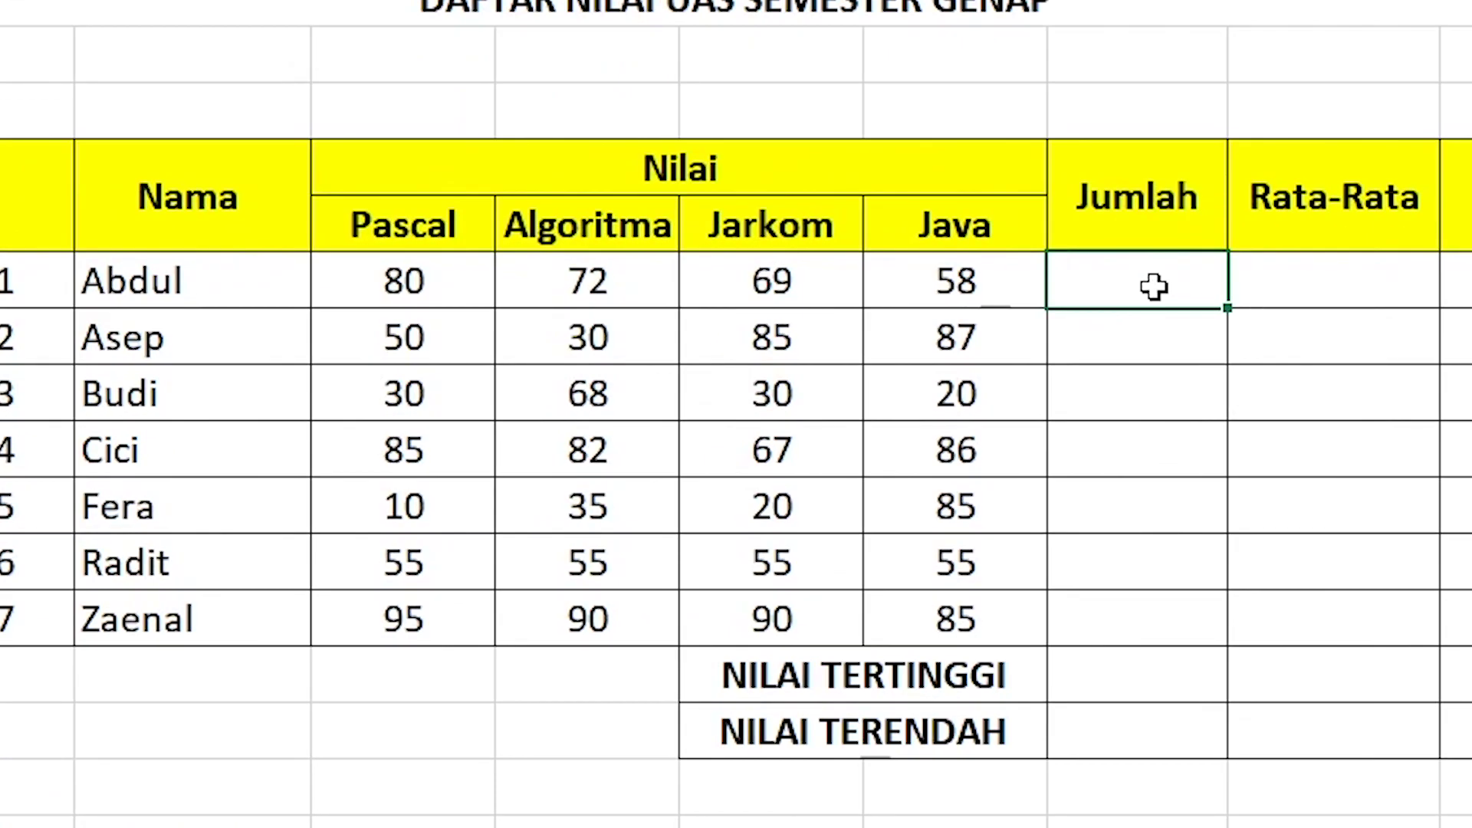
text(=)
text(su)
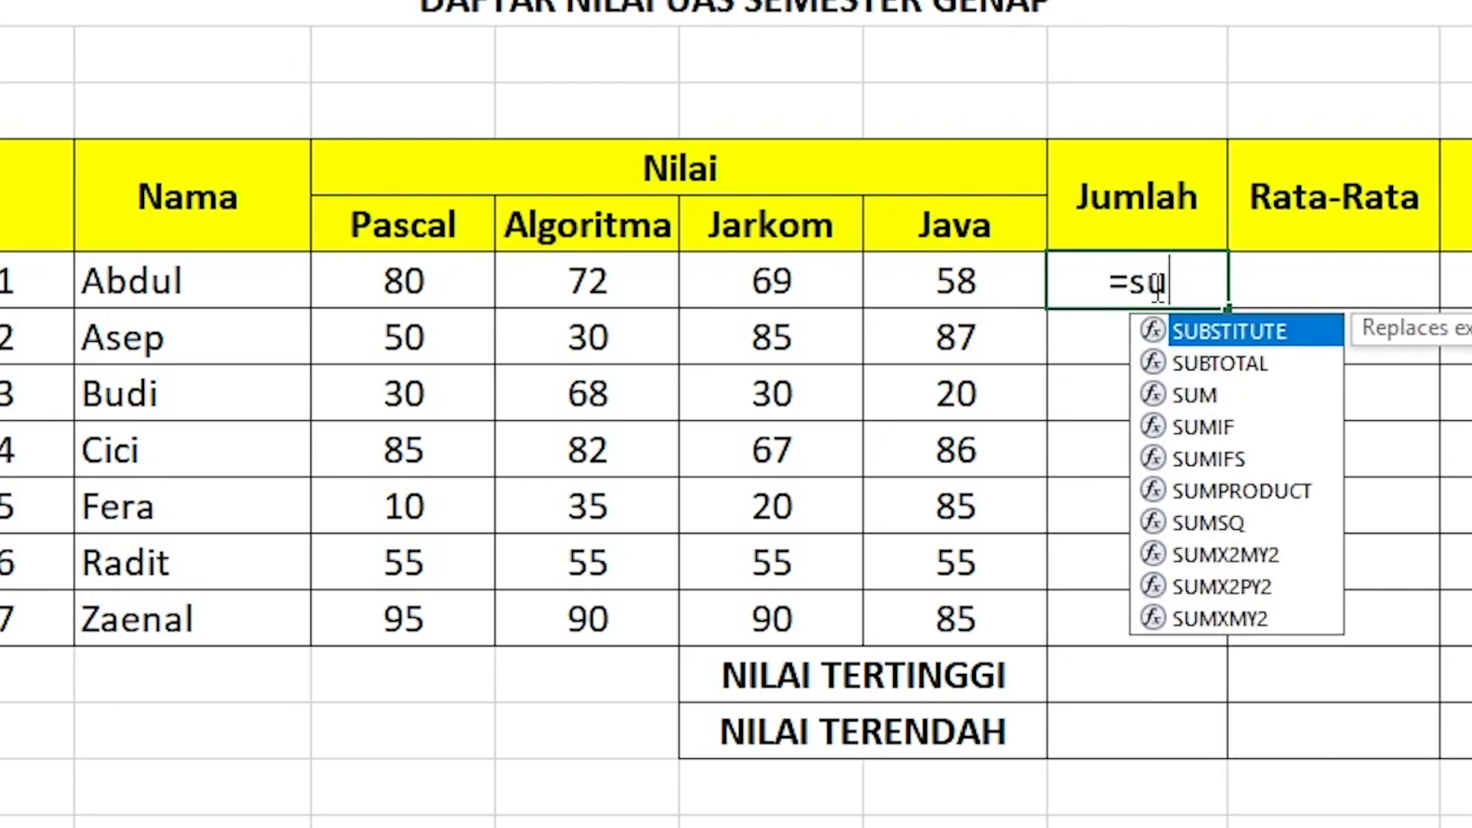
text(m()
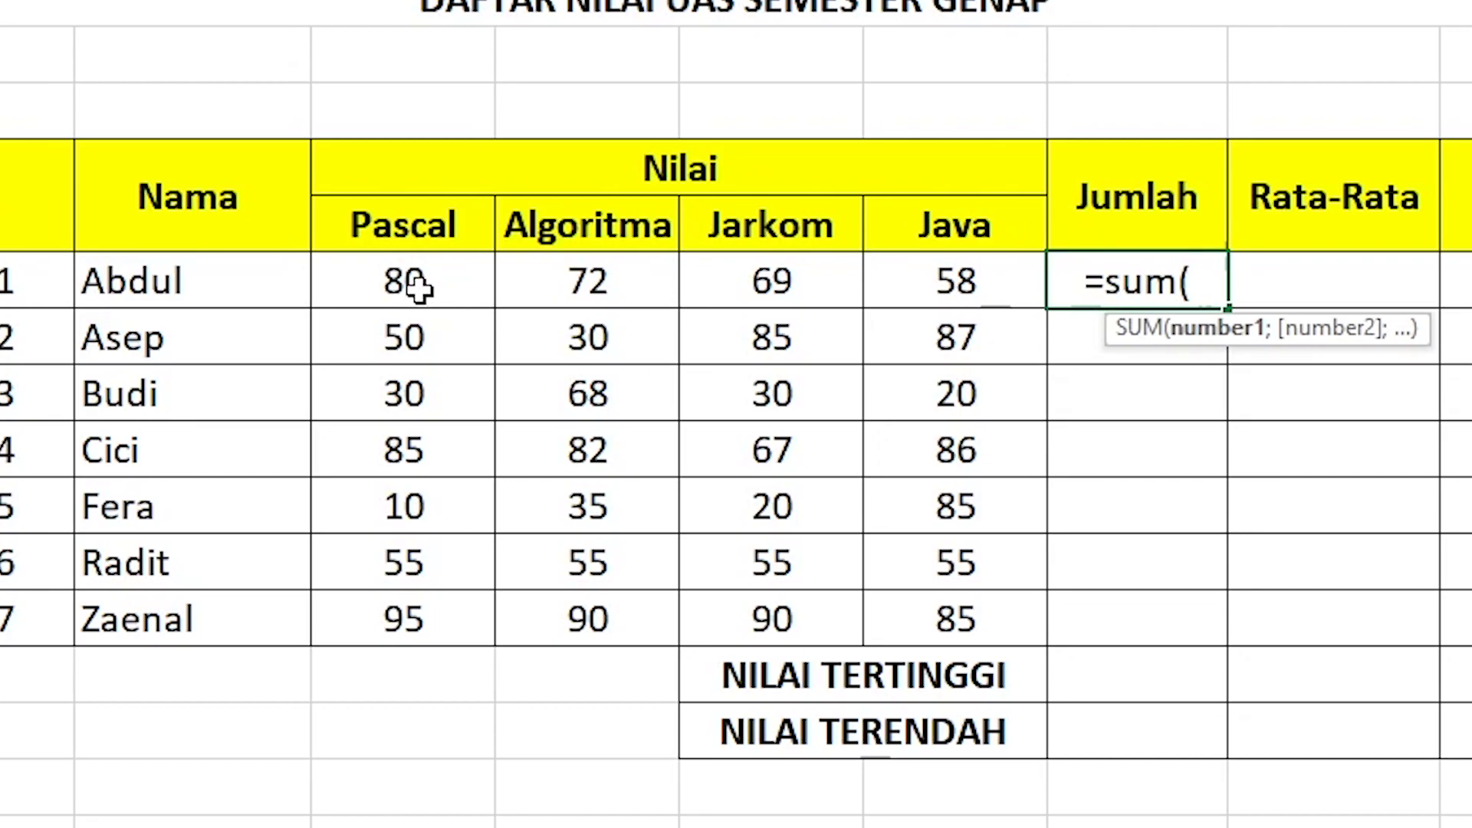
drag(418, 287, 970, 282)
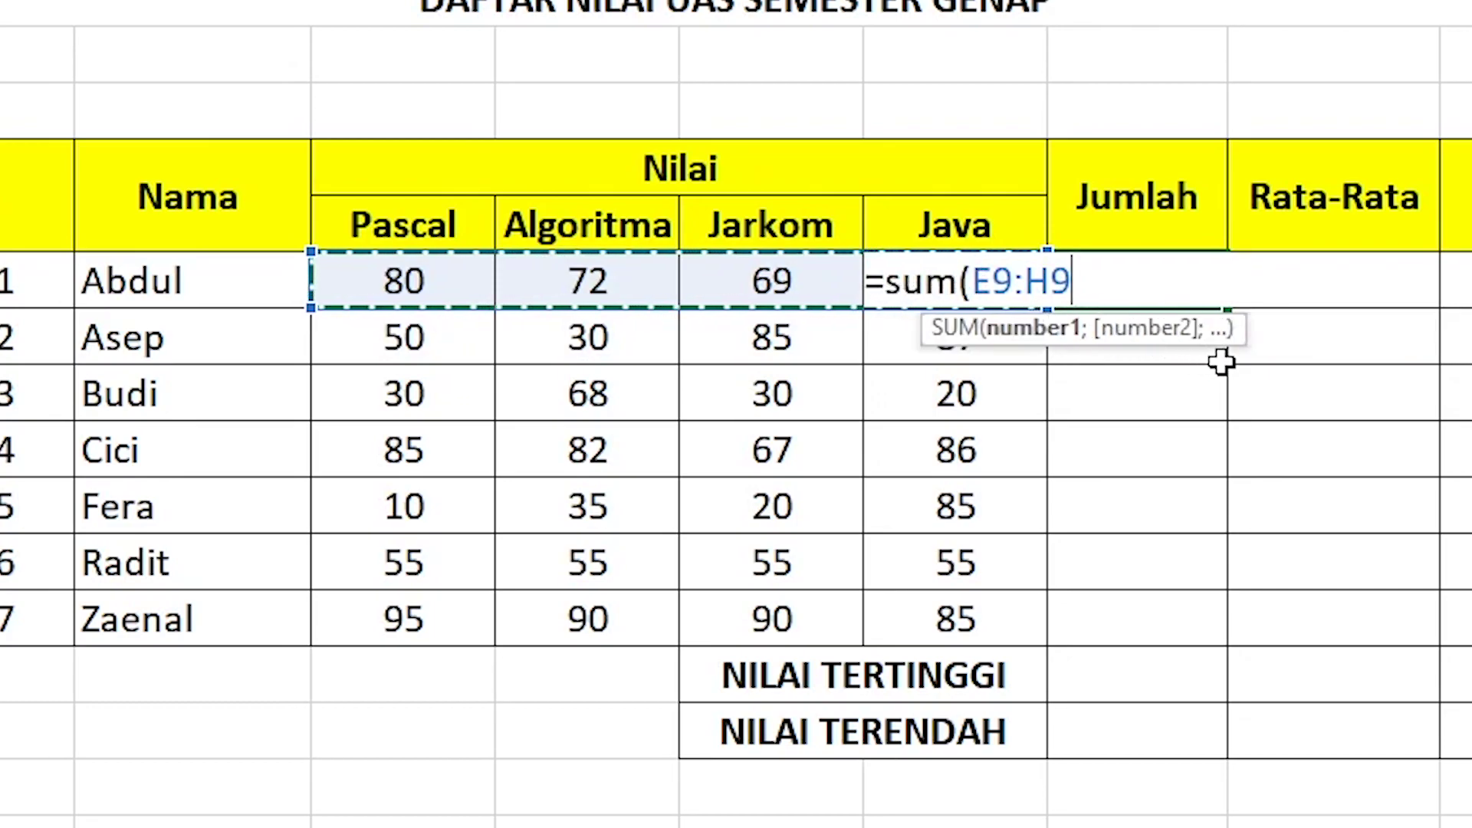
text())
key(Return)
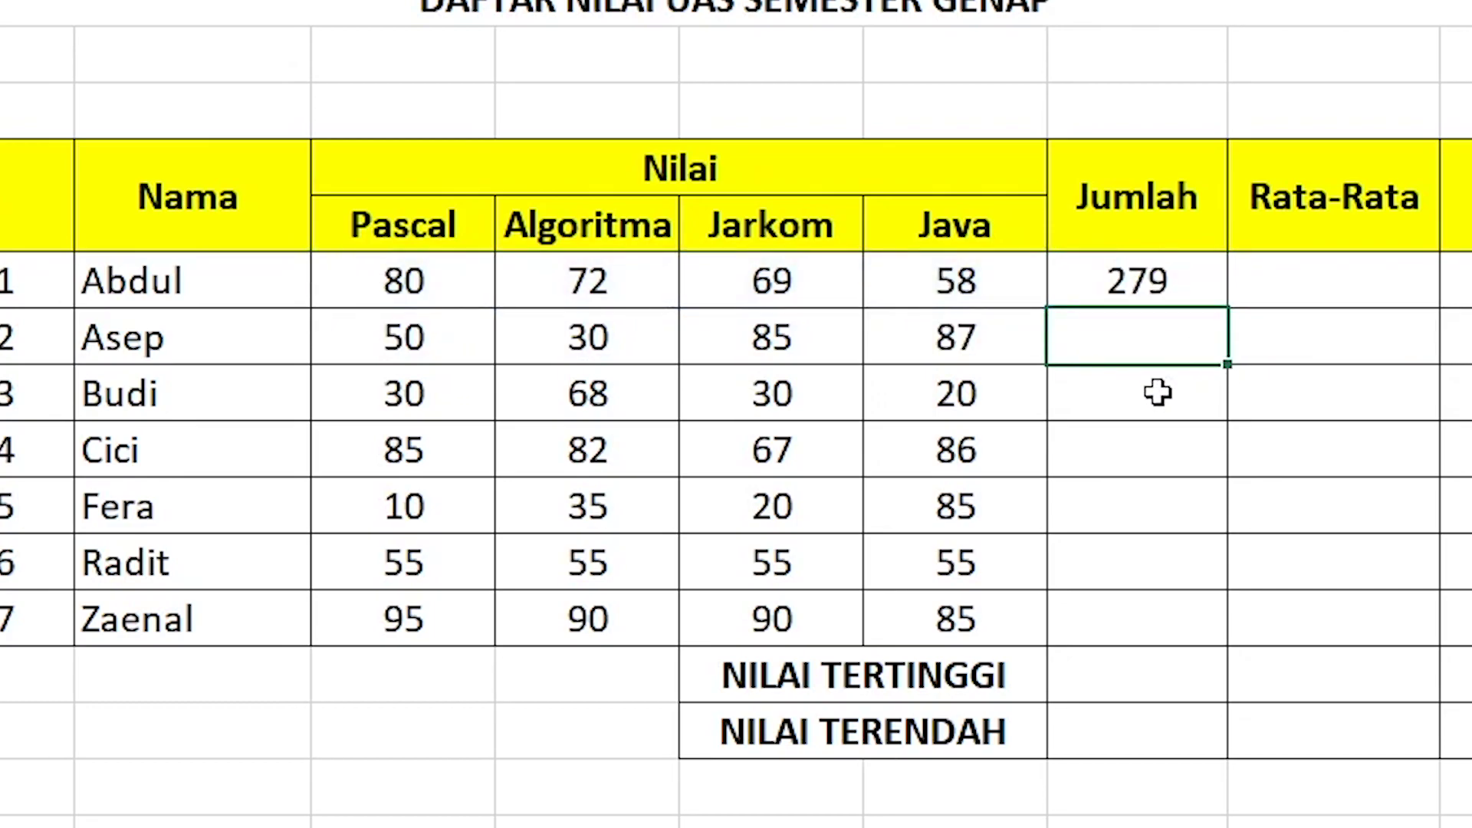
click(1193, 285)
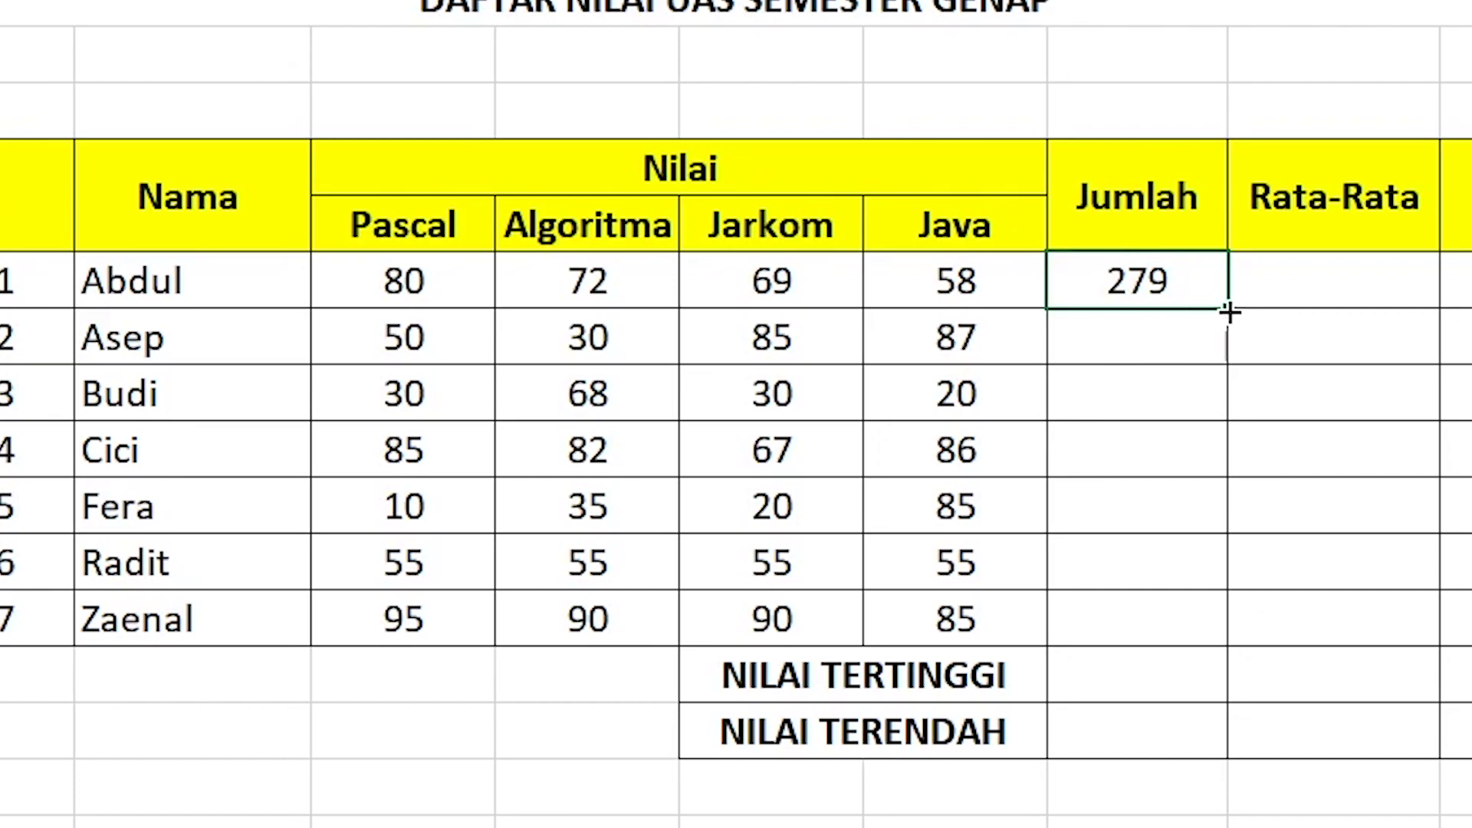
drag(1236, 312, 1225, 644)
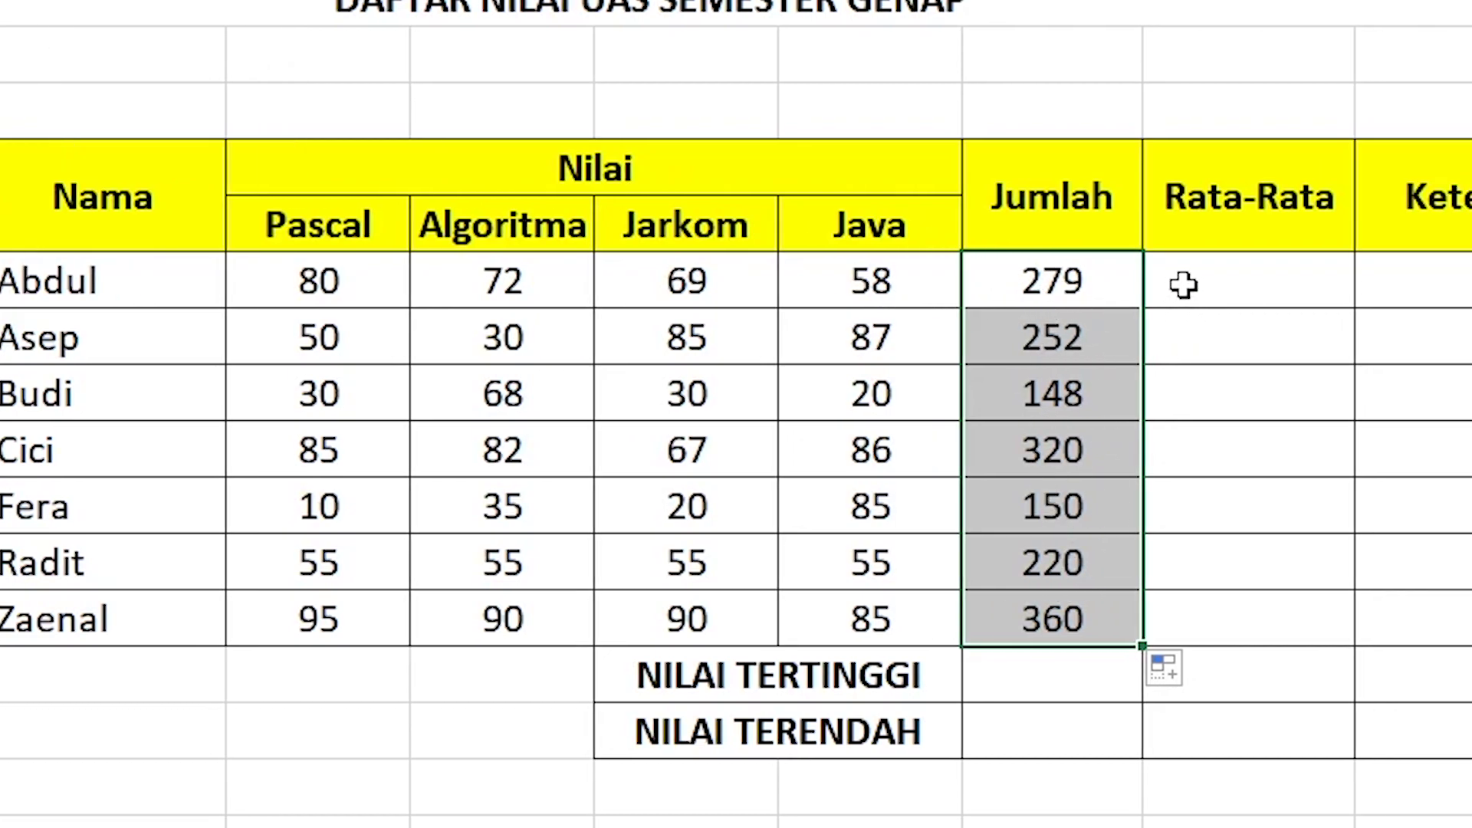
Enter =AVERAGE(E9:H9) in J9 and fill it down, giving 70, 63, 37, 80, 38, 55, 90
click(1184, 285)
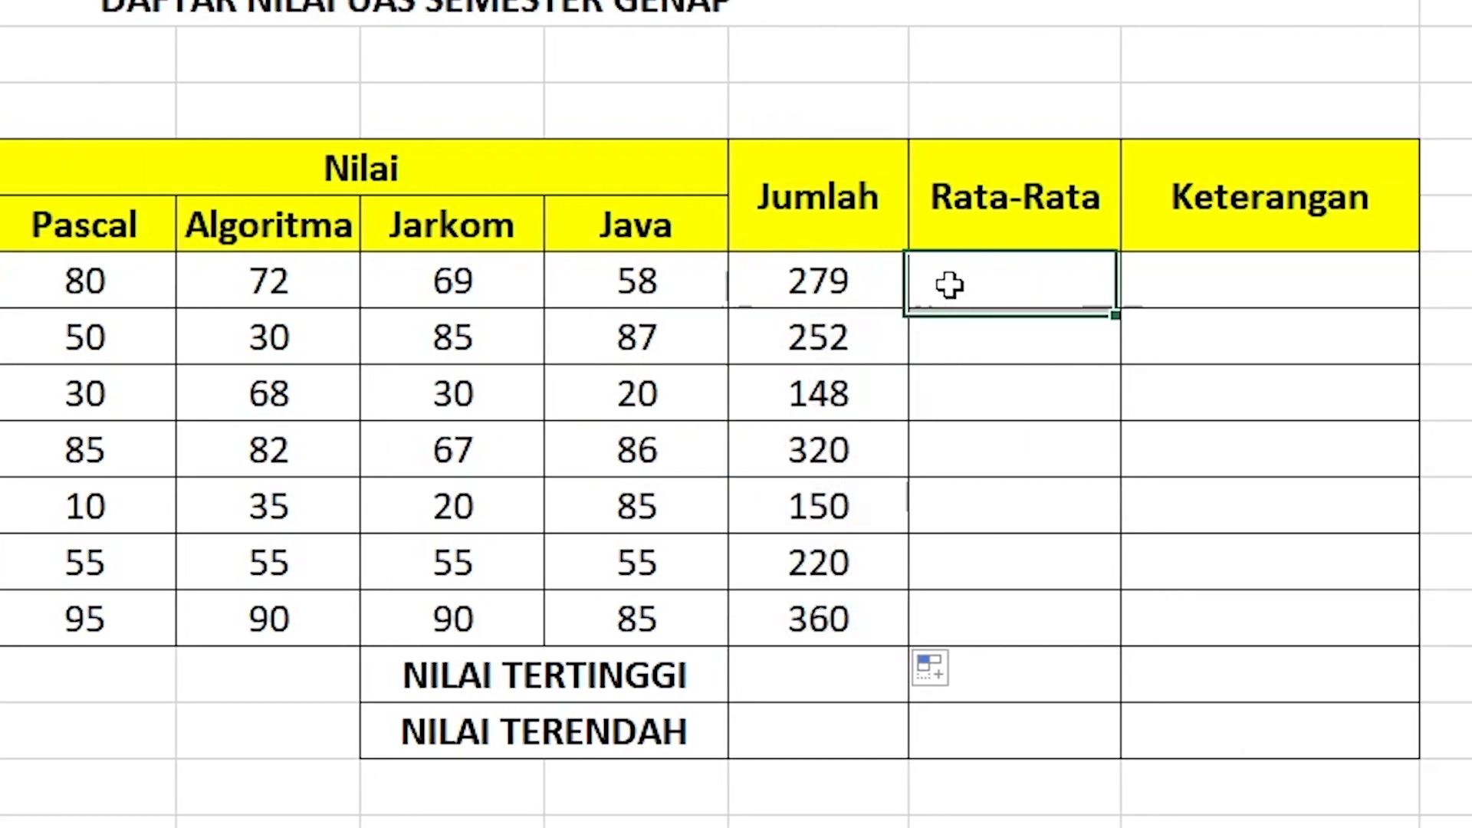
text(=)
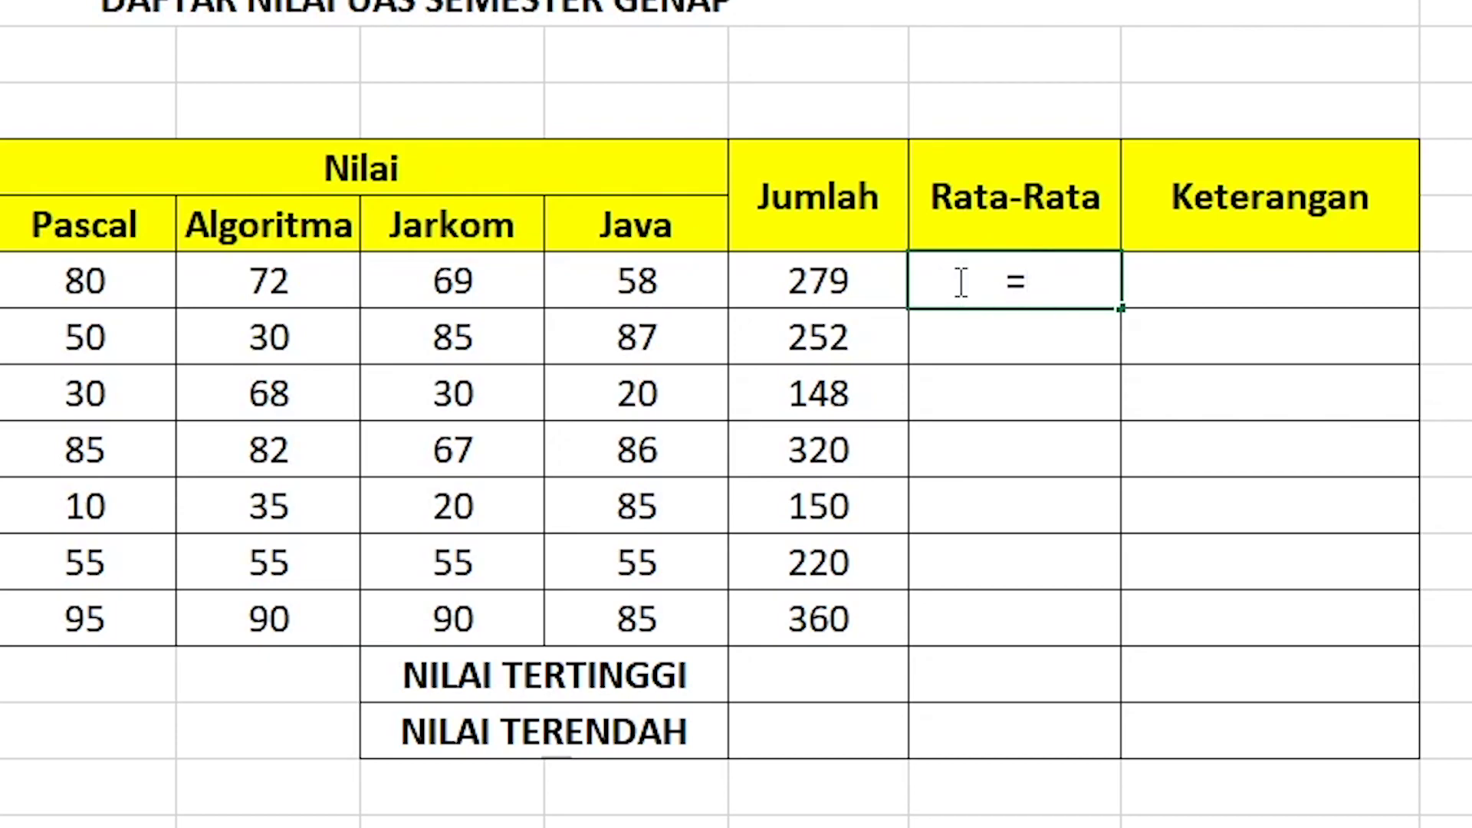
text(average)
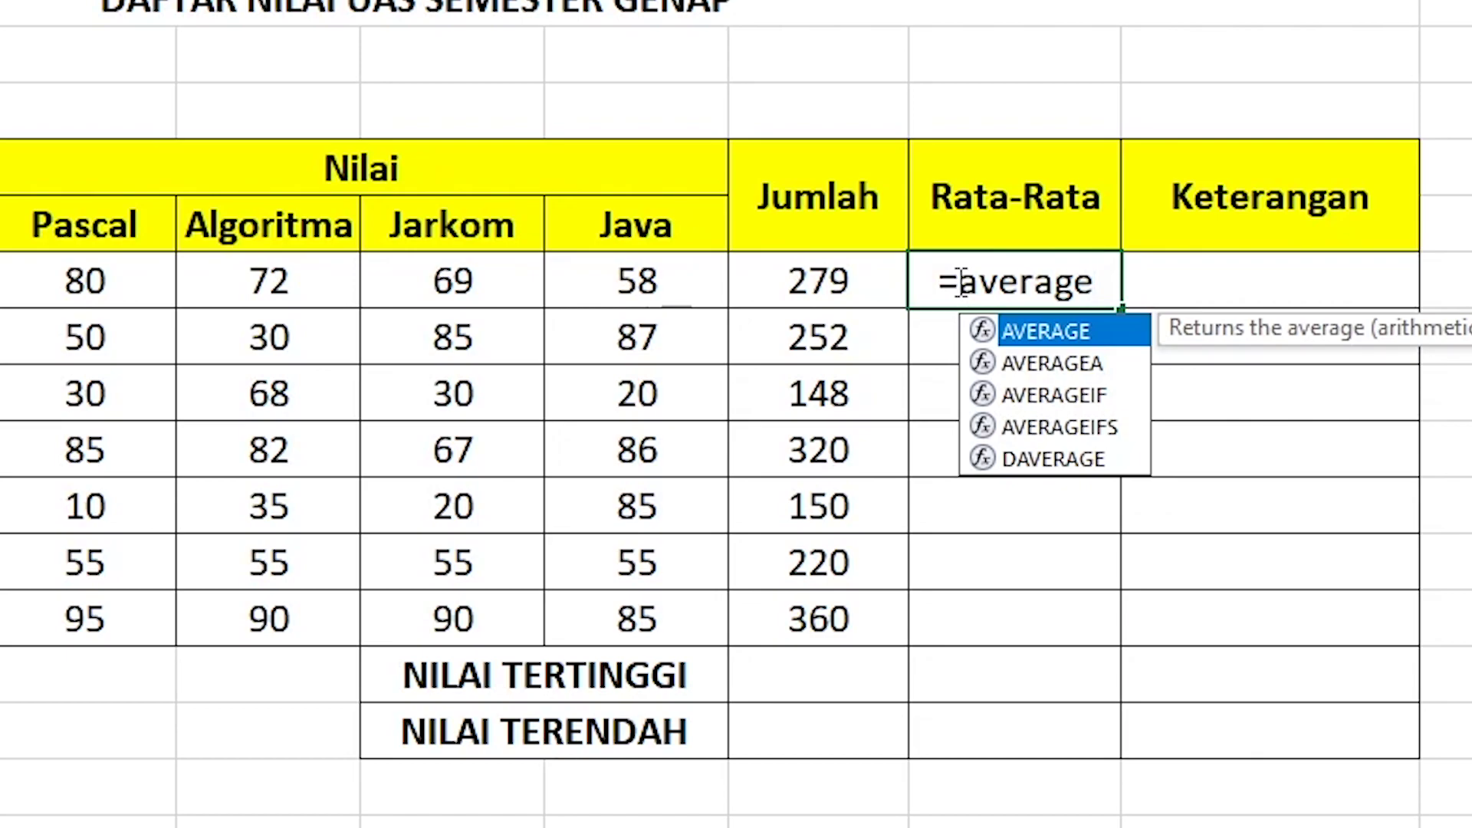
text(()
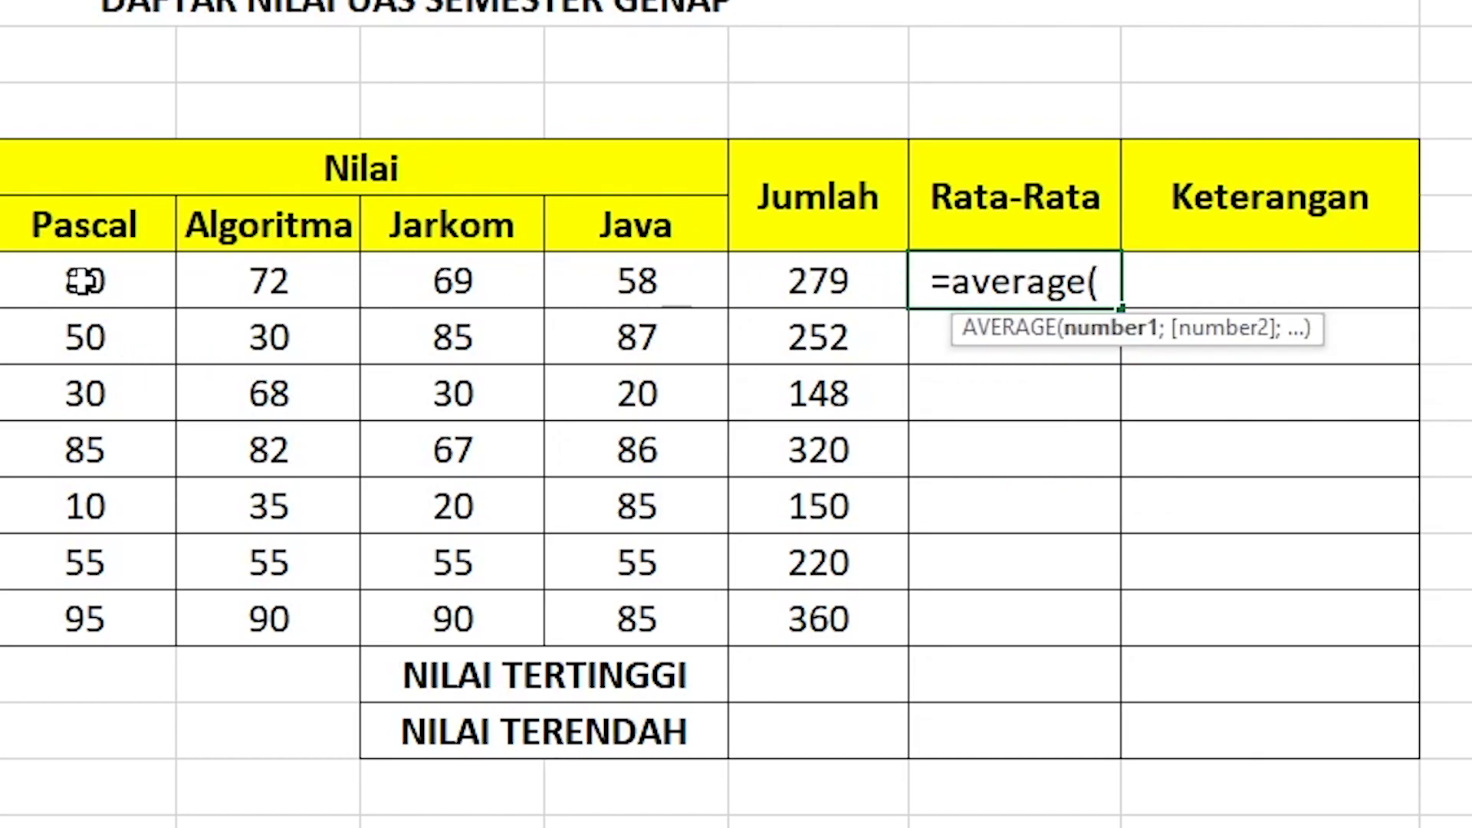
drag(85, 281, 652, 282)
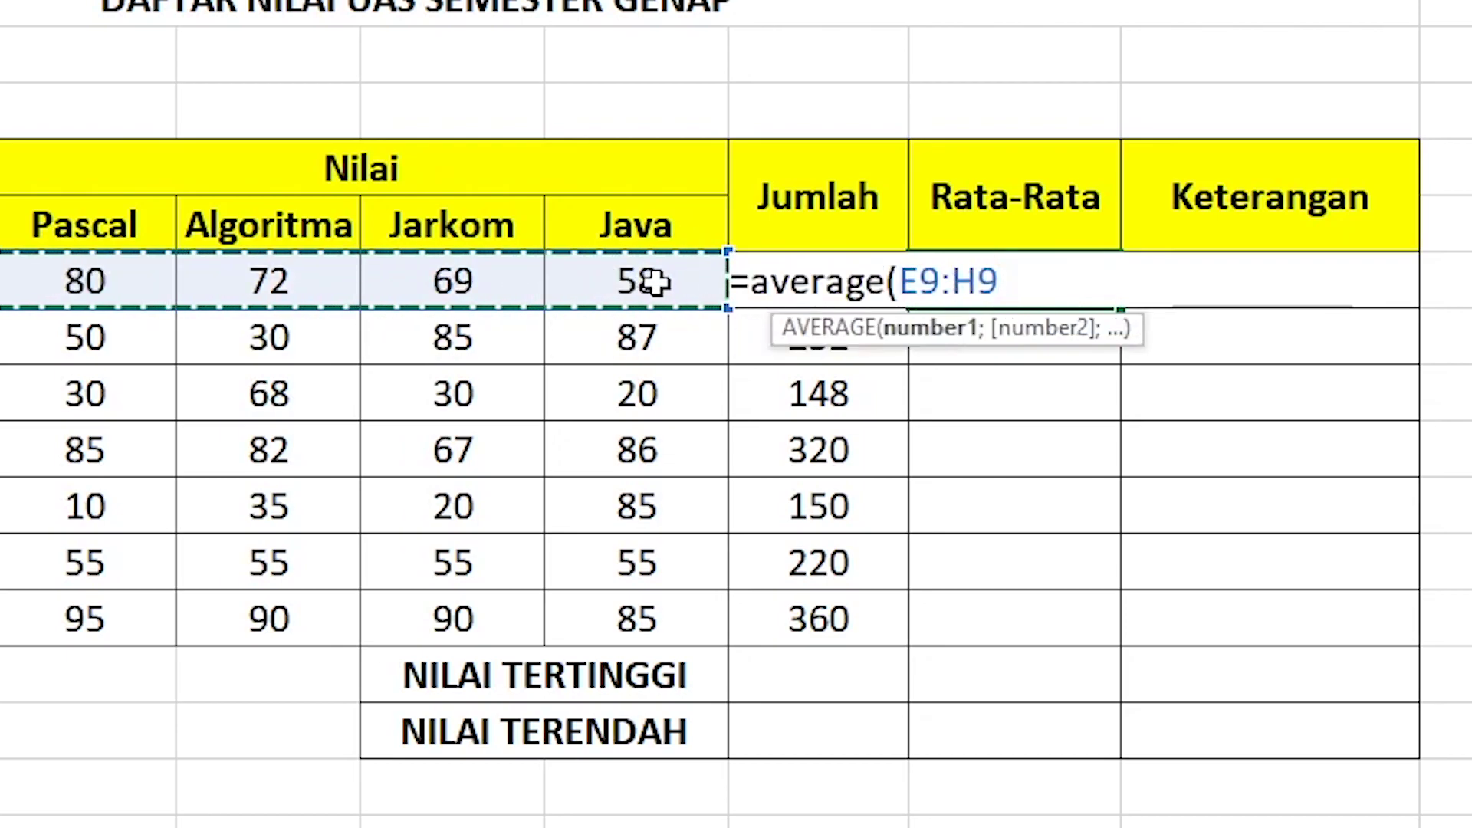
text())
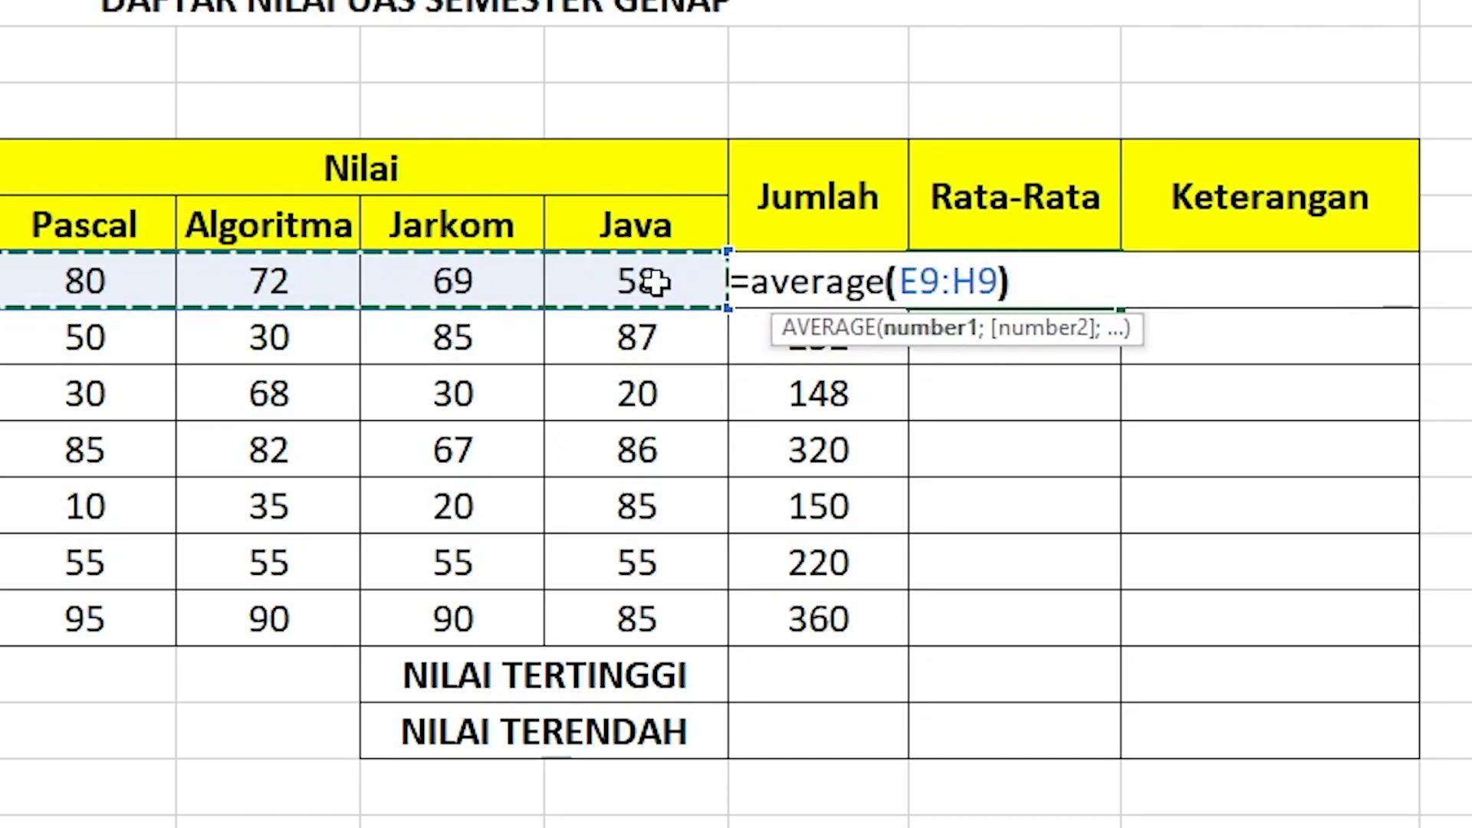
key(Return)
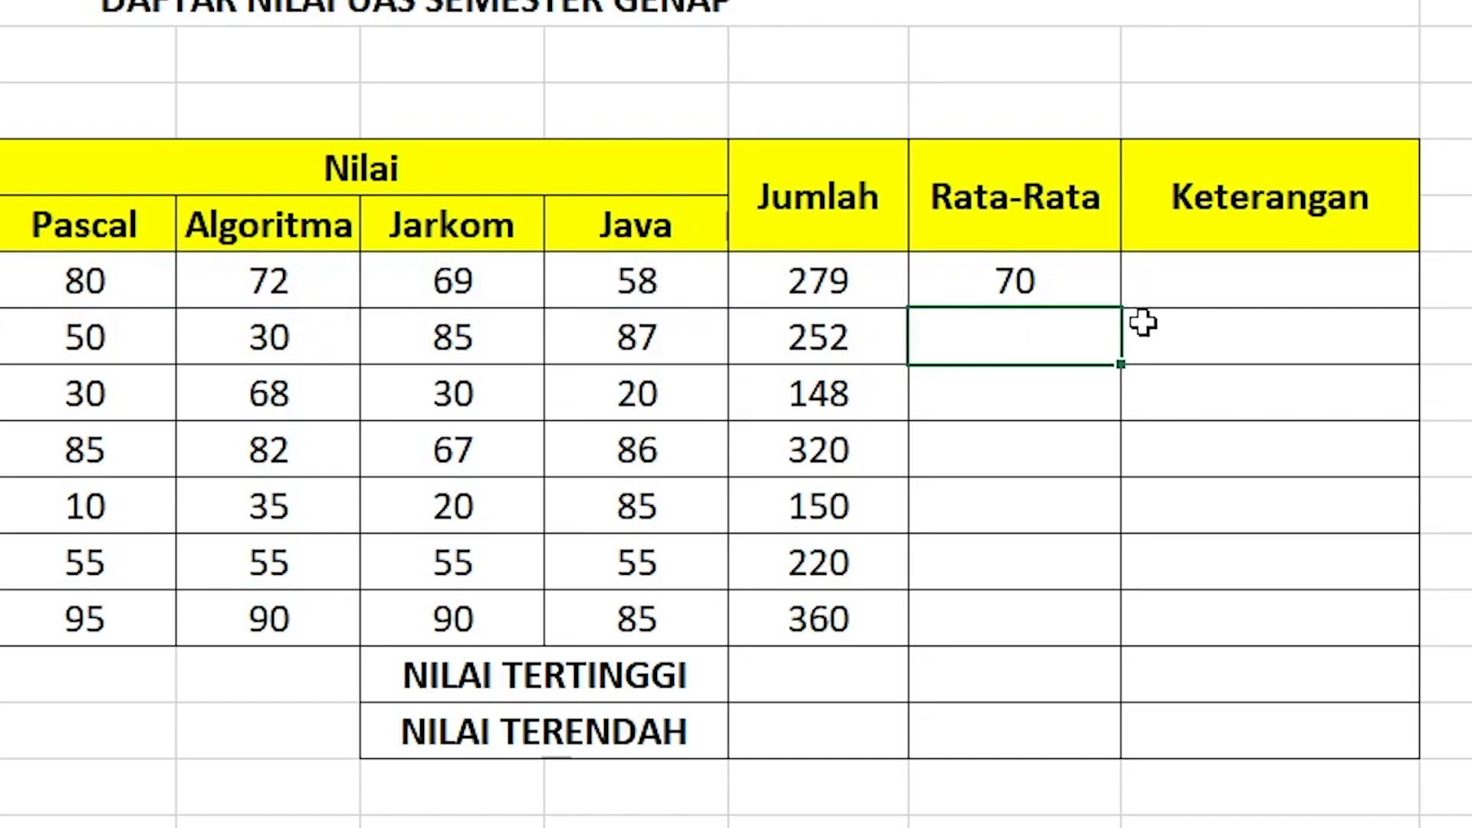
click(1112, 289)
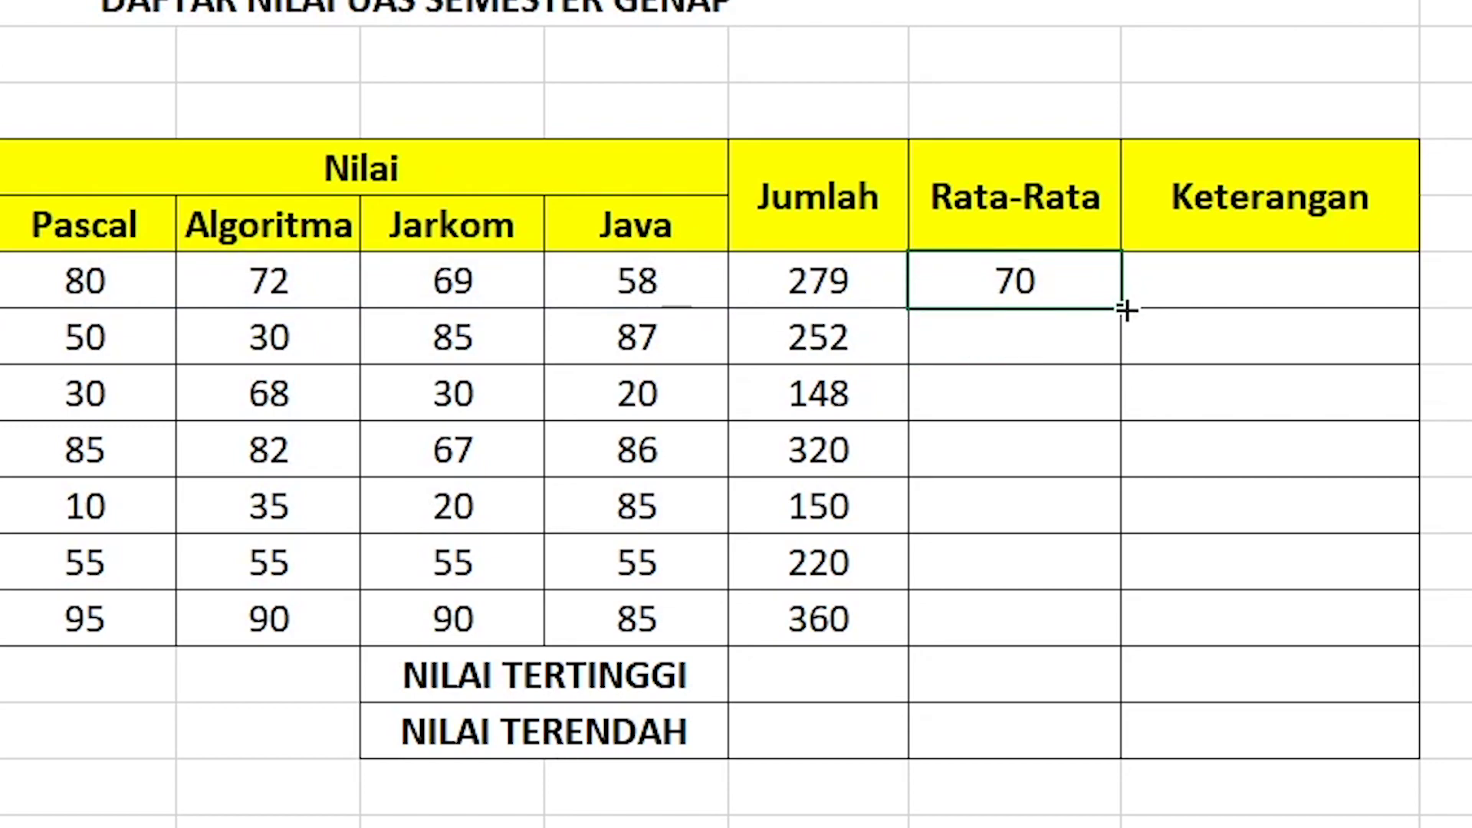
drag(1126, 309, 1119, 644)
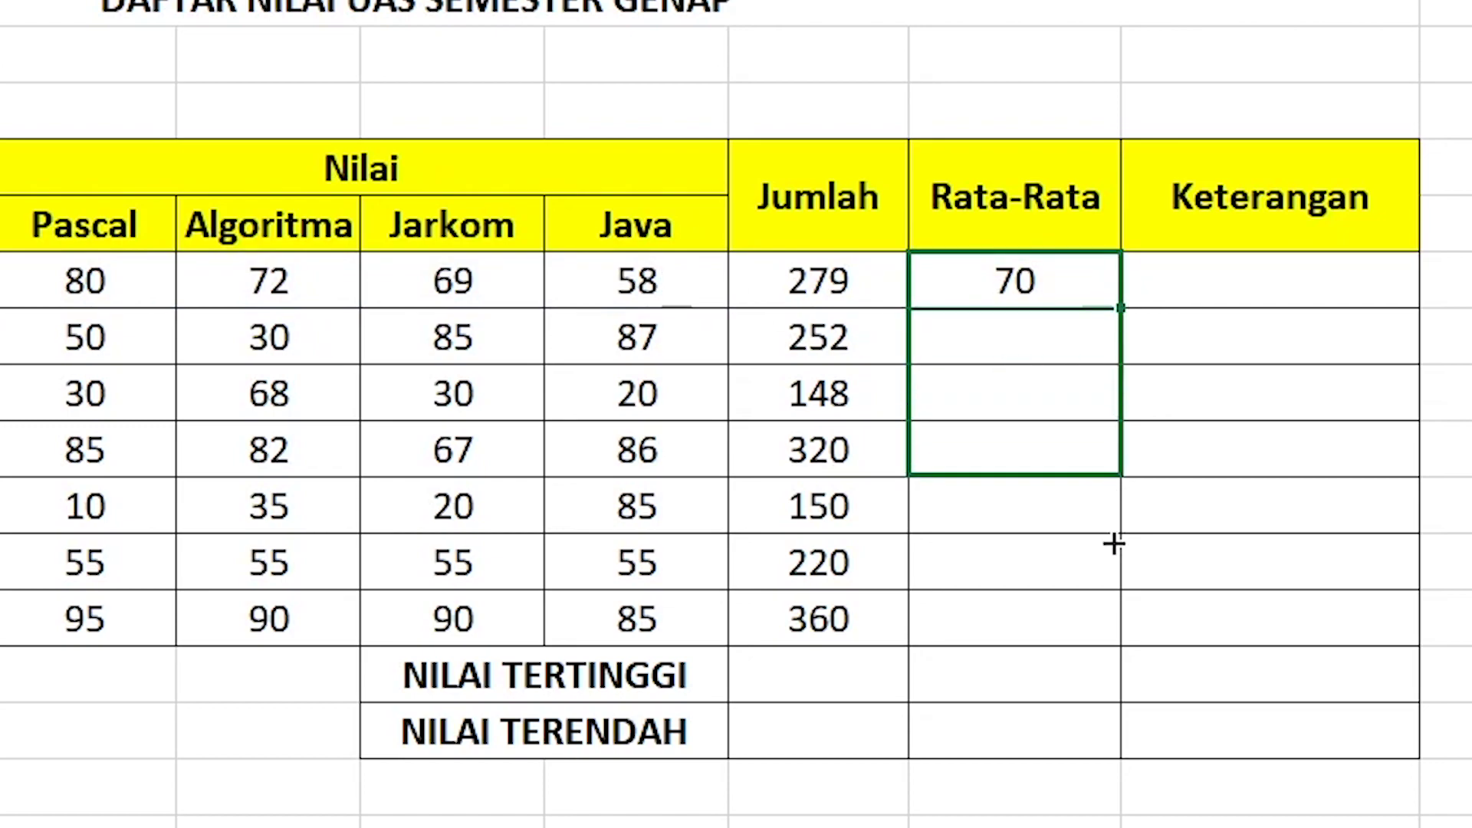
click(1215, 297)
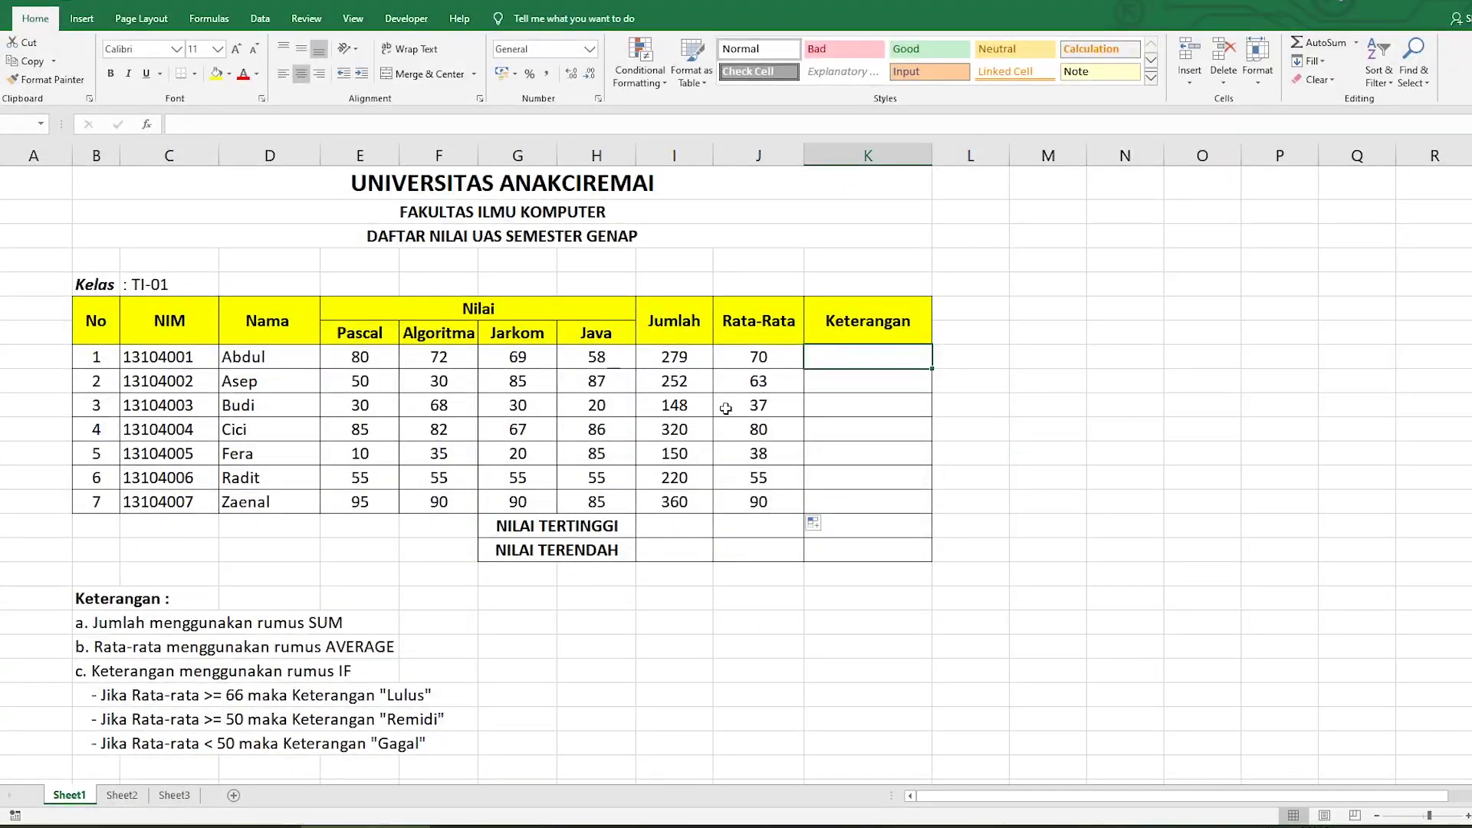
Enter a nested IF in K9 rating the average Lulus (≥66), remidi (≥50) or gagal
text(=)
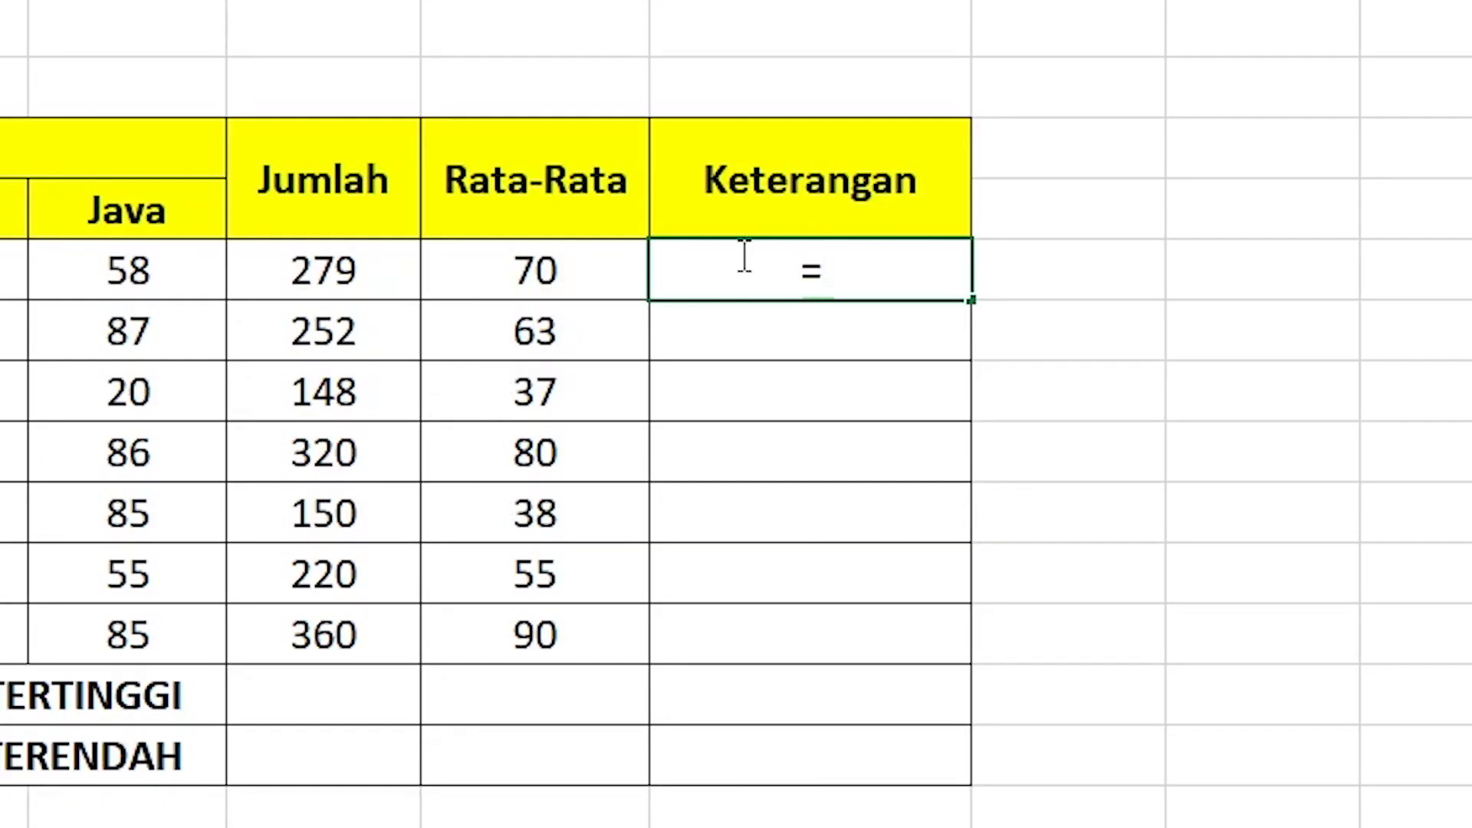
text(if)
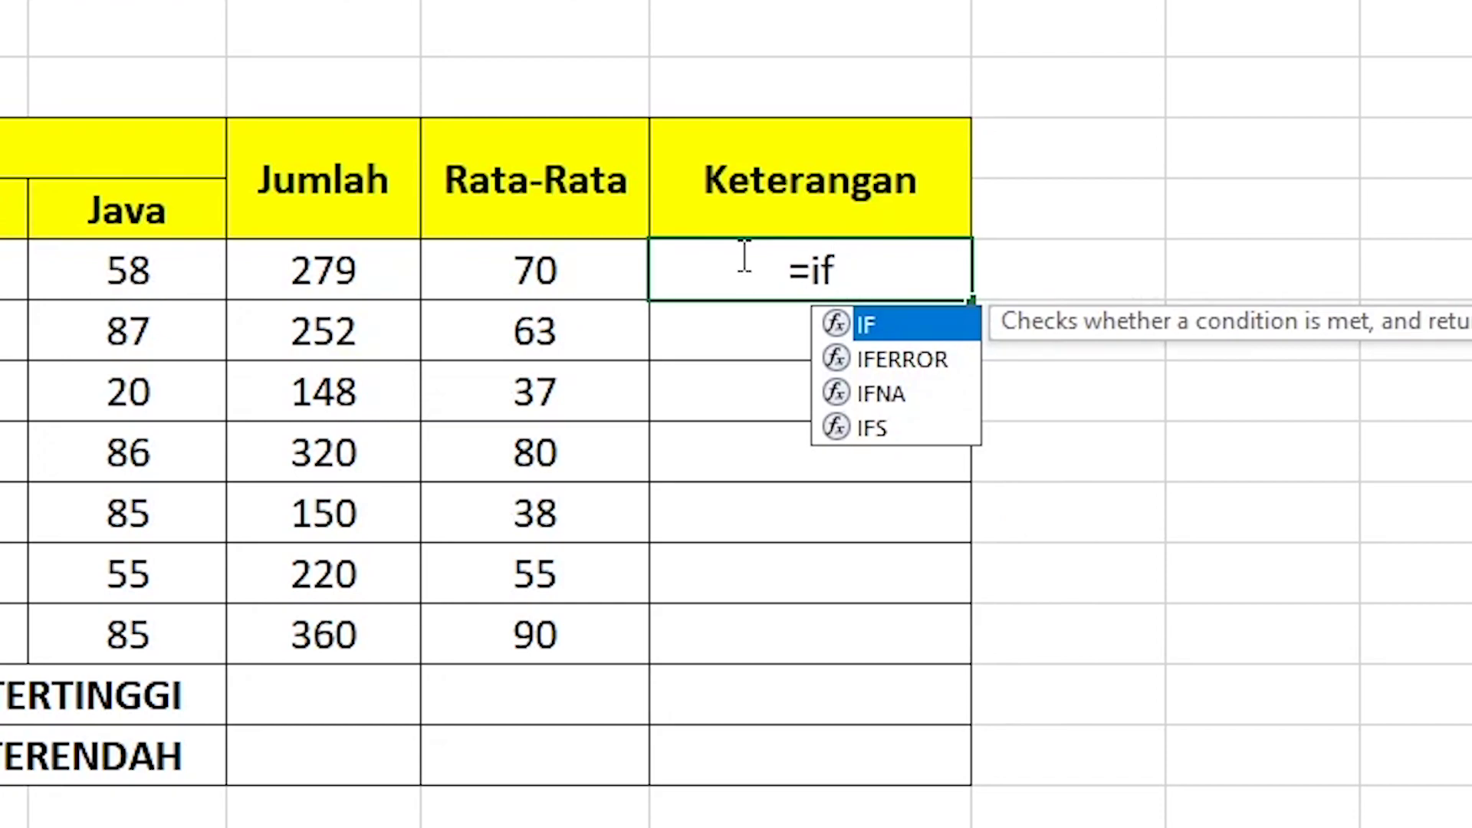
text(()
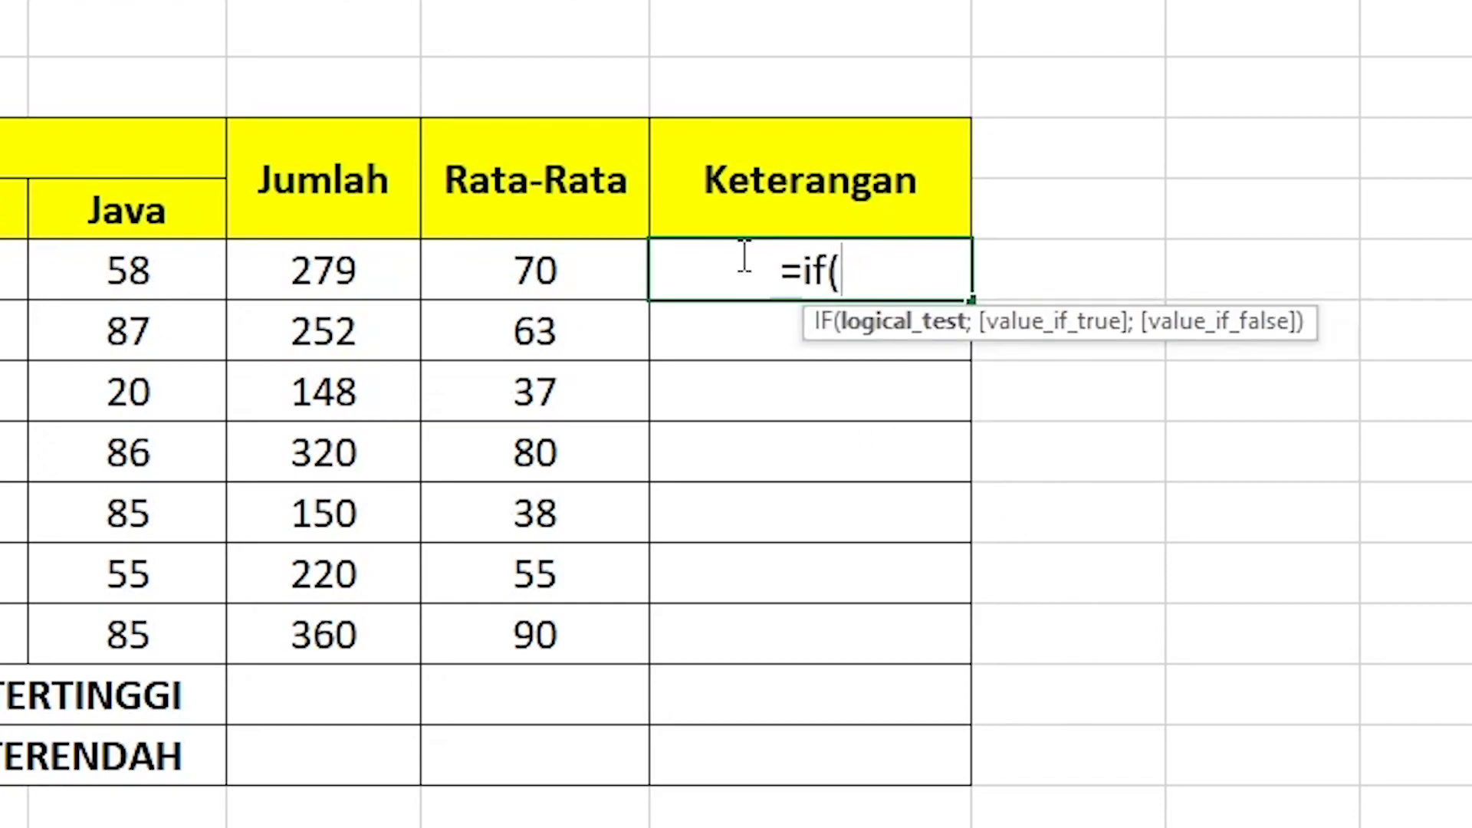
text(j9)
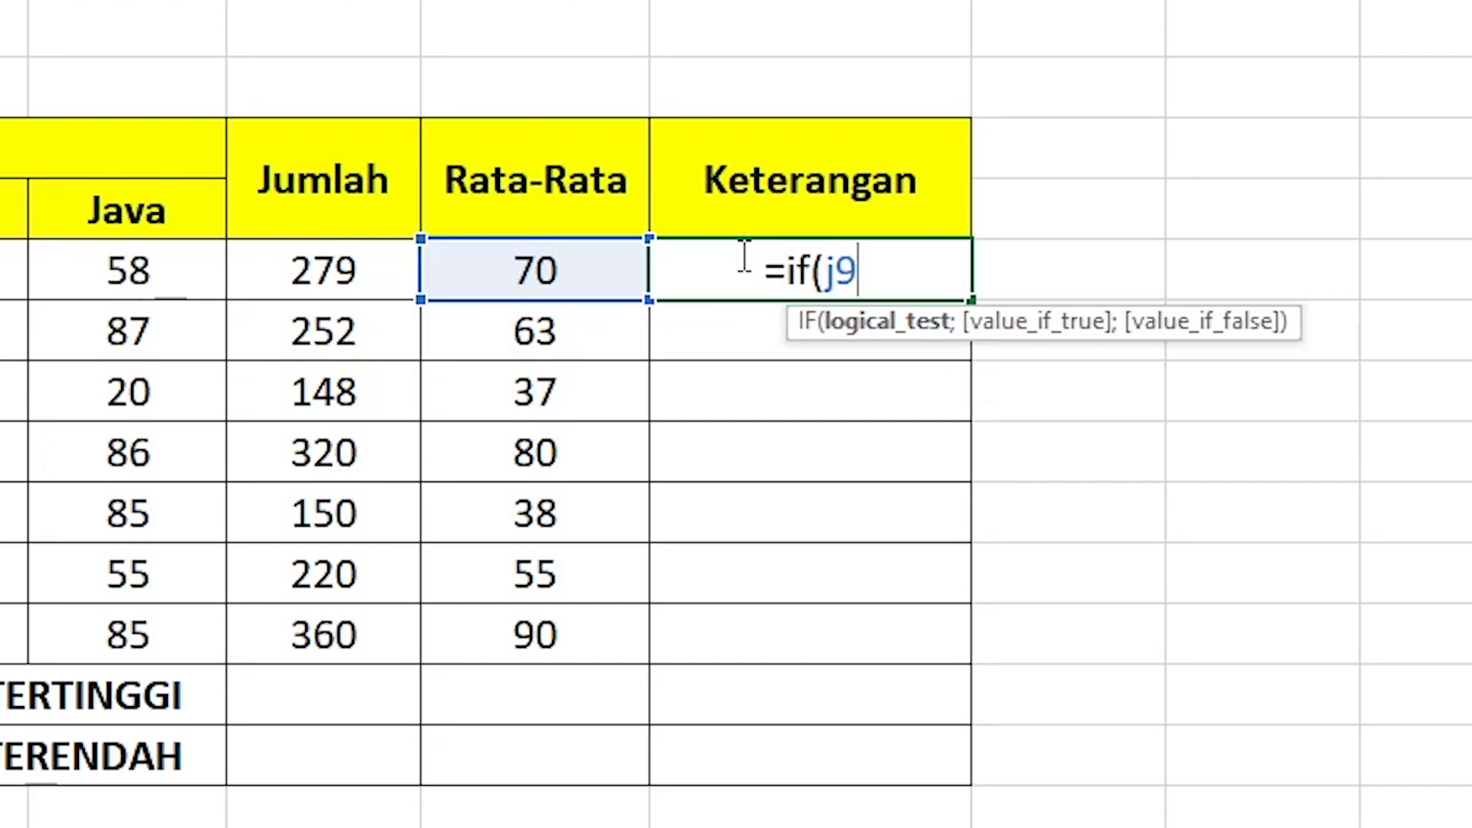
text(>)
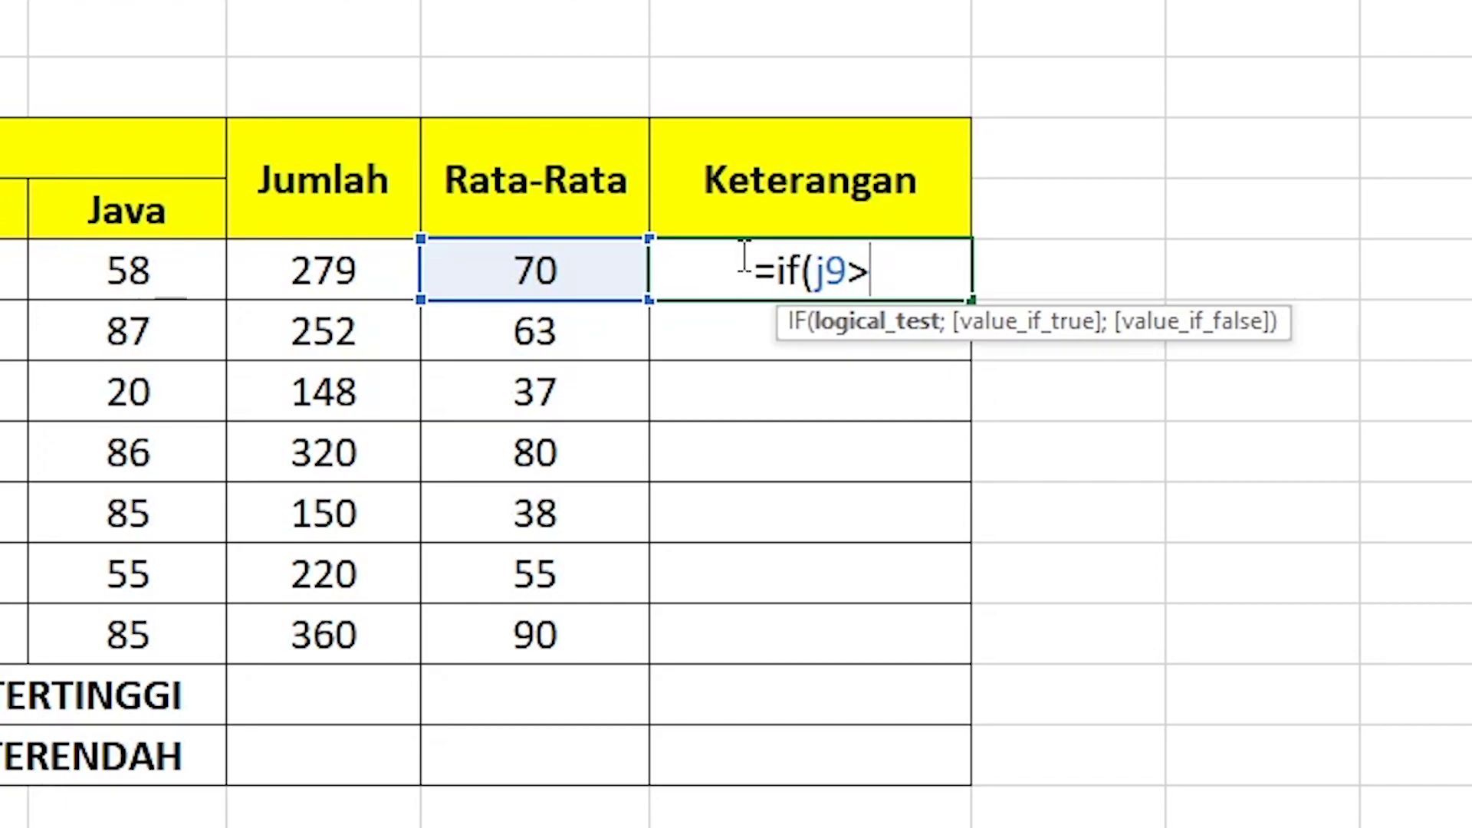
text(=)
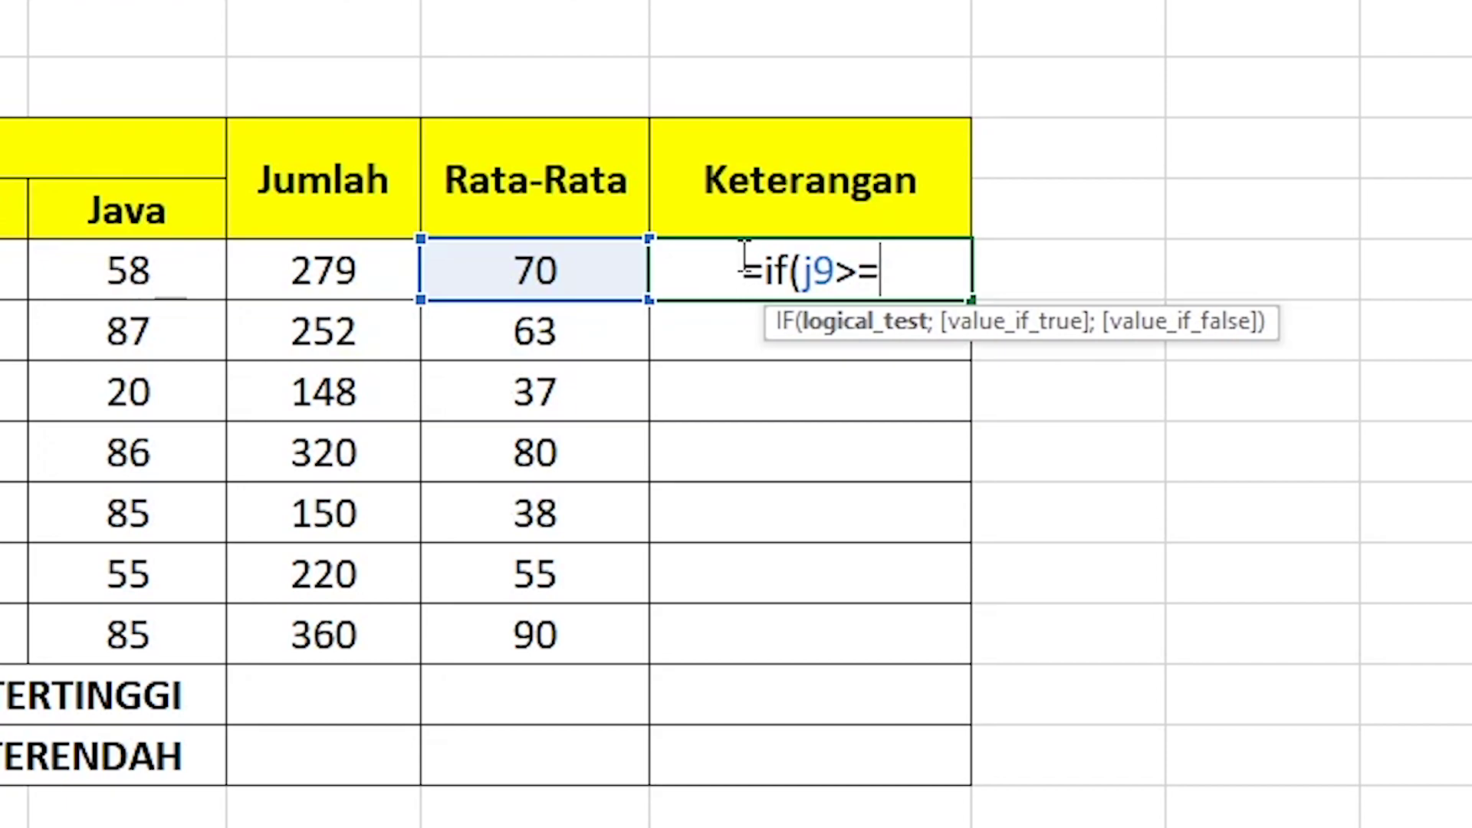
text(66;)
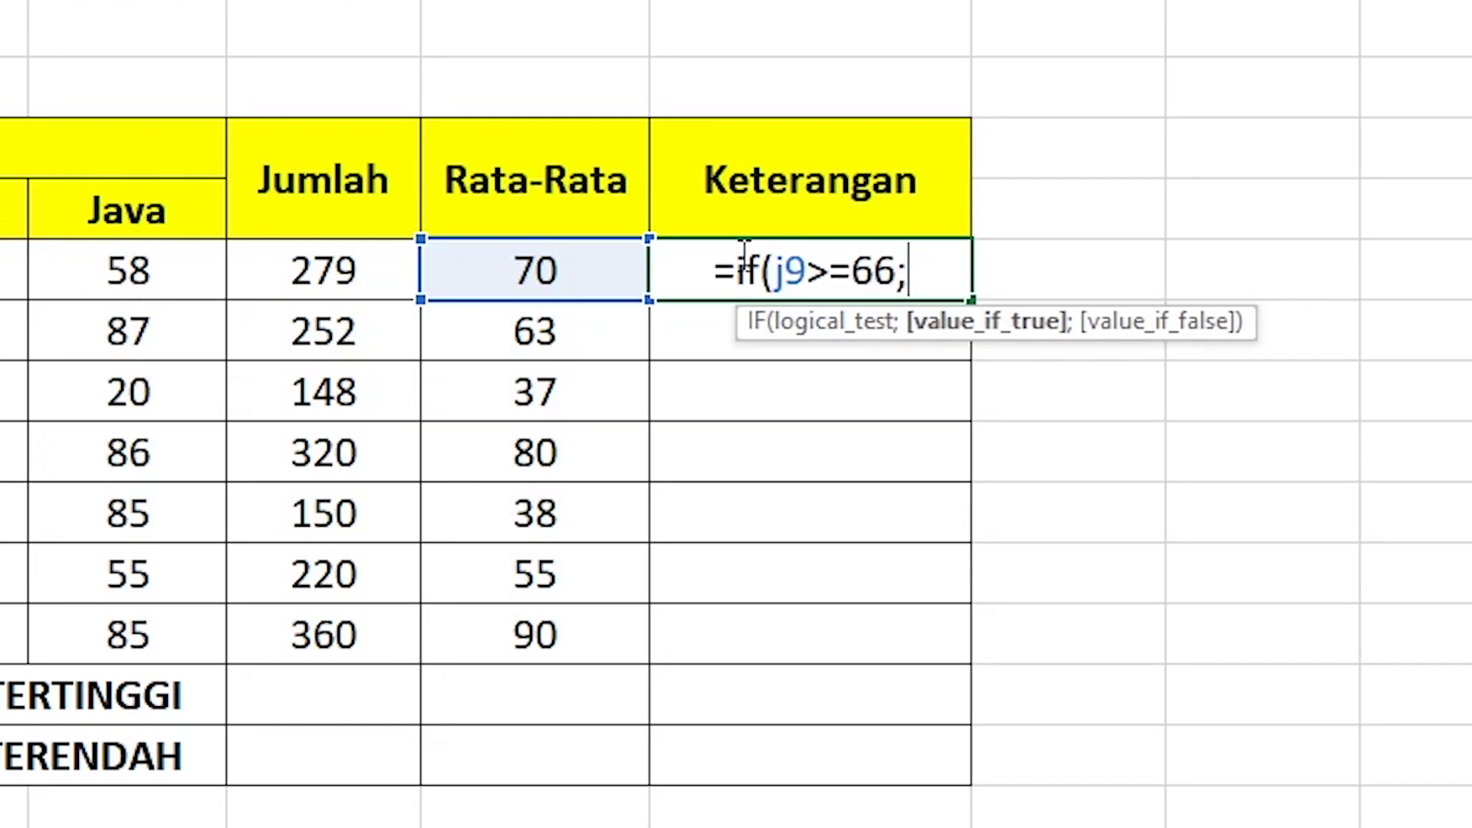
text(")
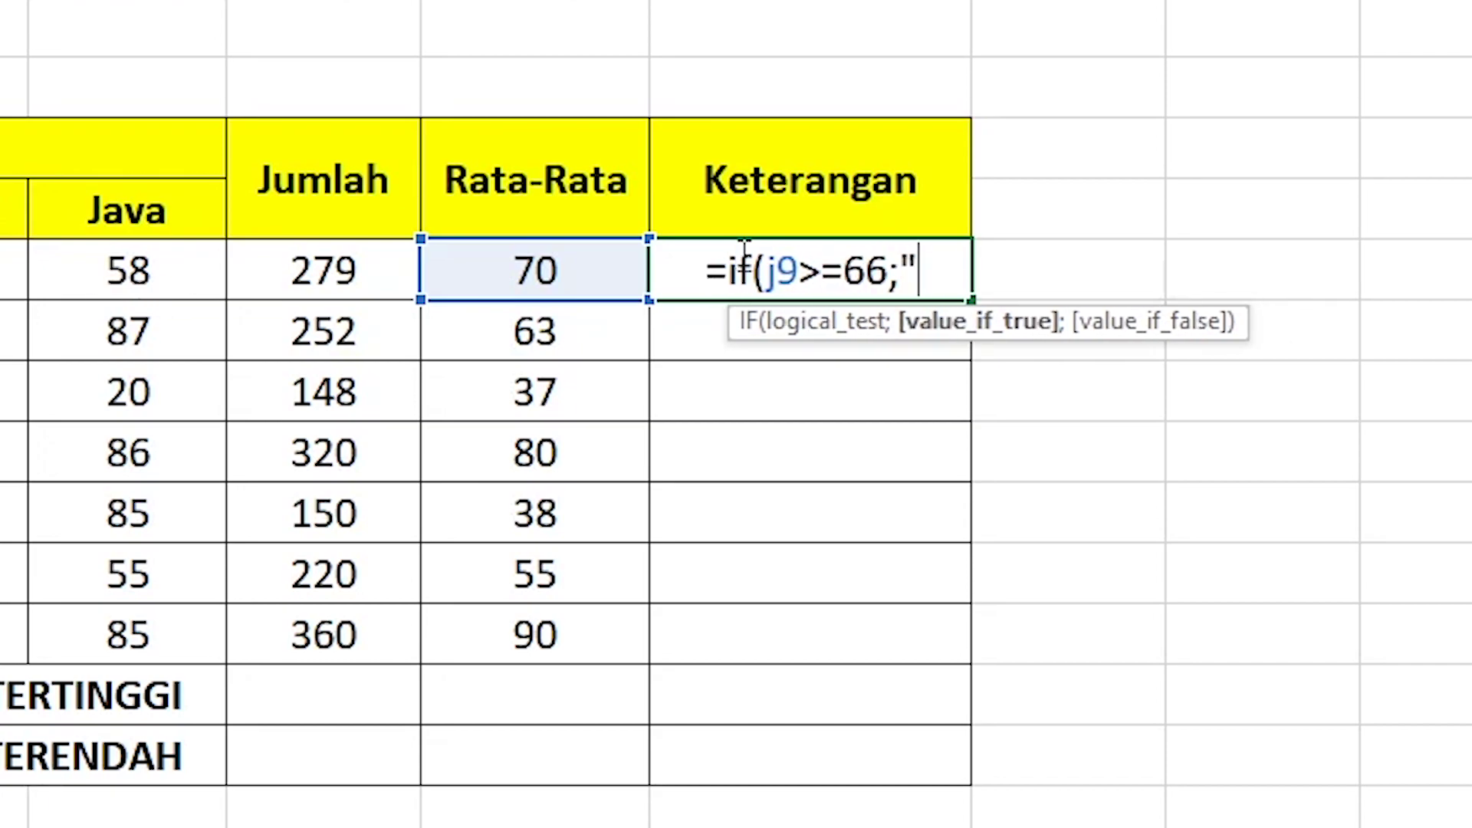
text(Lul)
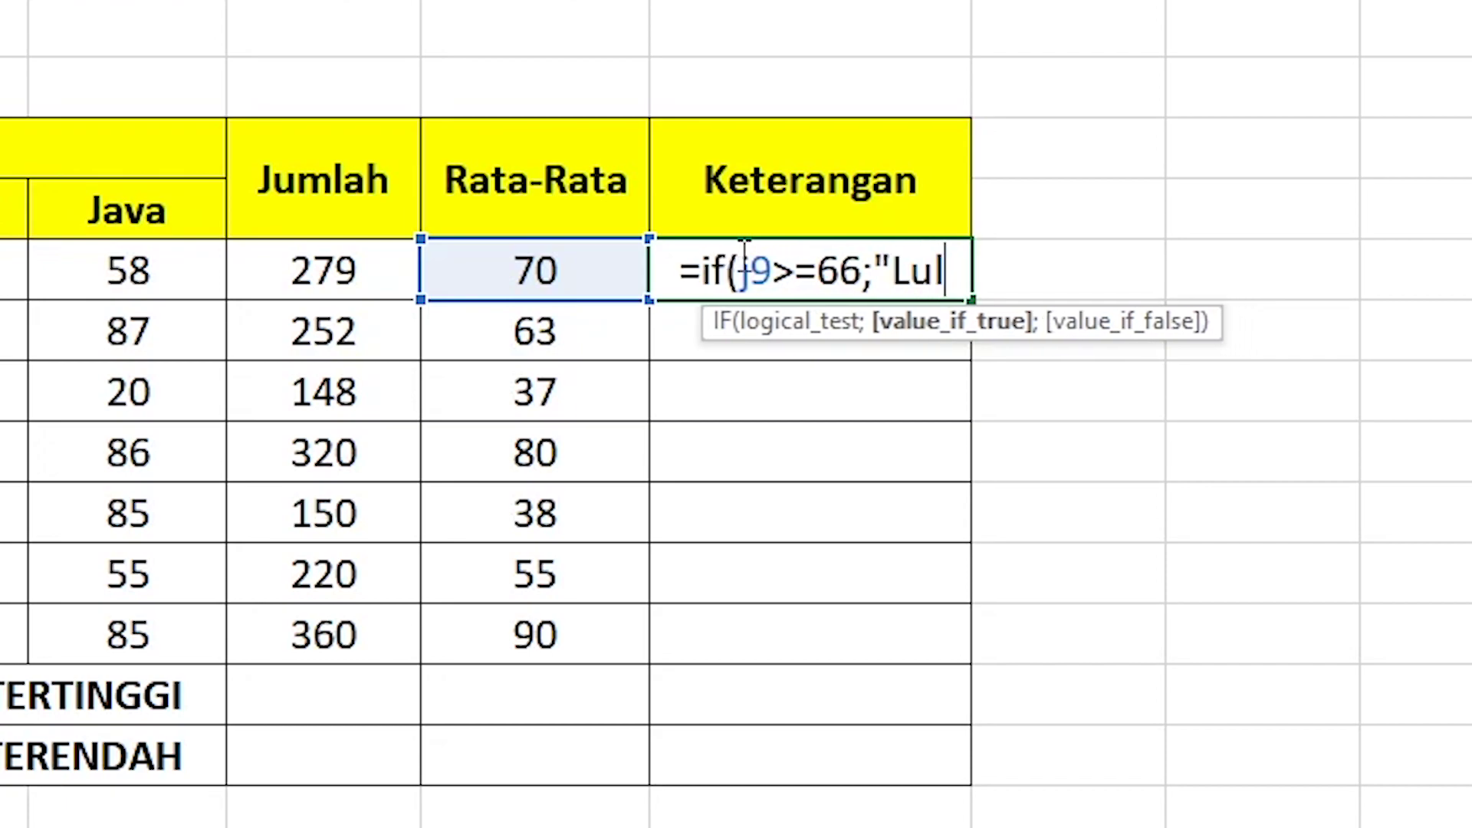
text(us")
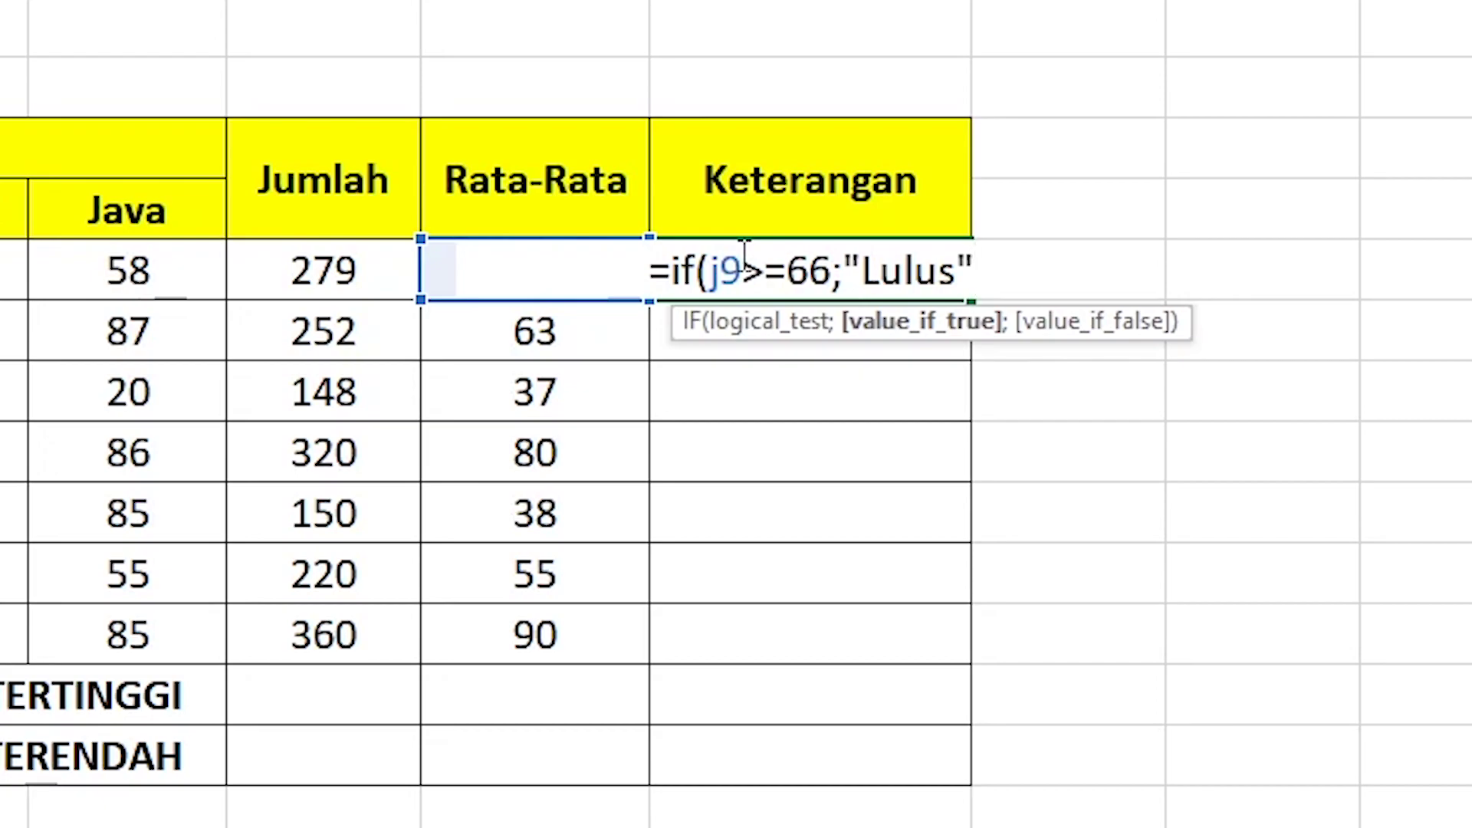
text(;if)
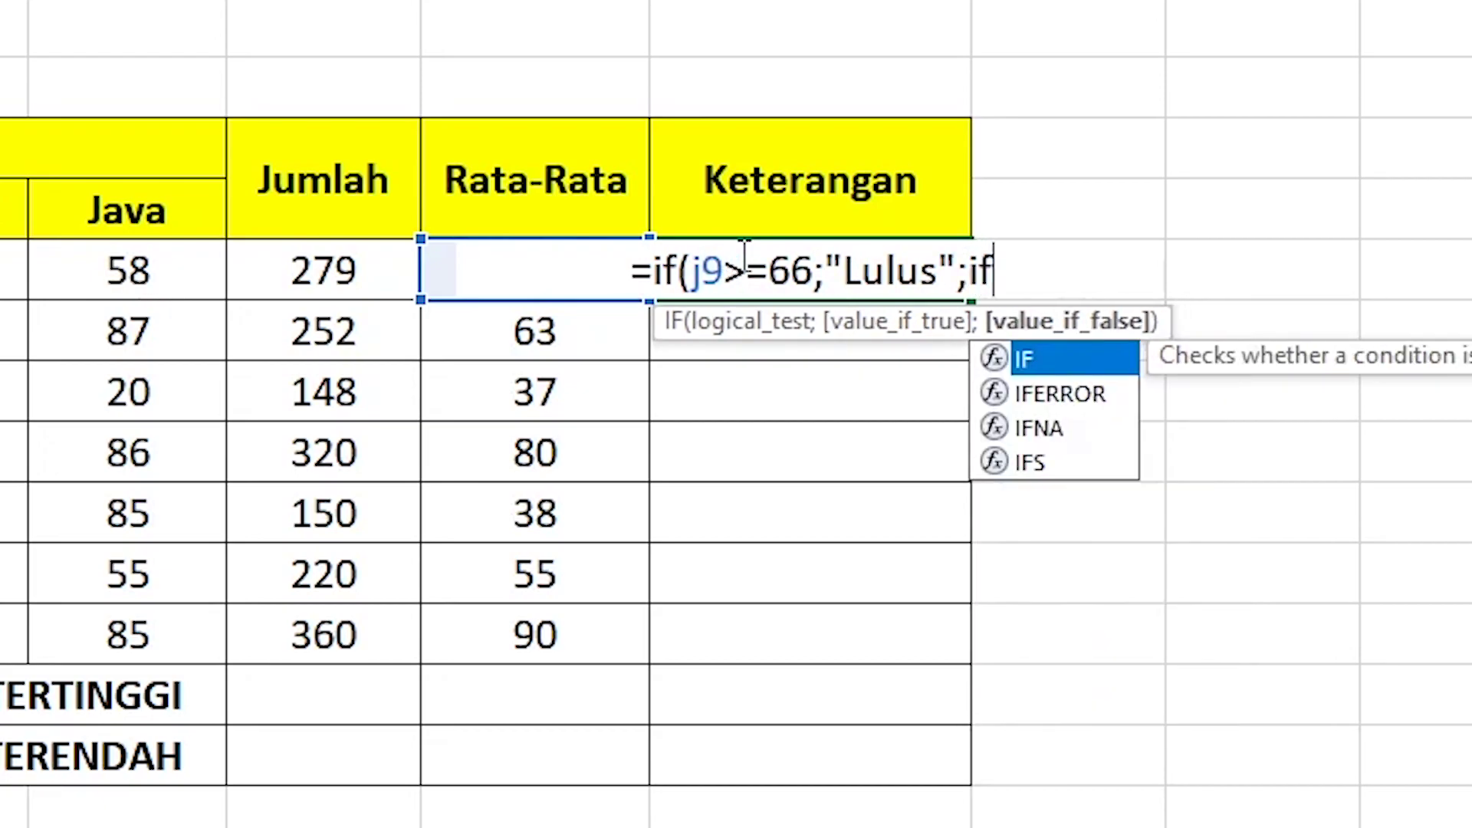
text(()
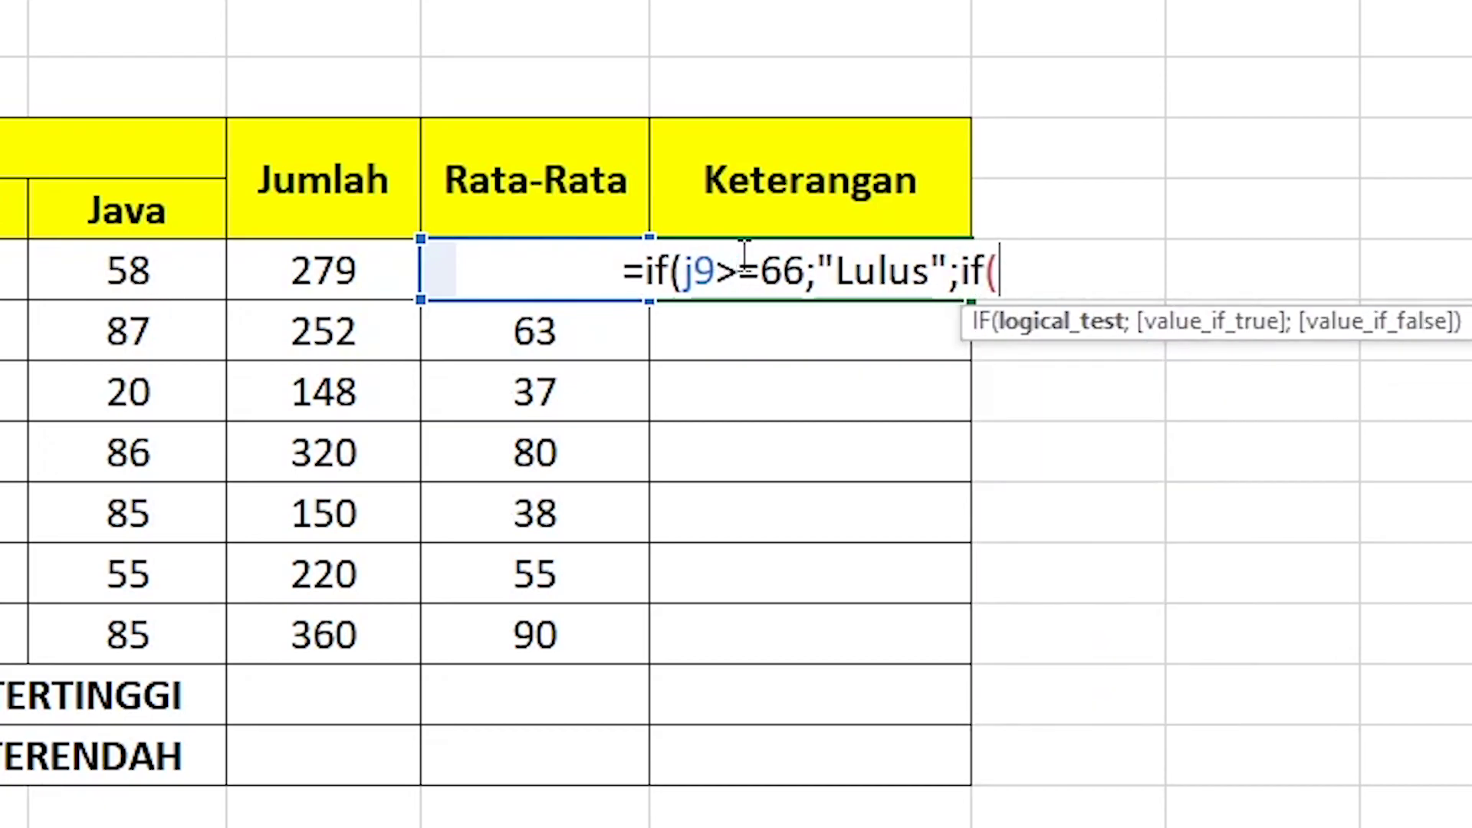
text(j9)
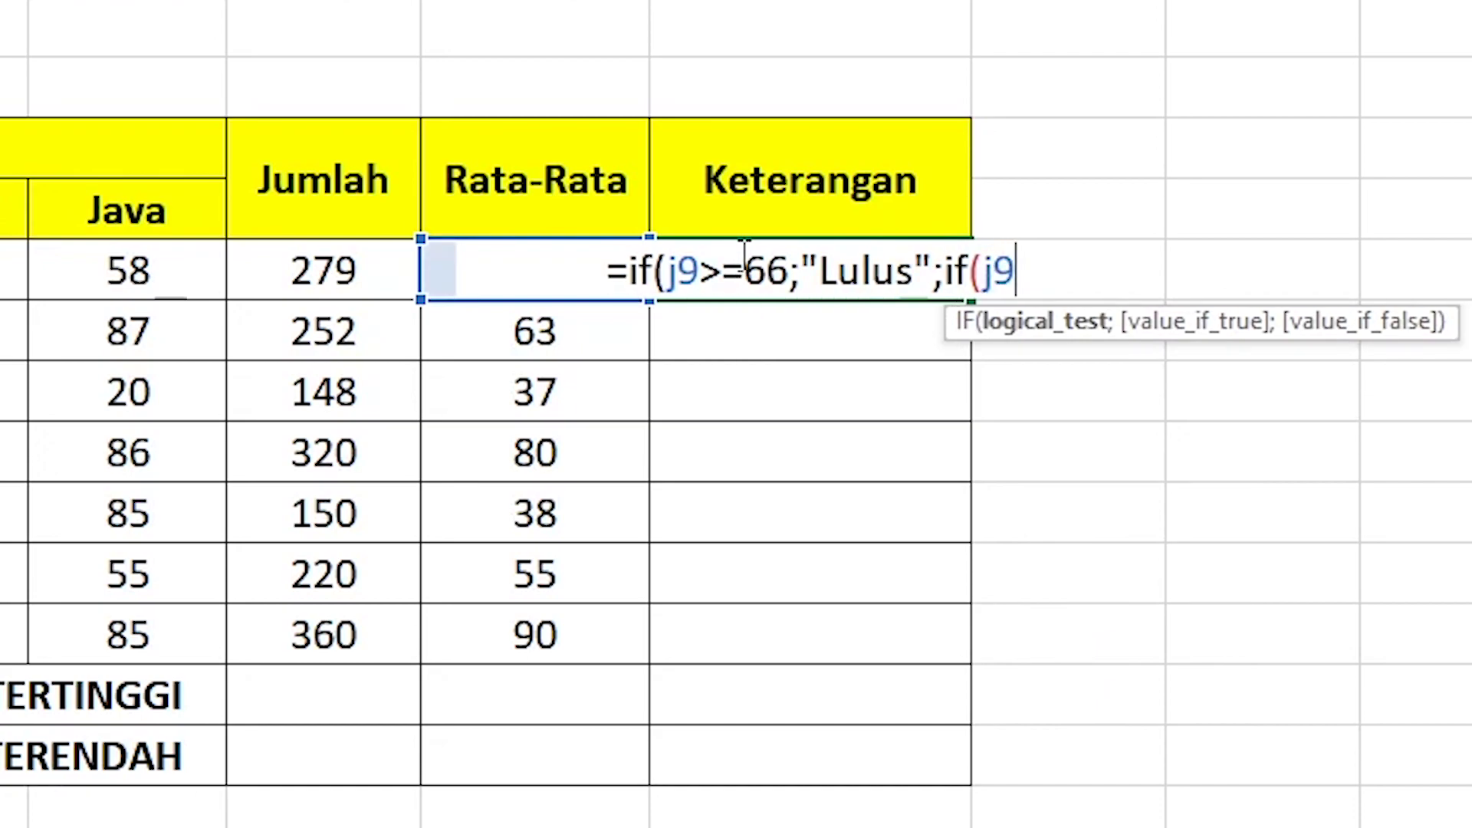
text(>)
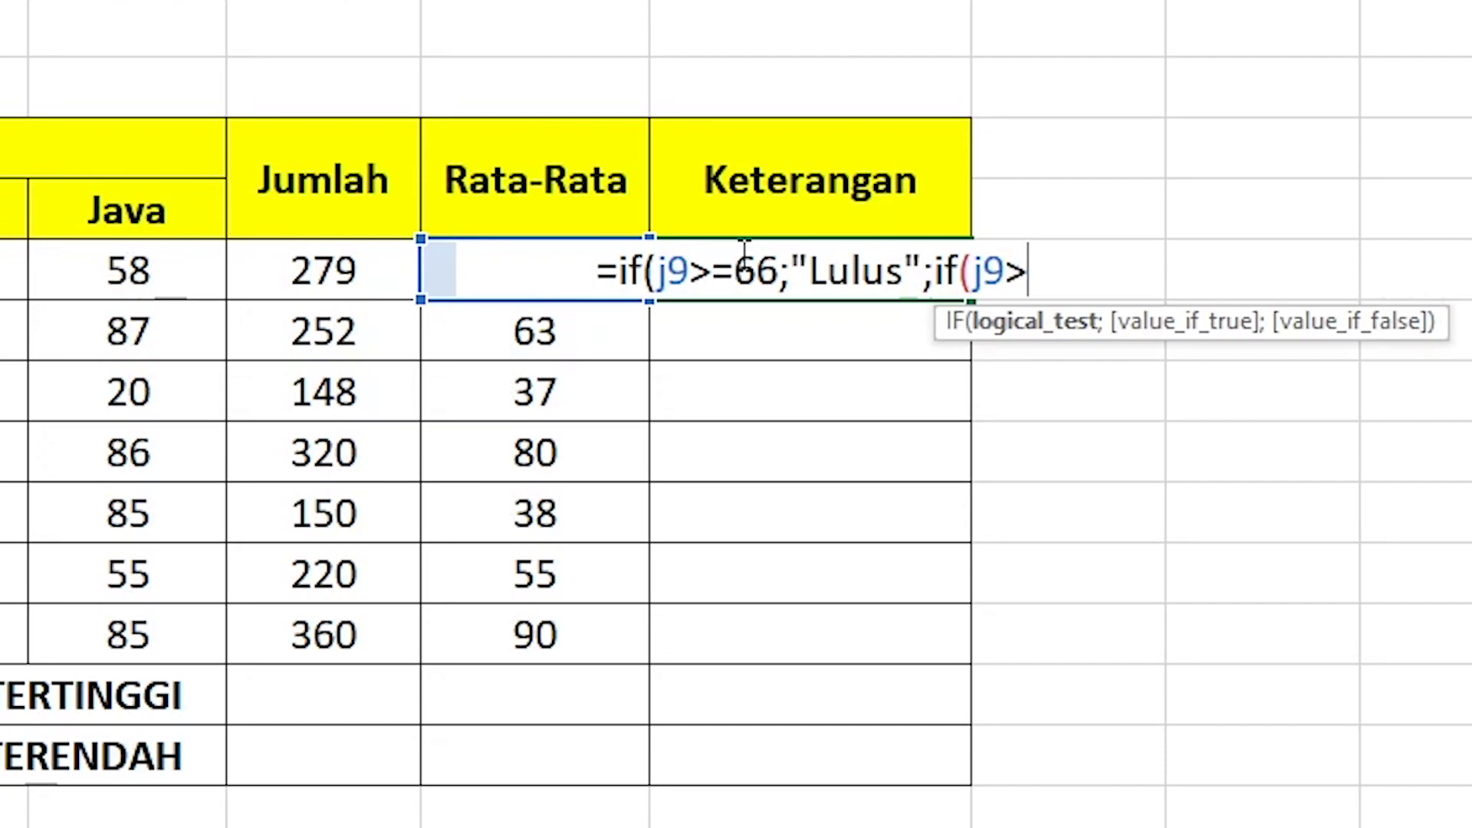
text(=5)
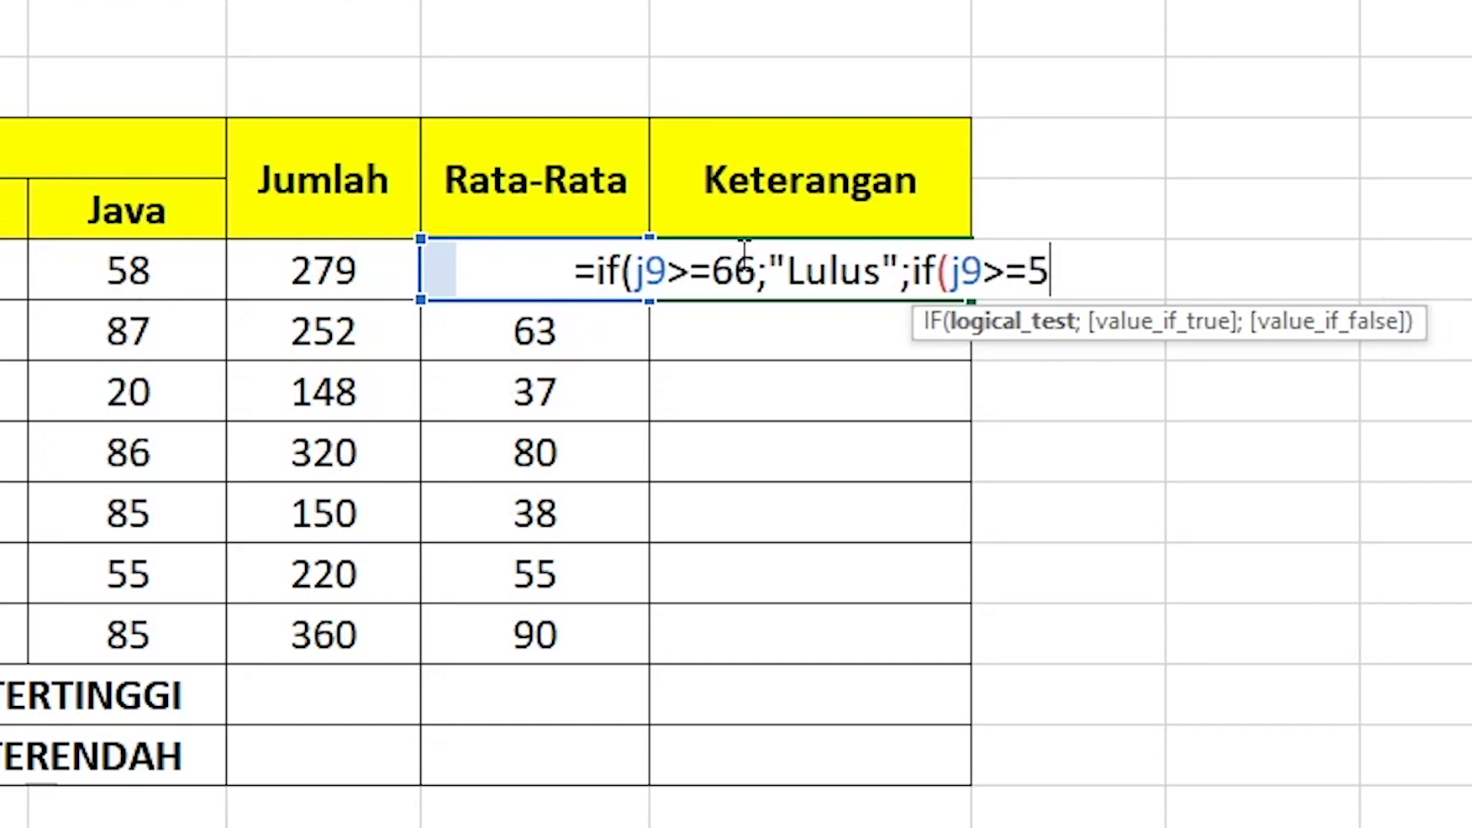
text(0;)
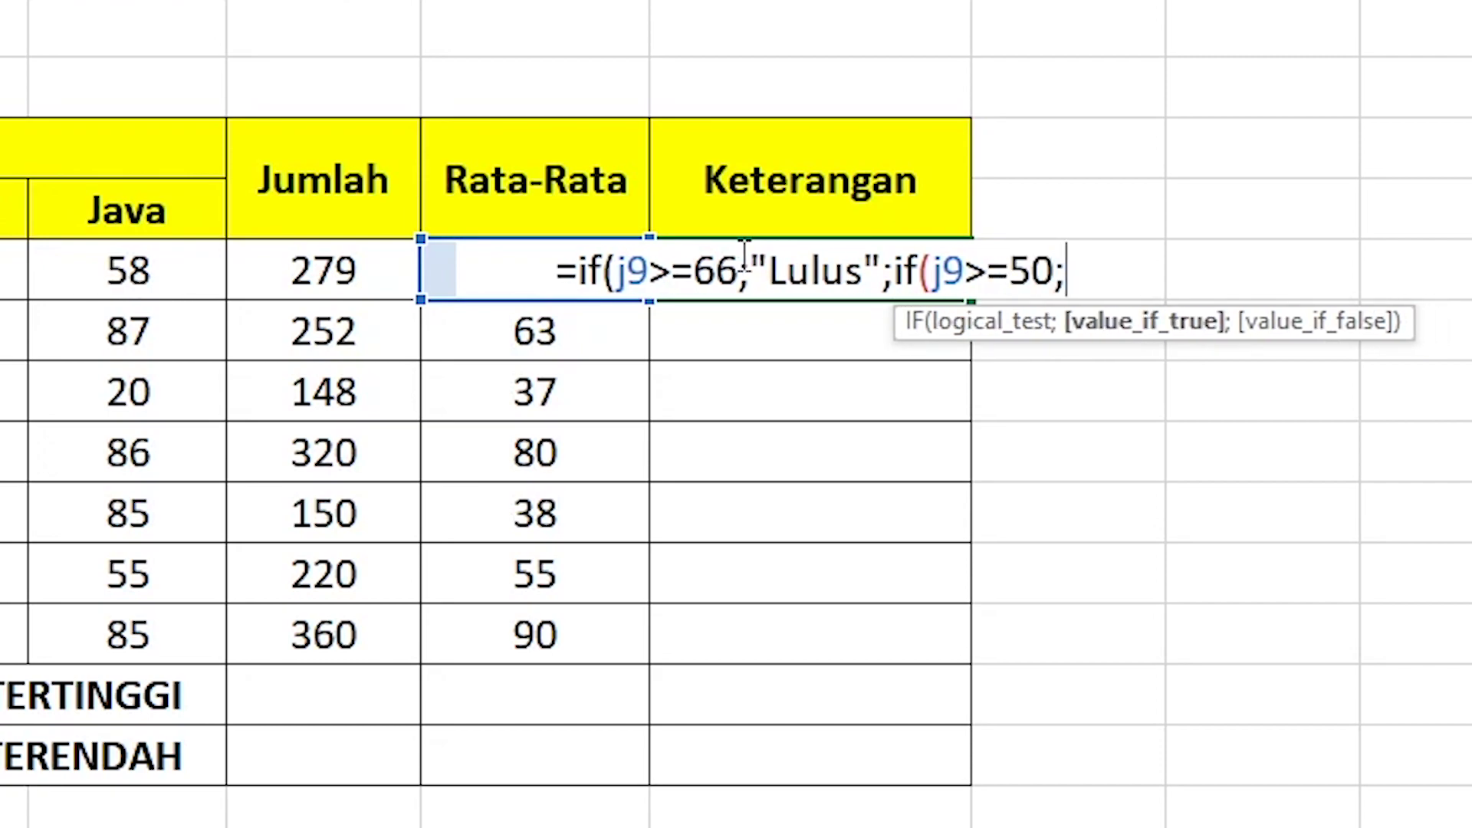
text("remidi)
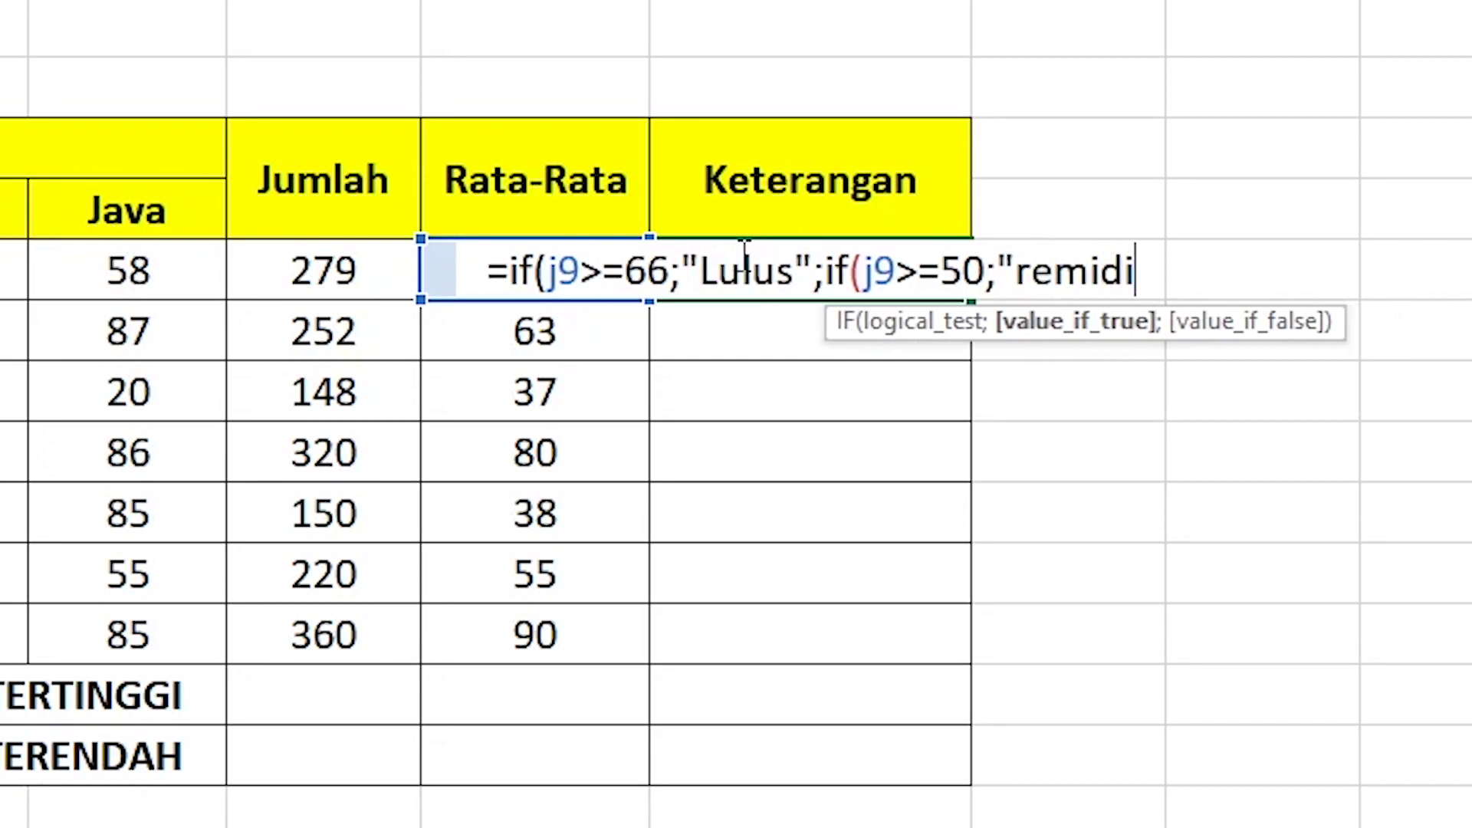
text(")
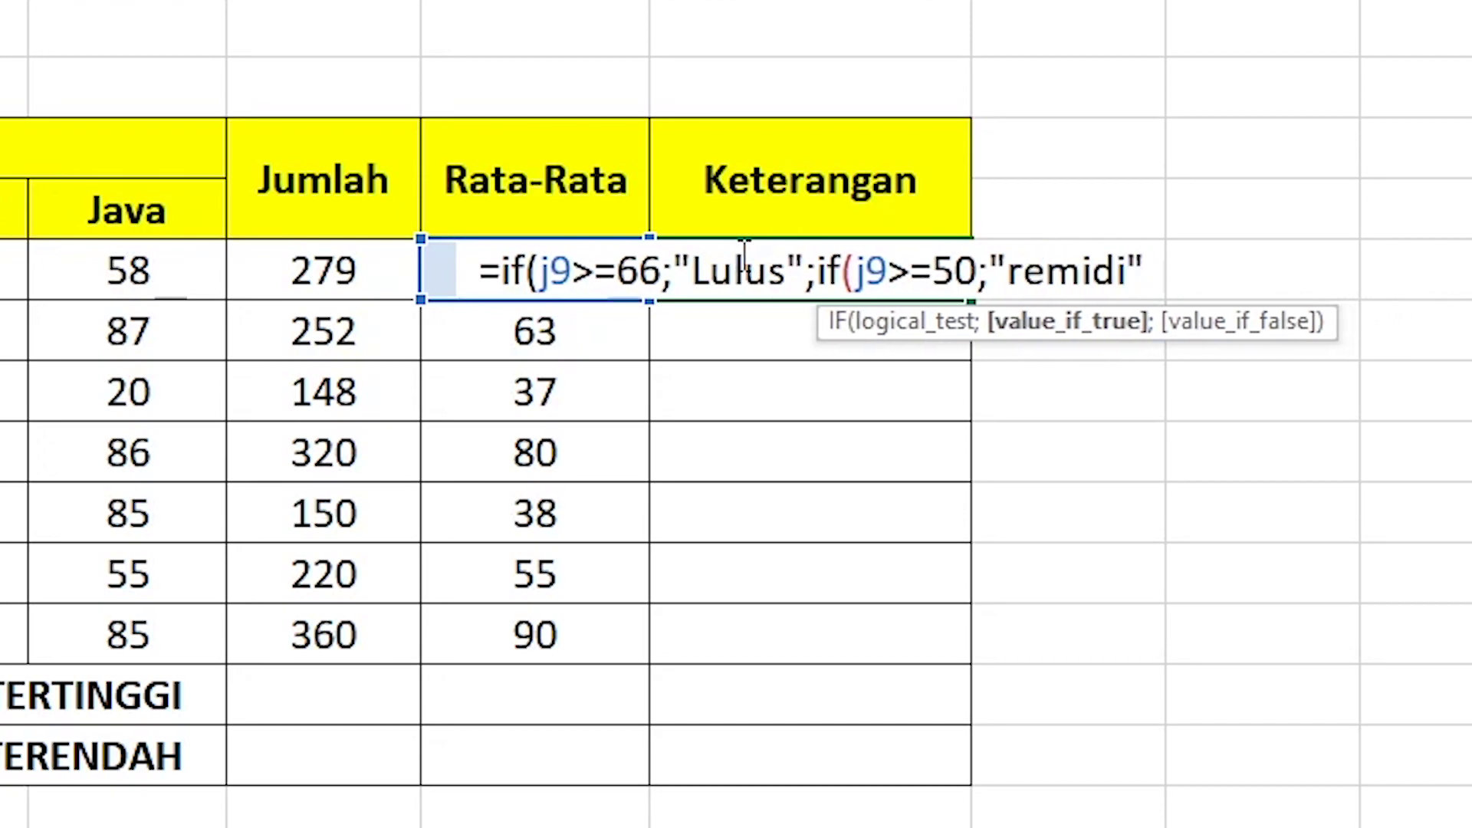
text(;)
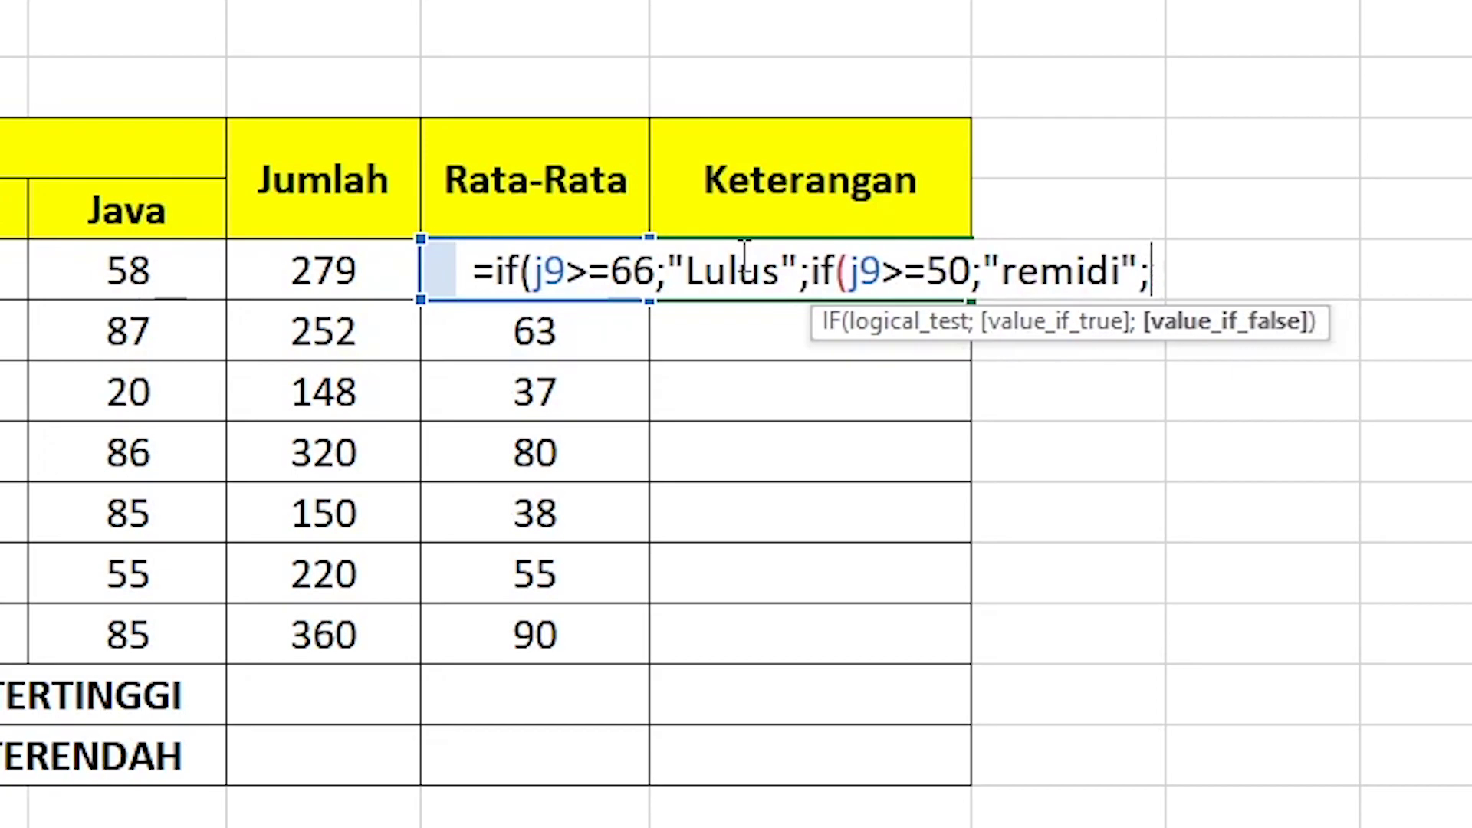
text(if()
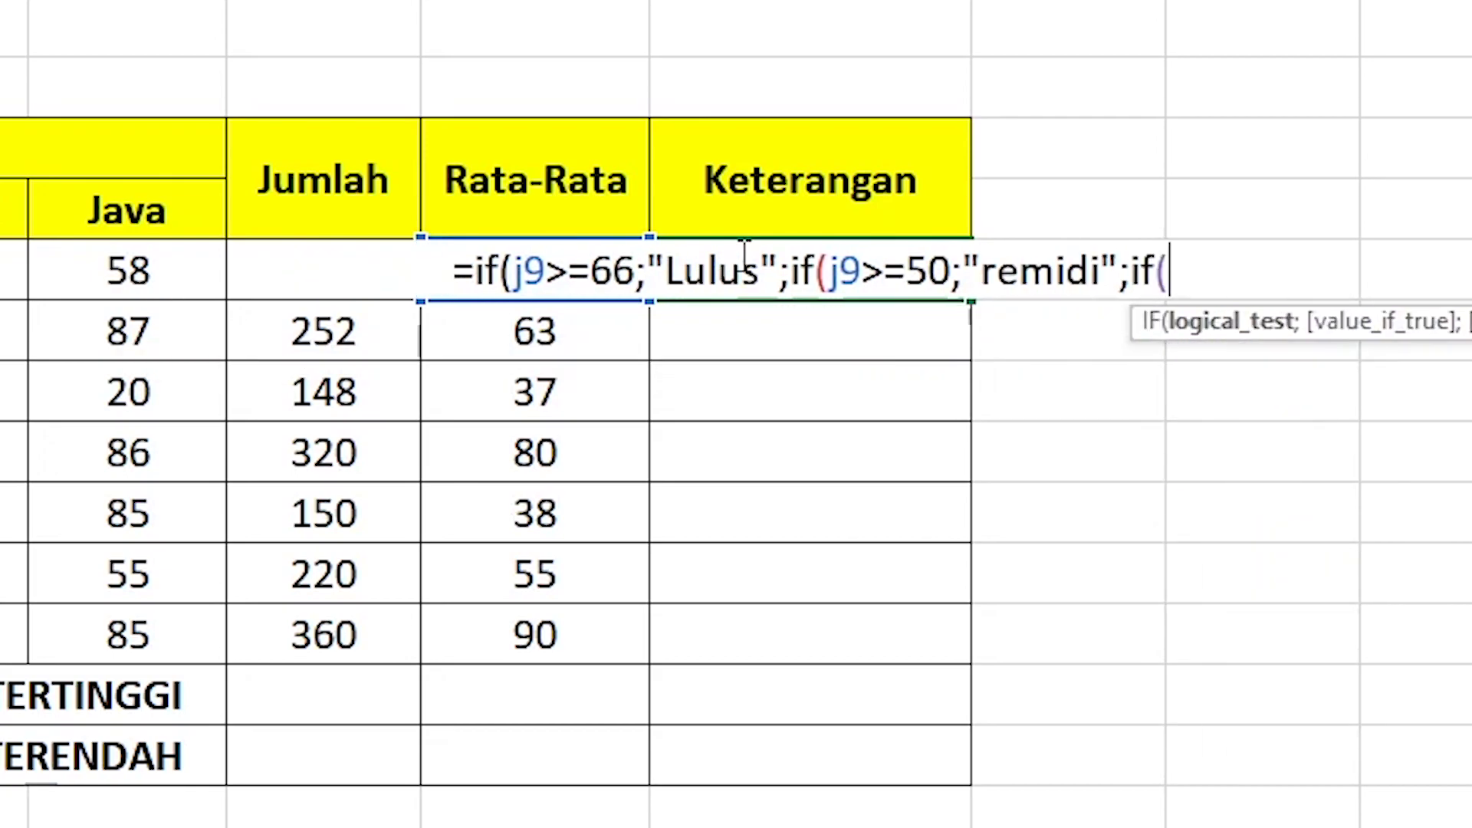
text(j9)
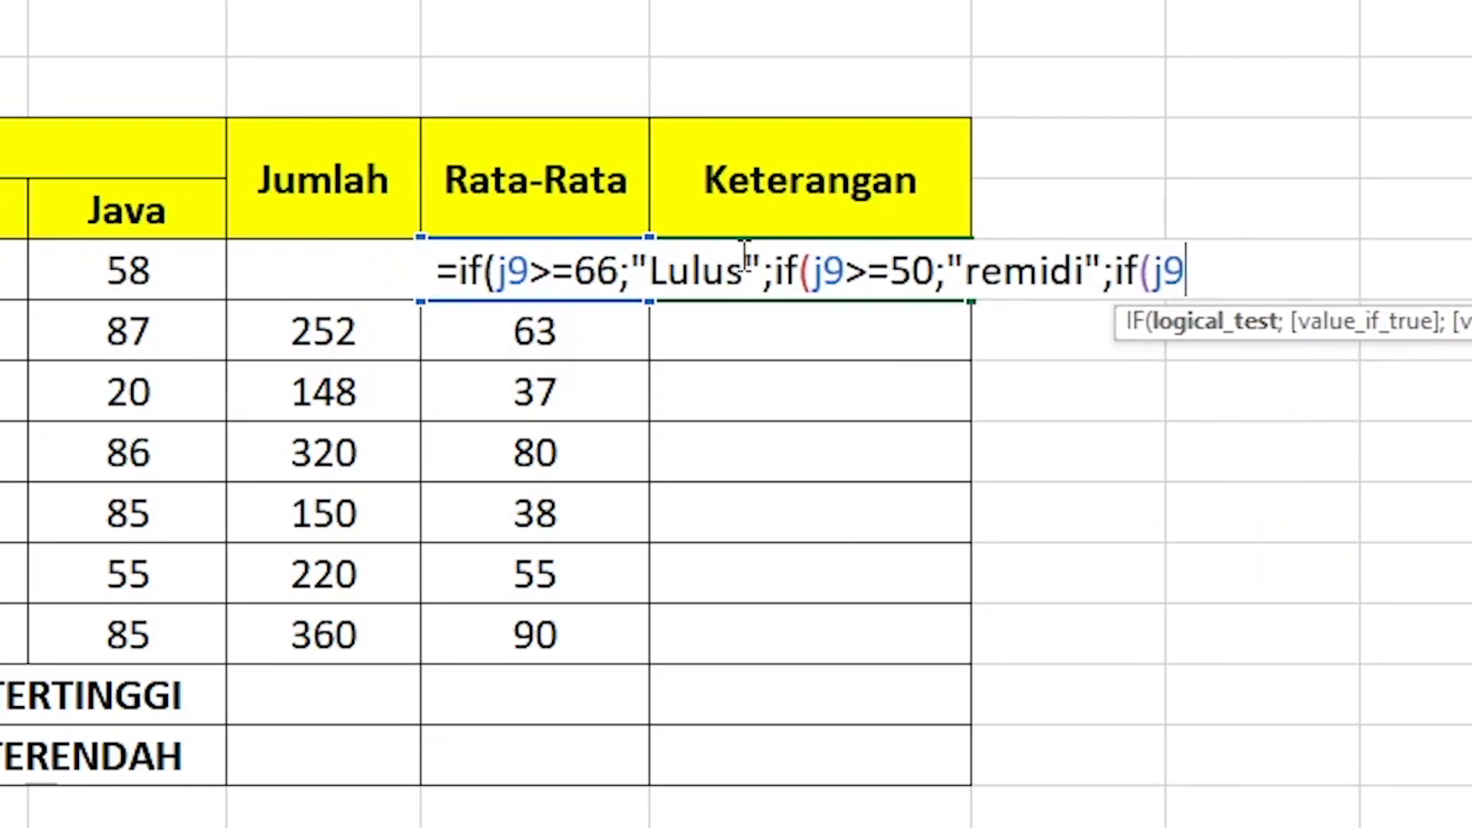
text(<=)
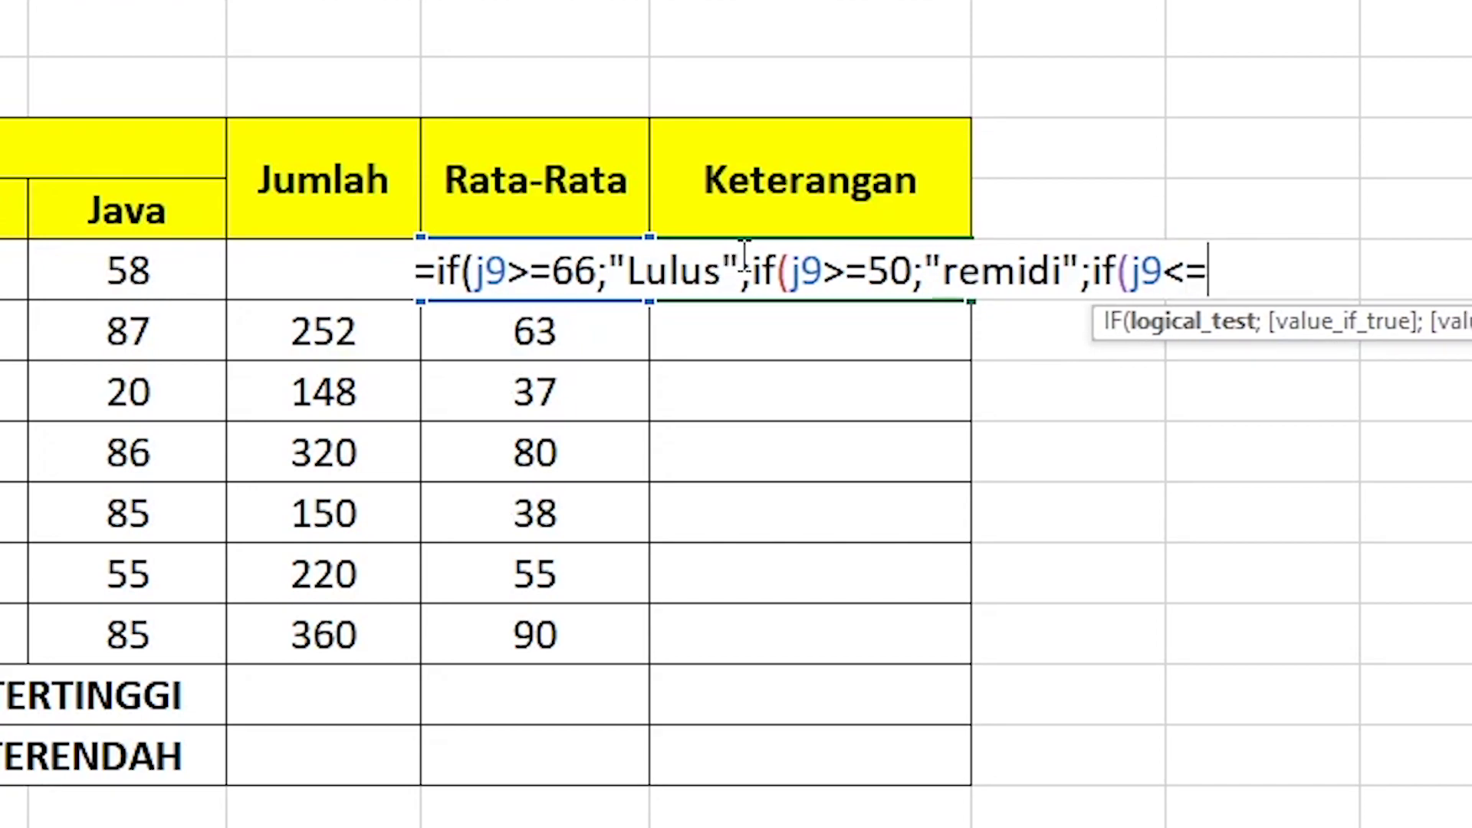
text(50)
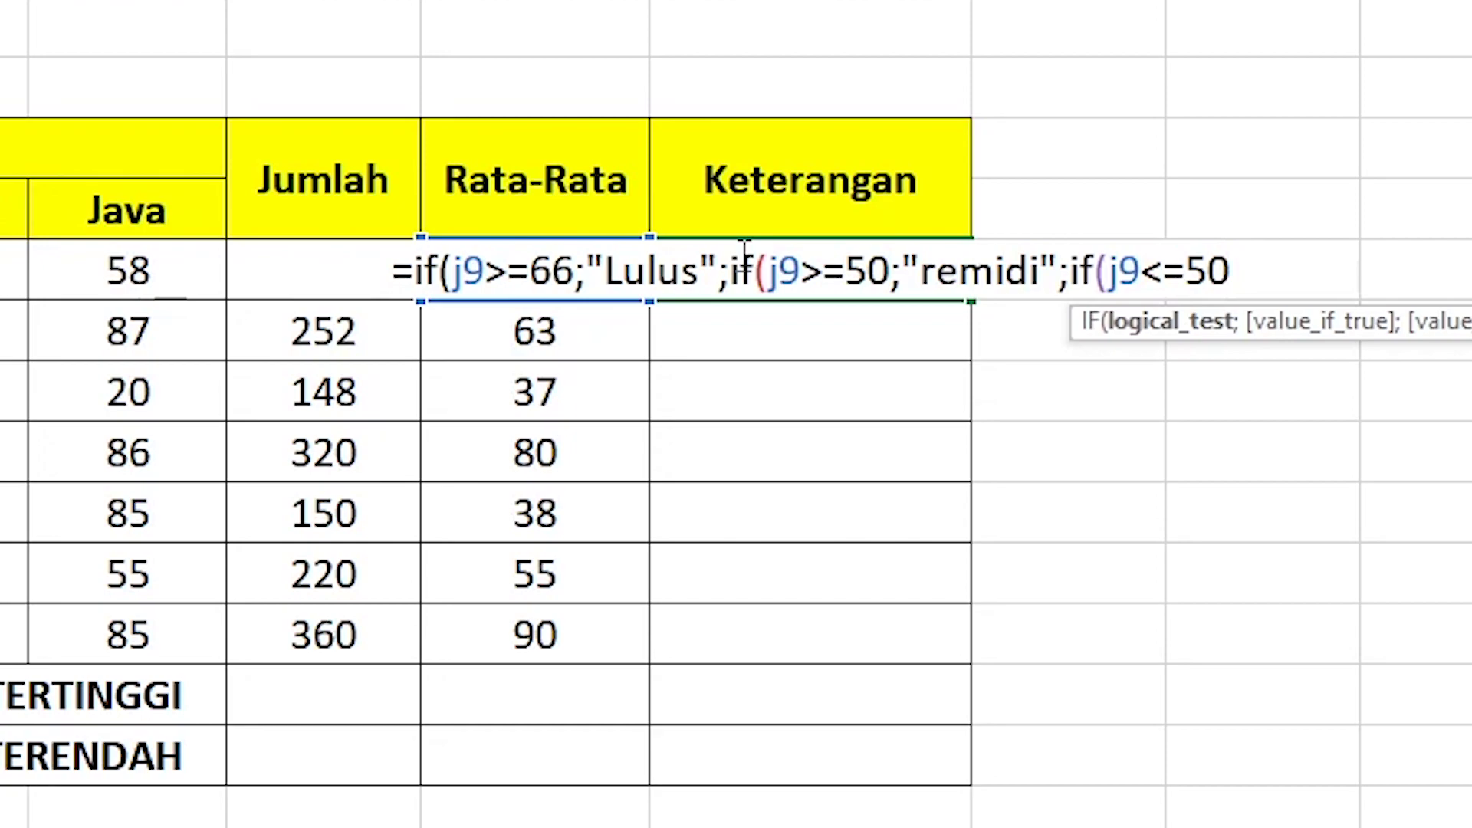
key(BackSpace)
key(BackSpace)
key(BackSpace)
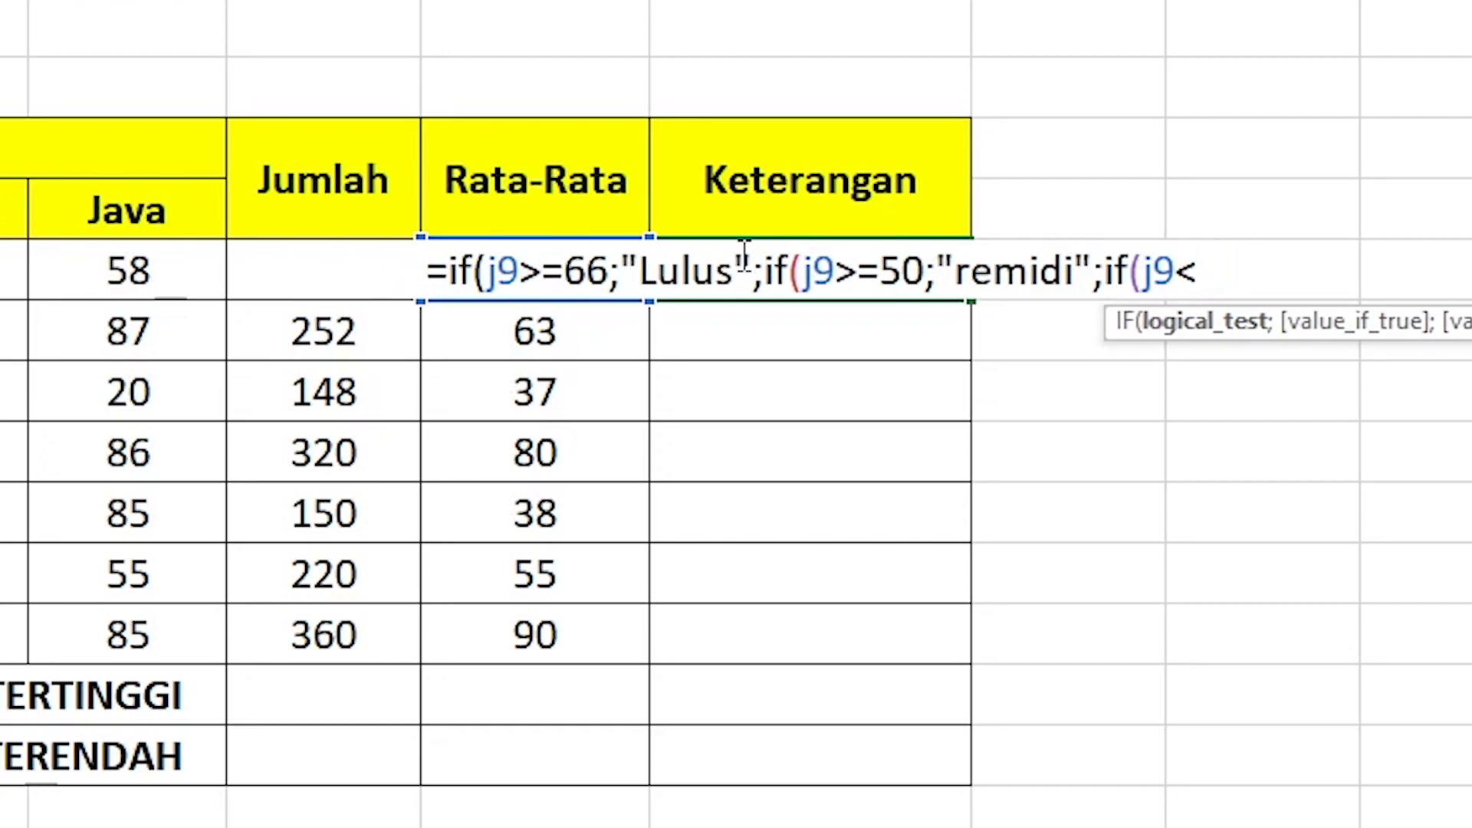
text(50)
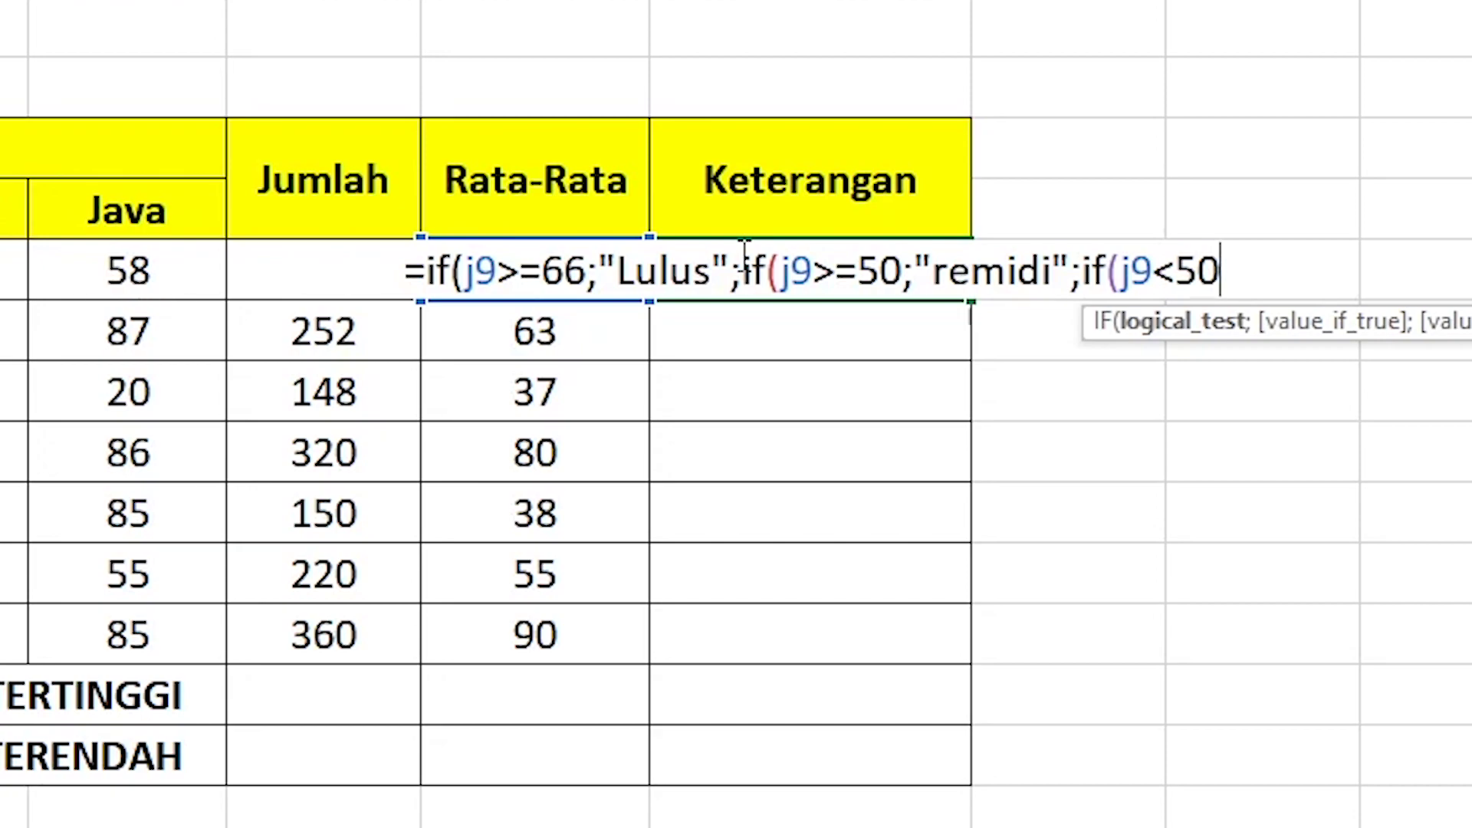
text(;)
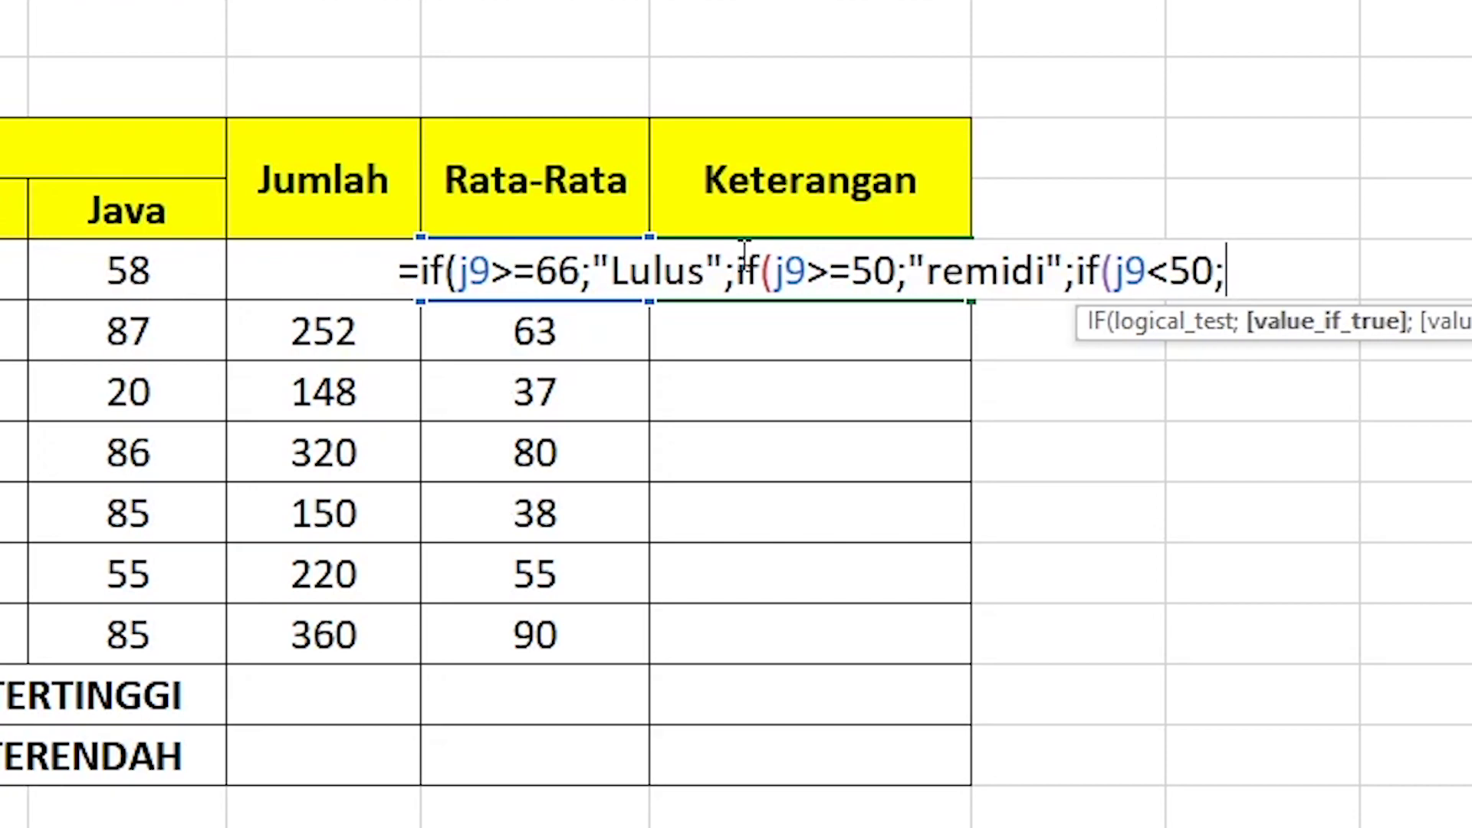
text("gagal)
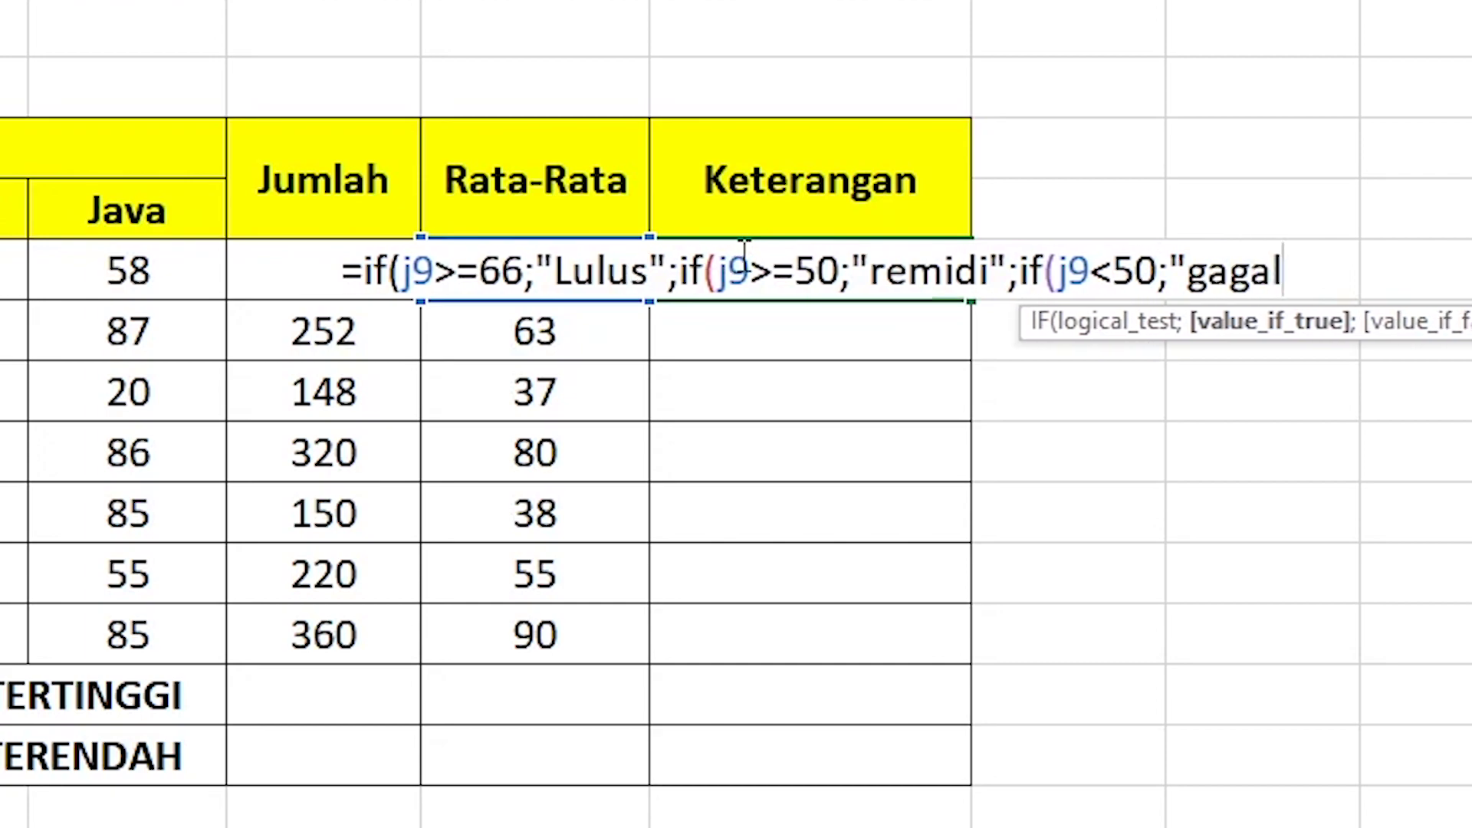
text("))
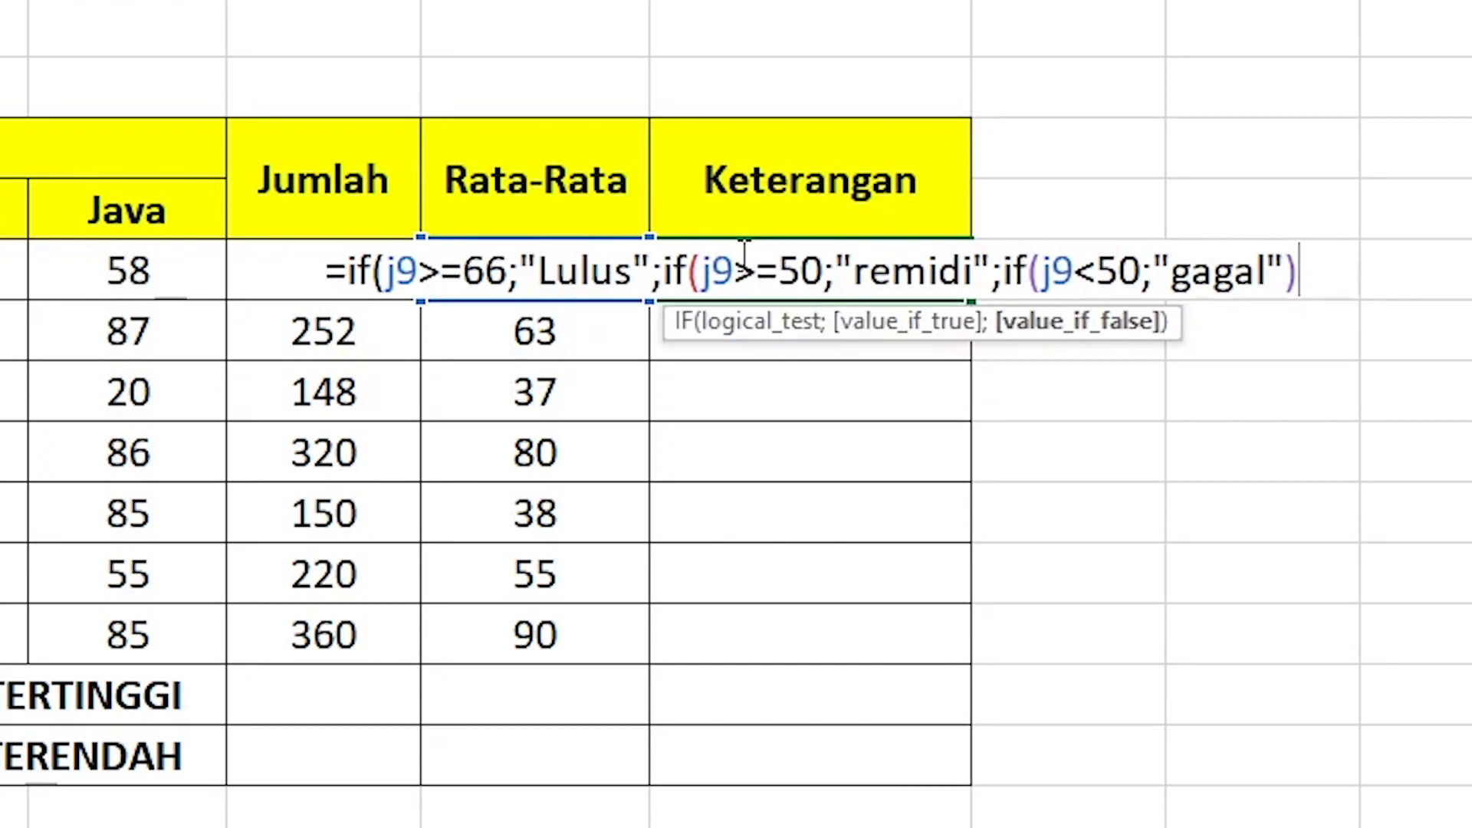
text())
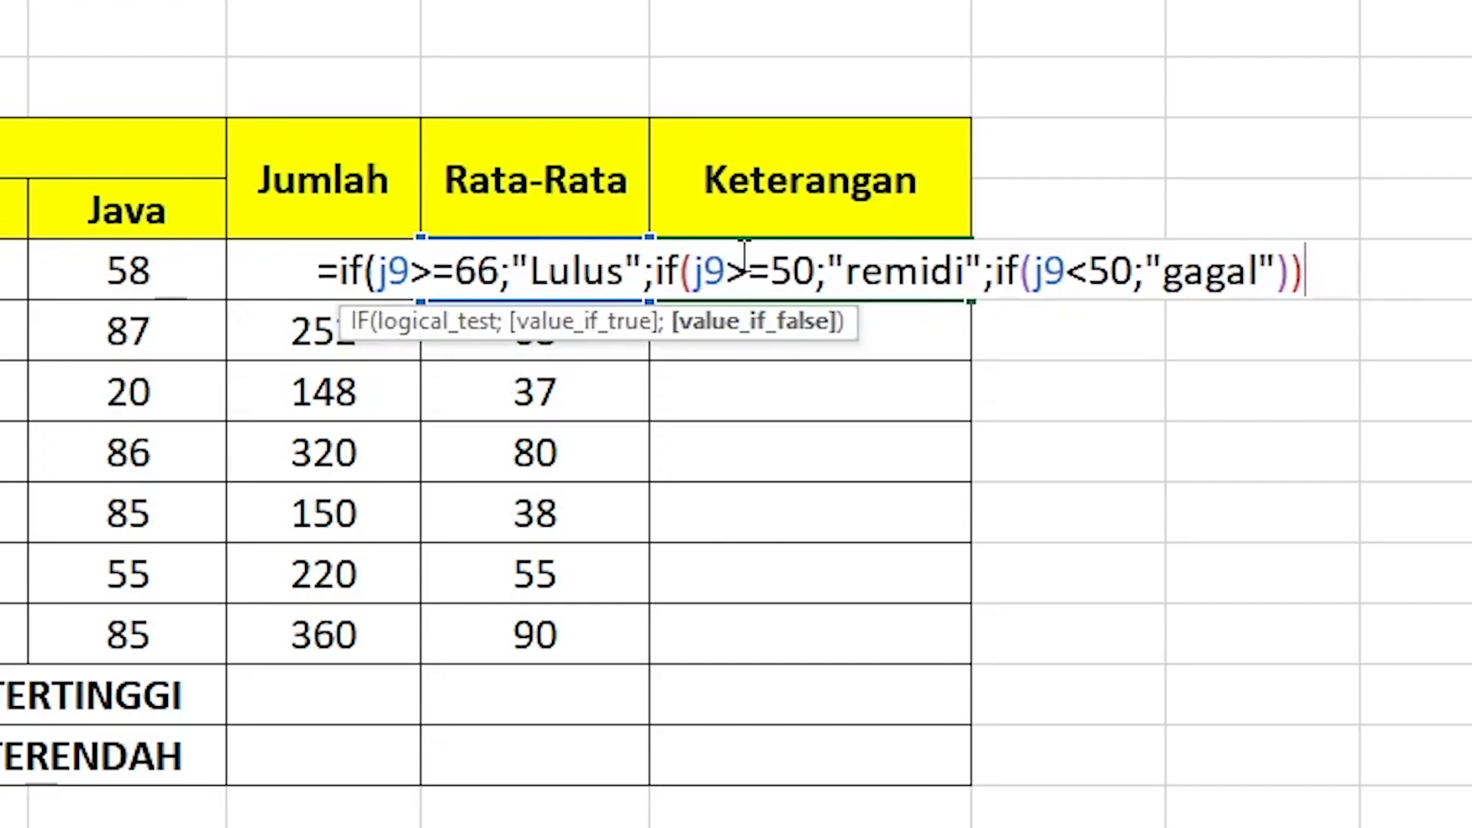
text())
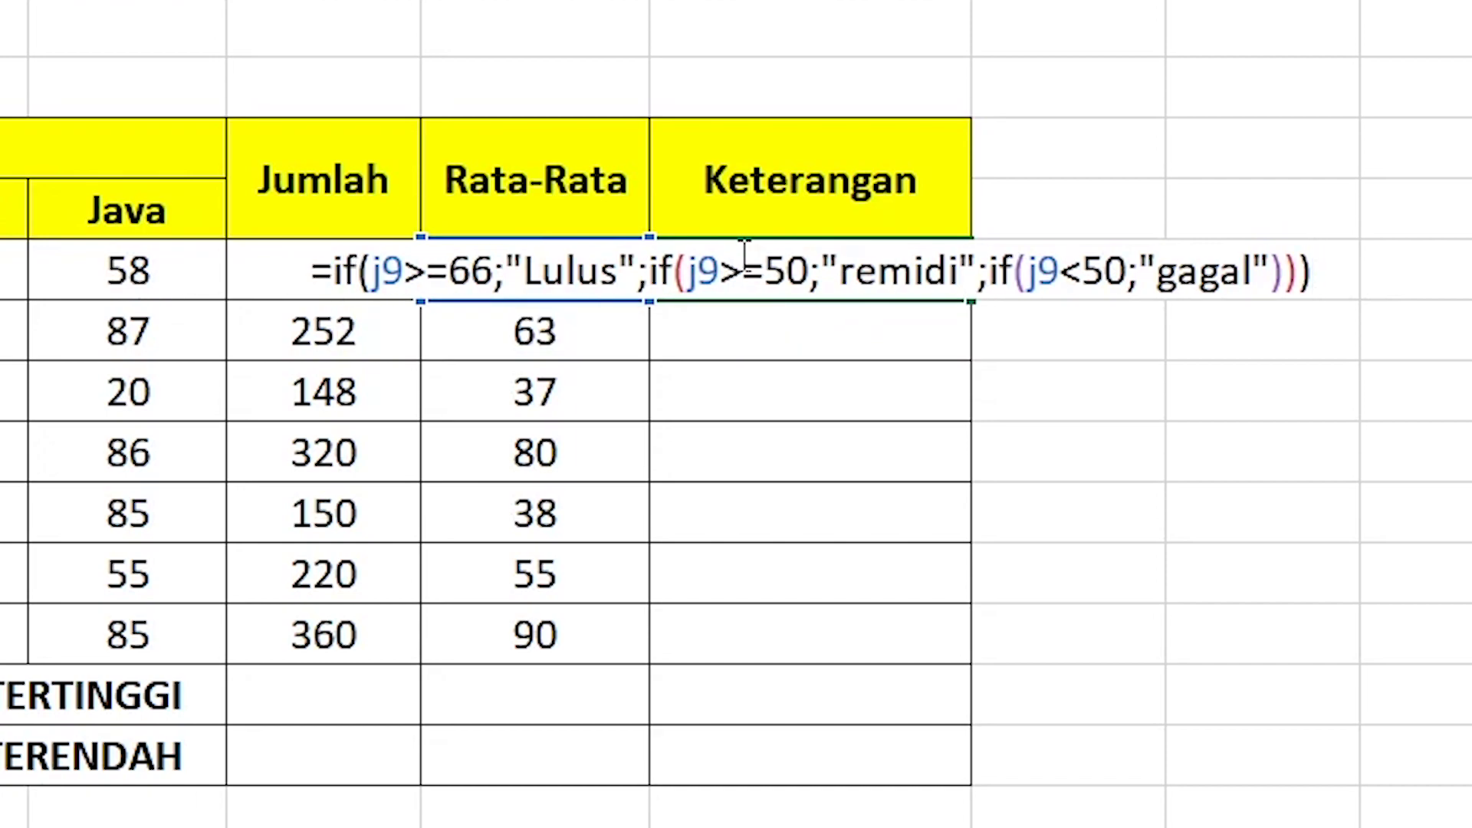
key(Return)
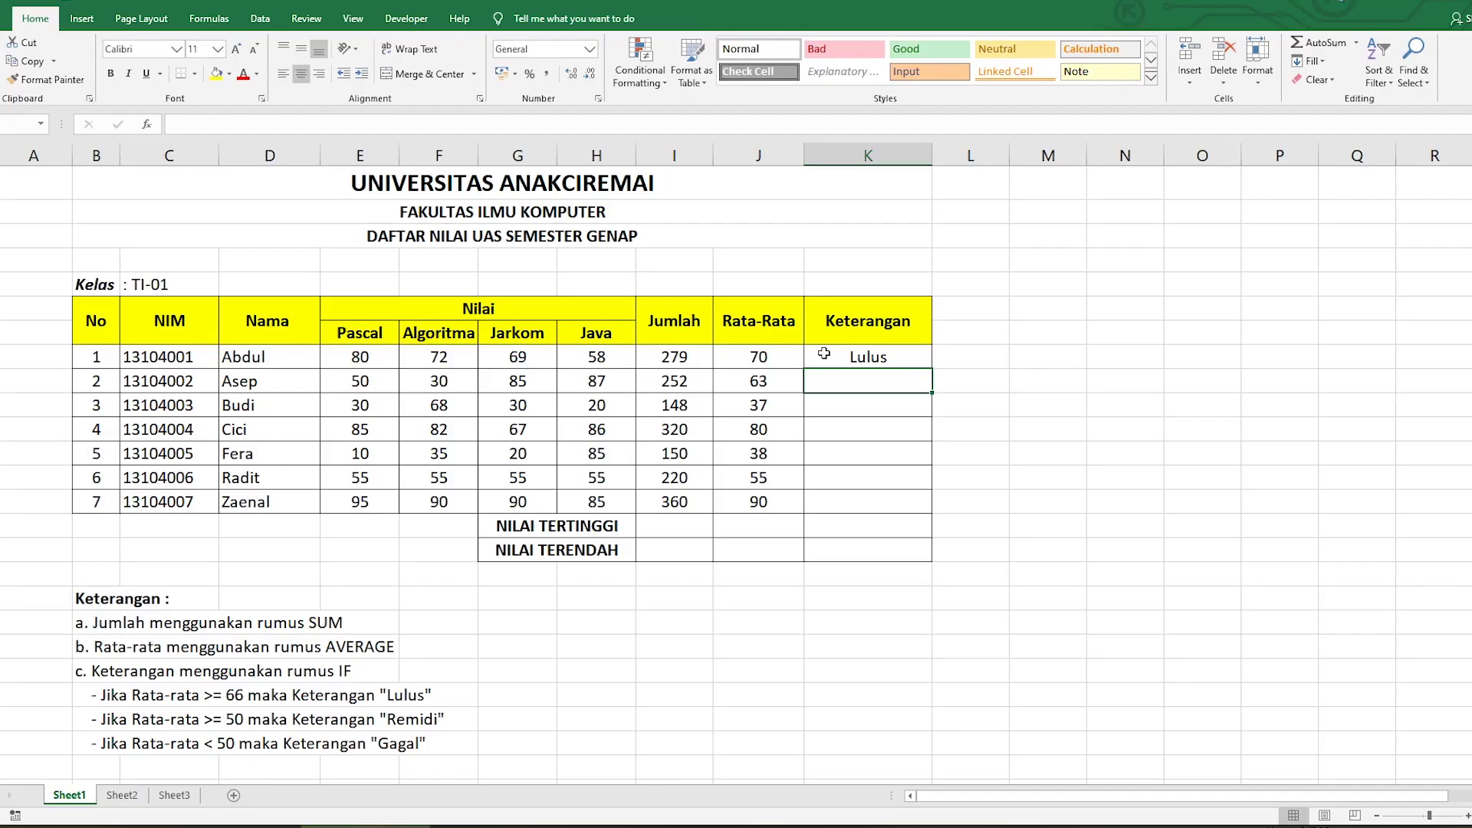
Copy K9's Keterangan formula down to K15 so every student gets Lulus, remidi or gagal
click(921, 357)
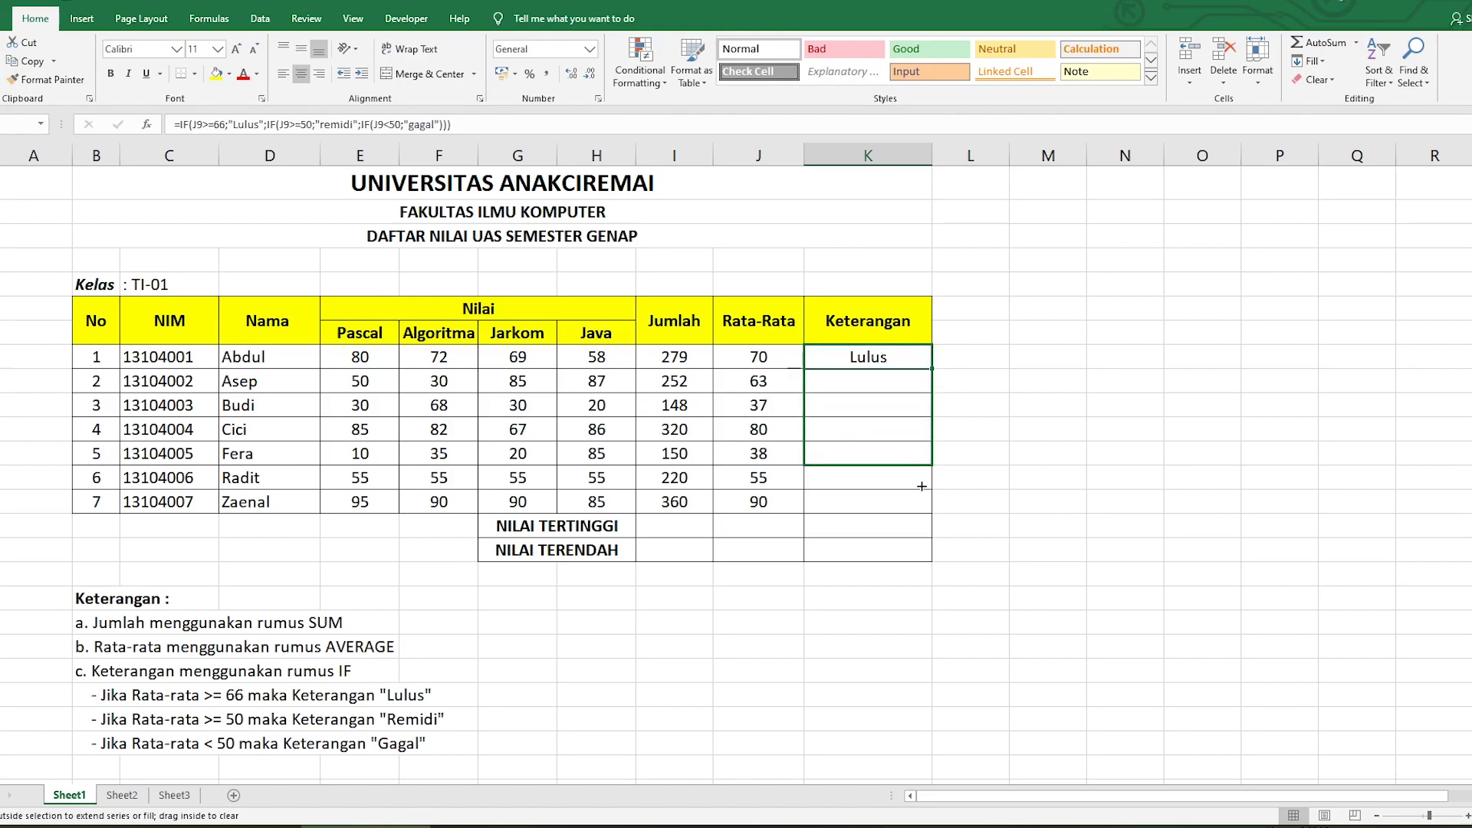
drag(935, 368, 924, 510)
click(668, 526)
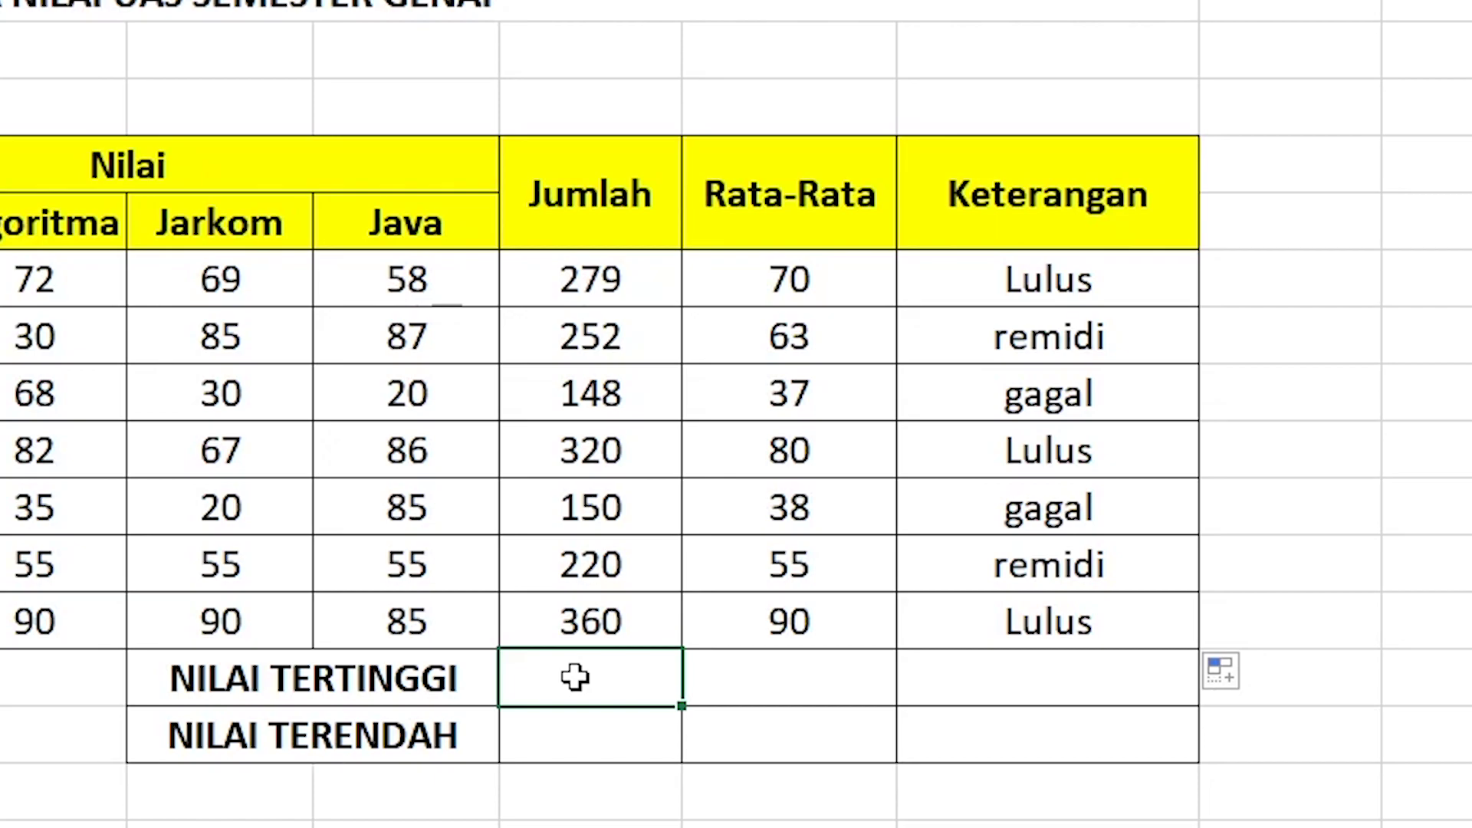
Enter =MAX(I9:I15) in I16 to show the highest Jumlah, 360
text(=)
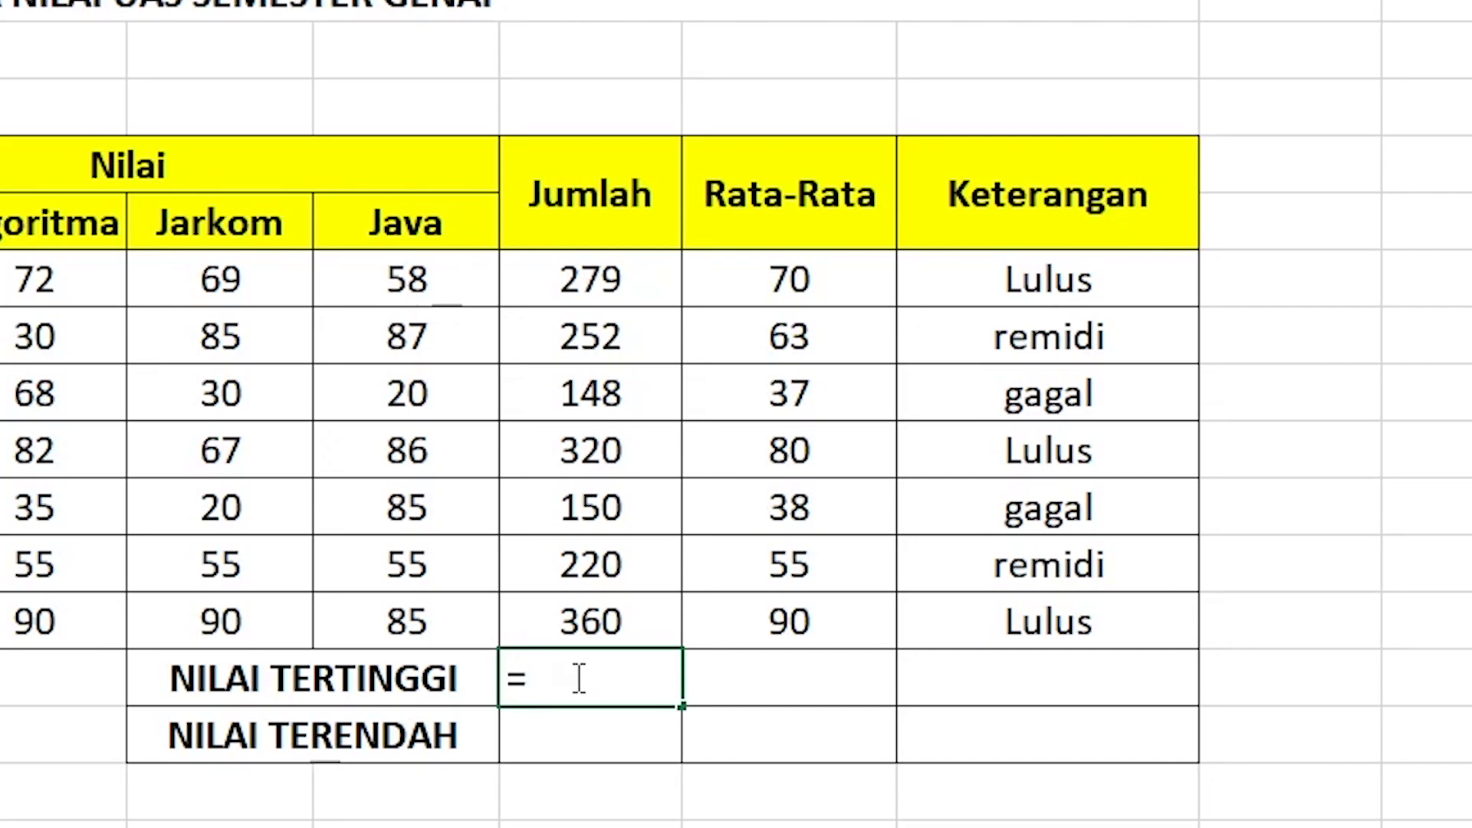
text(max()
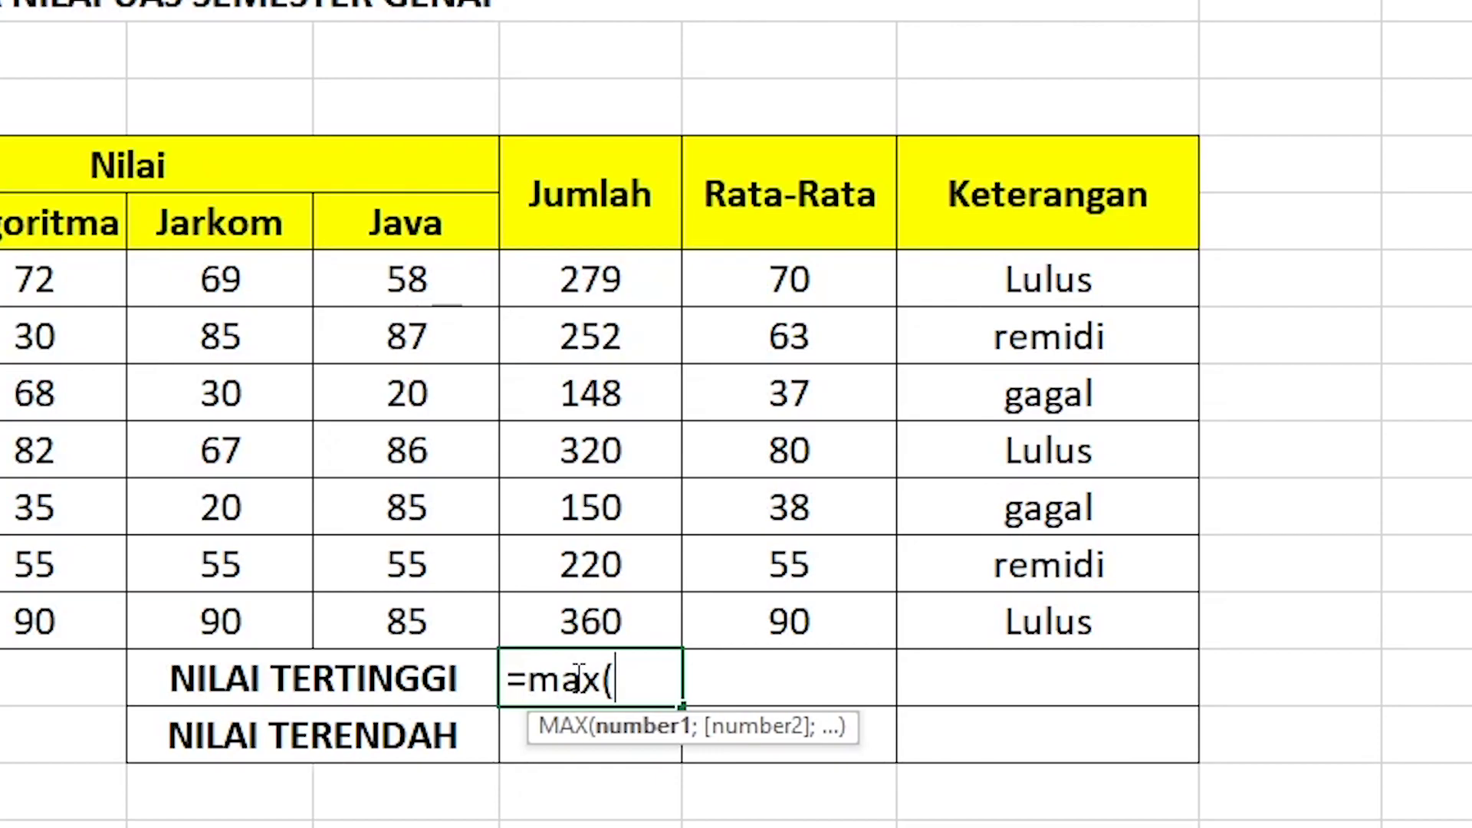
drag(634, 283, 657, 604)
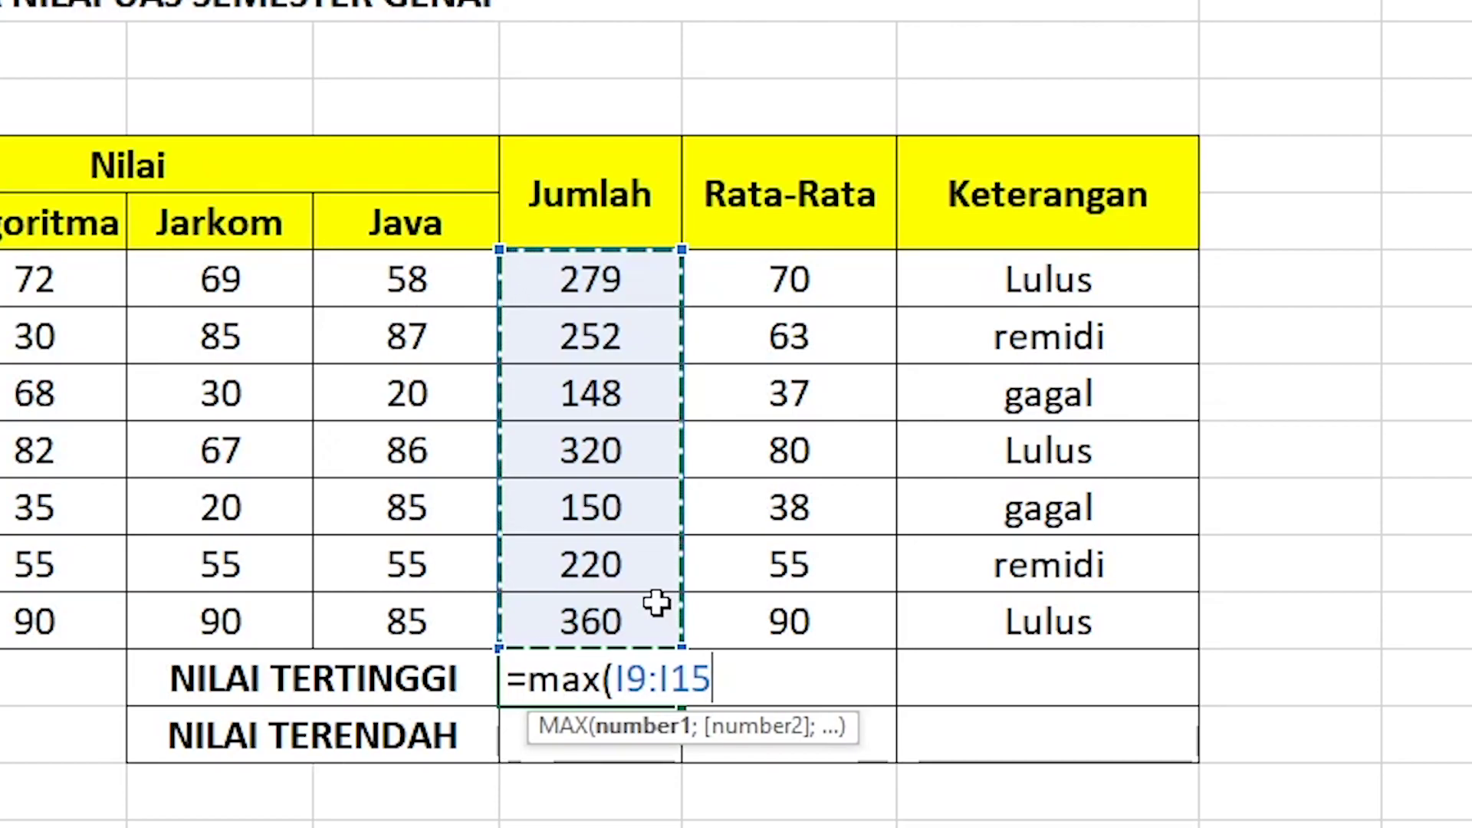
text())
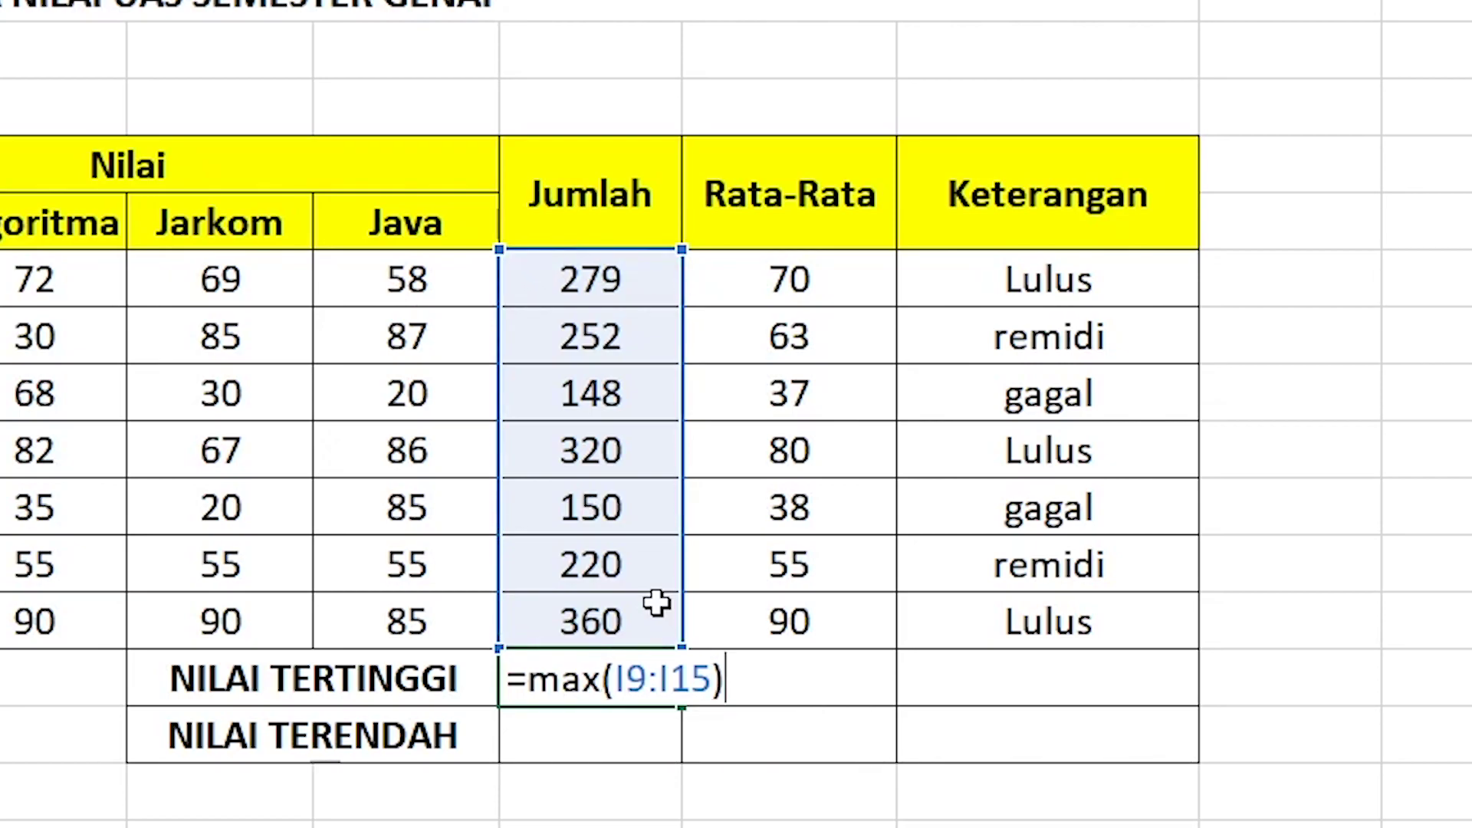
key(Return)
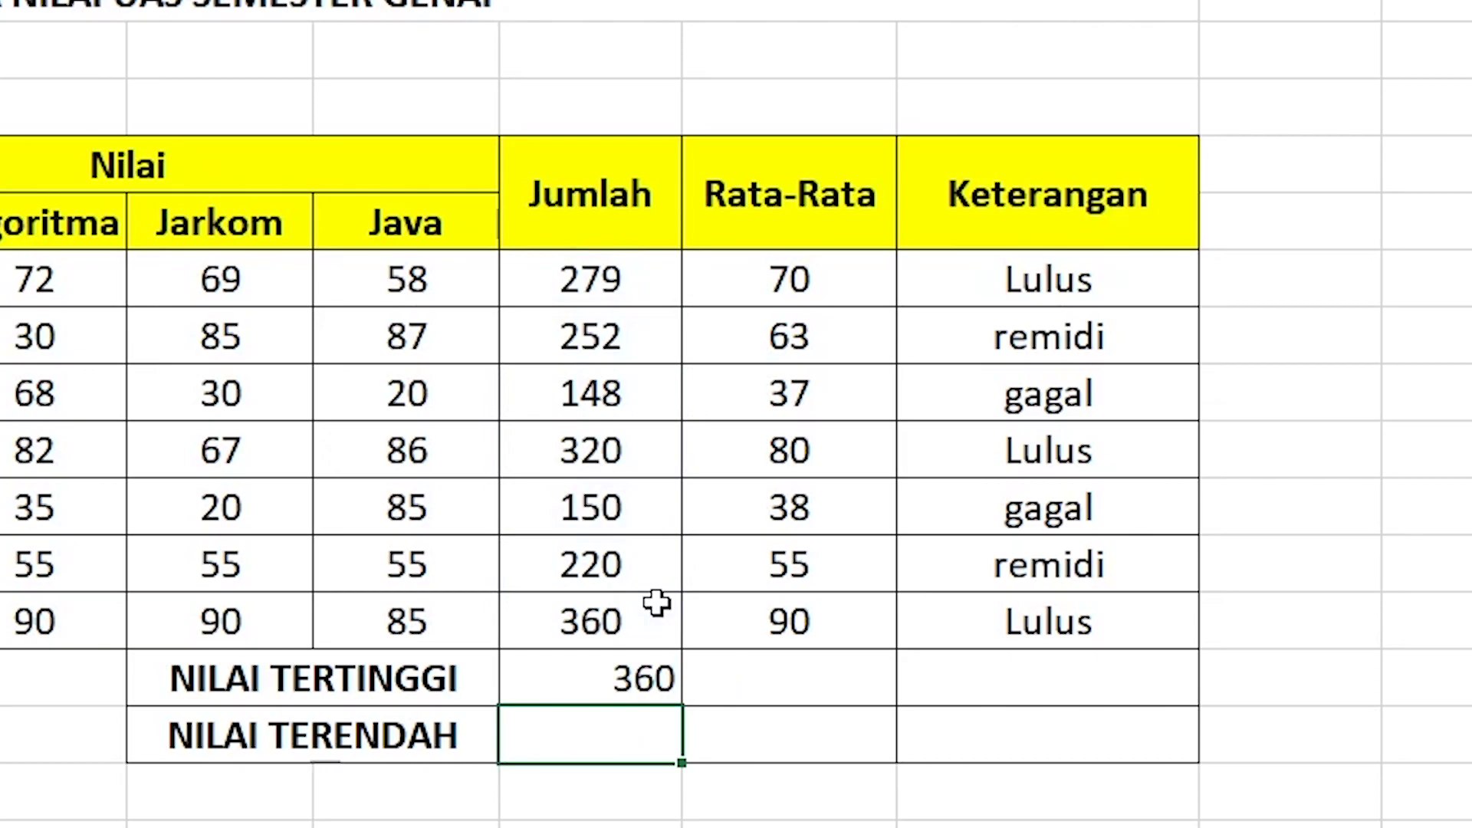
Enter =MIN(I9:I15) in I17 to show the lowest Jumlah, 148
text(=)
text(min()
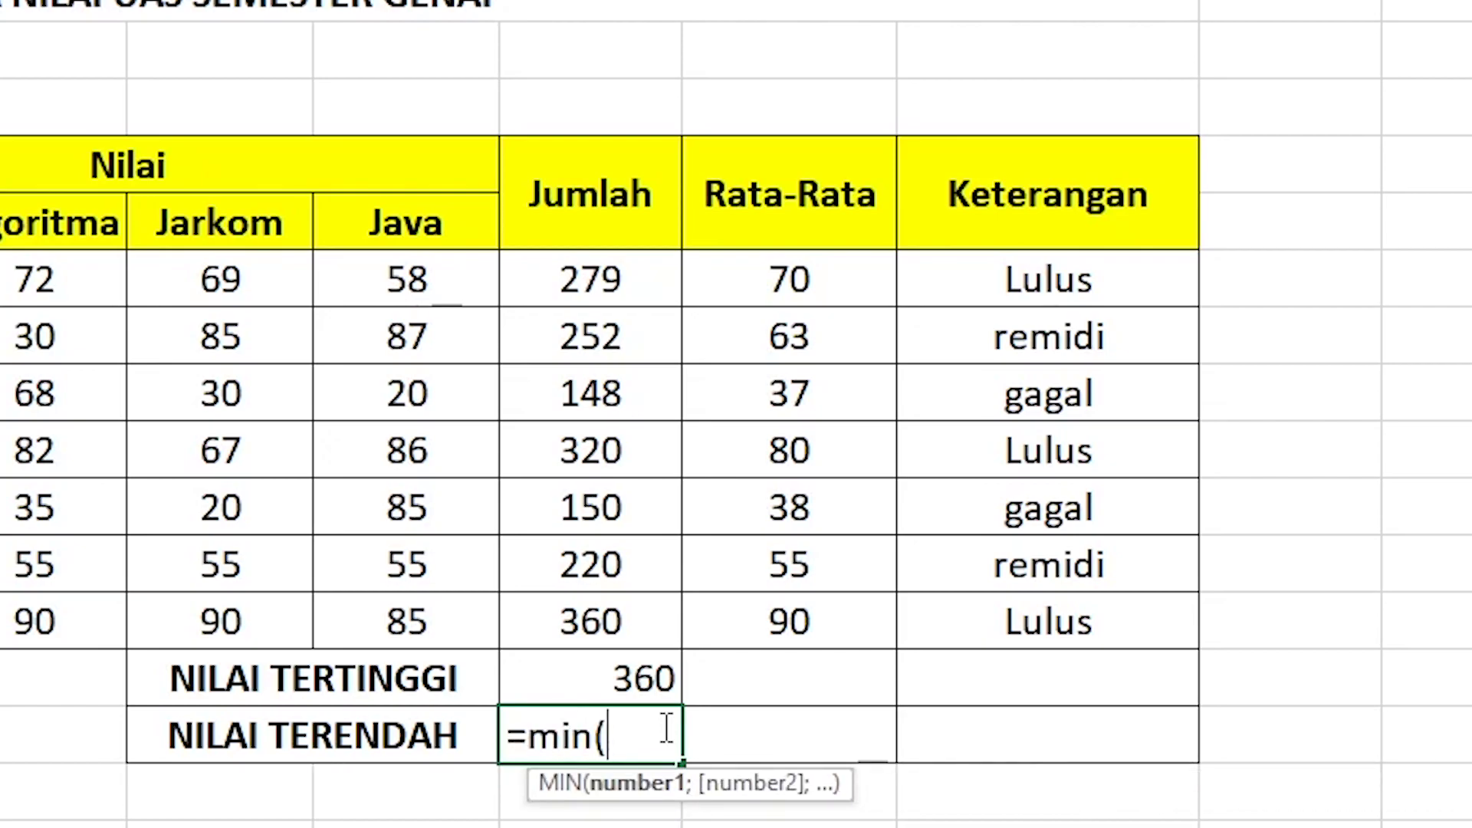
mouse_move(628, 288)
mouse_down()
mouse_move(660, 526)
mouse_move(654, 611)
mouse_up()
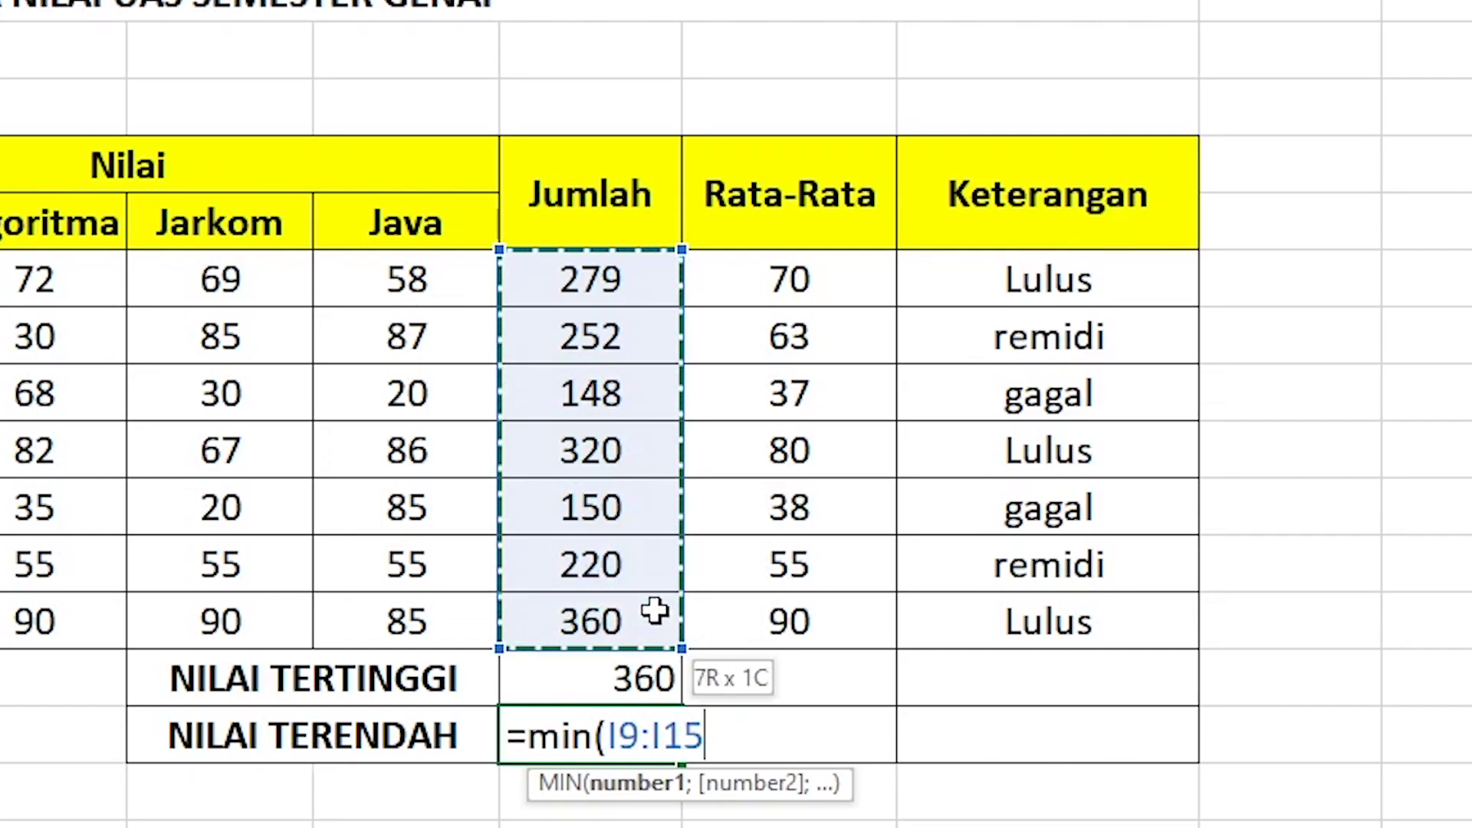
text())
key(Return)
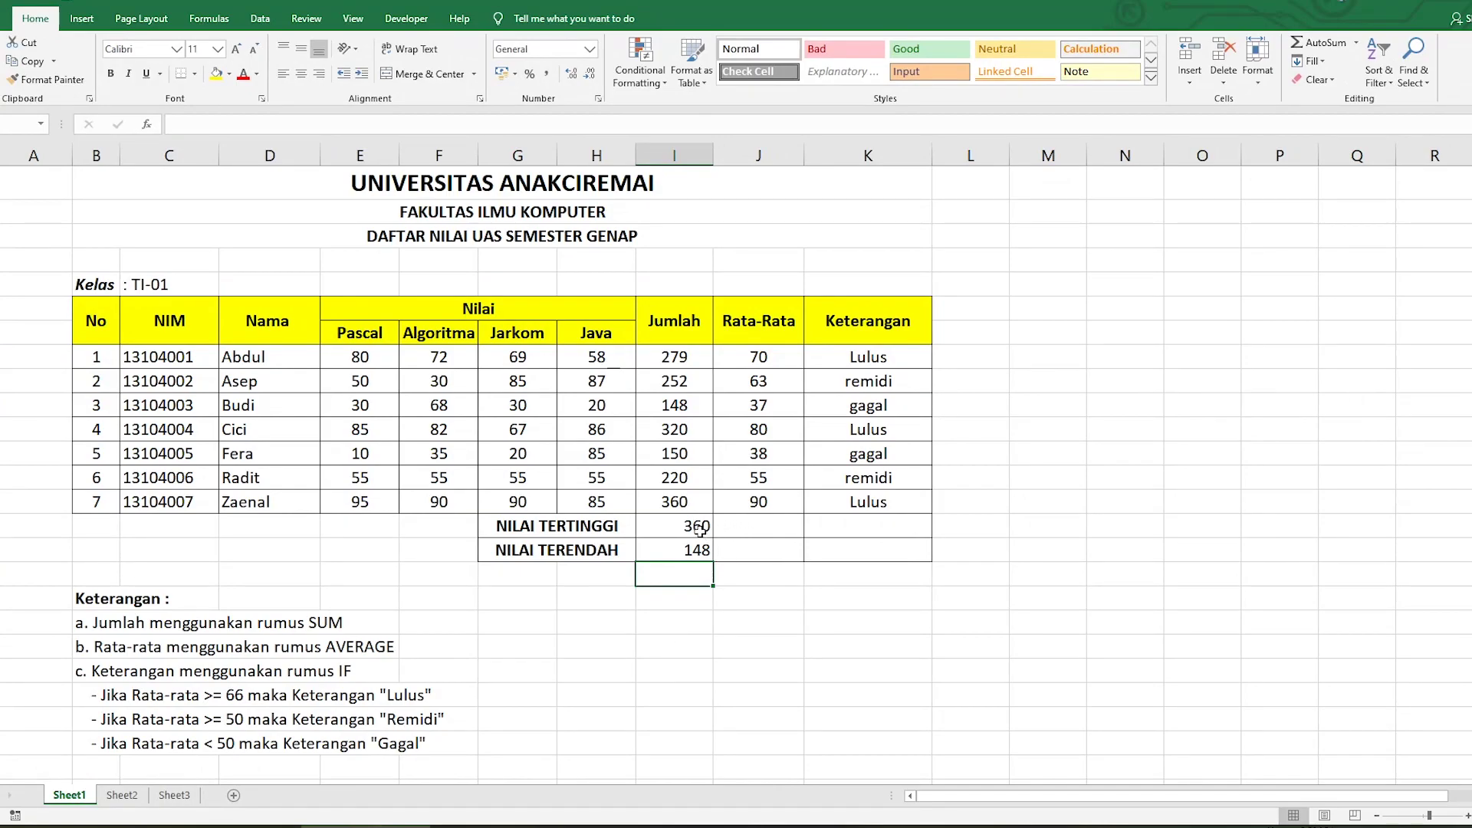
Copy the MAX and MIN formulas right into Rata-Rata, giving 90 and 37
click(701, 532)
mouse_move(714, 537)
mouse_down()
mouse_move(759, 530)
mouse_move(759, 563)
mouse_up()
click(694, 549)
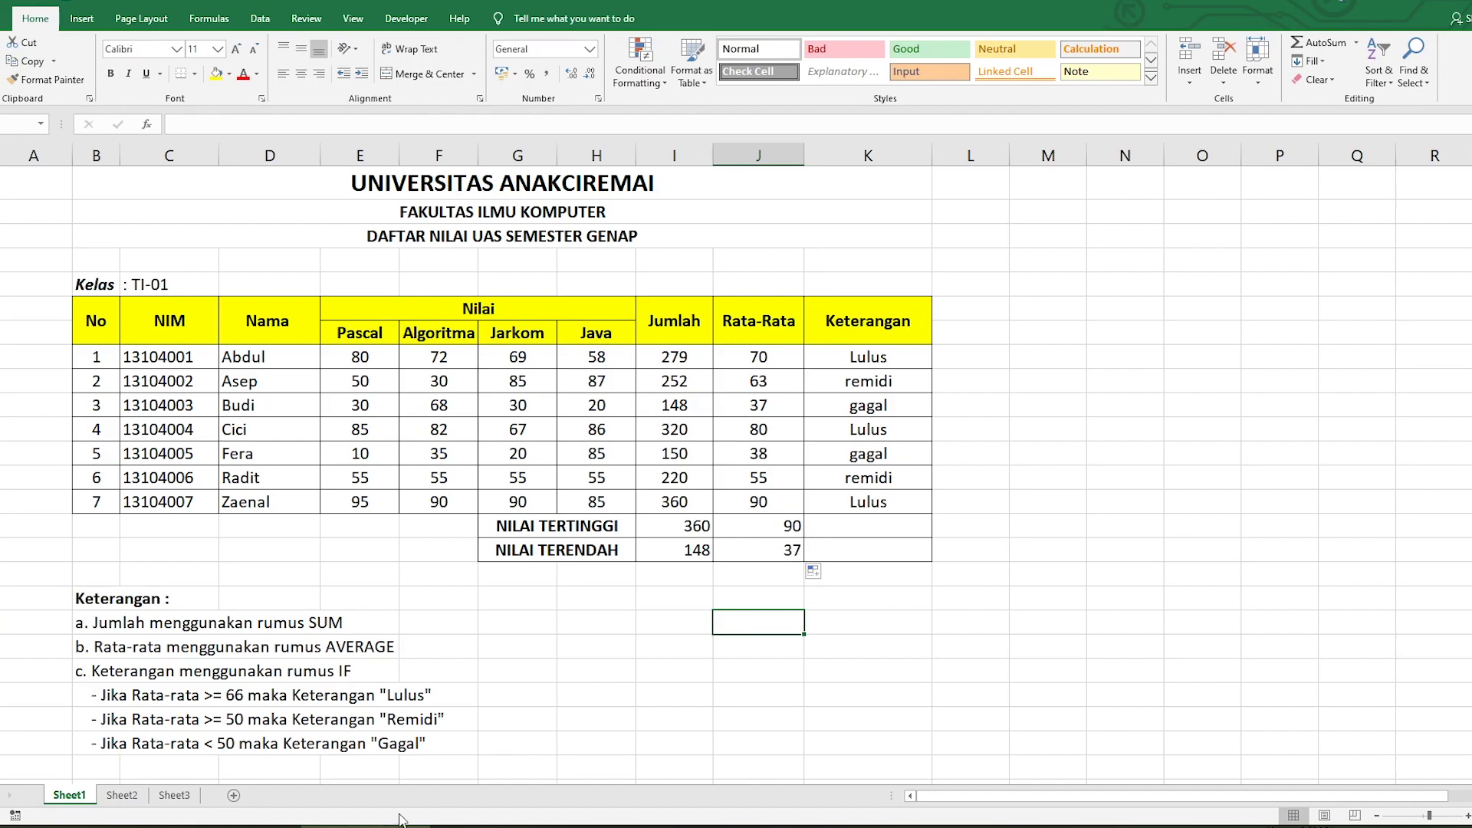
click(1160, 434)
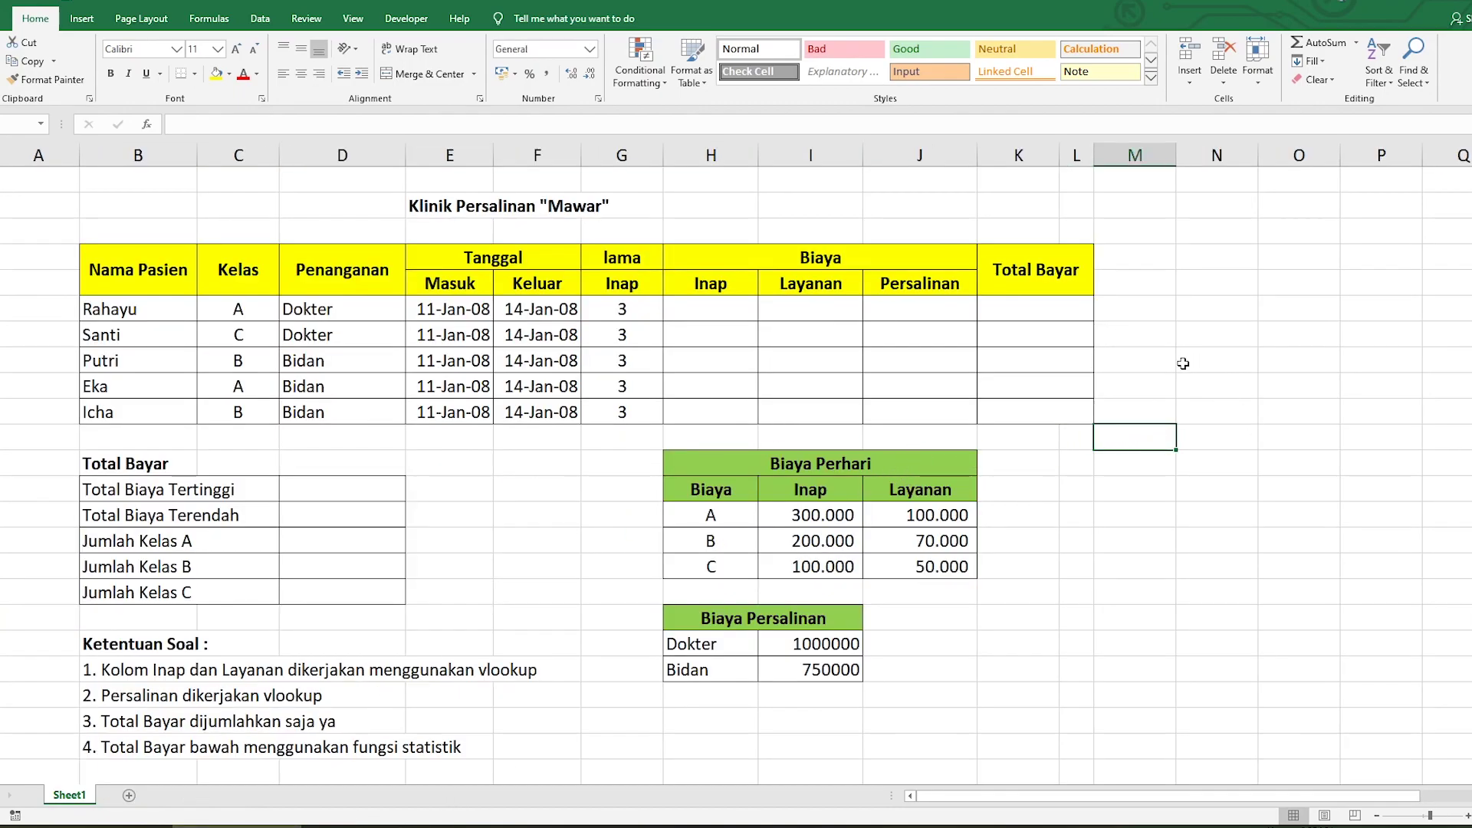
click(1199, 338)
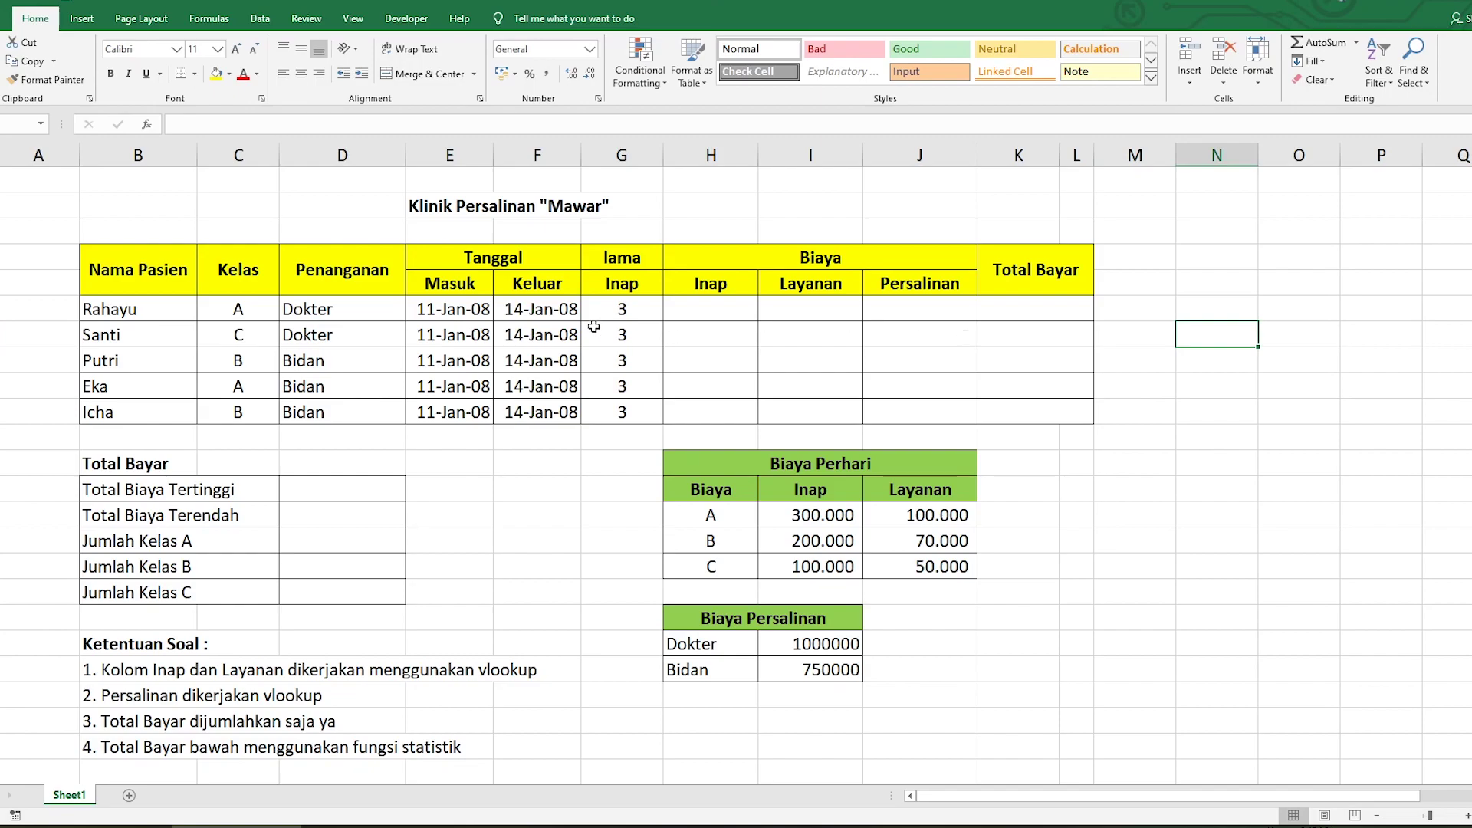
click(432, 211)
click(1175, 329)
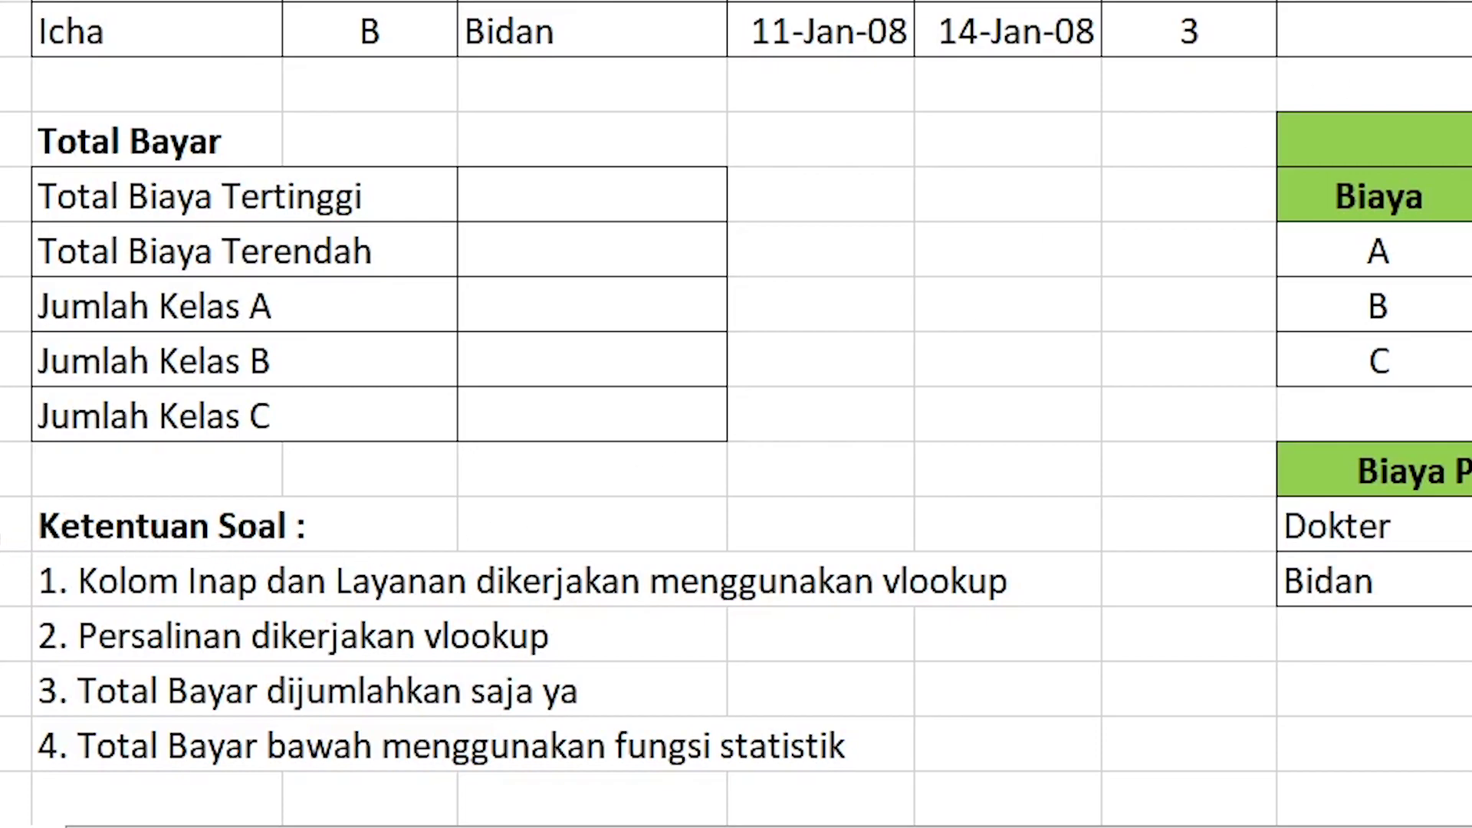
drag(6, 530, 985, 752)
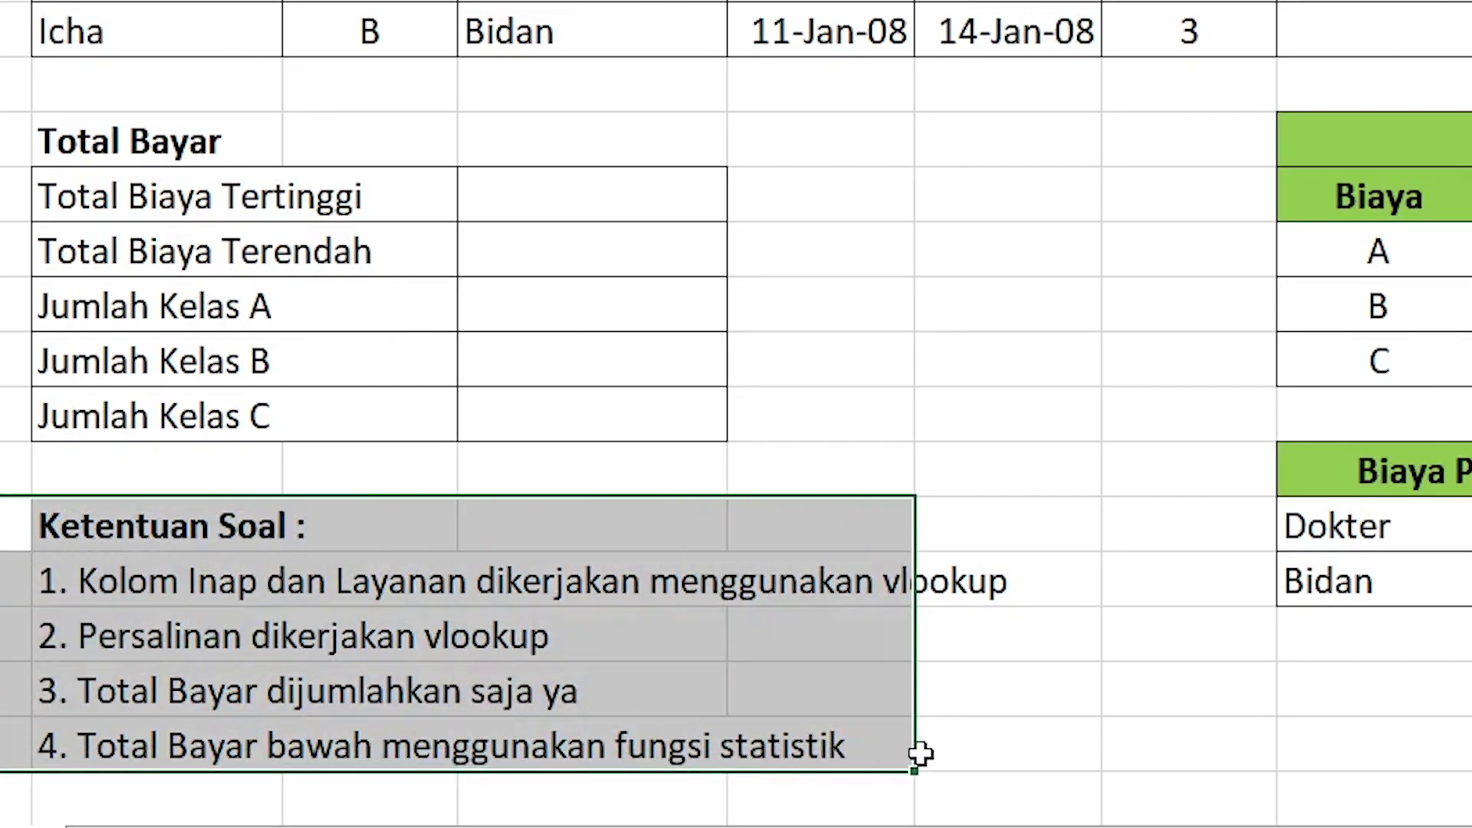
click(1027, 452)
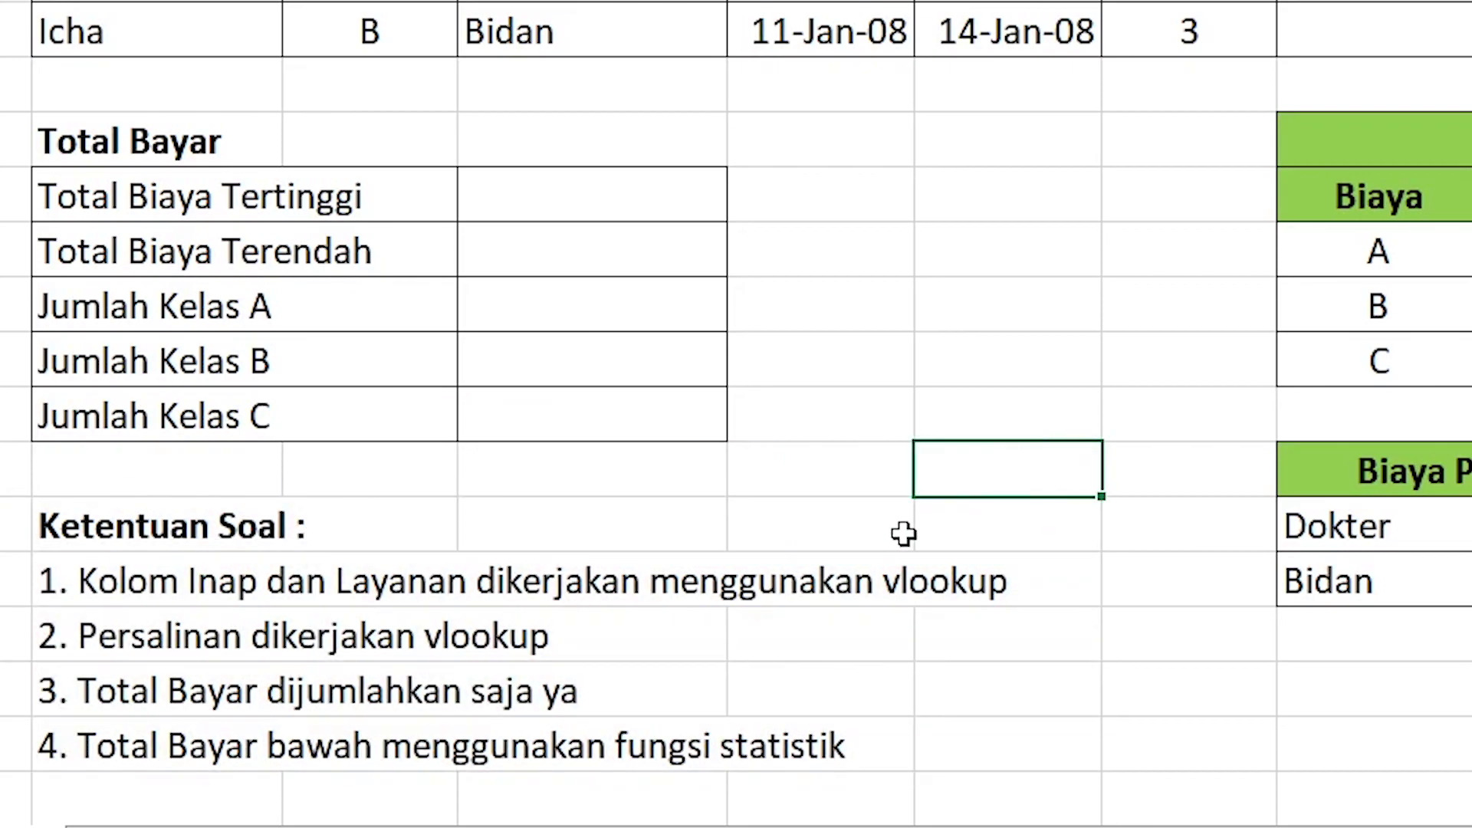
click(127, 698)
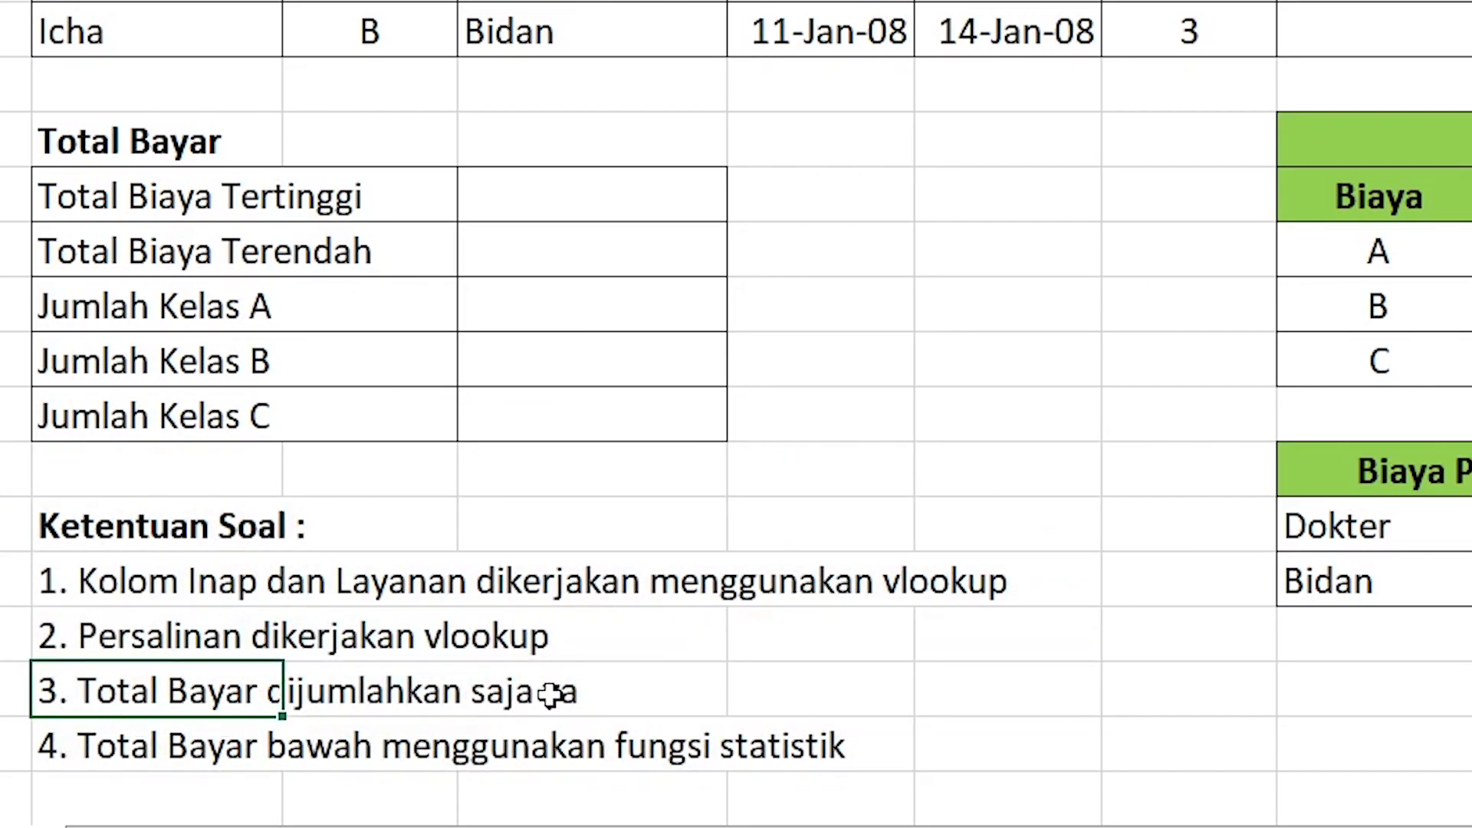
click(832, 676)
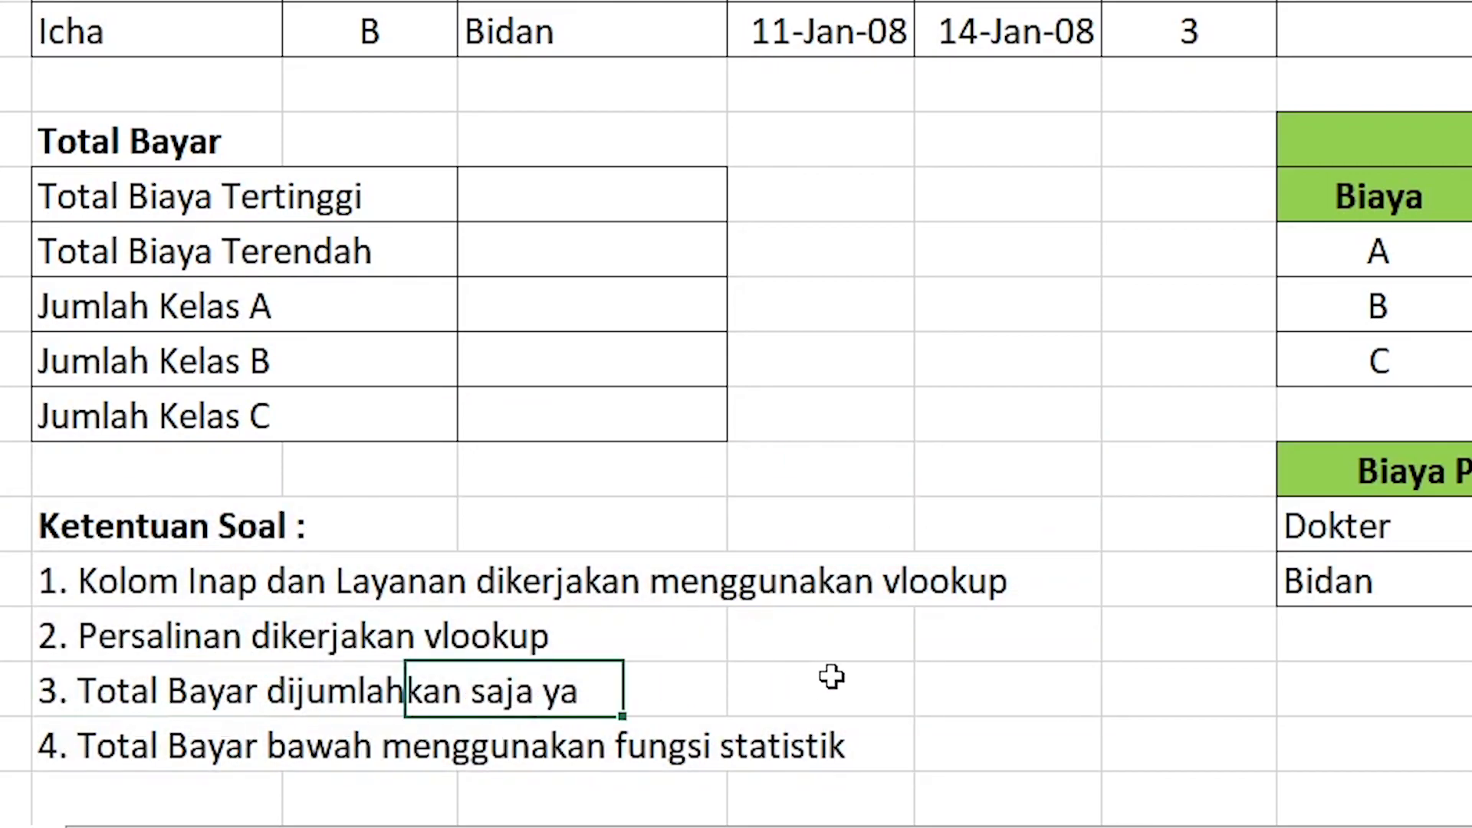
click(886, 458)
click(981, 451)
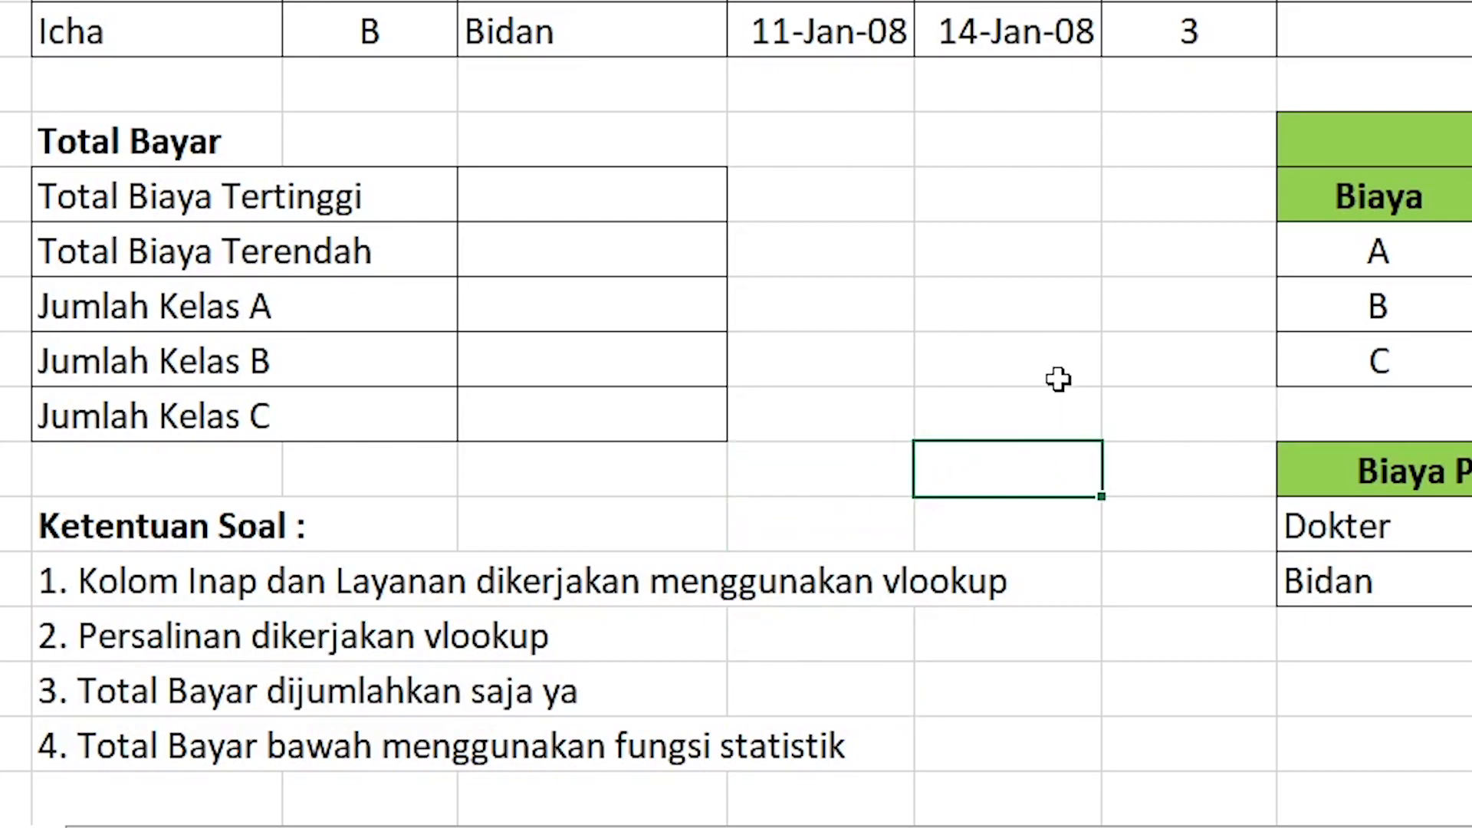
click(1014, 669)
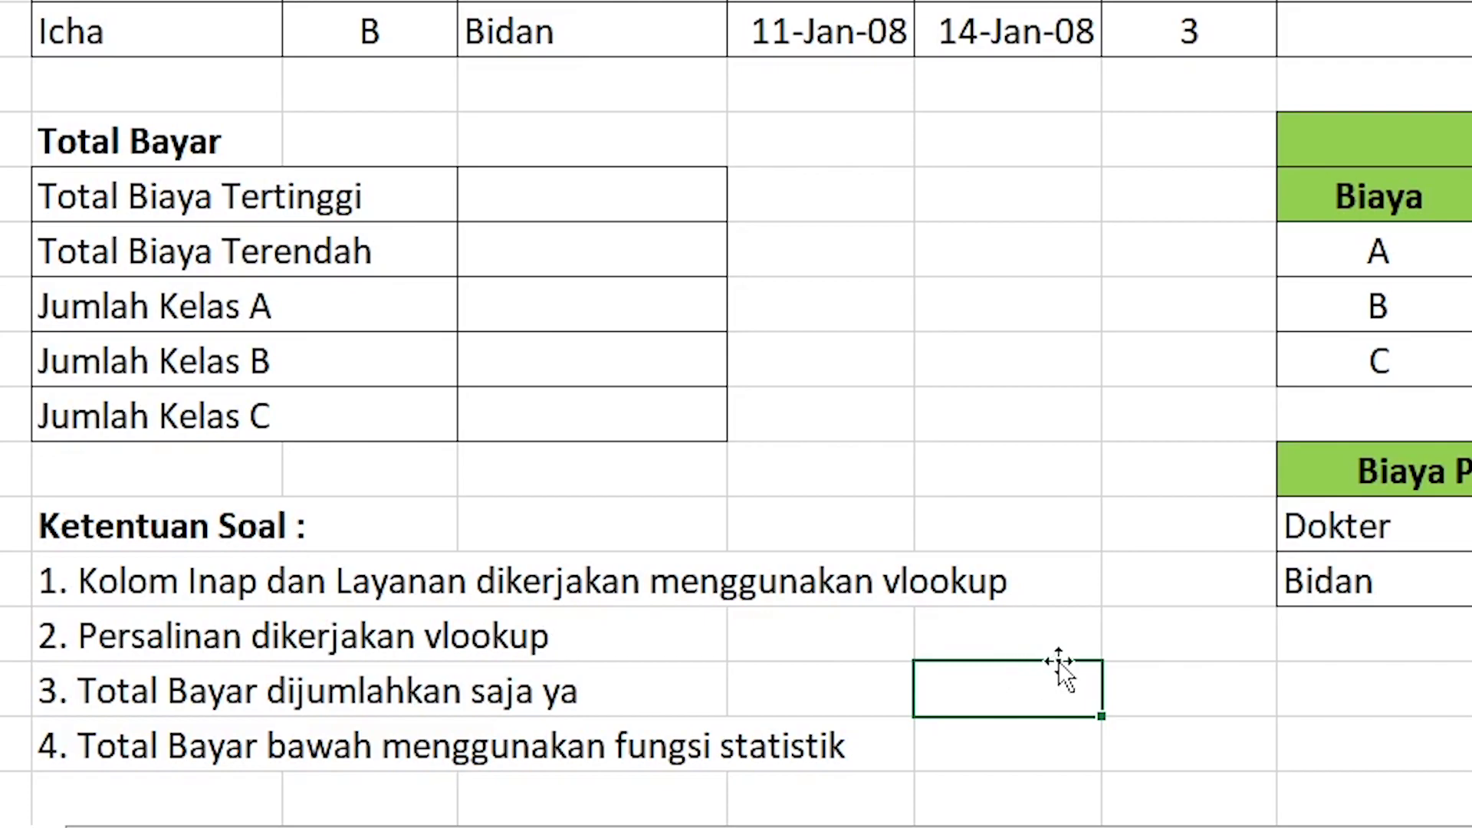
click(969, 374)
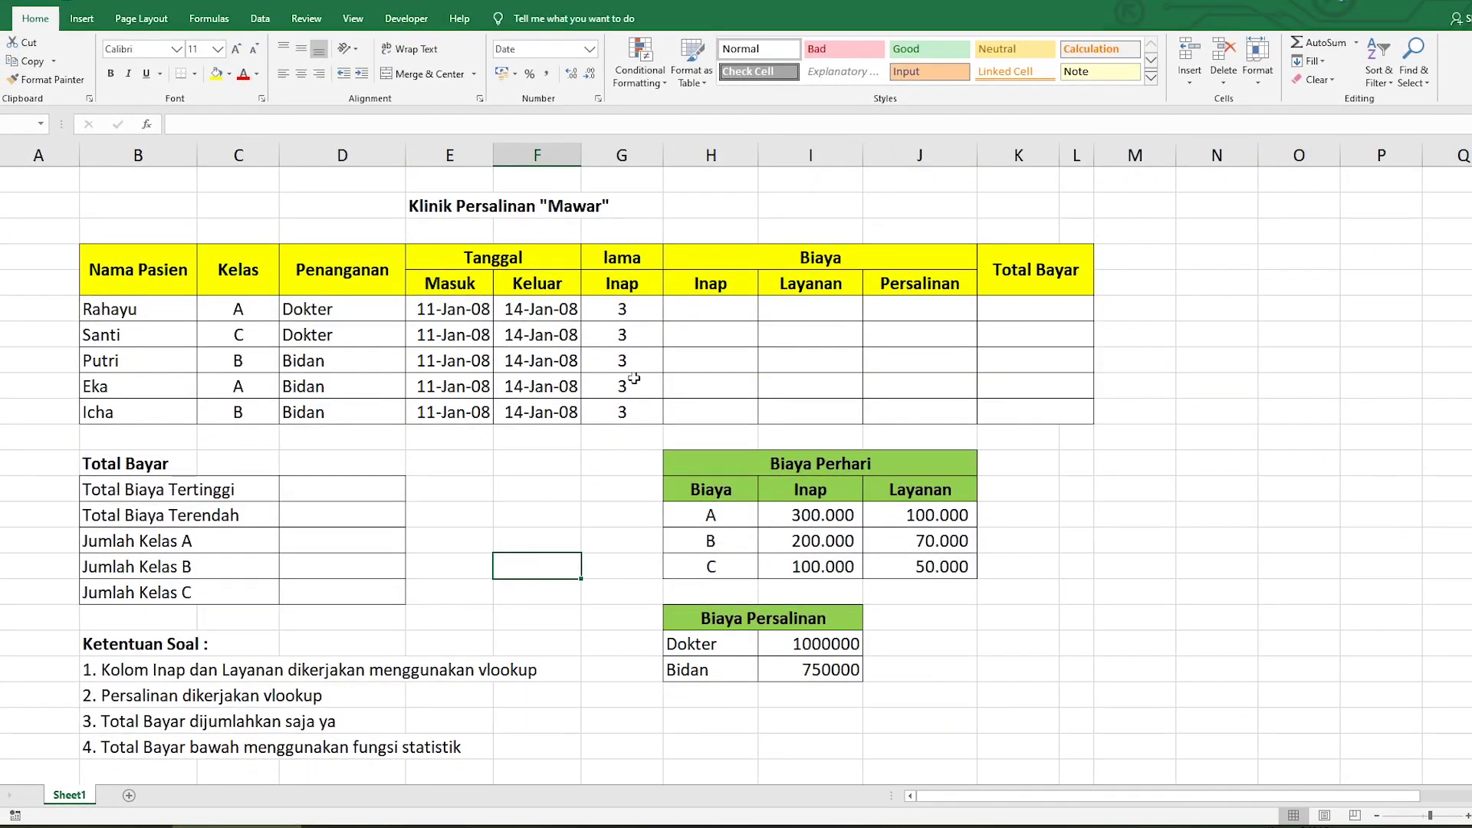
Enter =VLOOKUP(C6;H14:J16;2;FALSE)*G6 in H6 for the first patient's Inap cost, 900.000
click(682, 308)
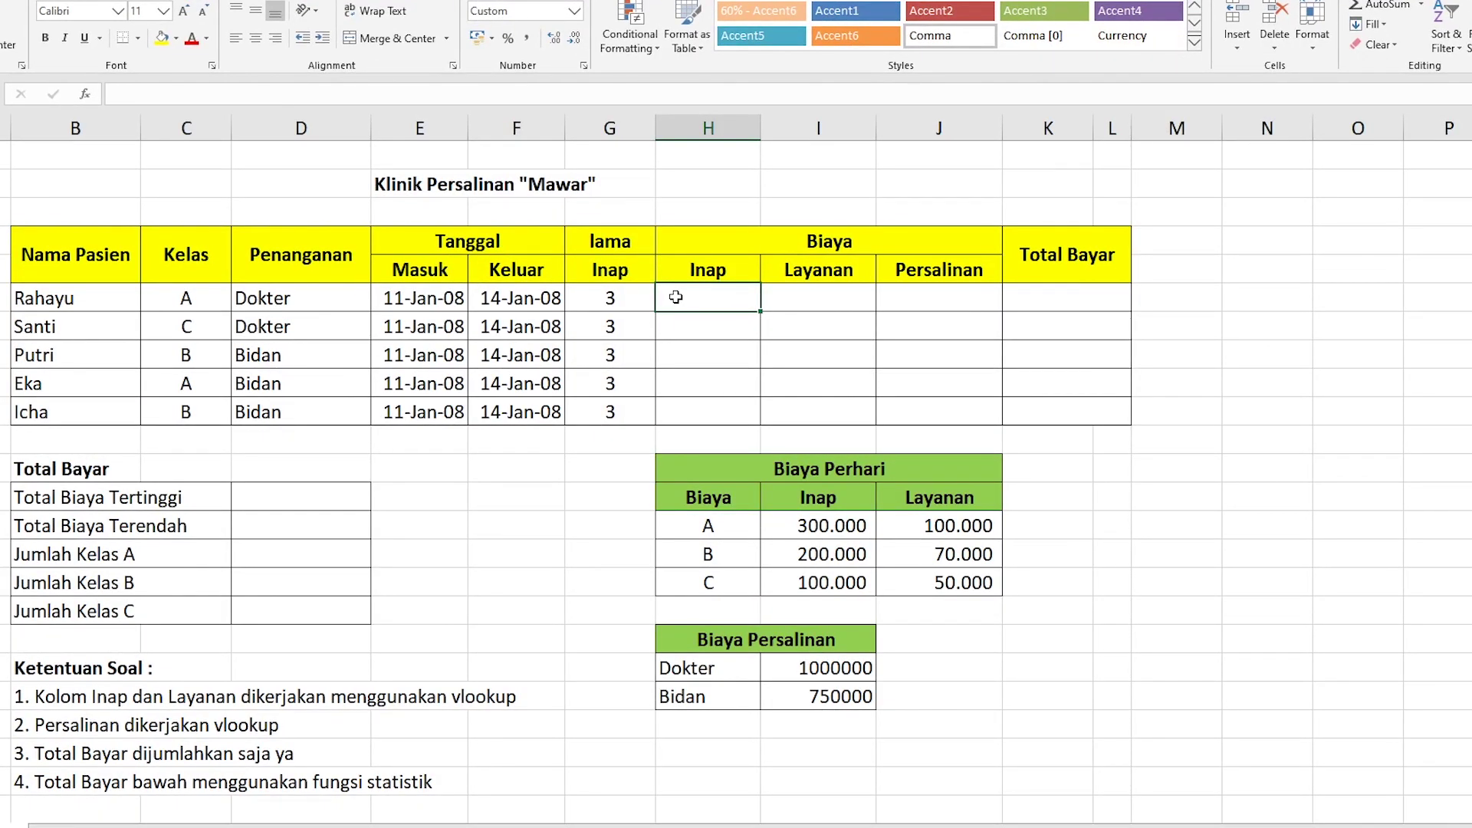
text(=v)
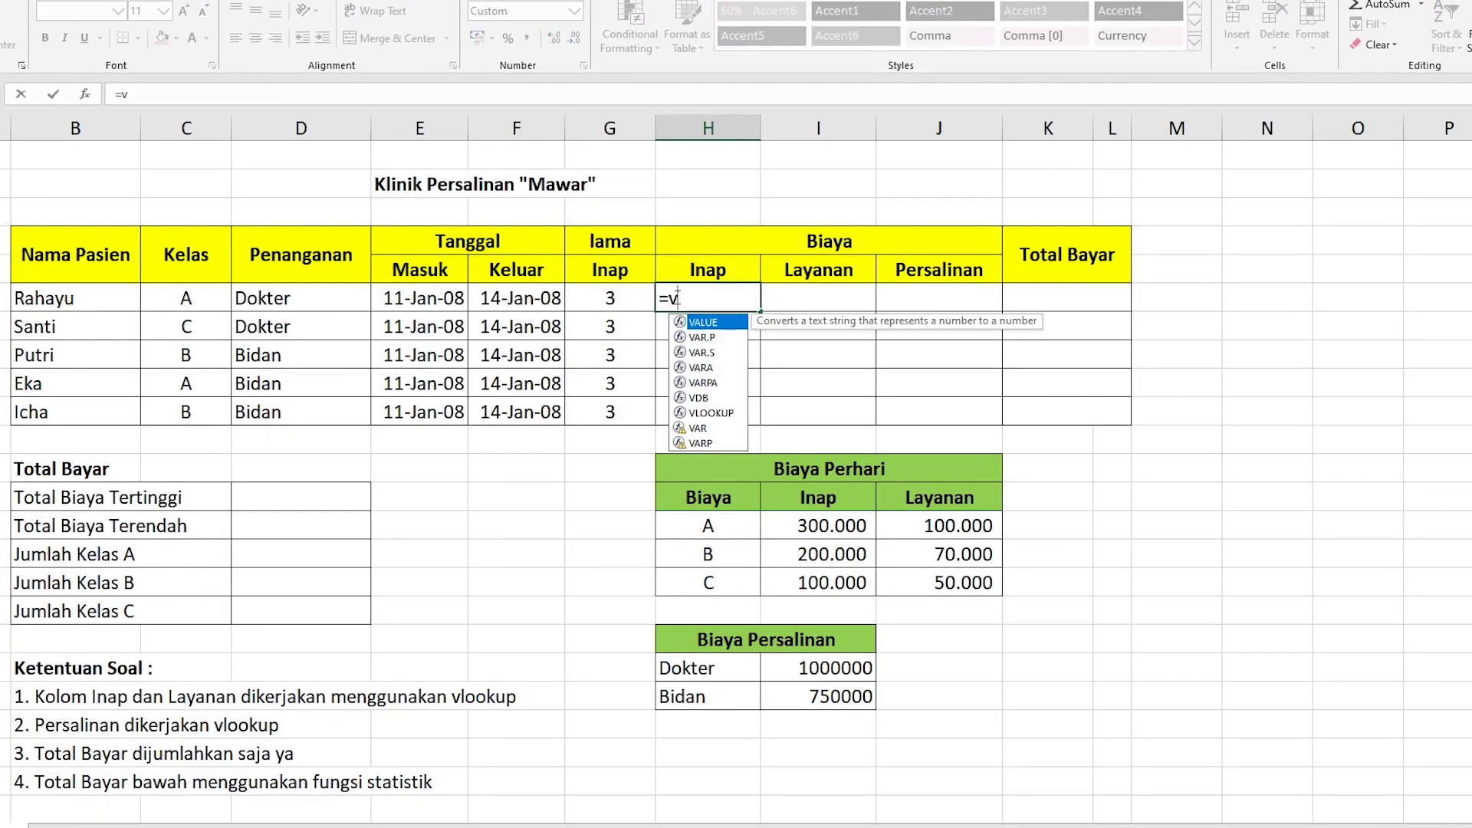
text(lookup)
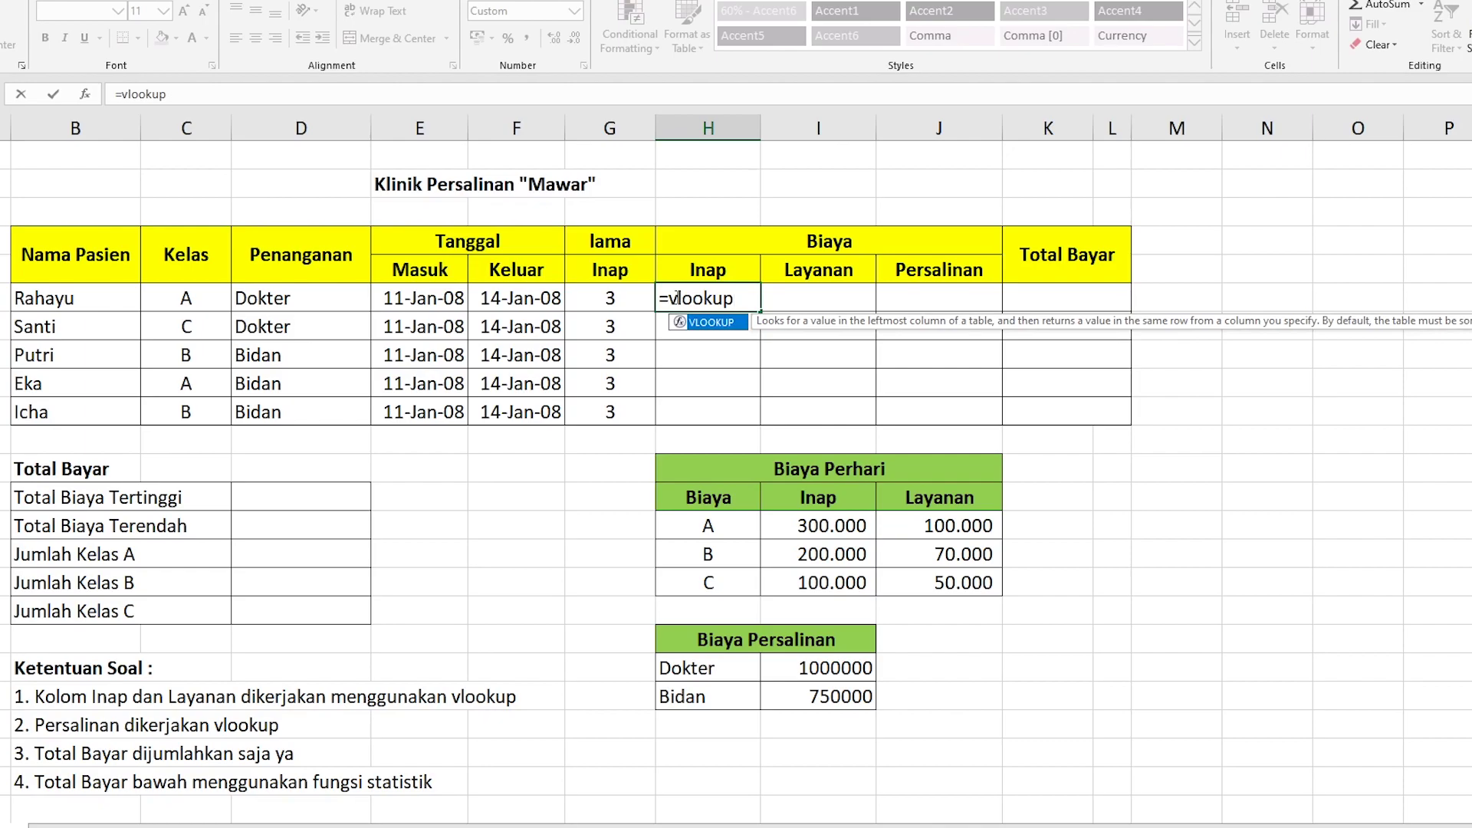
text(()
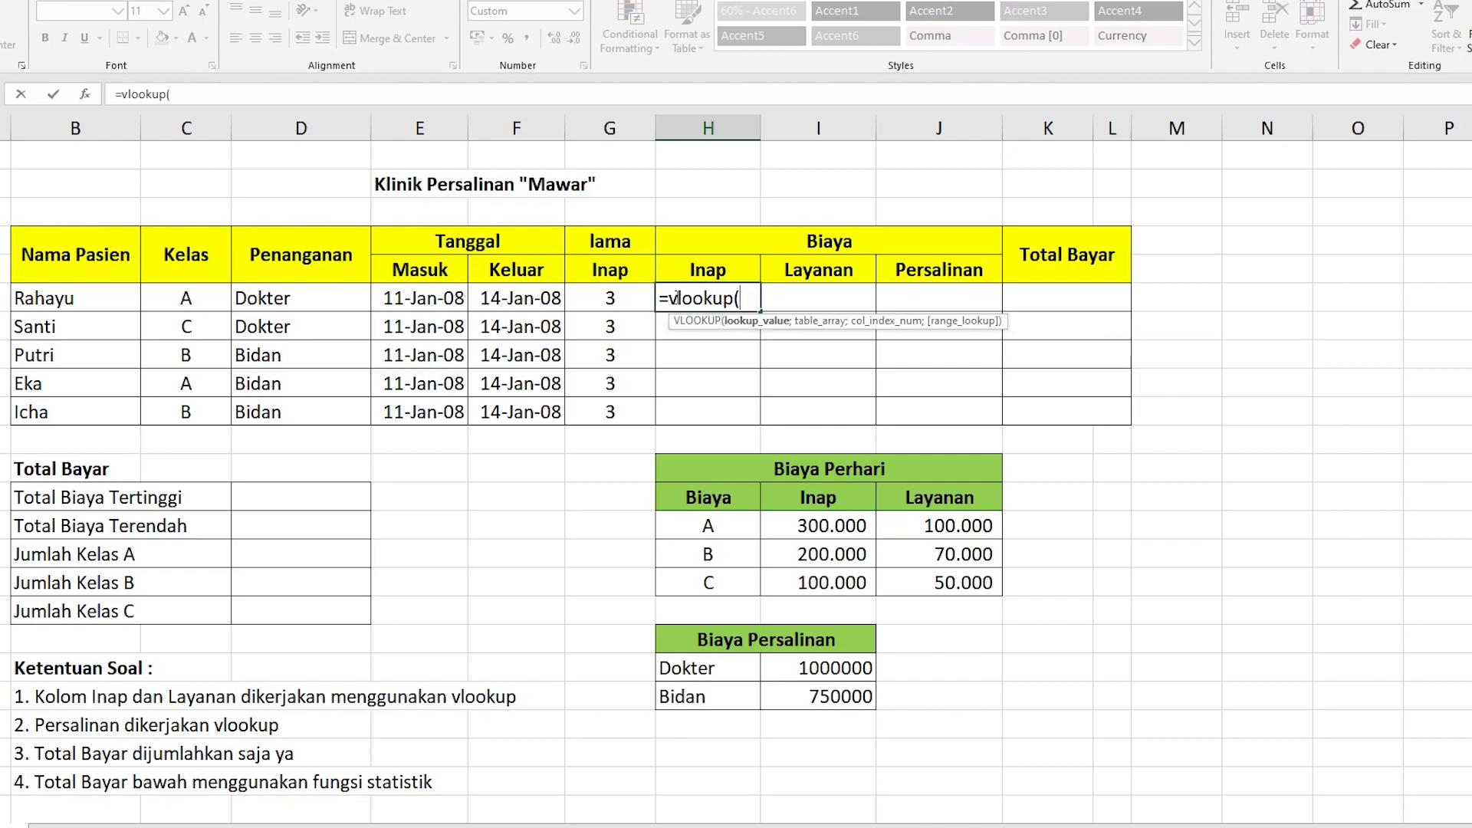
text(c6;)
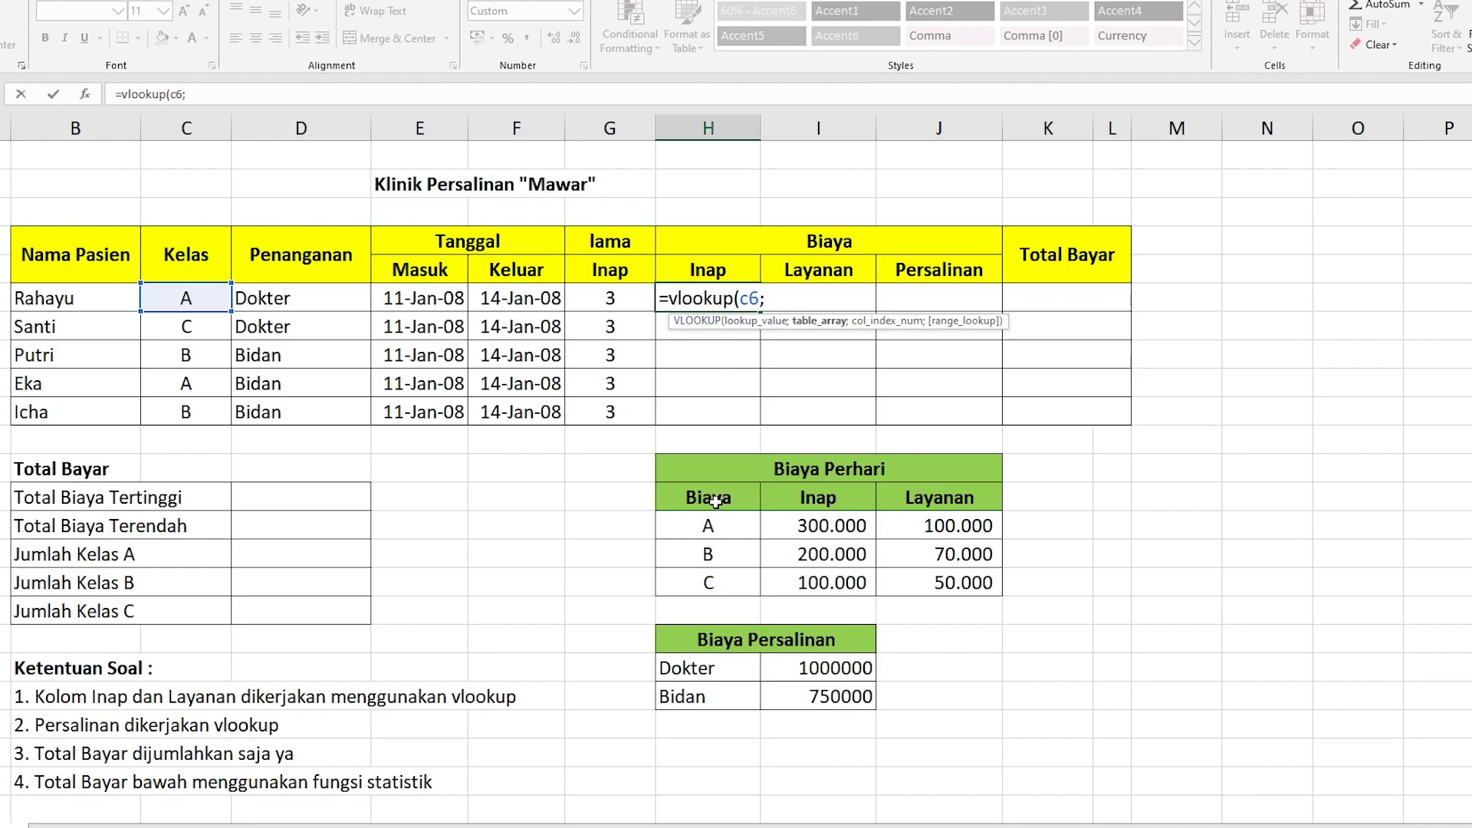
drag(696, 522, 971, 577)
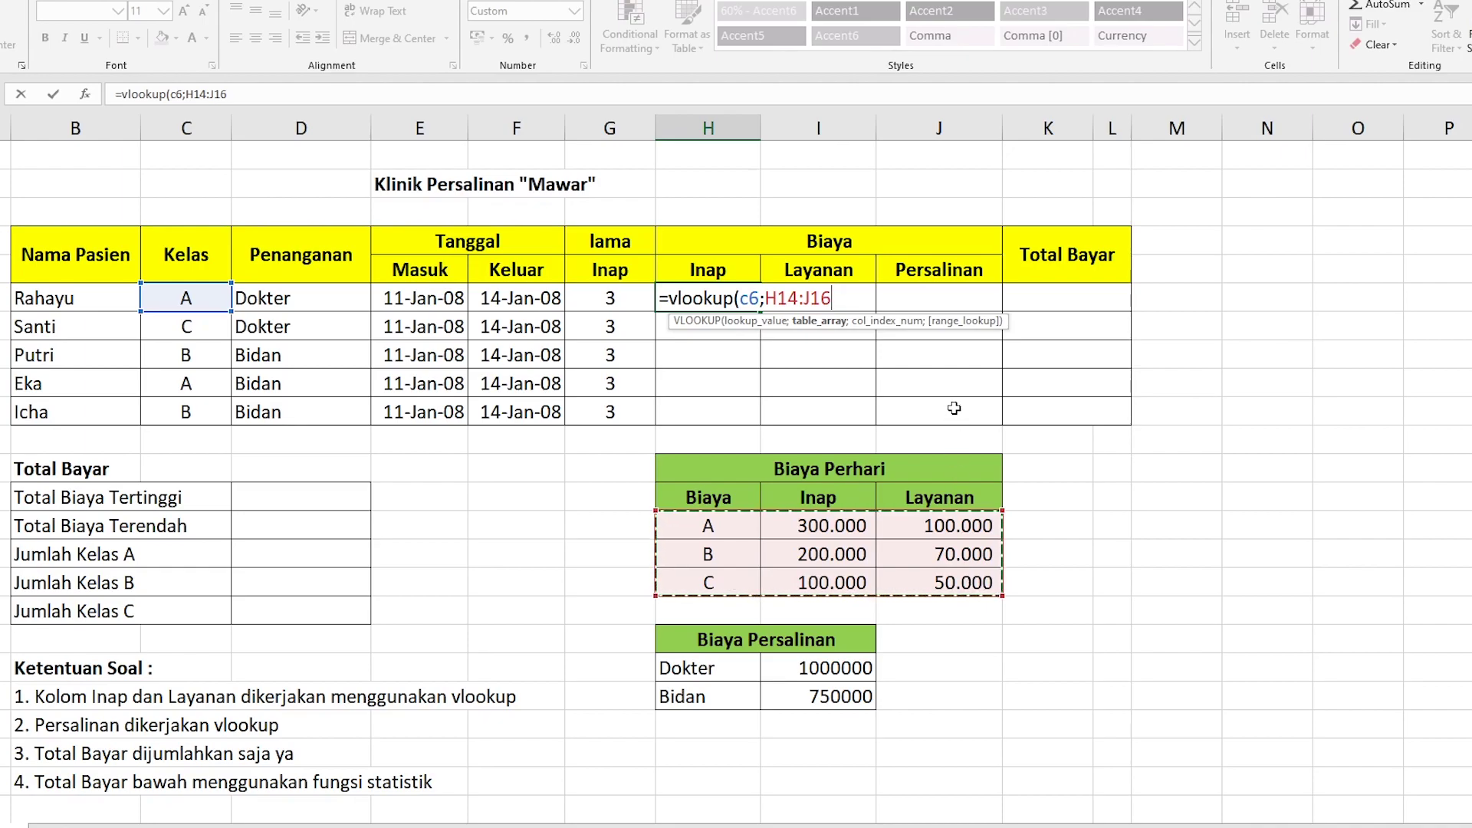
text(;)
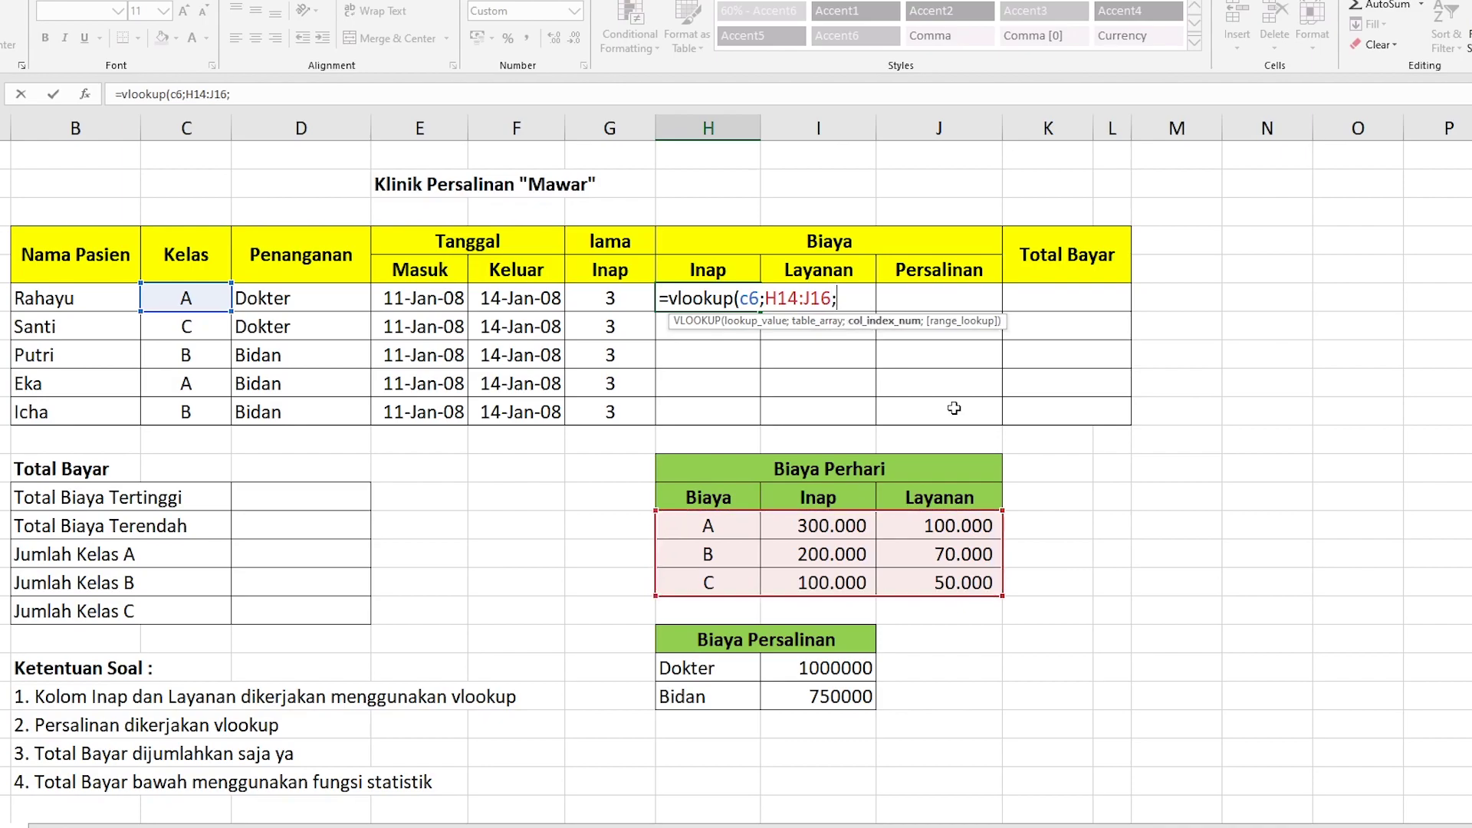
text(2)
text(;)
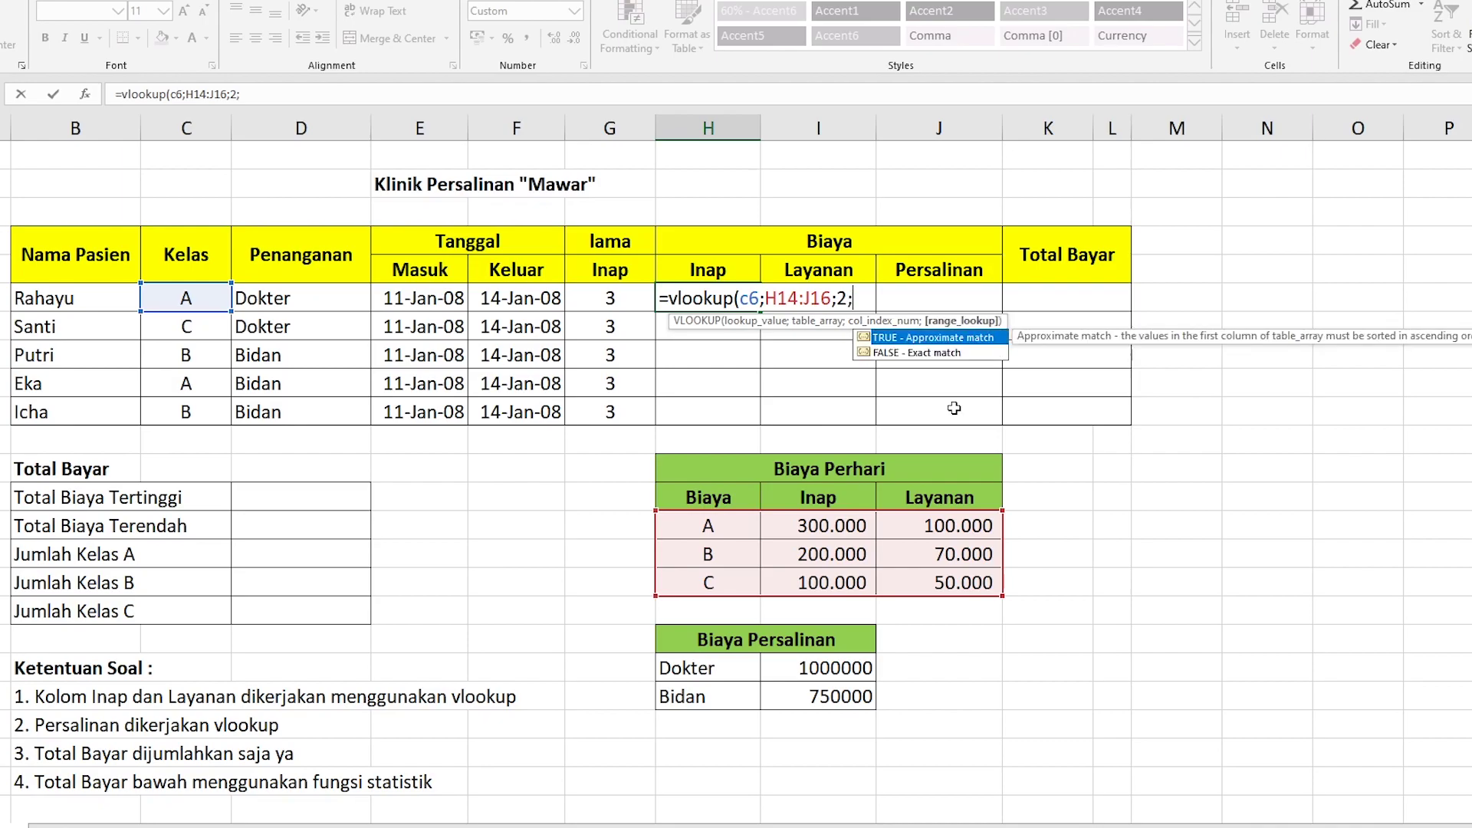
text(false)
text())
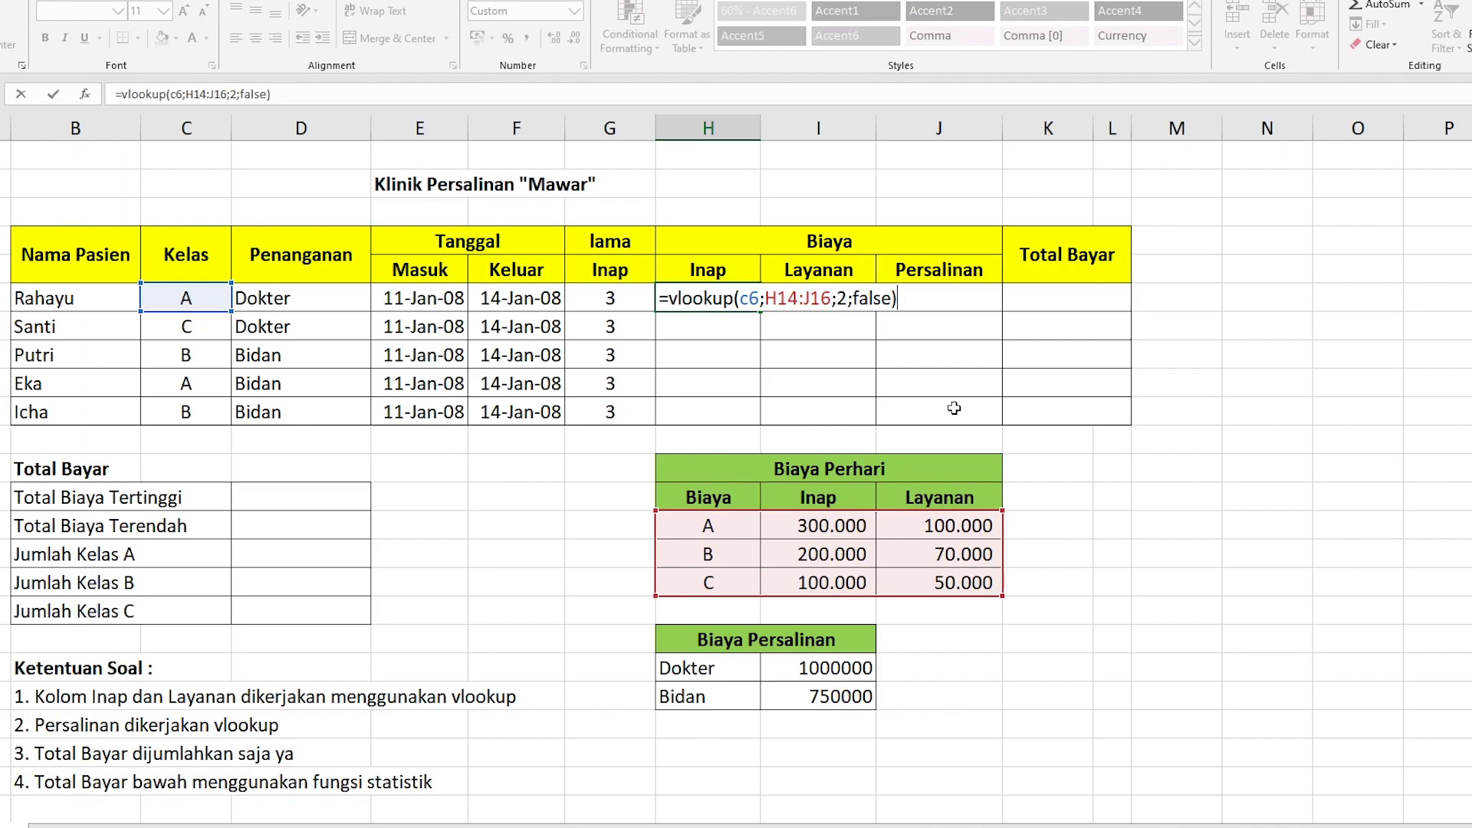
text(*)
click(634, 295)
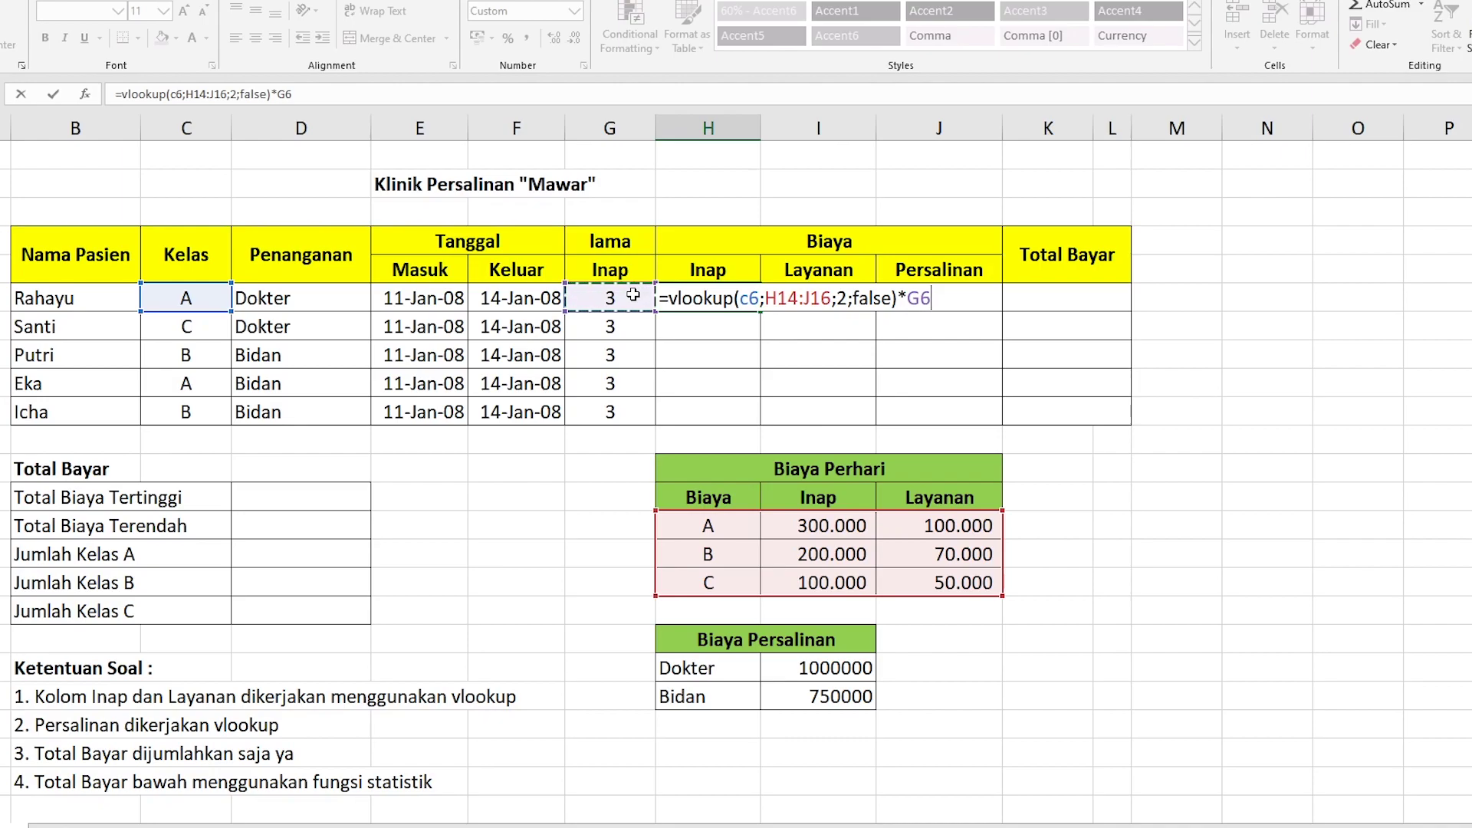
key(Return)
click(716, 300)
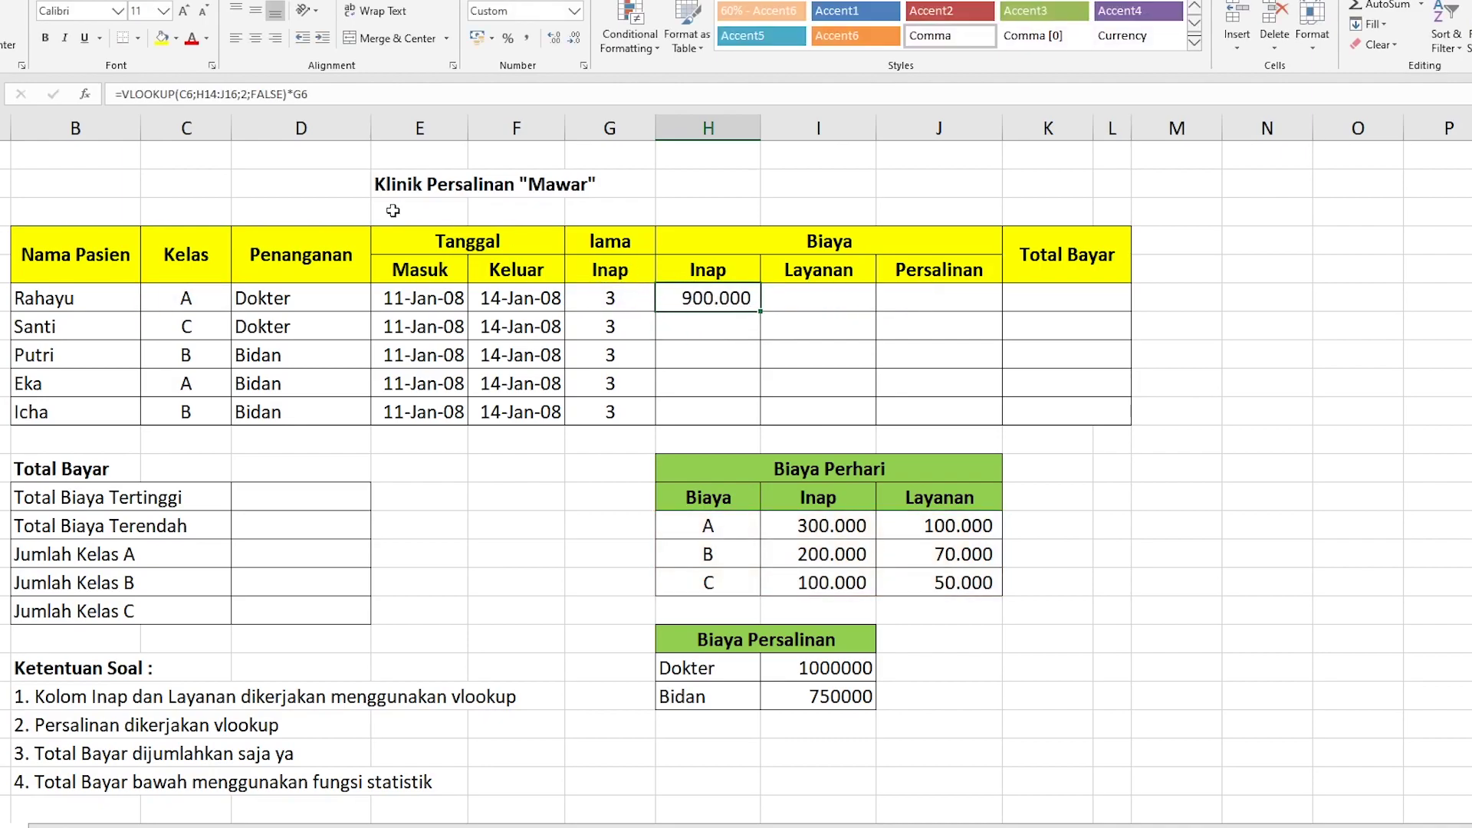
click(206, 94)
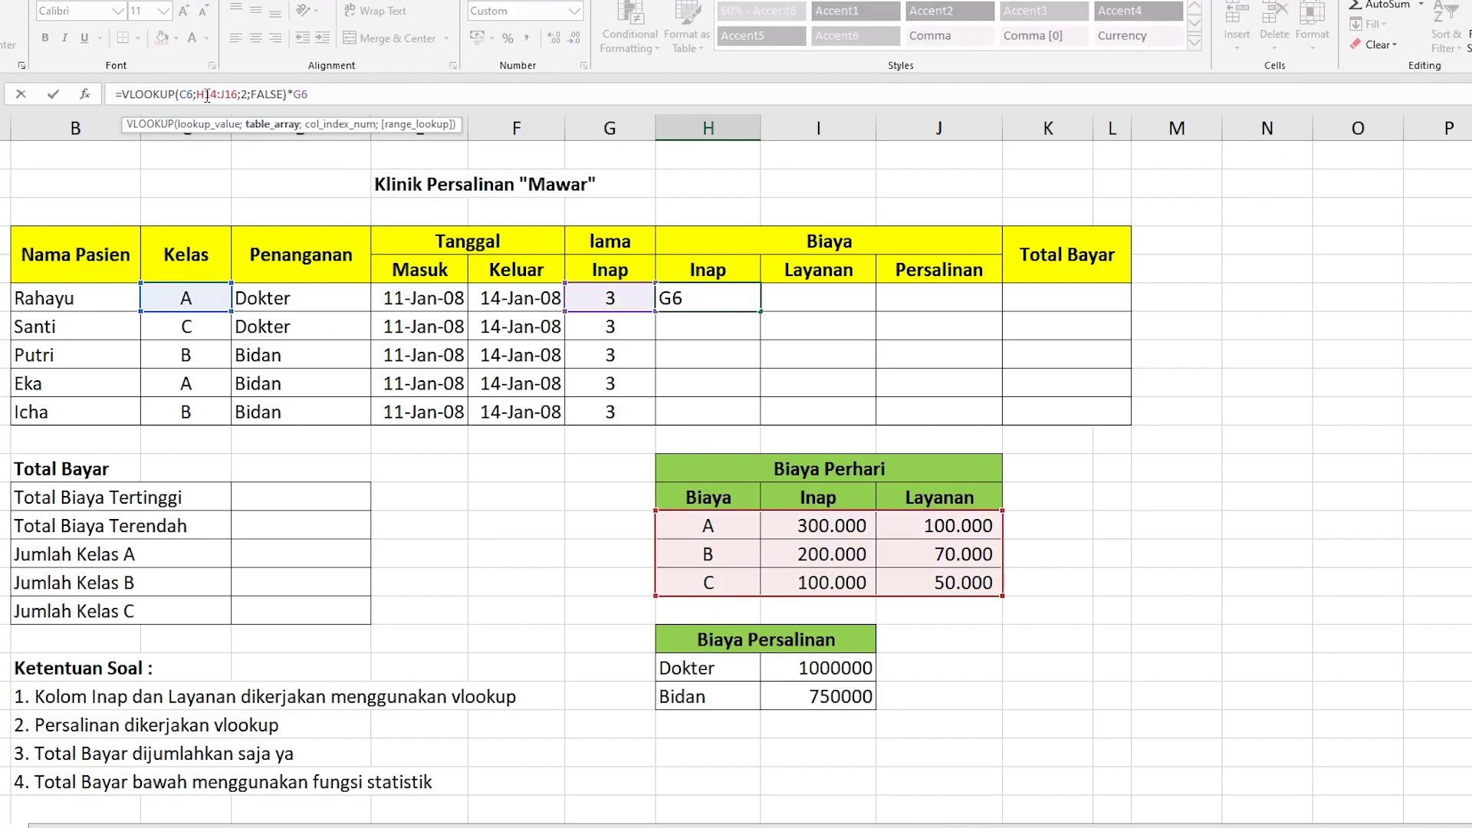
Lock the rate range as $H$14:$J$16 and fill Inap costs down to H10
key(F4)
click(238, 95)
key(F4)
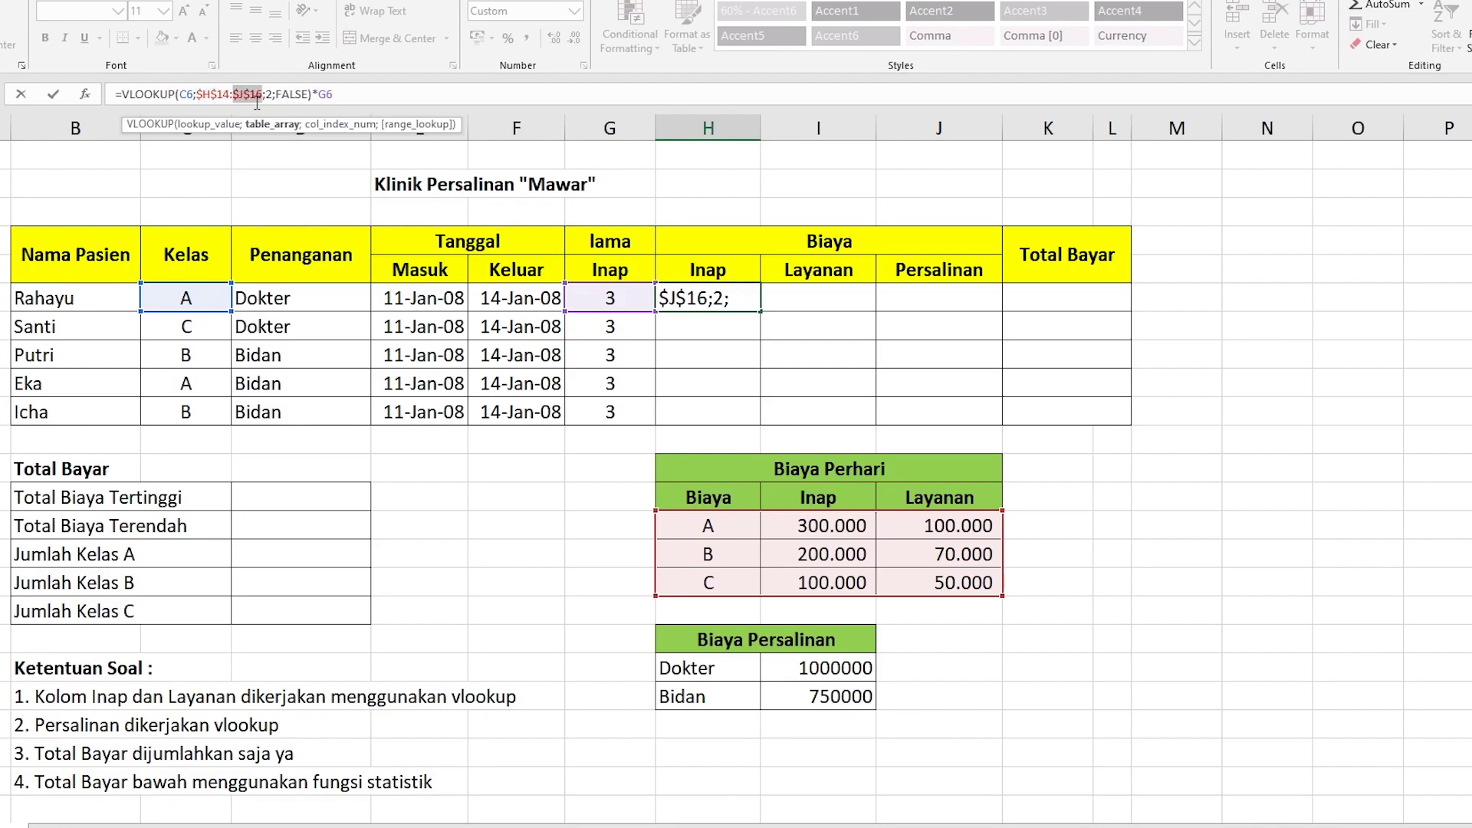
key(Return)
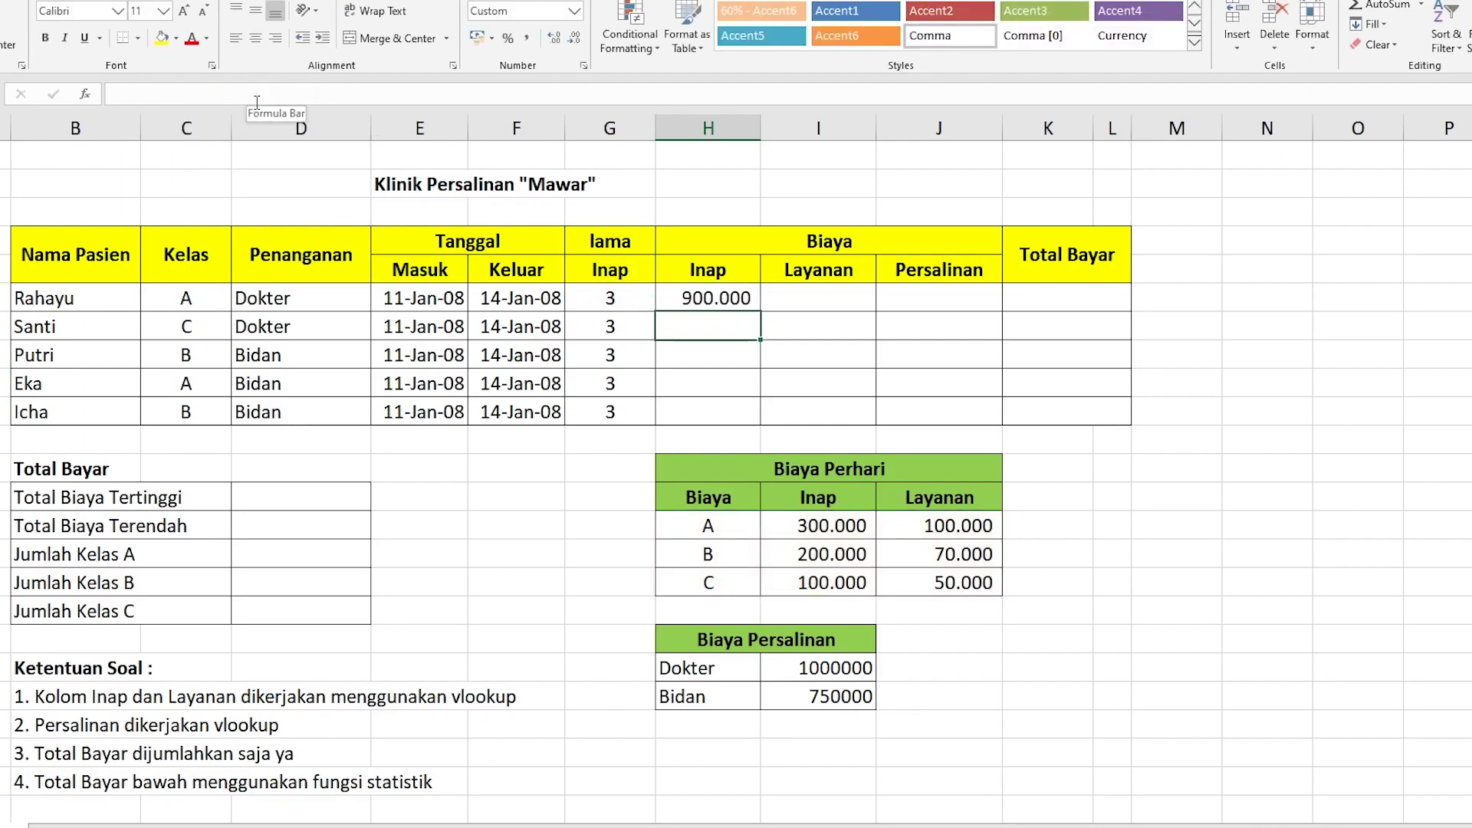
click(755, 294)
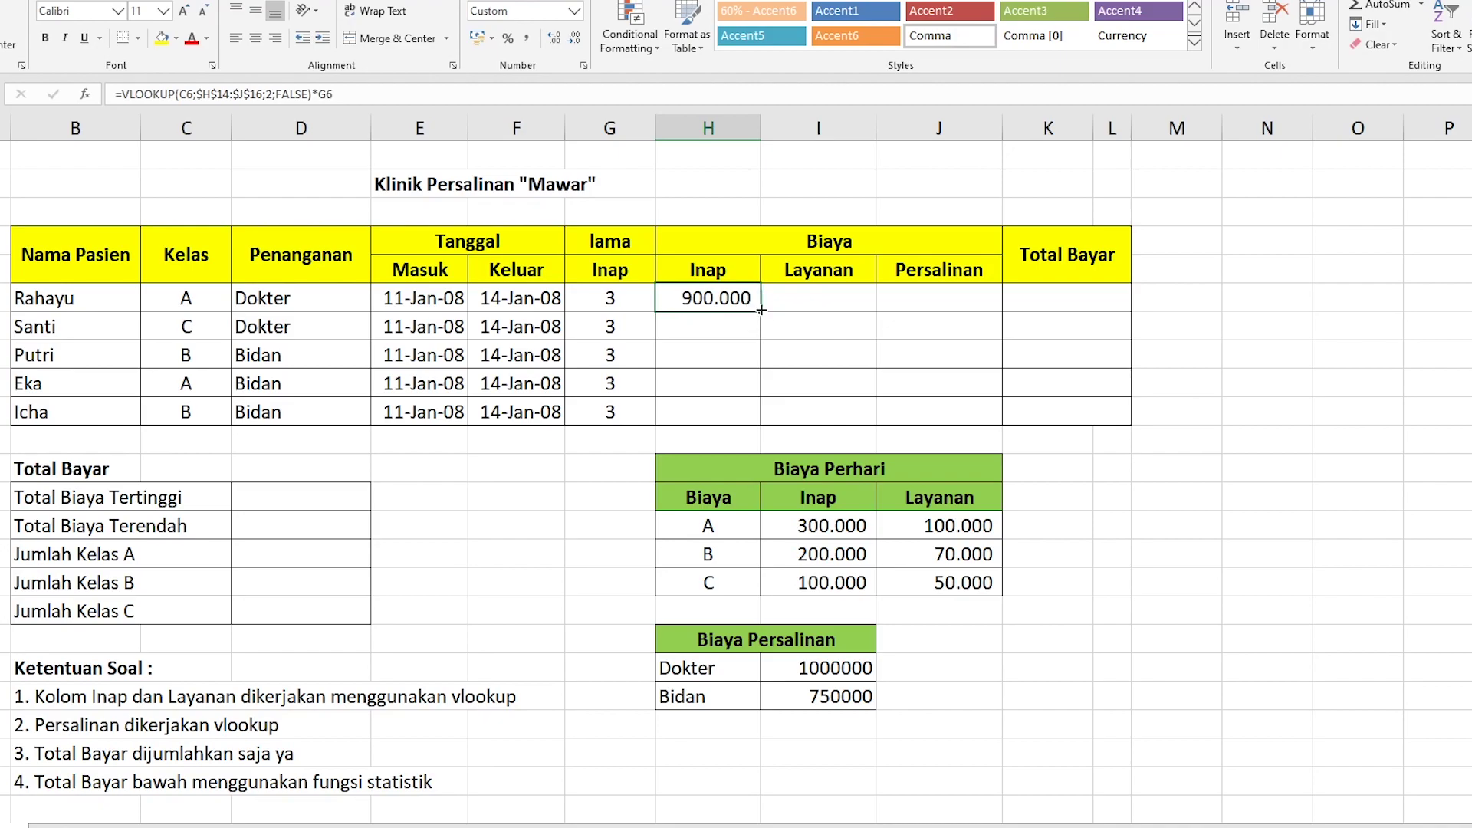
drag(760, 311, 767, 420)
click(807, 302)
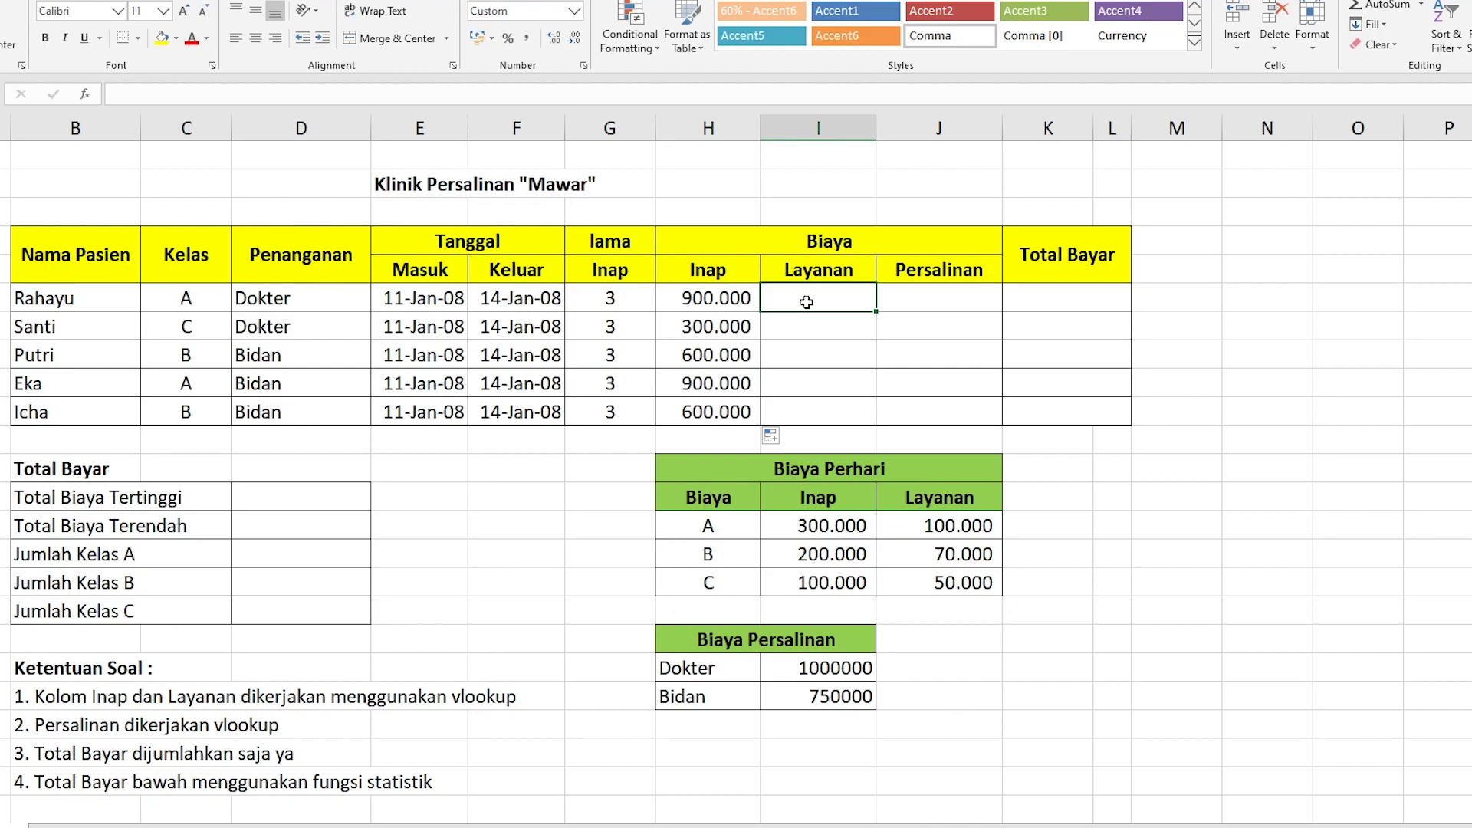
Enter =VLOOKUP(C6;H14:J16;3;FALSE)*G6 in I6 for the first patient's Layanan cost
text(=vlook)
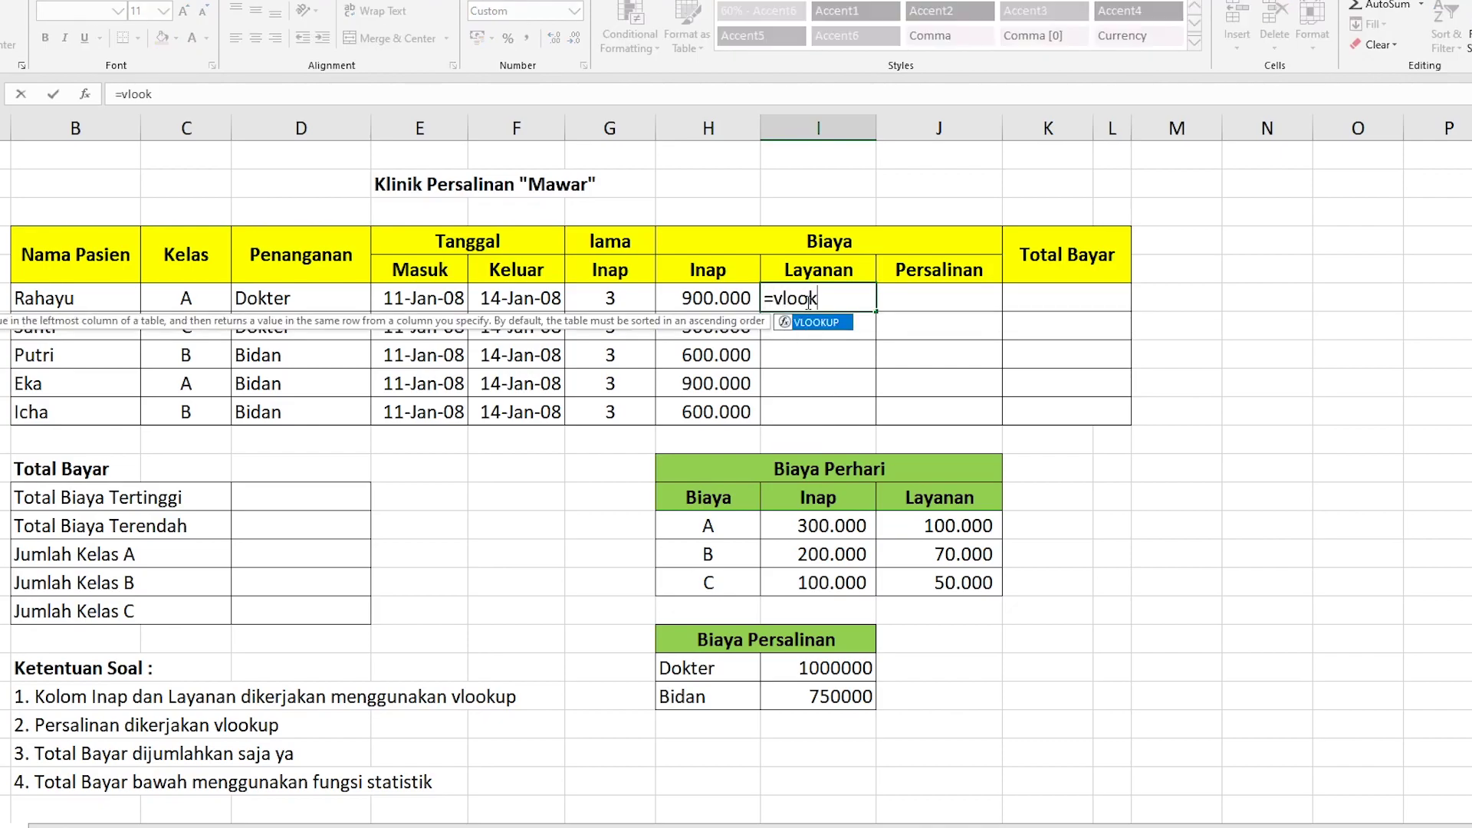
text(up(c6)
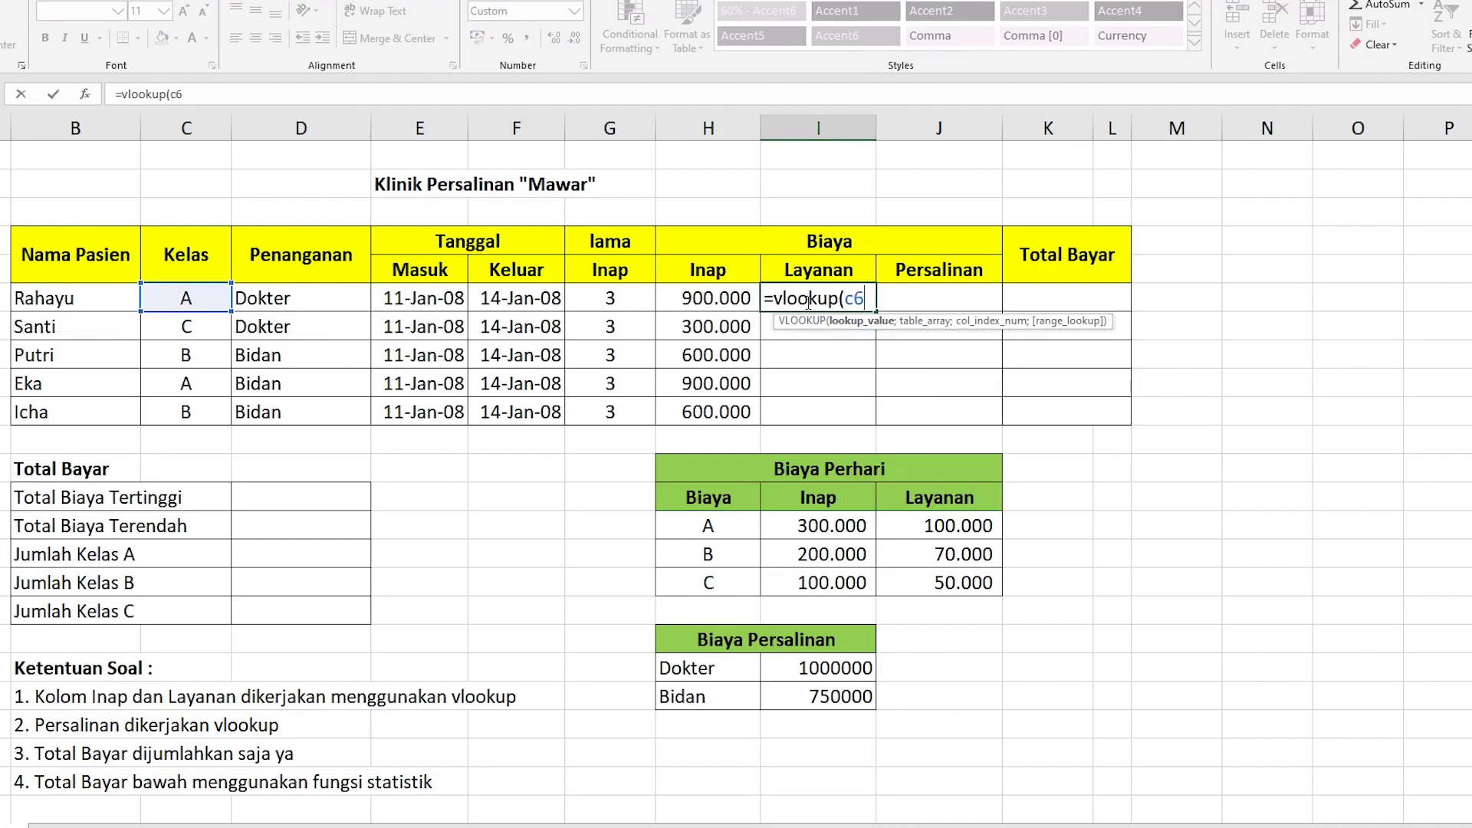
text(;)
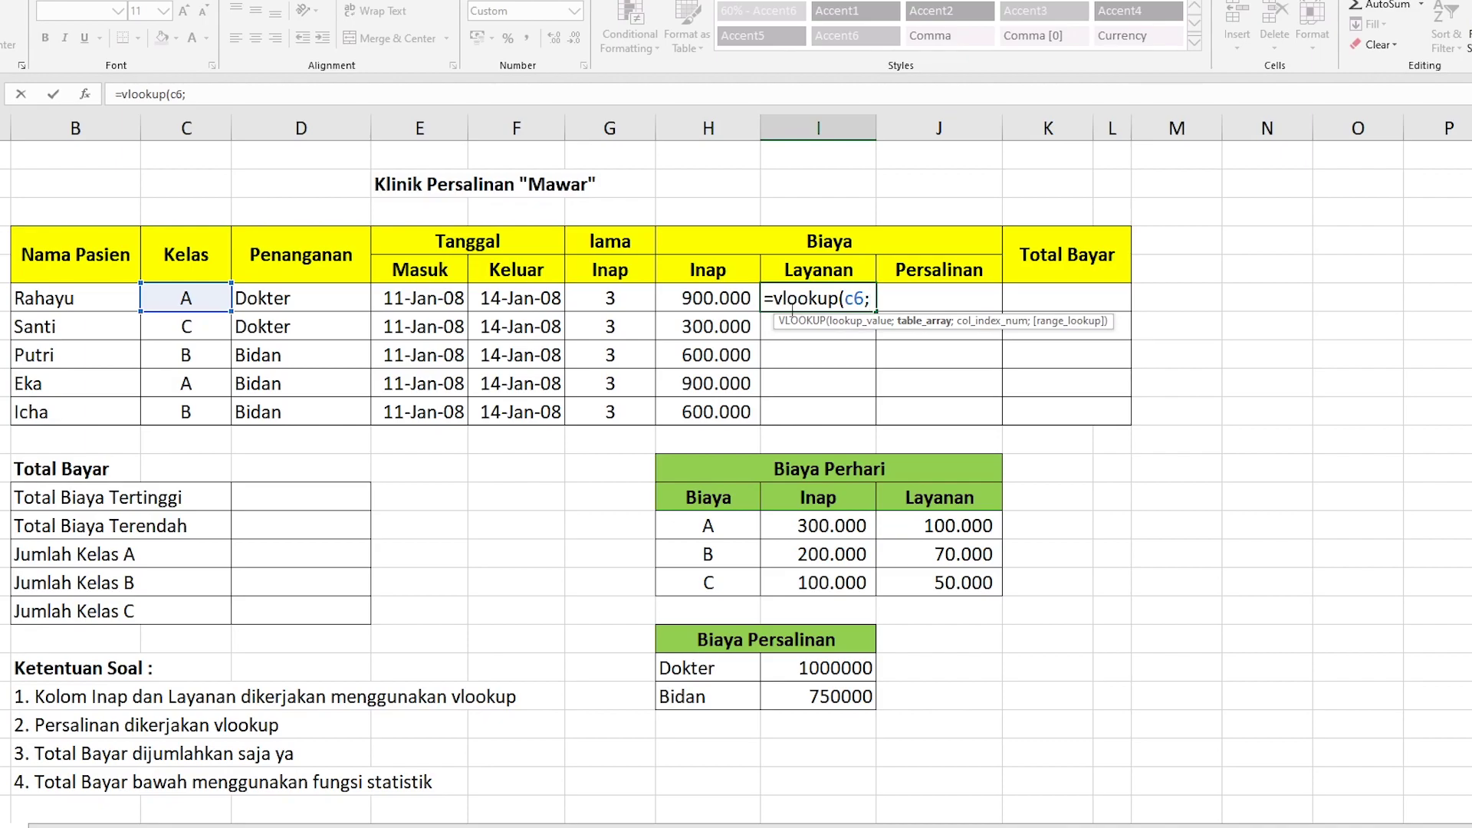
drag(706, 525, 946, 587)
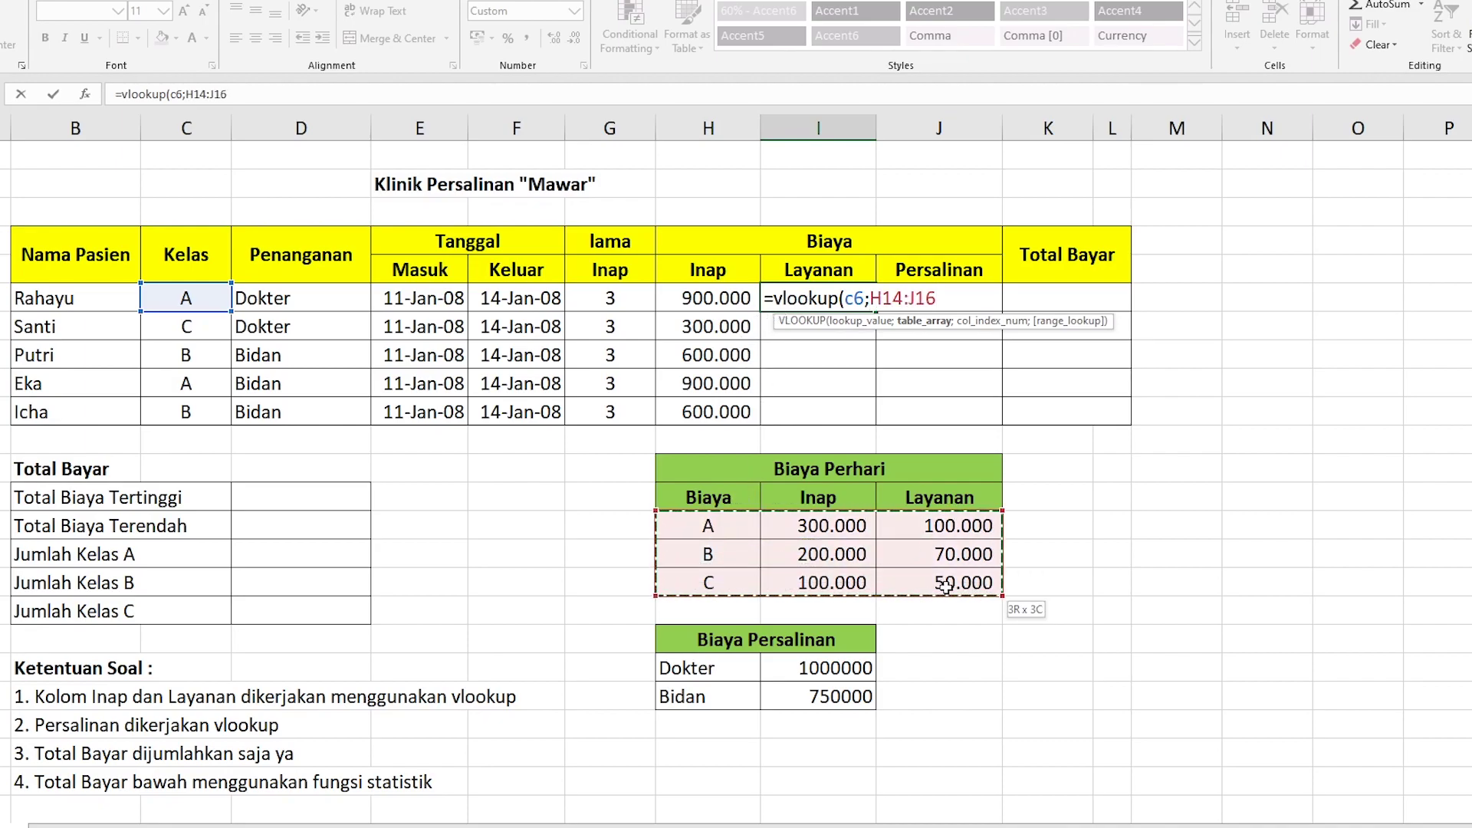
text(;H14:J16)
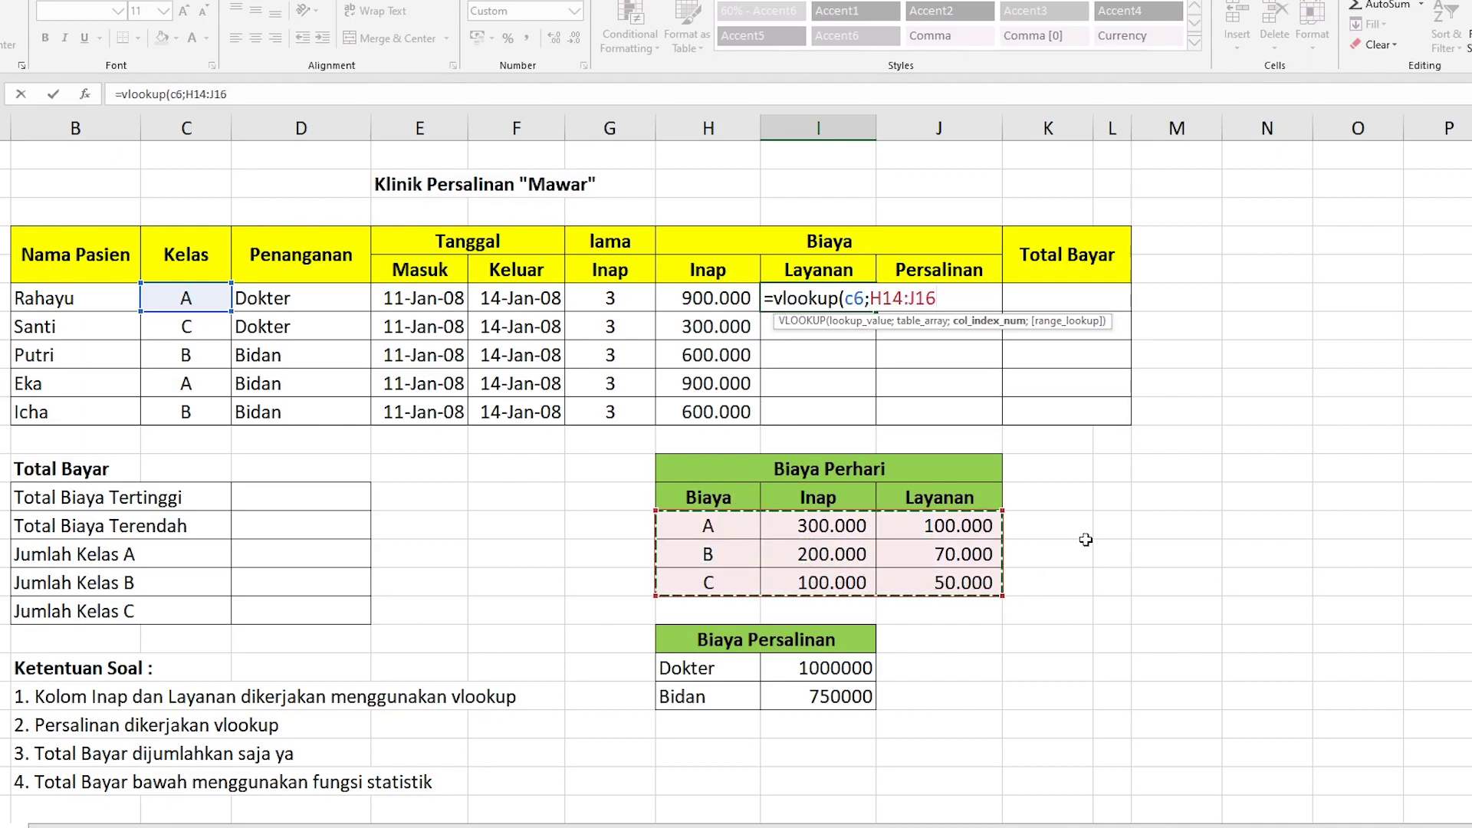
text(;)
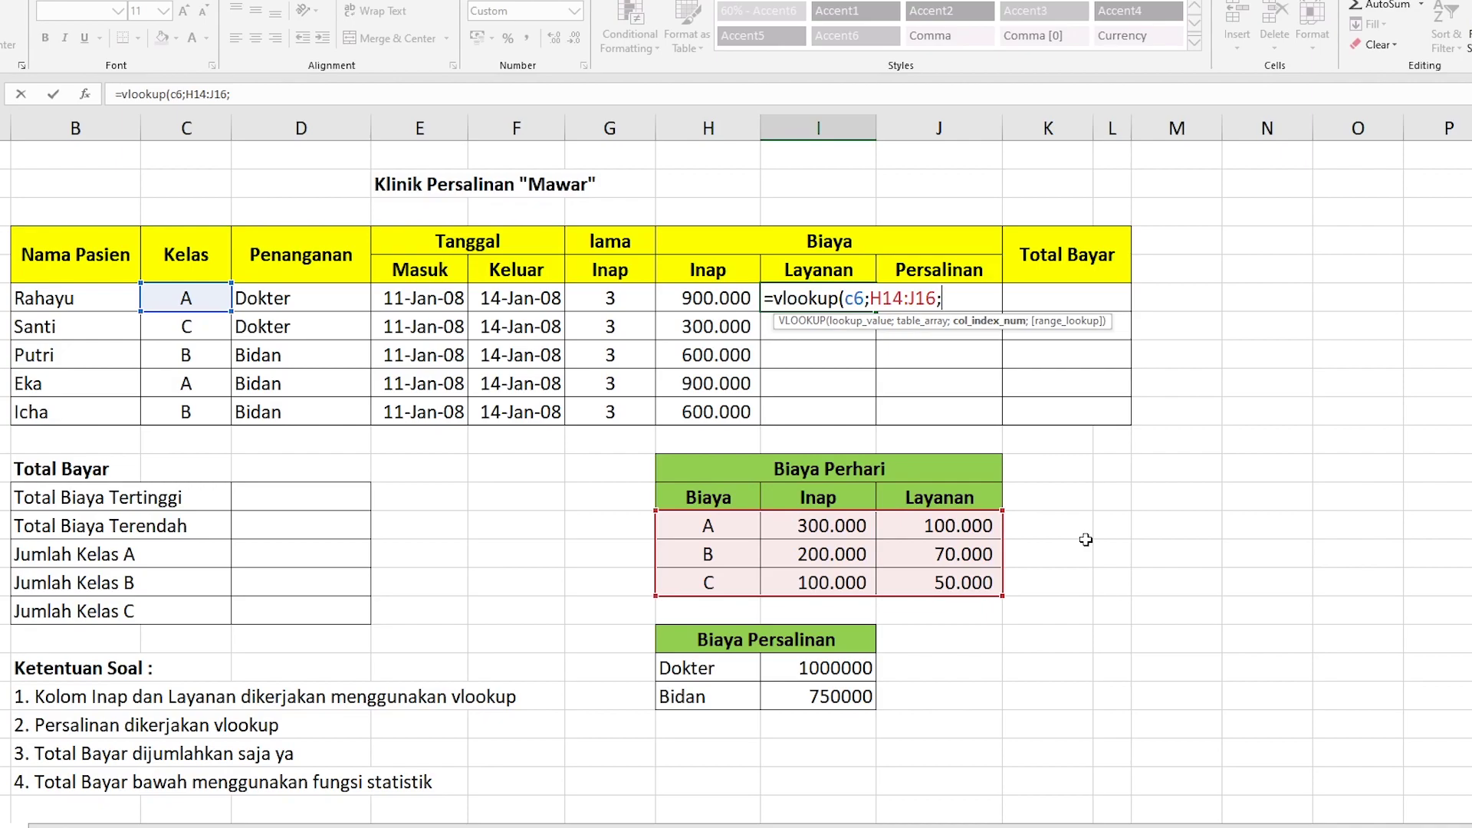
text(3)
text(;fa)
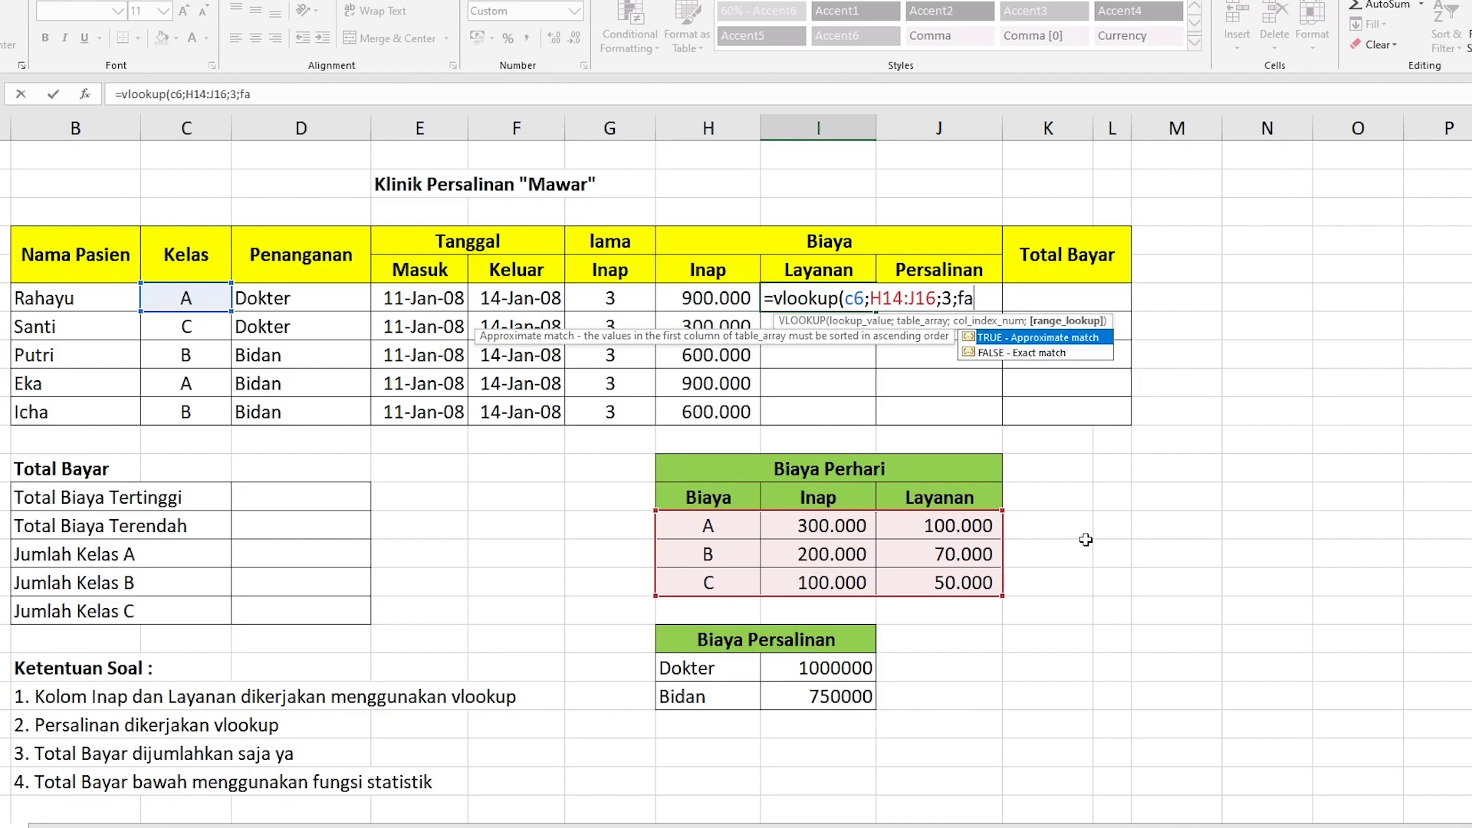
text(lse)
text()*g)
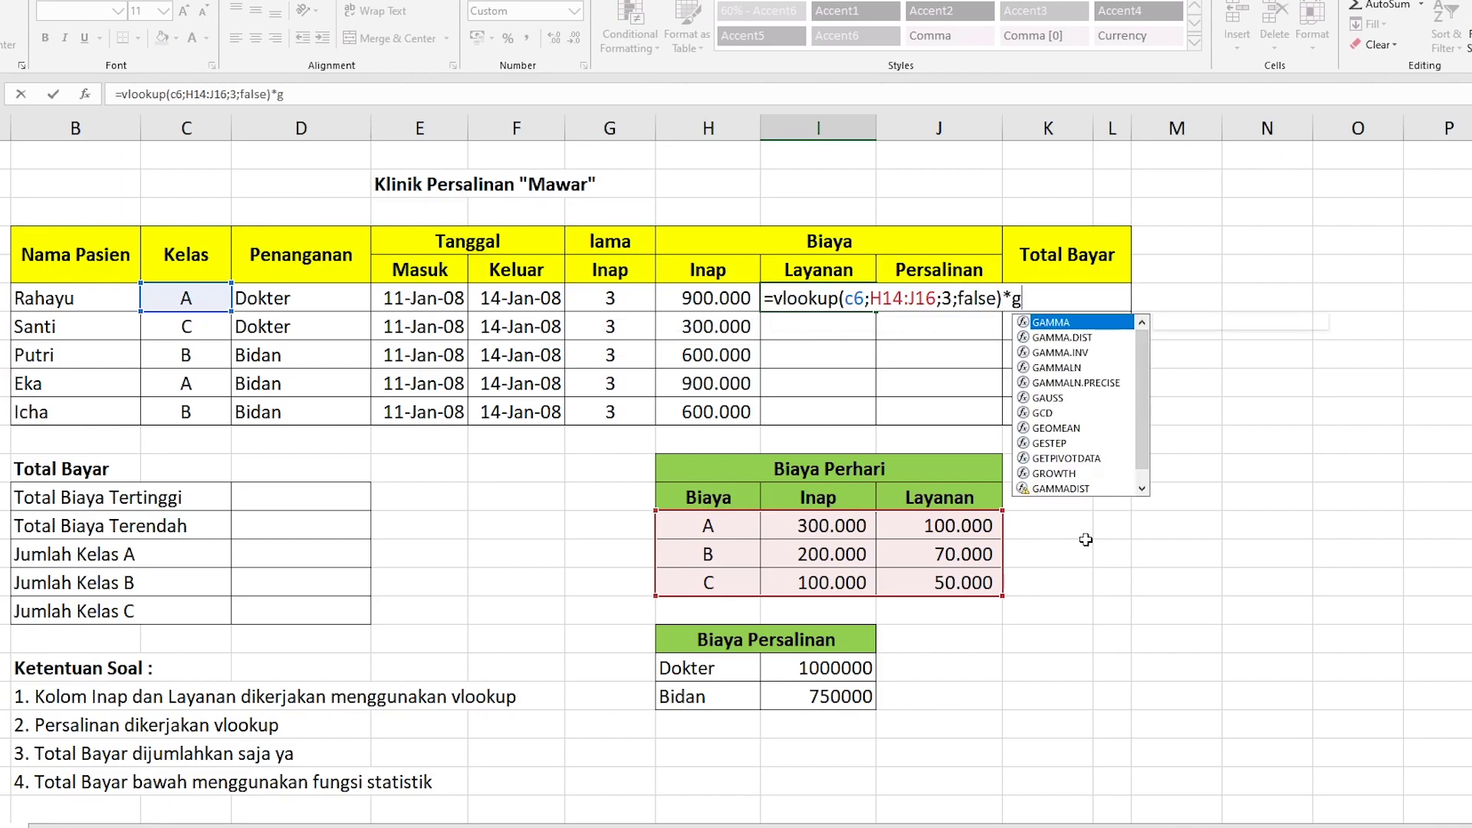
text(6)
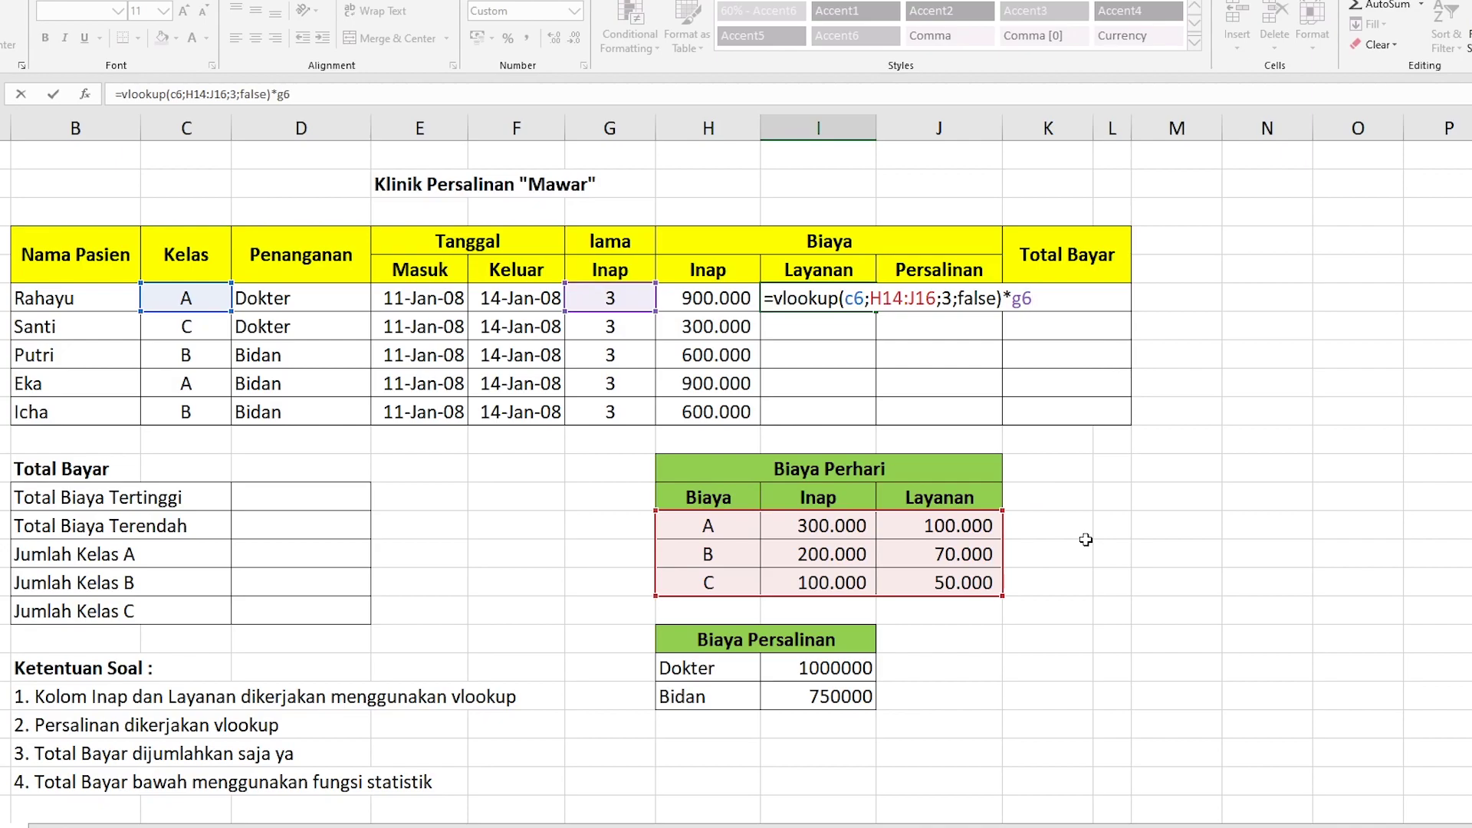
key(Return)
Make the range $H$14:$J$16 absolute and fill Layanan down to I10: 300.000, 150.000, 210.000, 300.000, 210.000
click(829, 299)
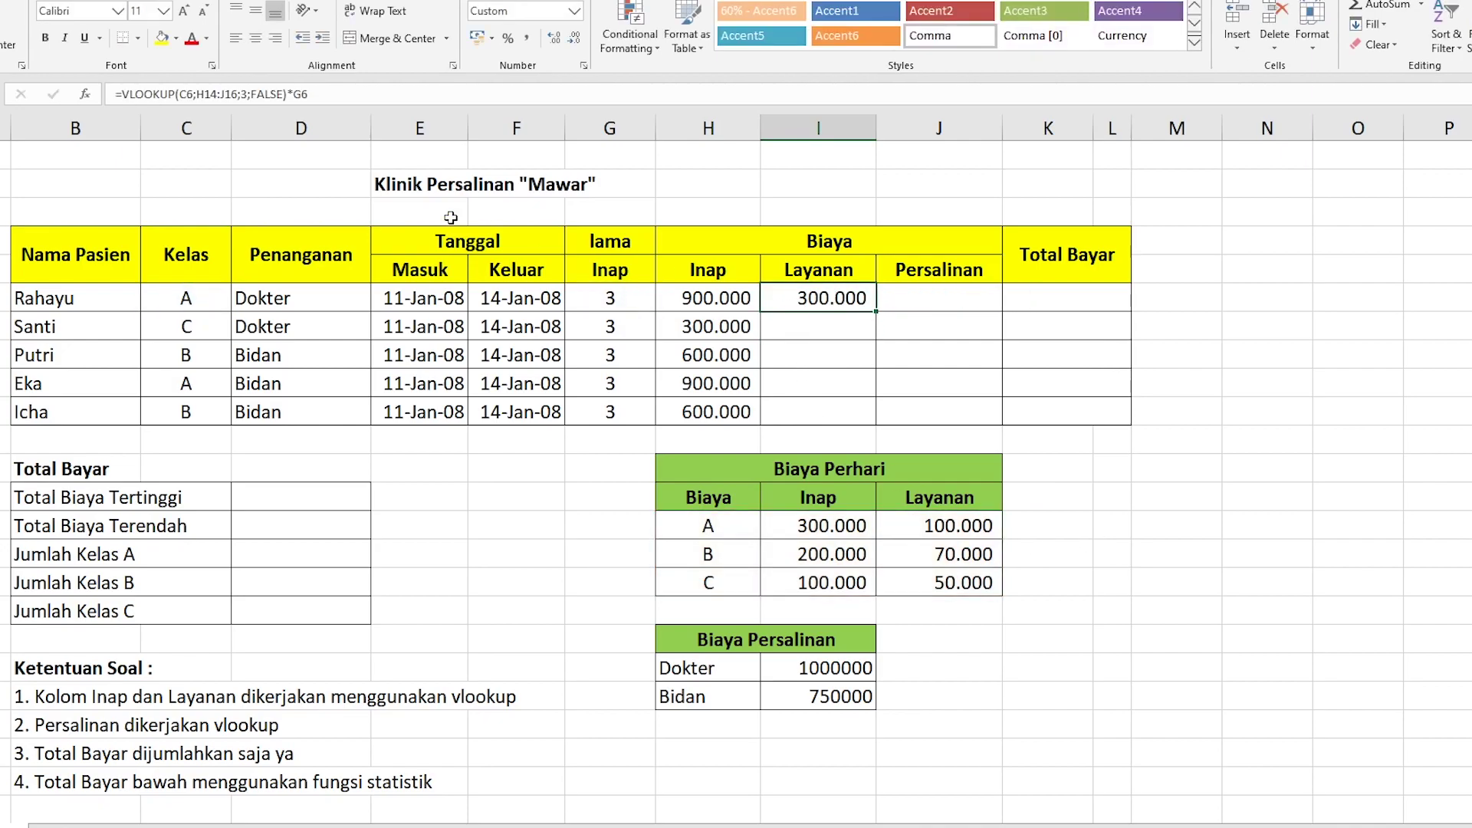
click(207, 90)
key(F4)
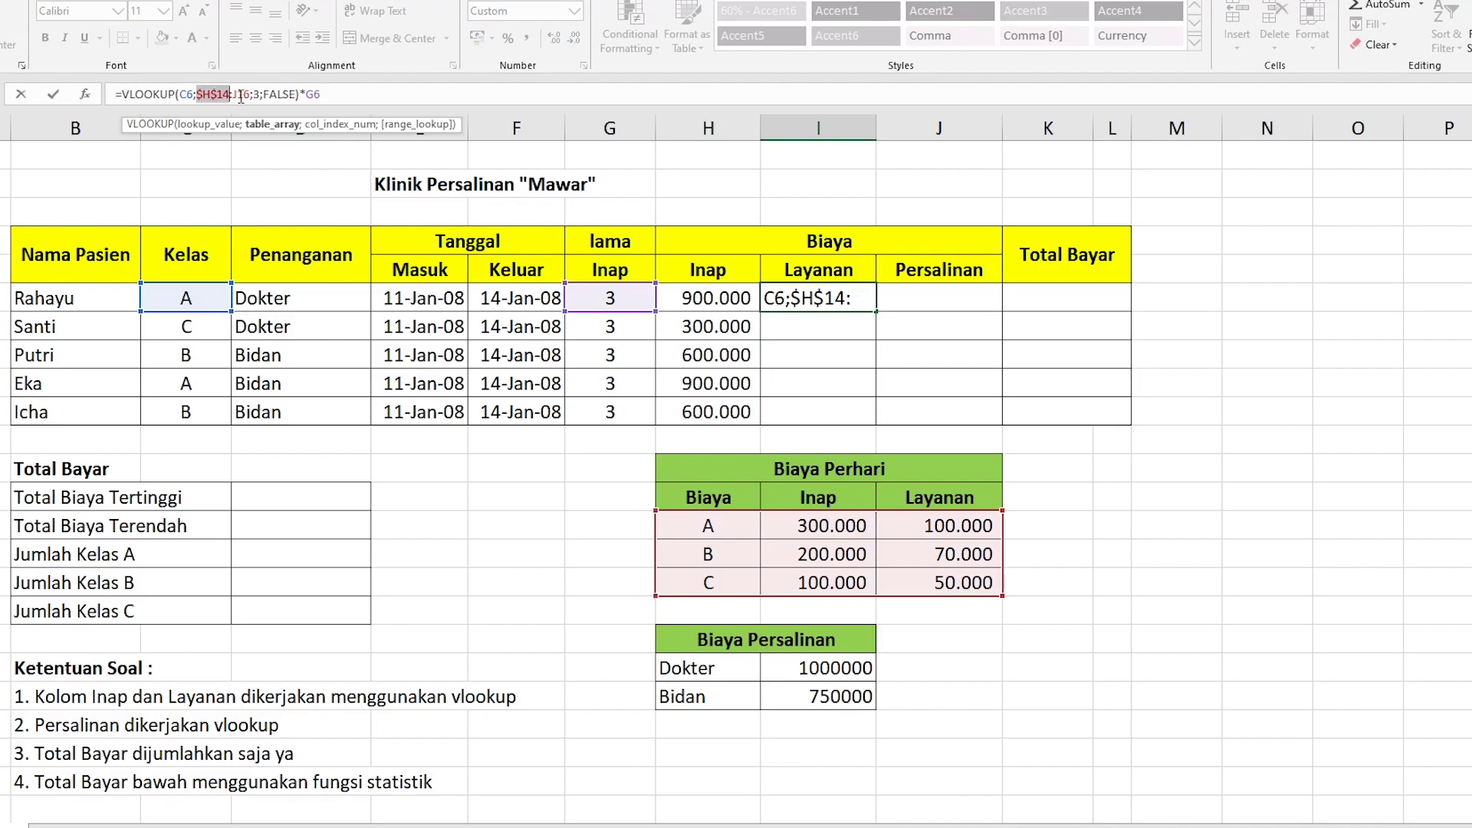
click(240, 93)
key(F4)
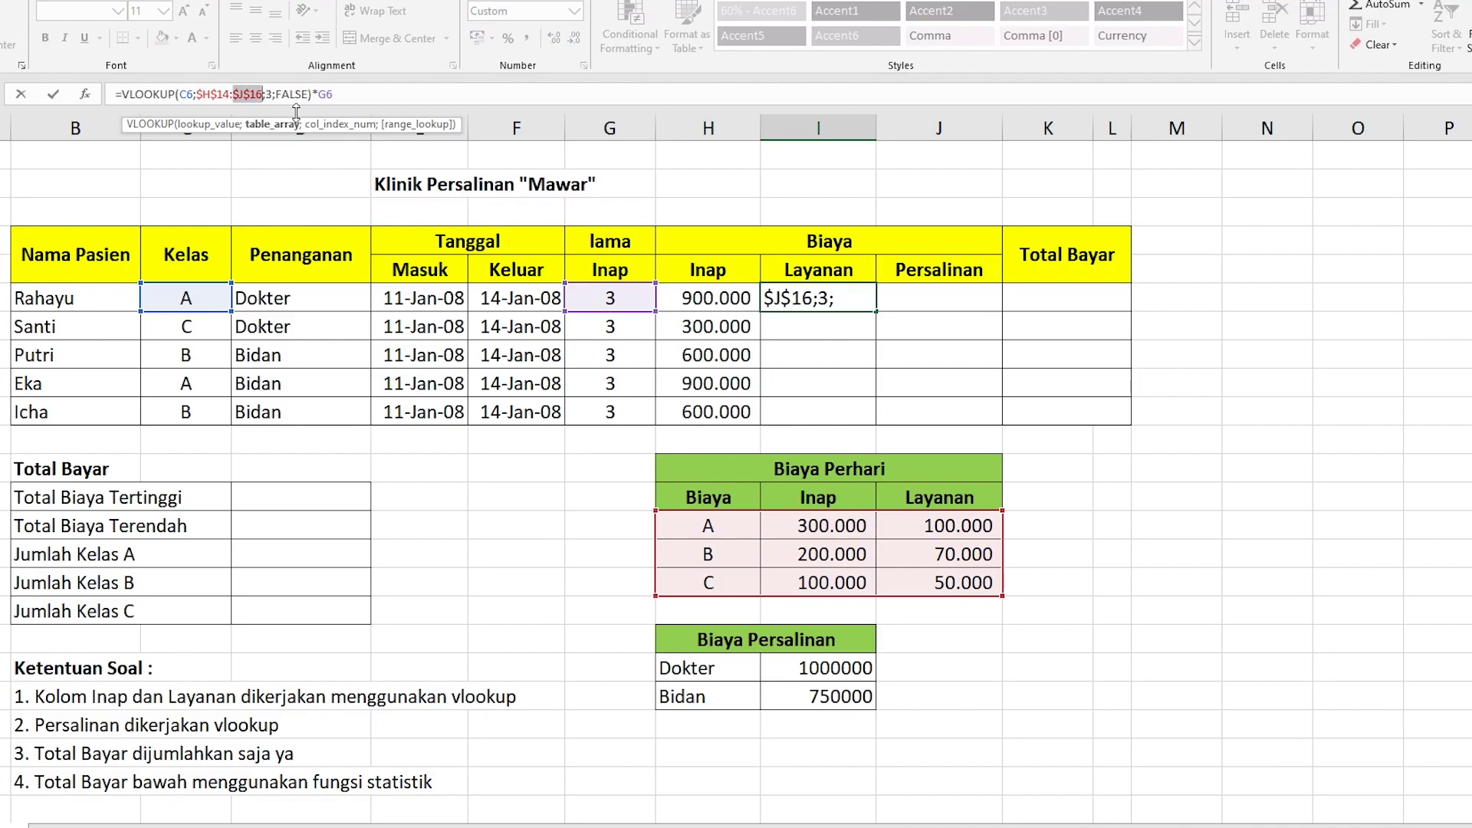
key(Return)
click(842, 304)
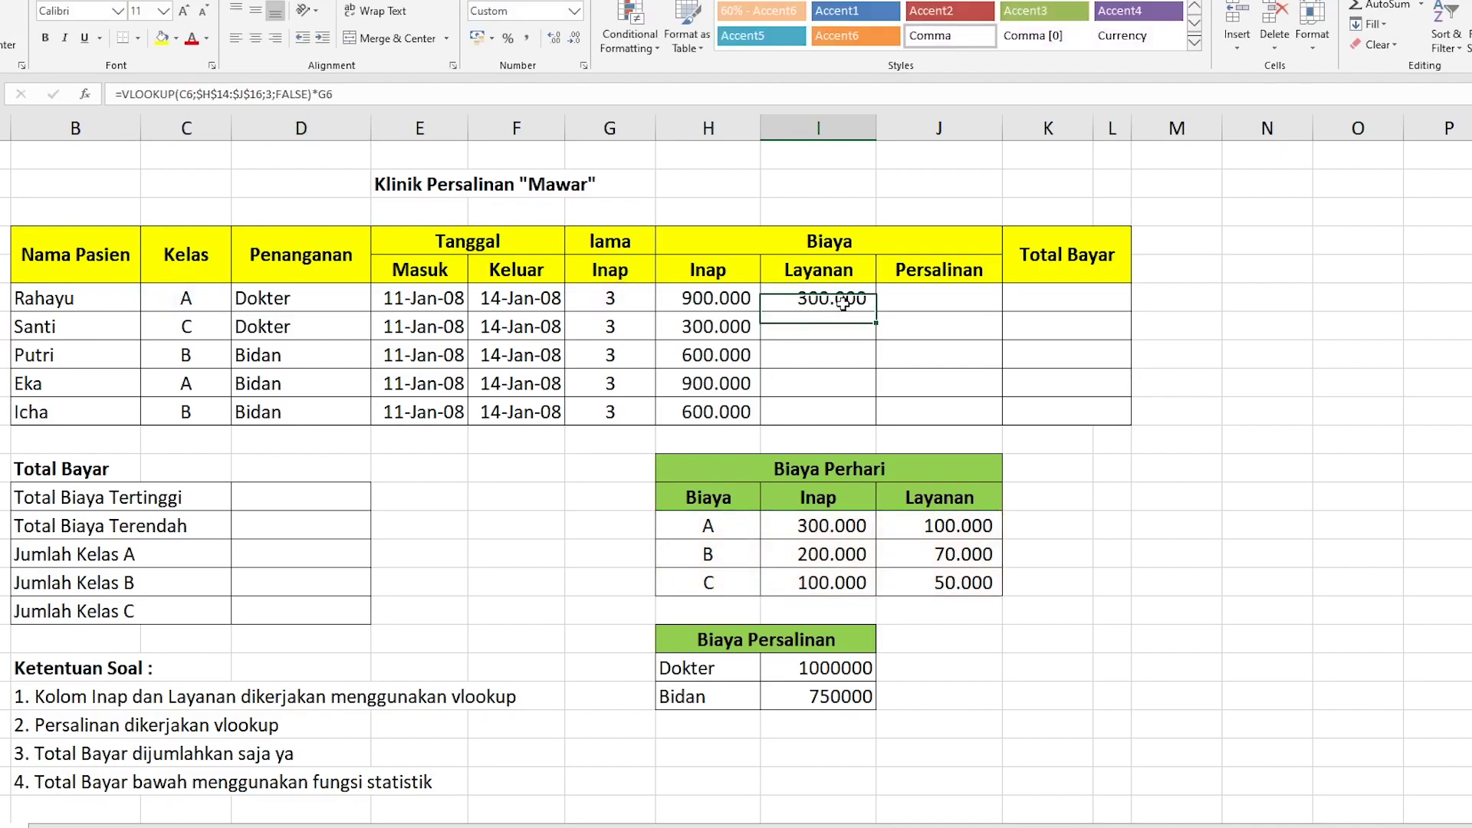
drag(876, 312, 879, 423)
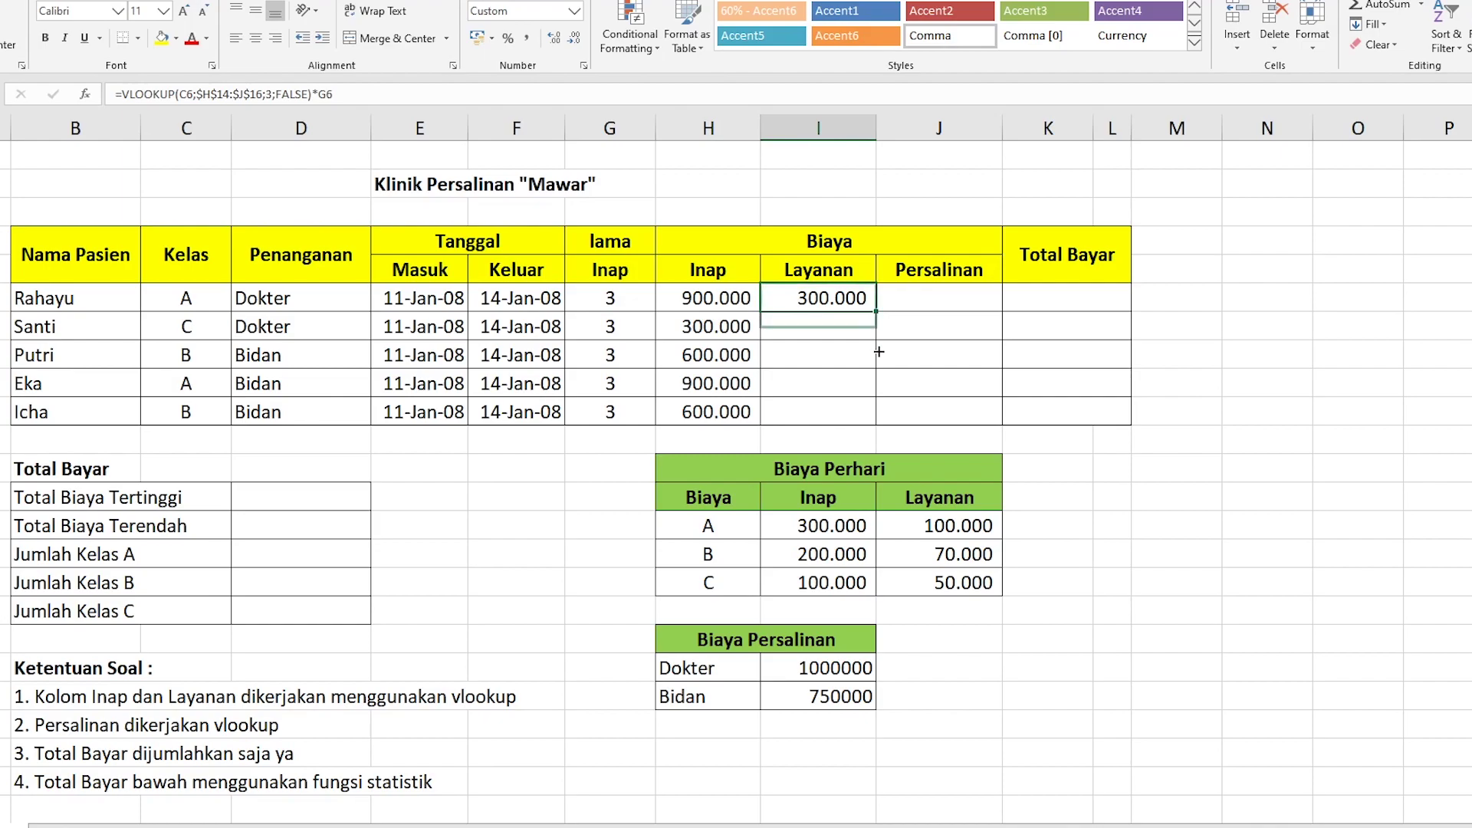
click(979, 299)
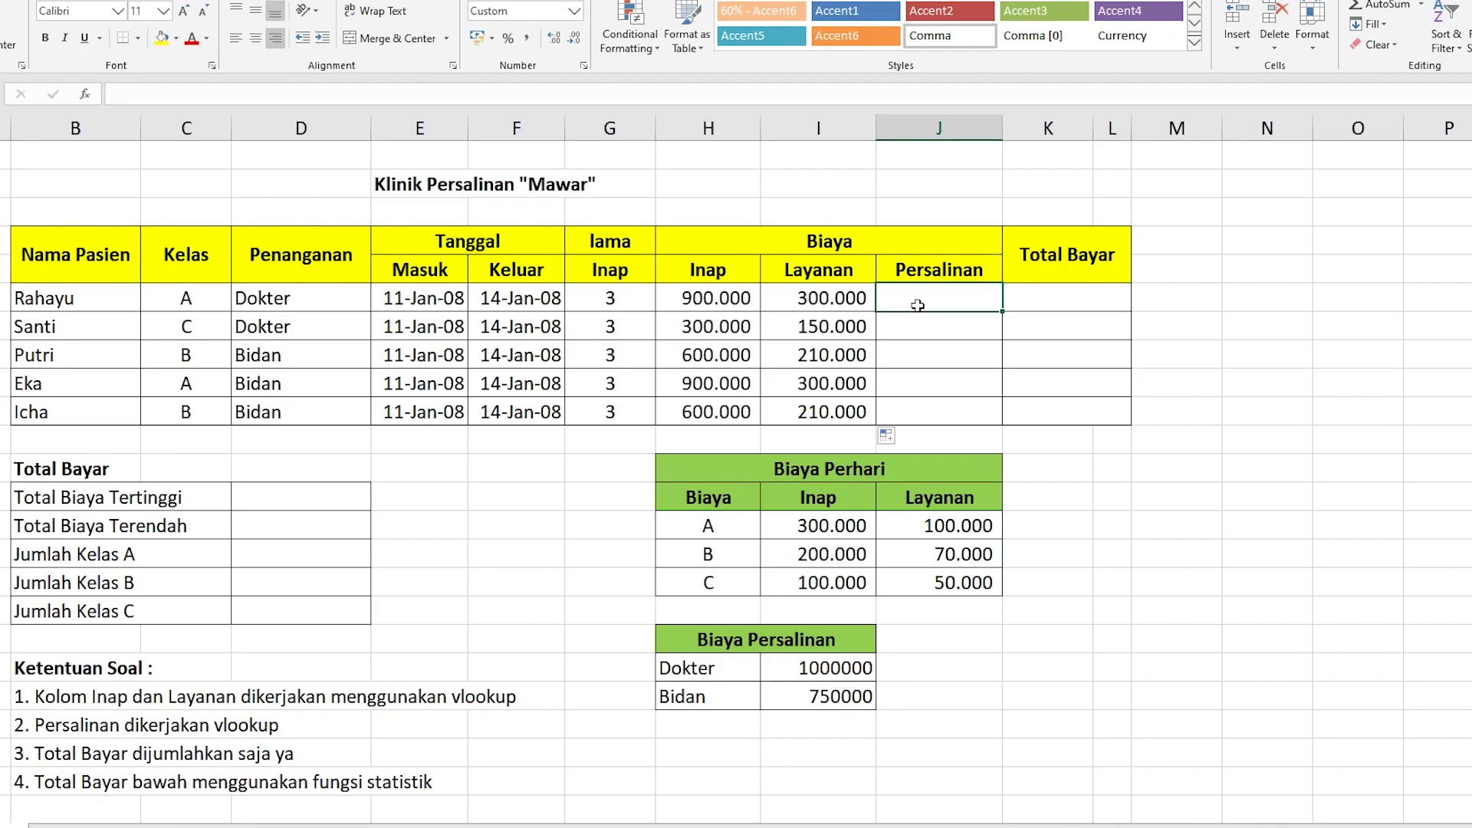
Enter =VLOOKUP(D6;H19:I20;2;FALSE)*G6 in J6 for the first patient's Persalinan cost
text(=vl)
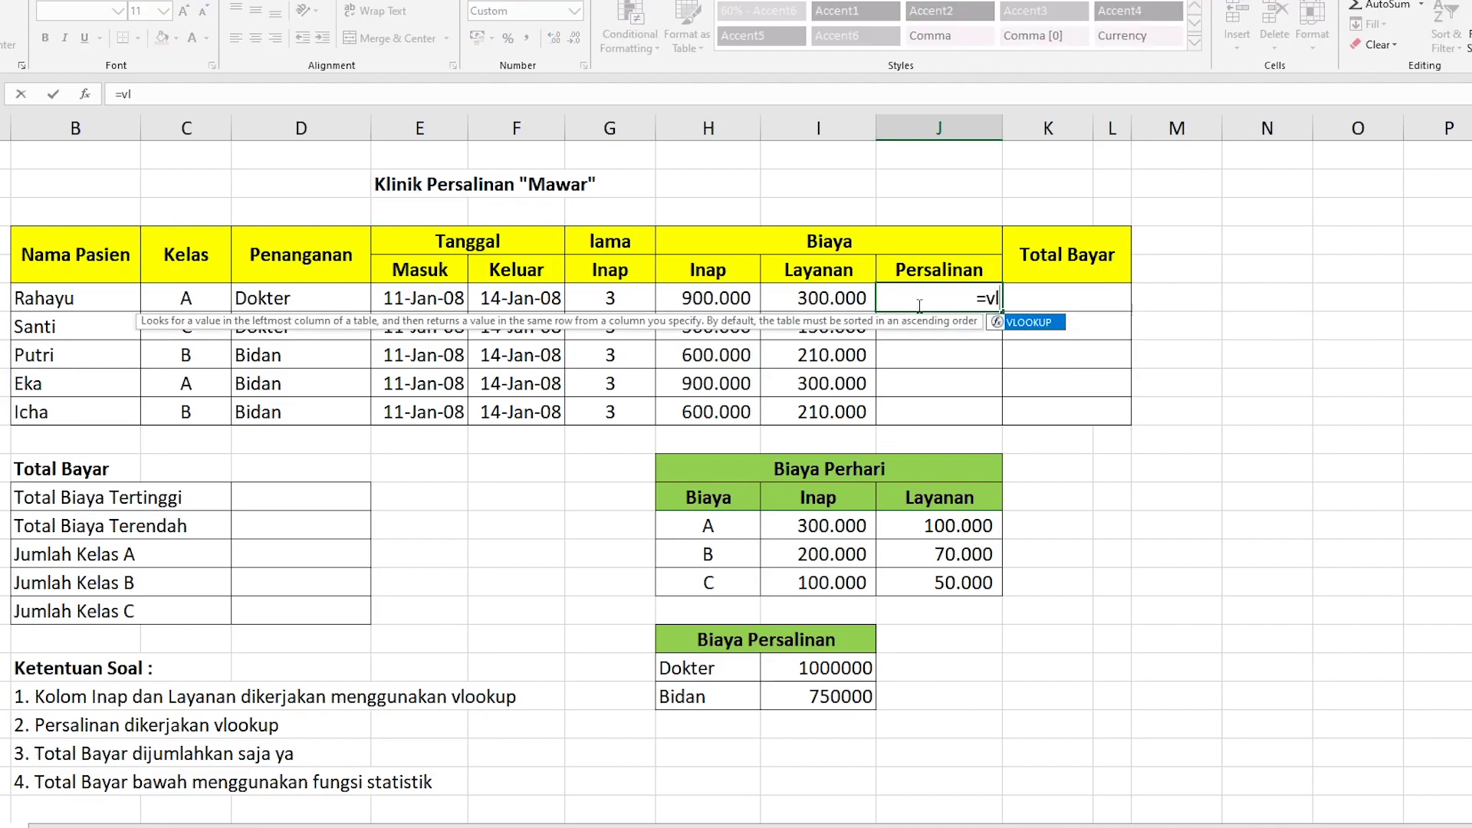
text(ookup)
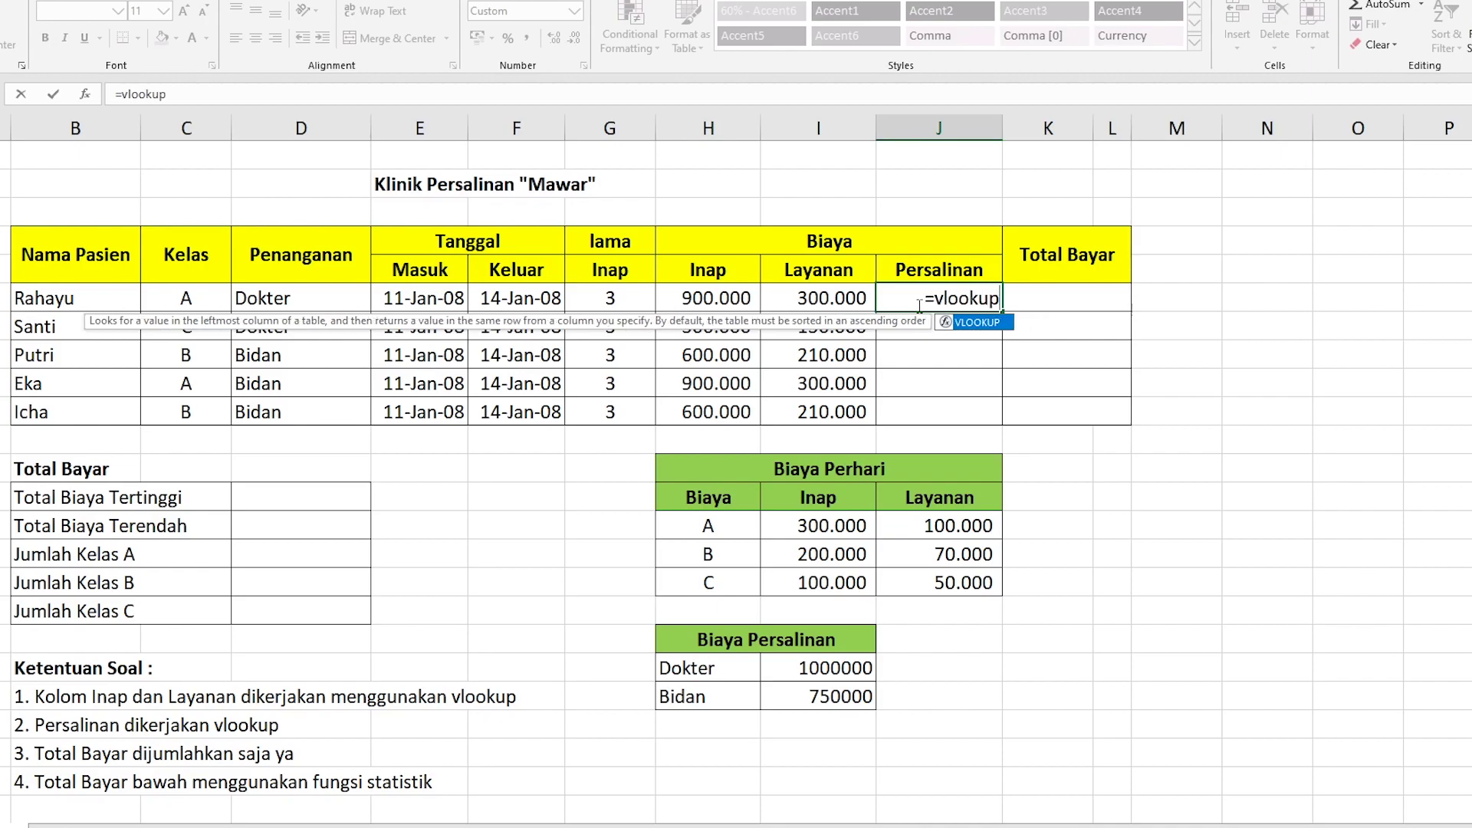
text(()
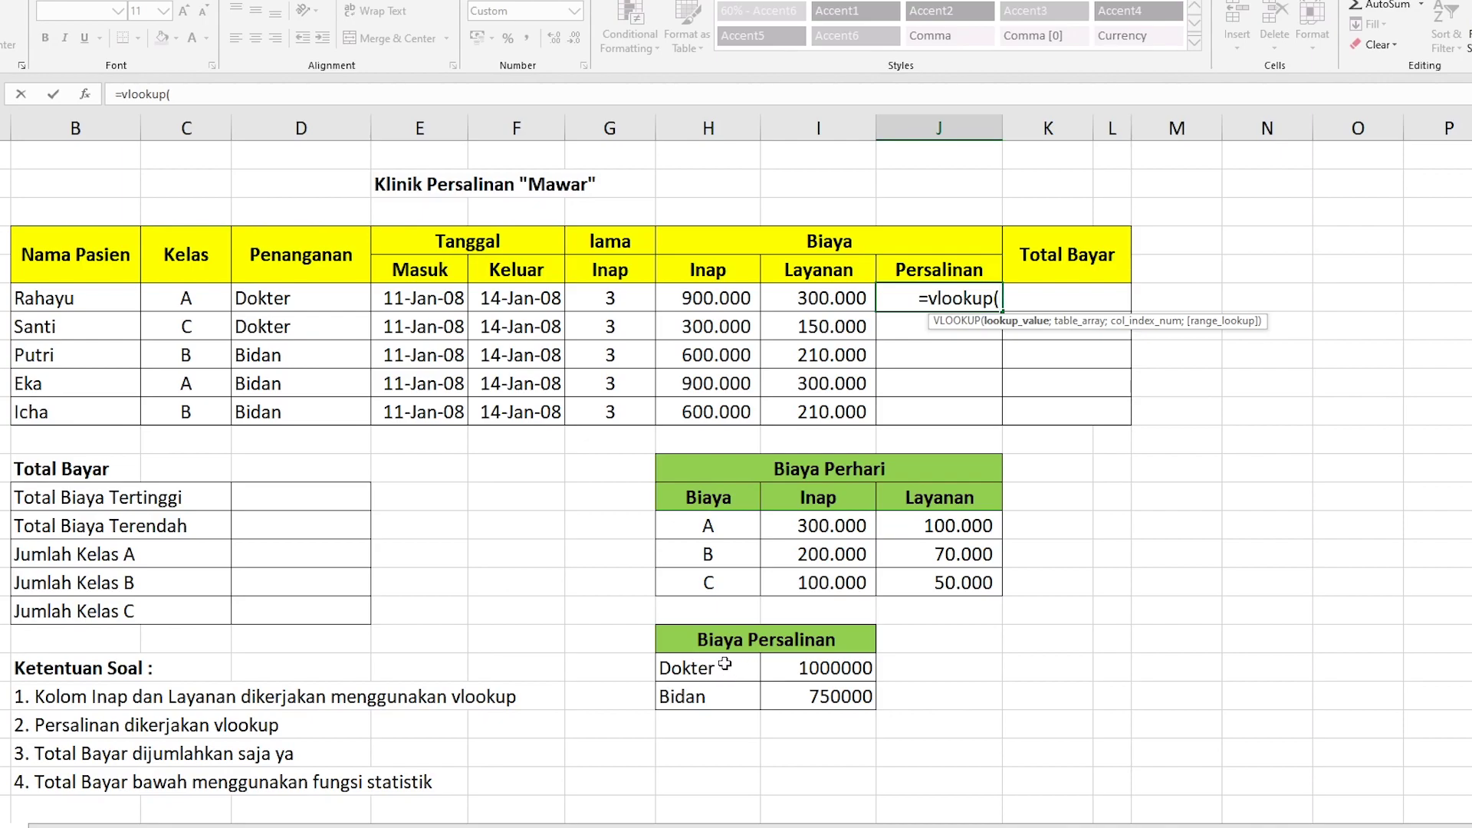
click(320, 298)
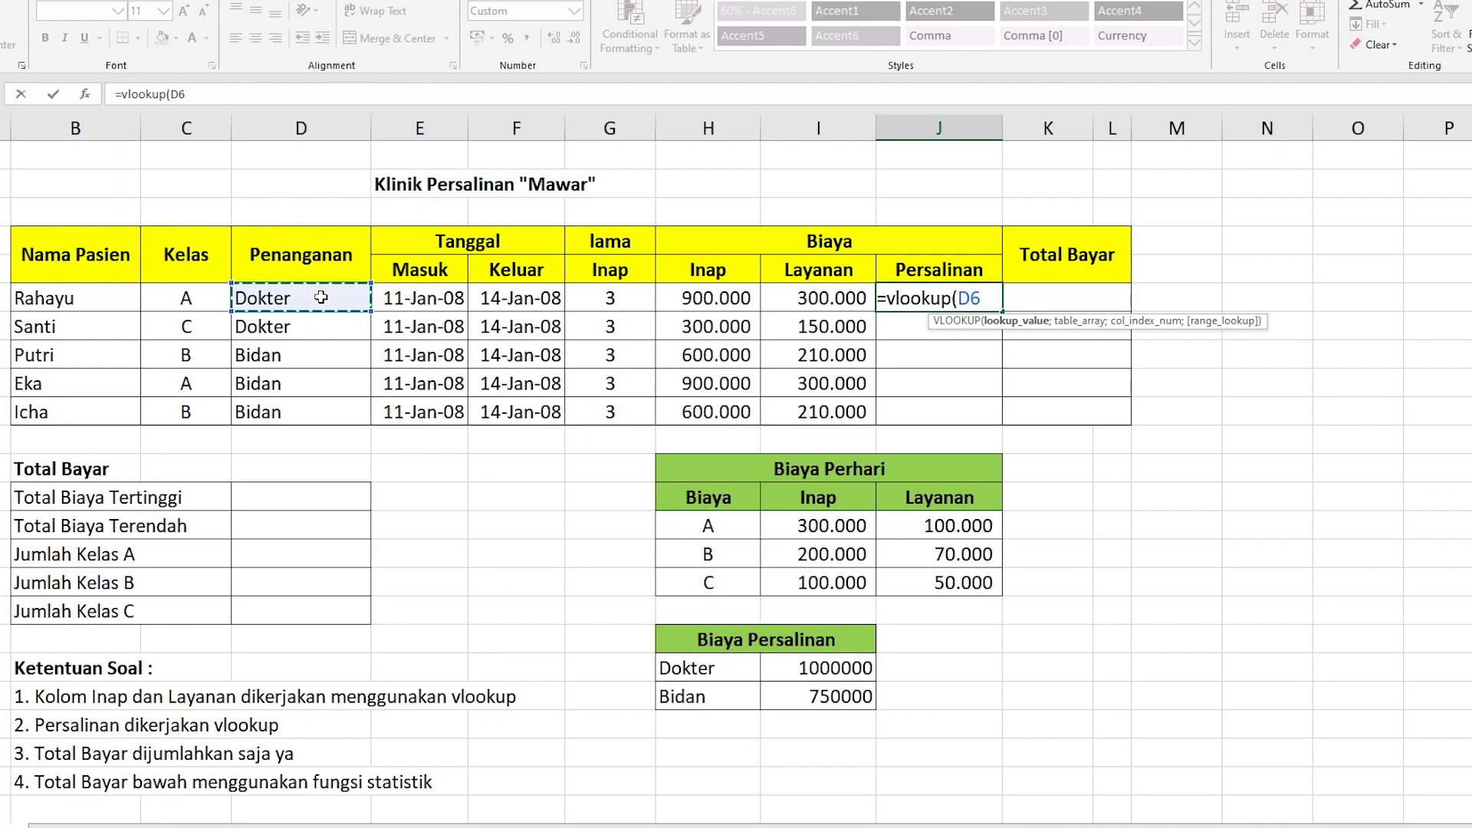
text(;)
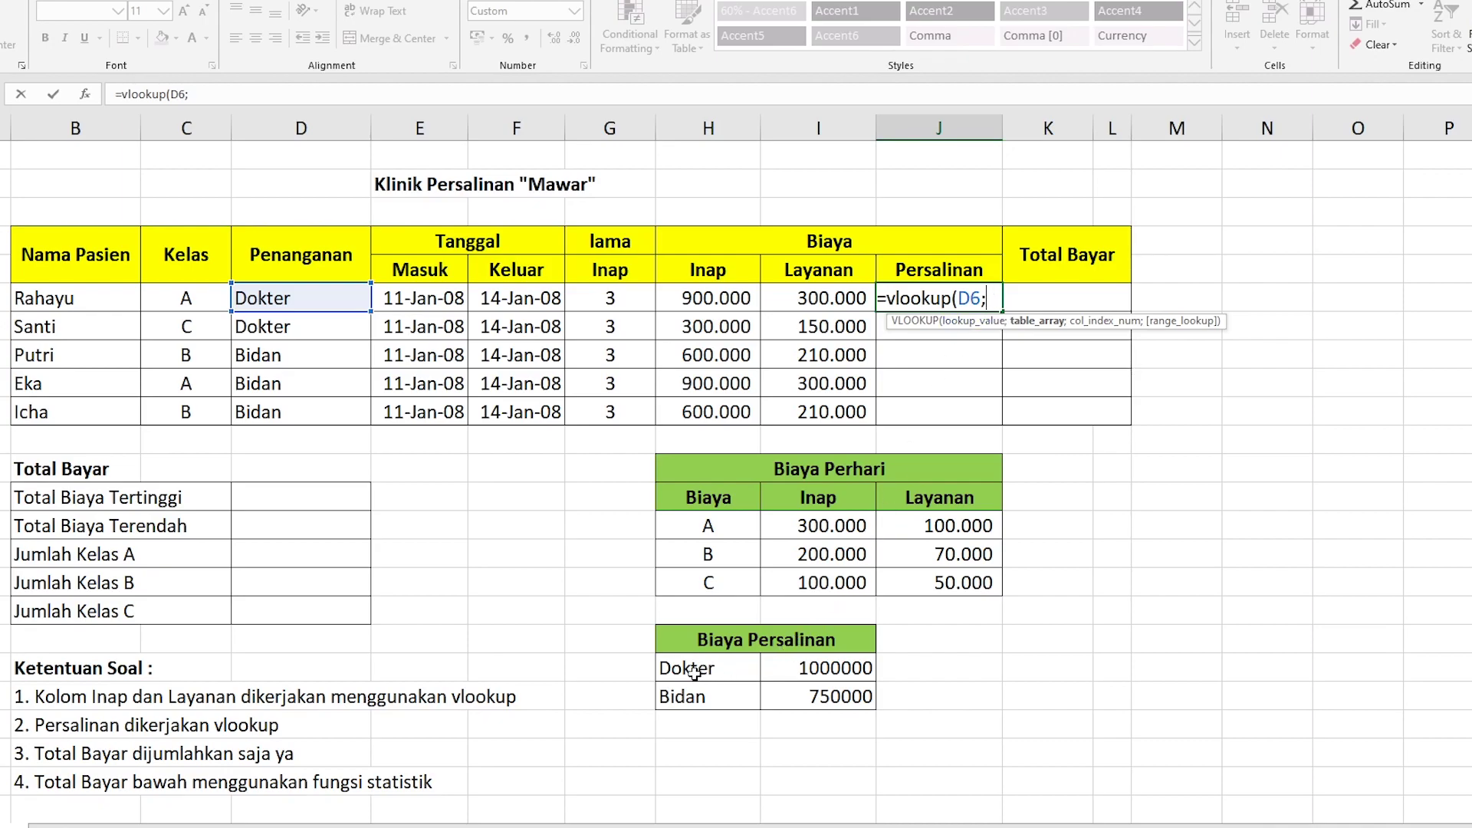
drag(691, 665, 796, 685)
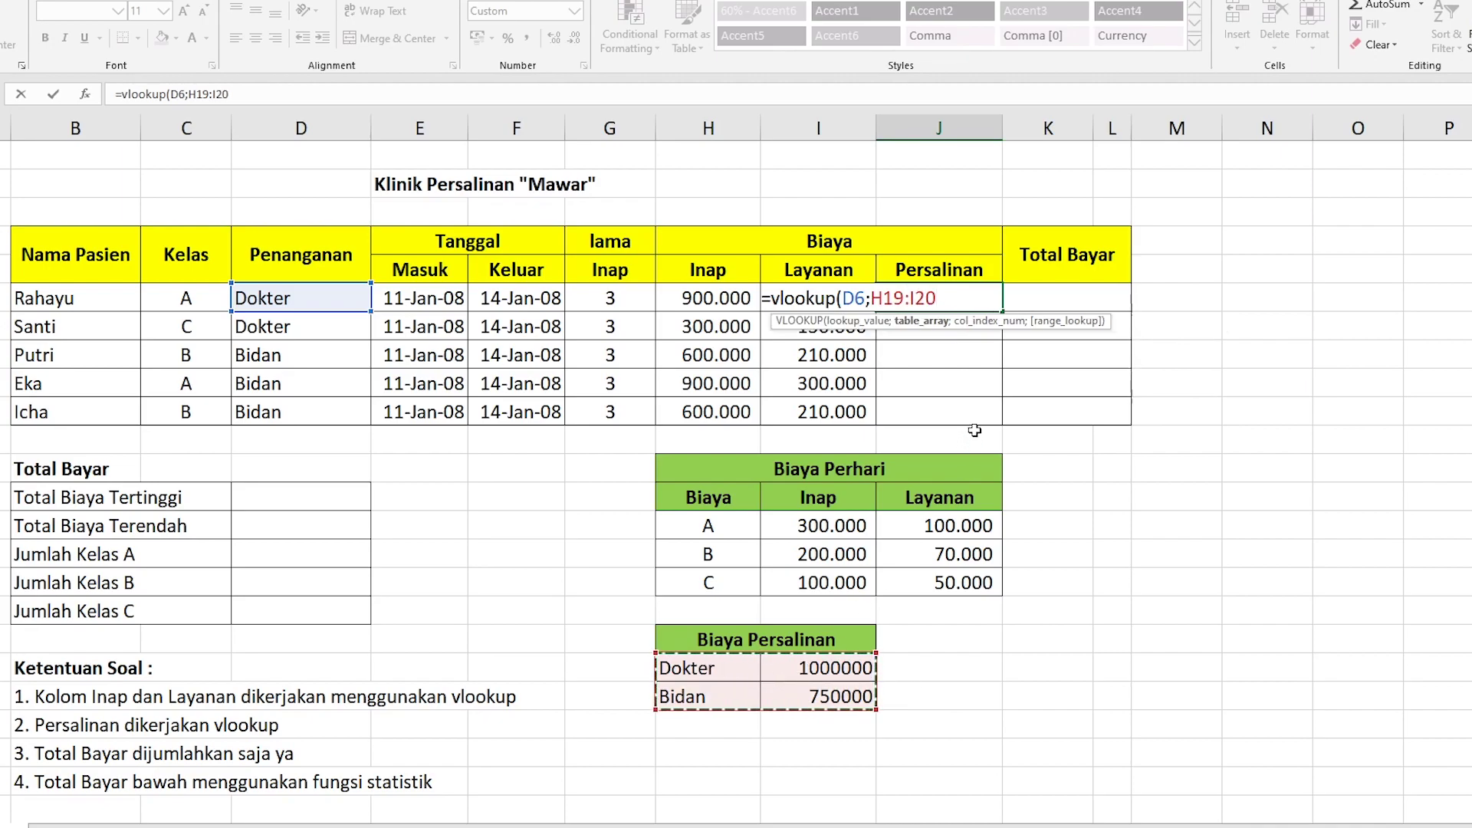
text(;)
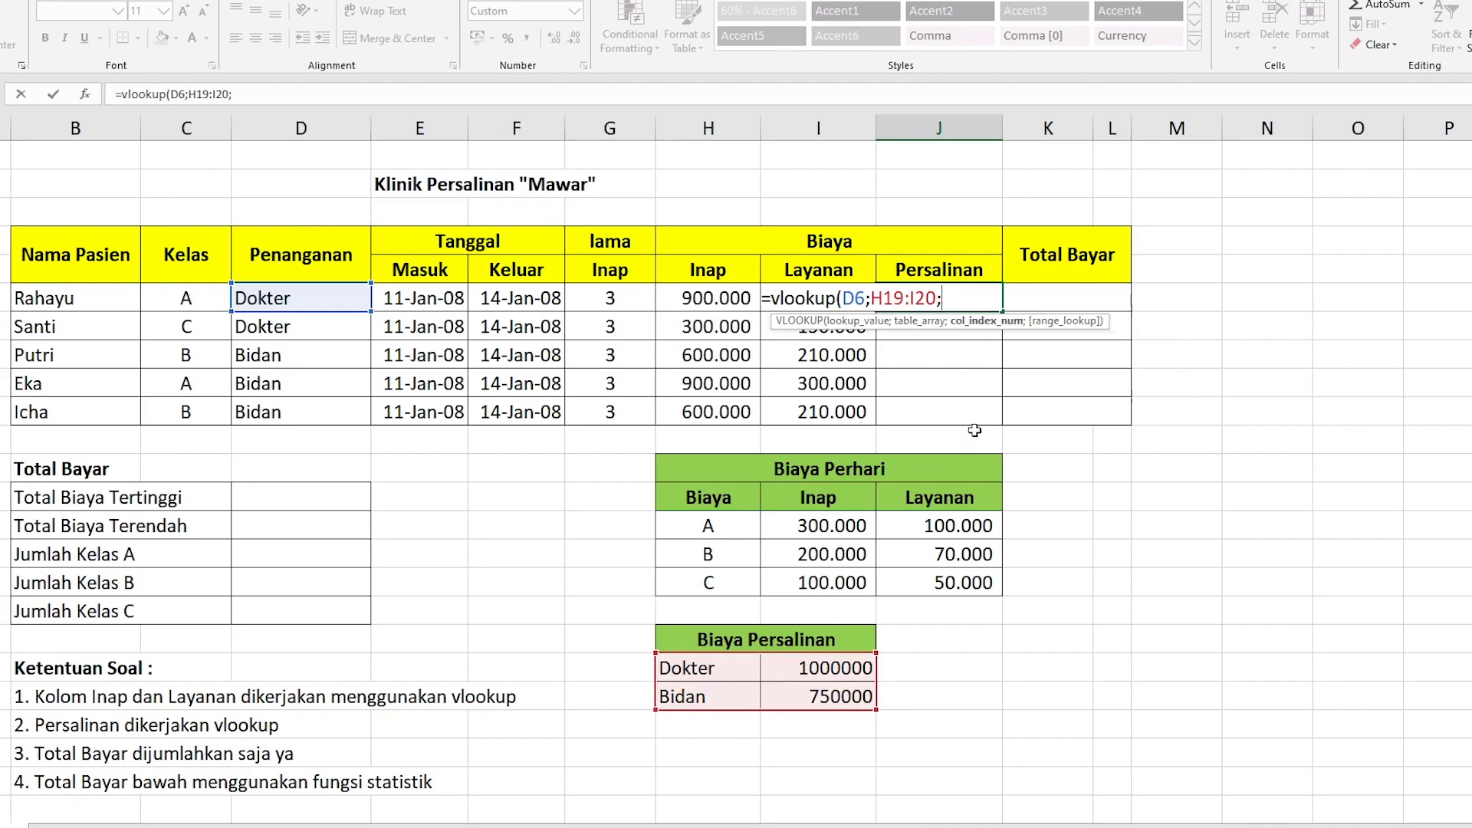
text(2)
text(;false)
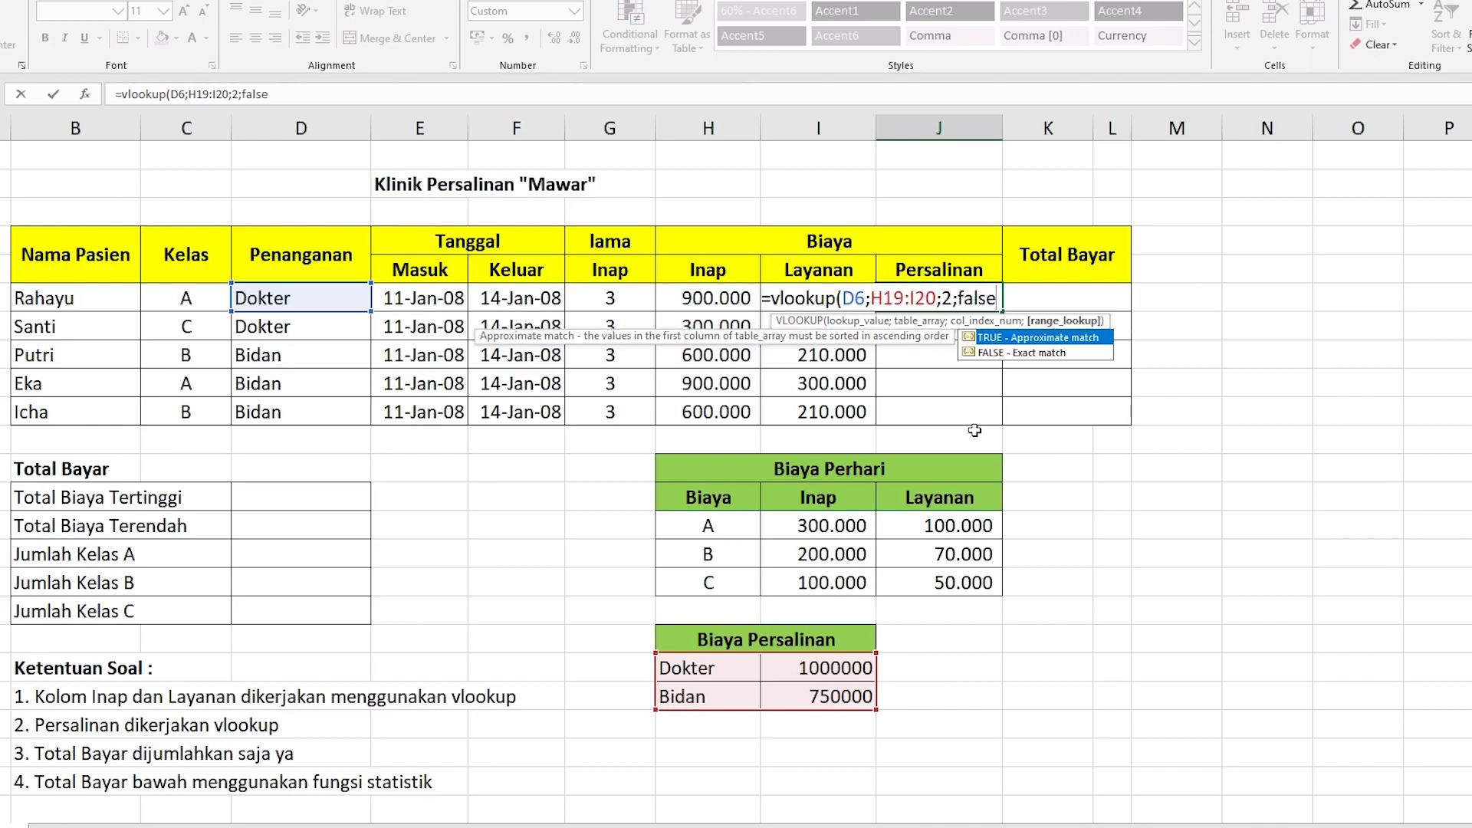
text())
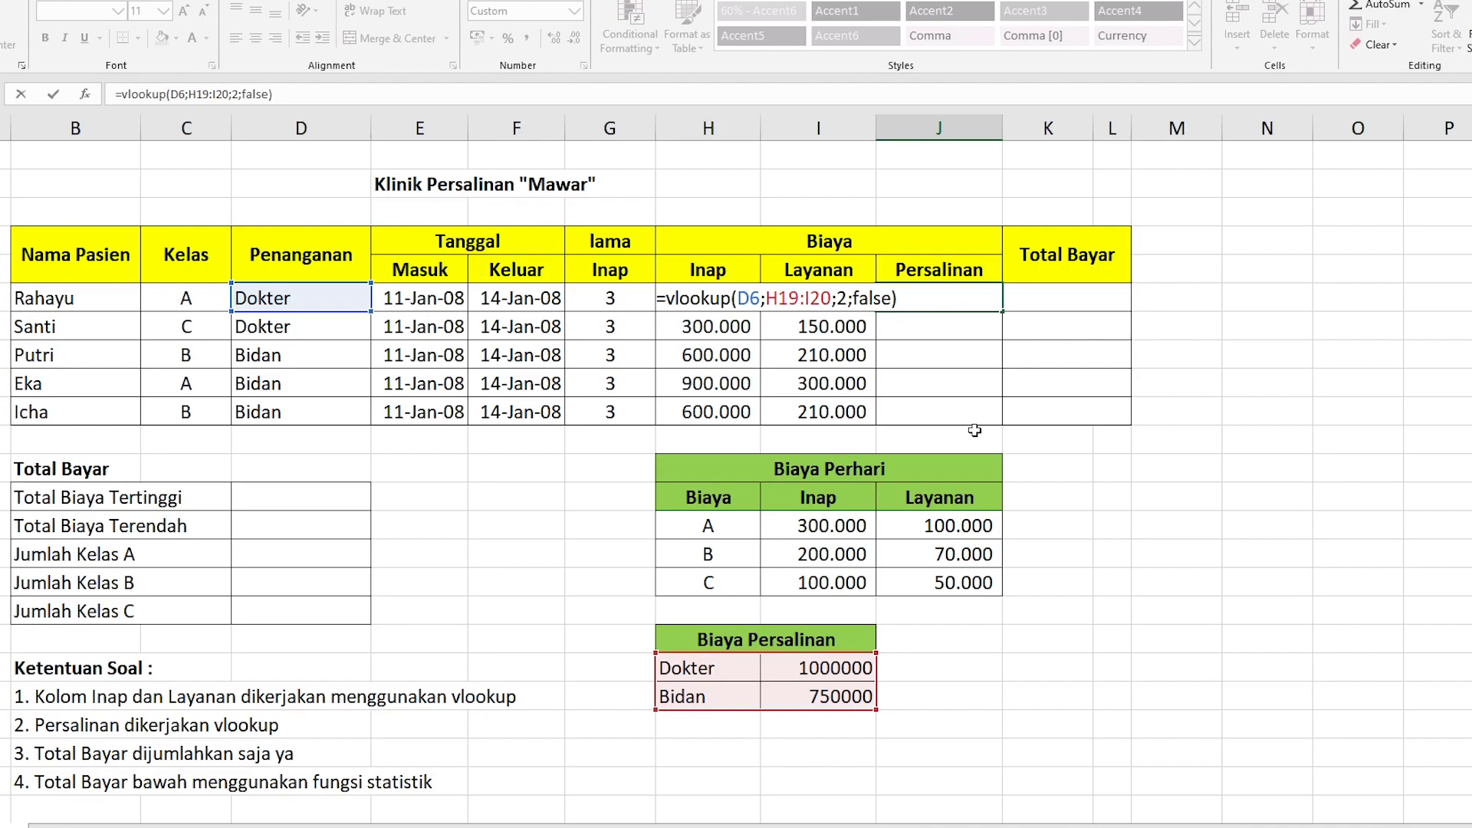
text(*)
text(g)
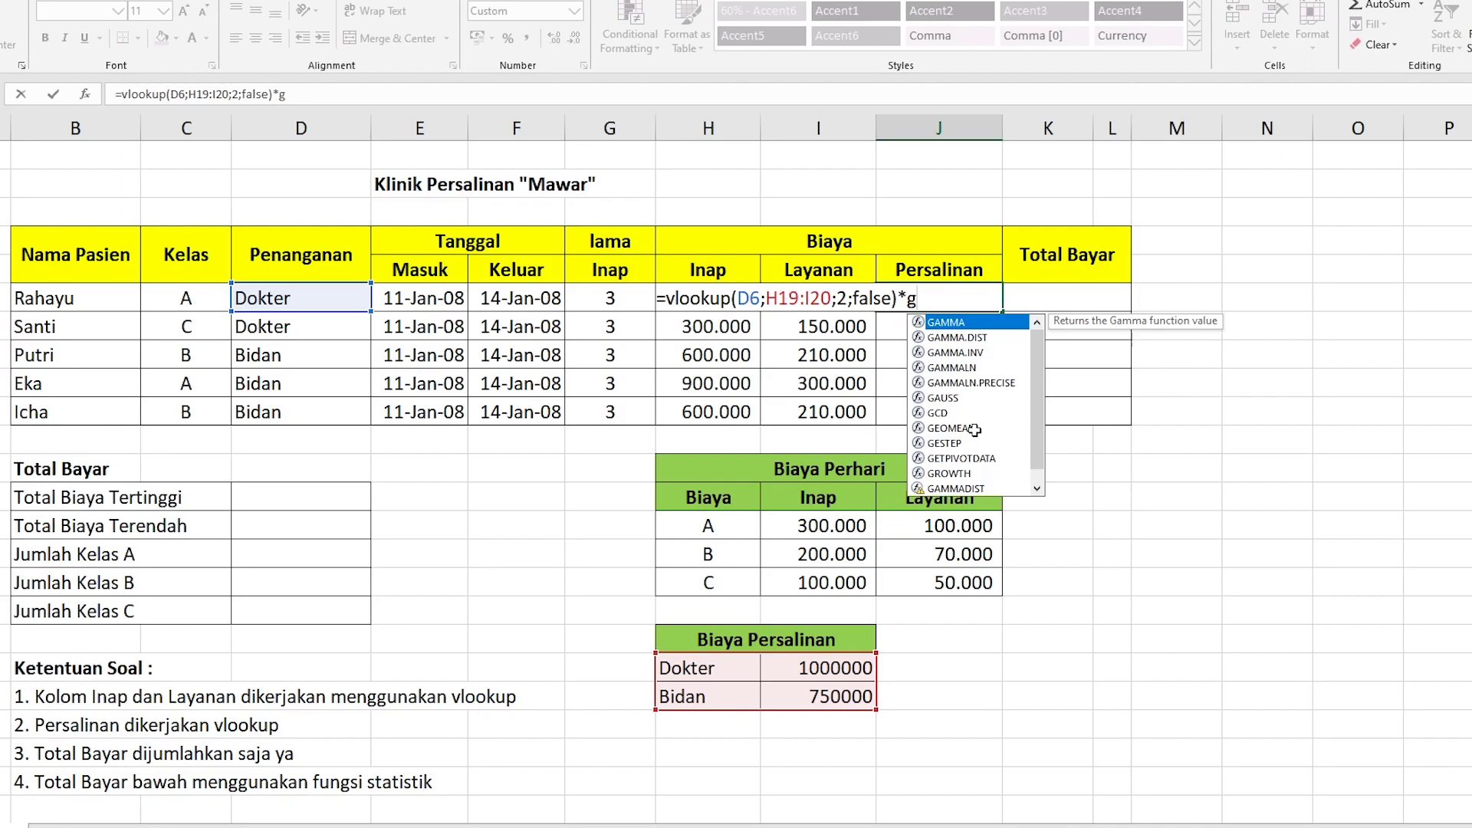
text(6)
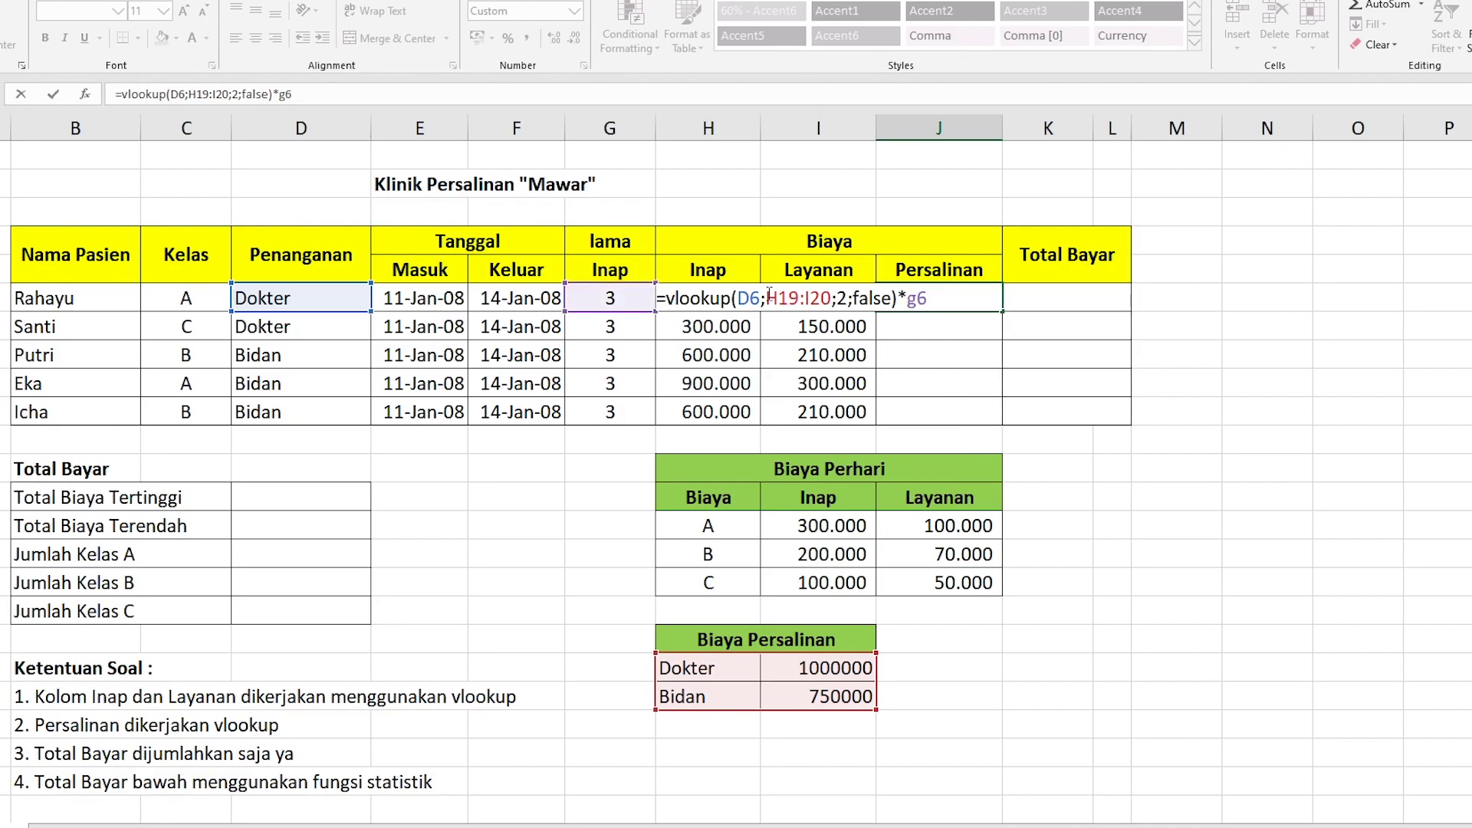
Lock the range as $H$19:$I$20 and fill Persalinan down to J10
click(783, 297)
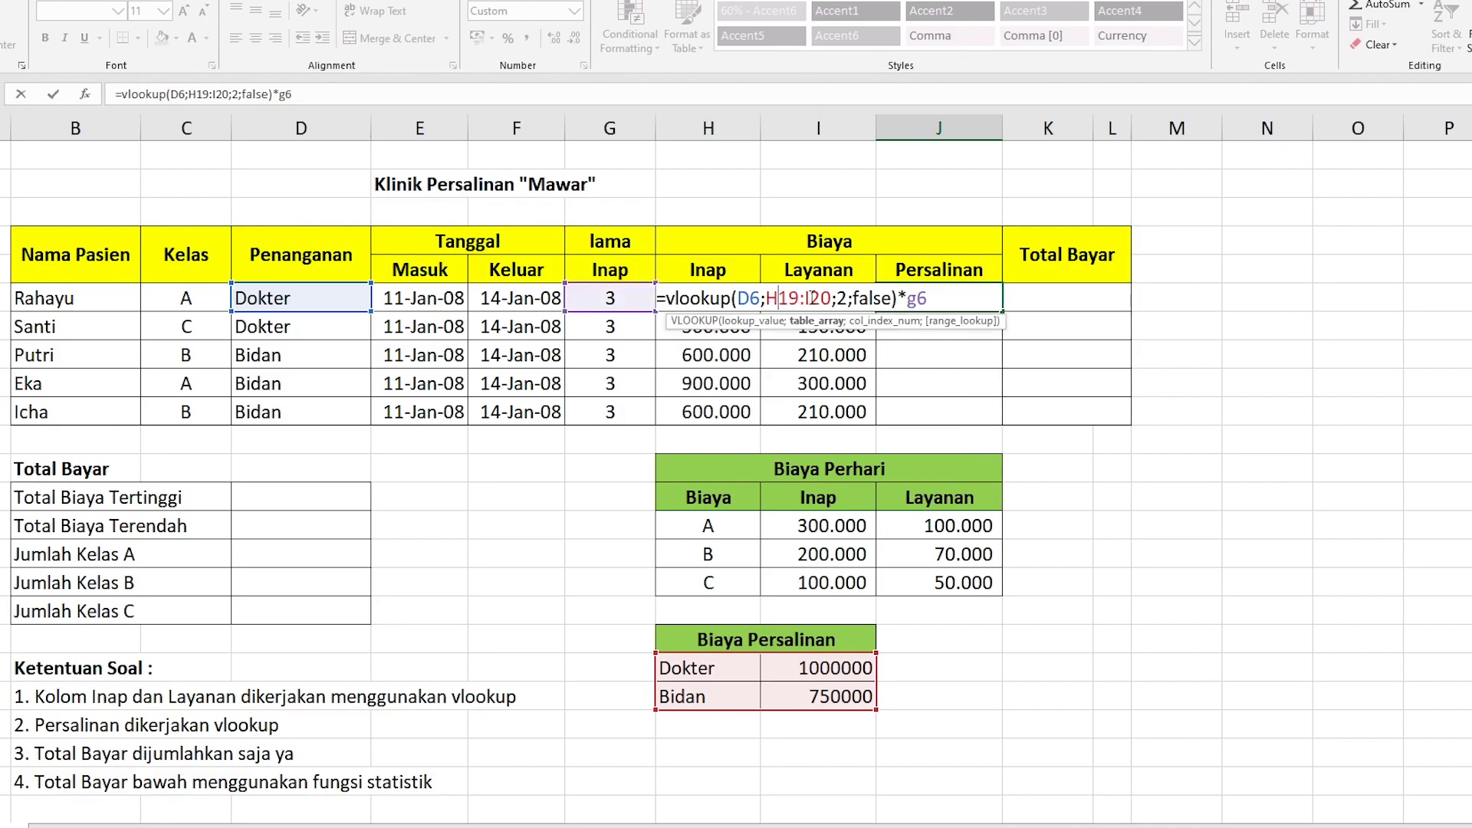
key(F4)
click(834, 299)
key(F4)
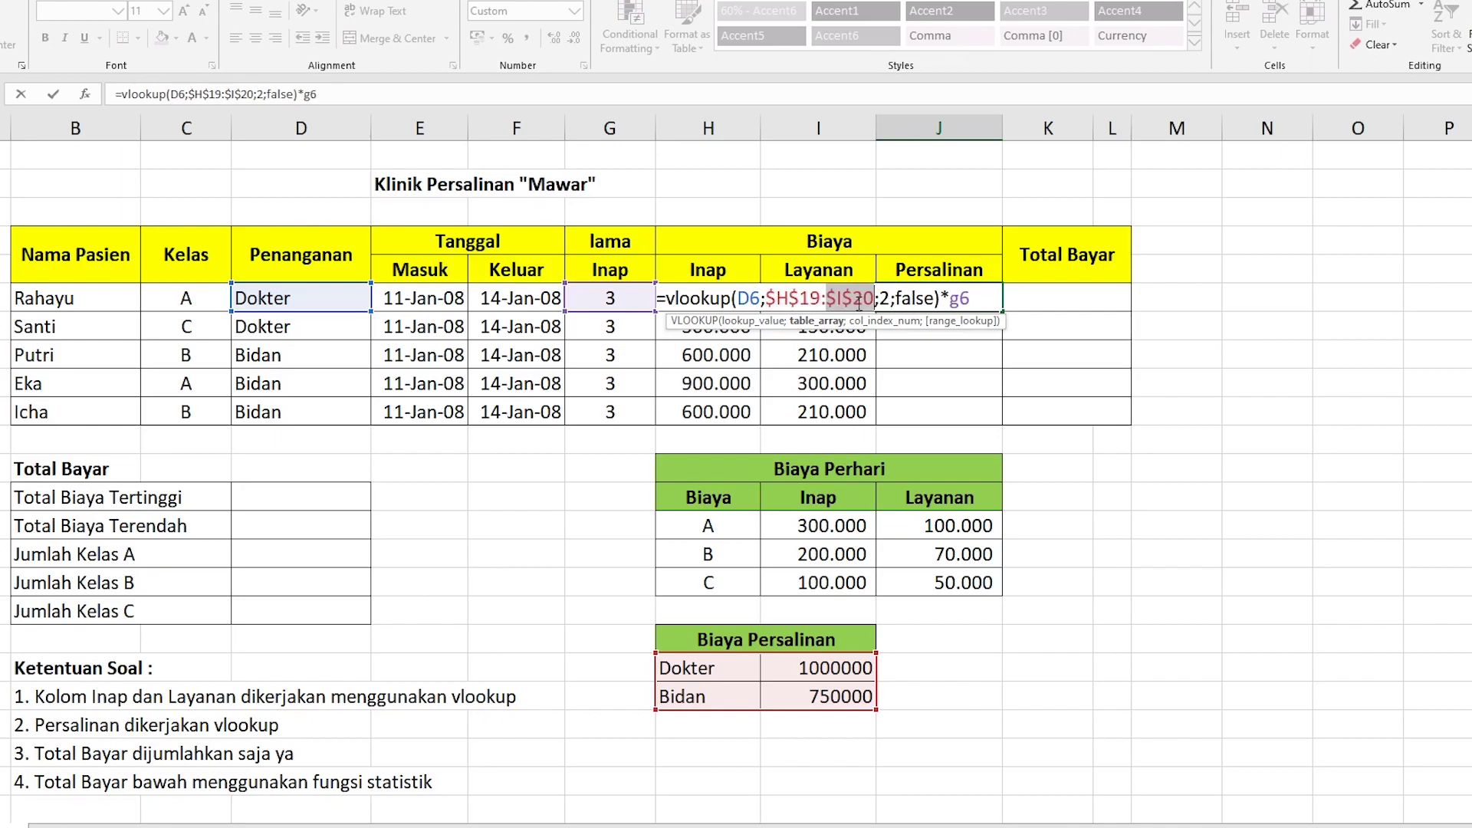
key(Return)
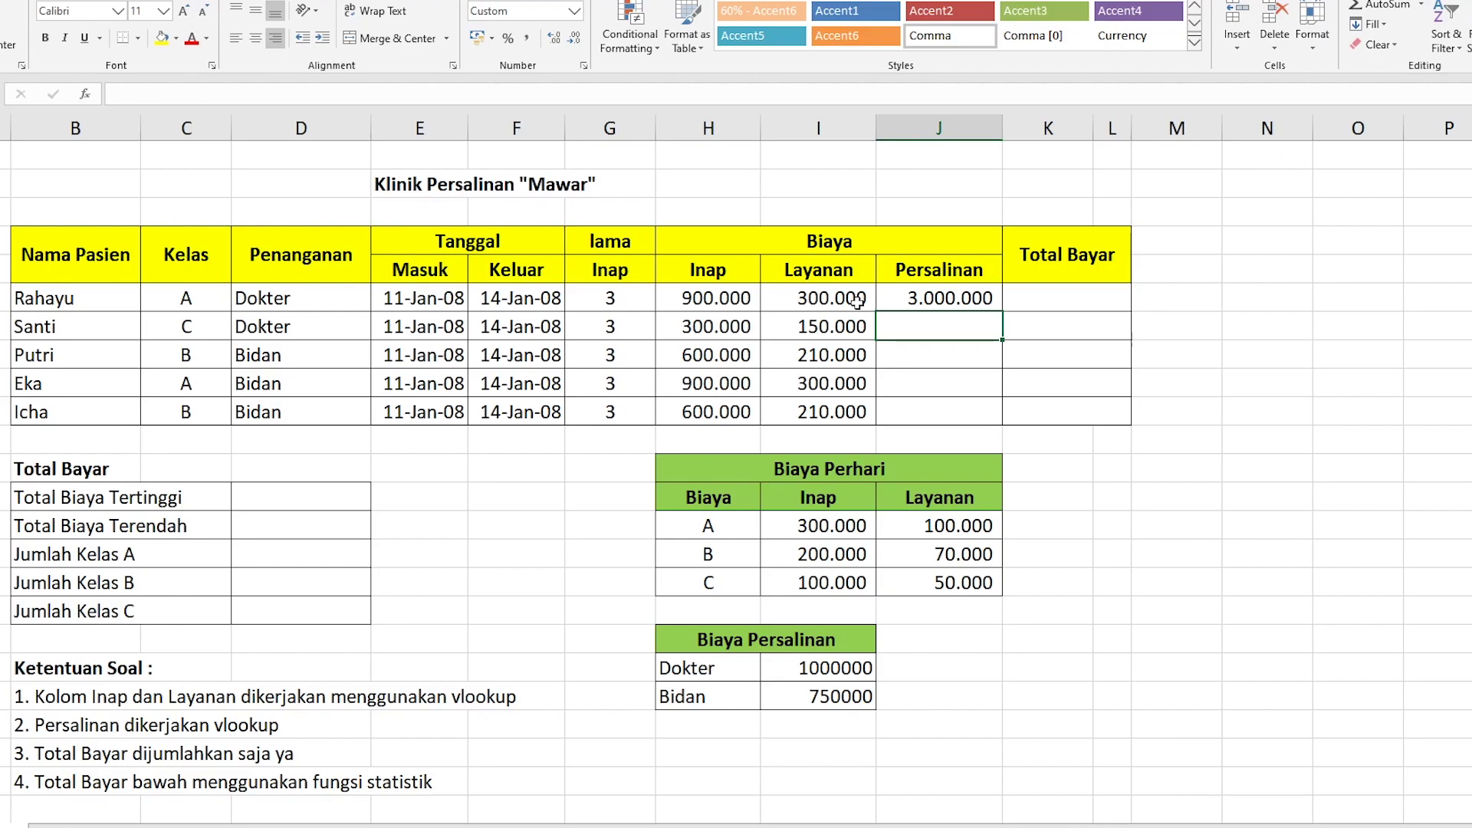
click(978, 298)
drag(1003, 312, 1002, 420)
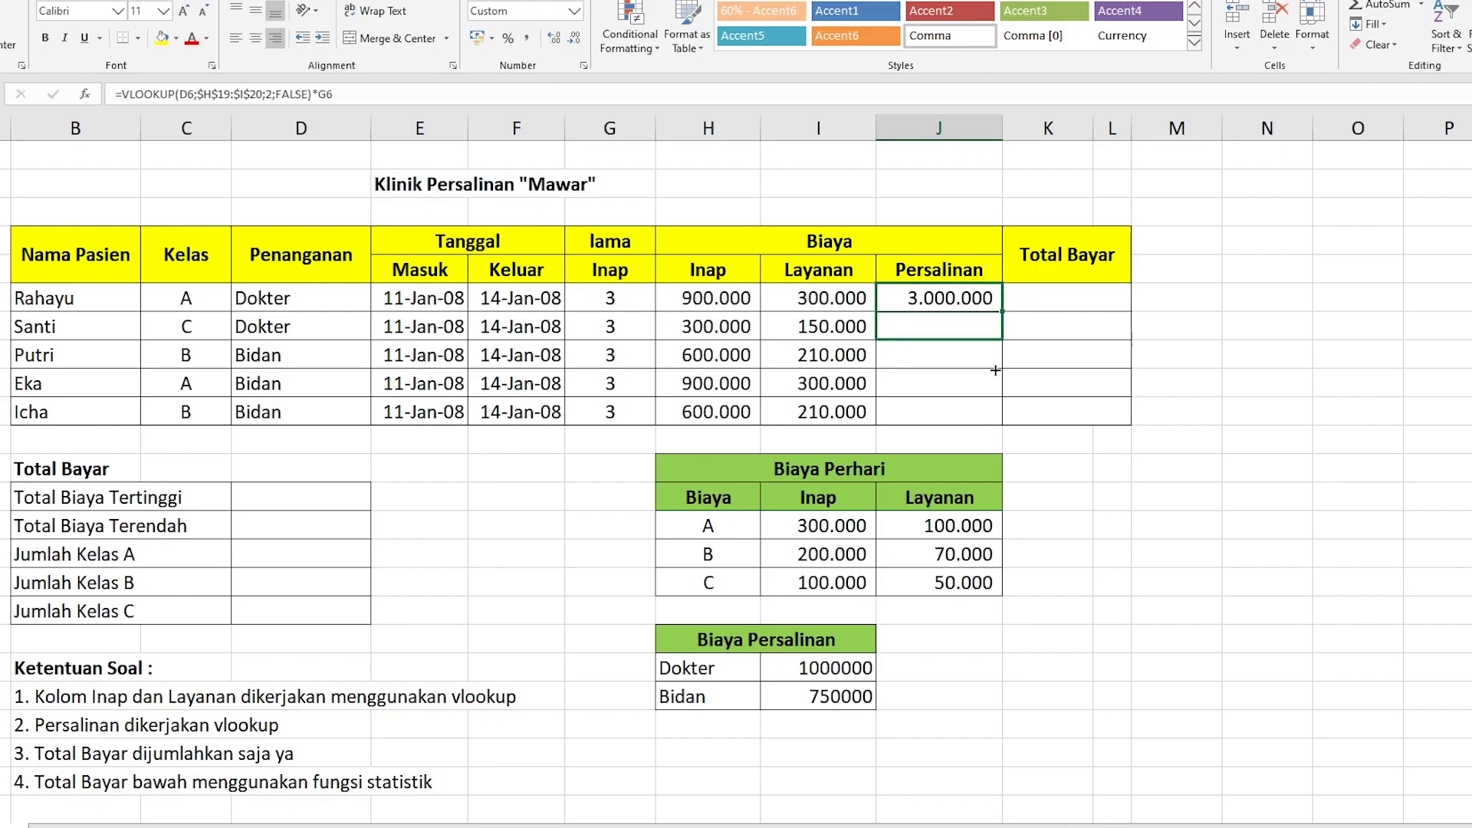
click(1063, 308)
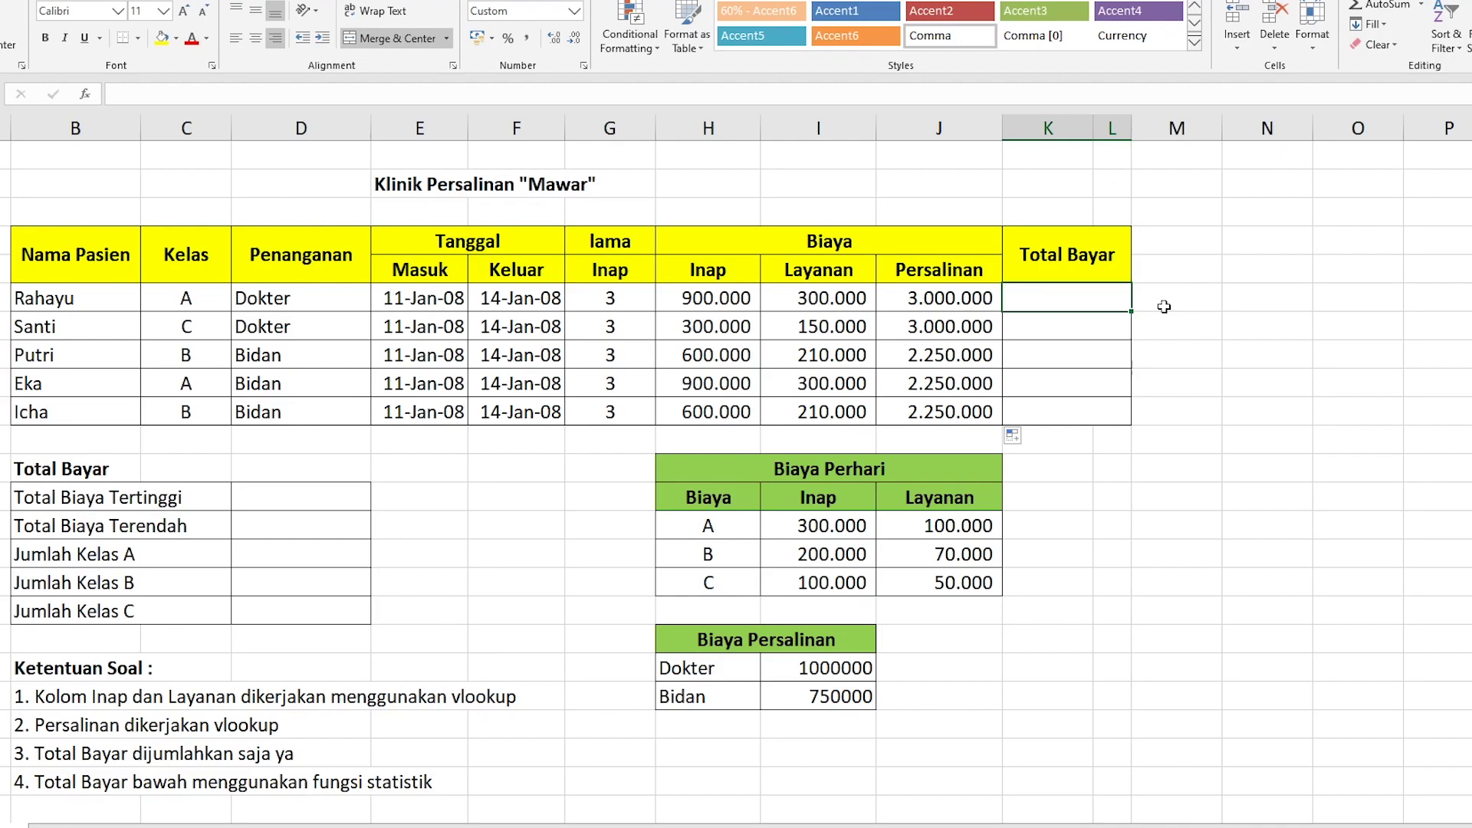
Enter =SUM(H6:J6) in K6 and fill down to K10: 4.200.000, 3.450.000, 3.060.000, 3.450.000, 3.060.000
text(=sum)
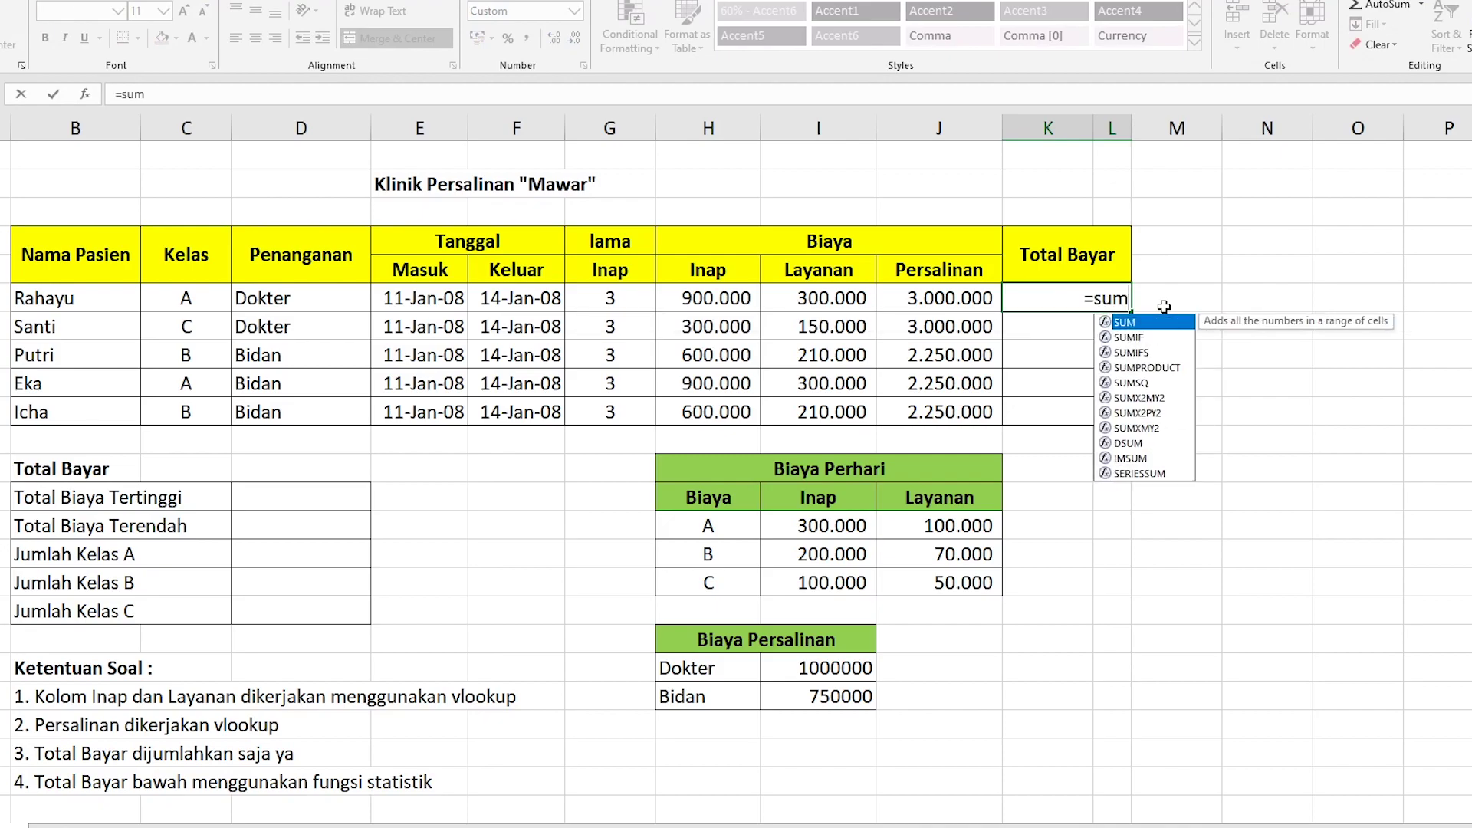
text(()
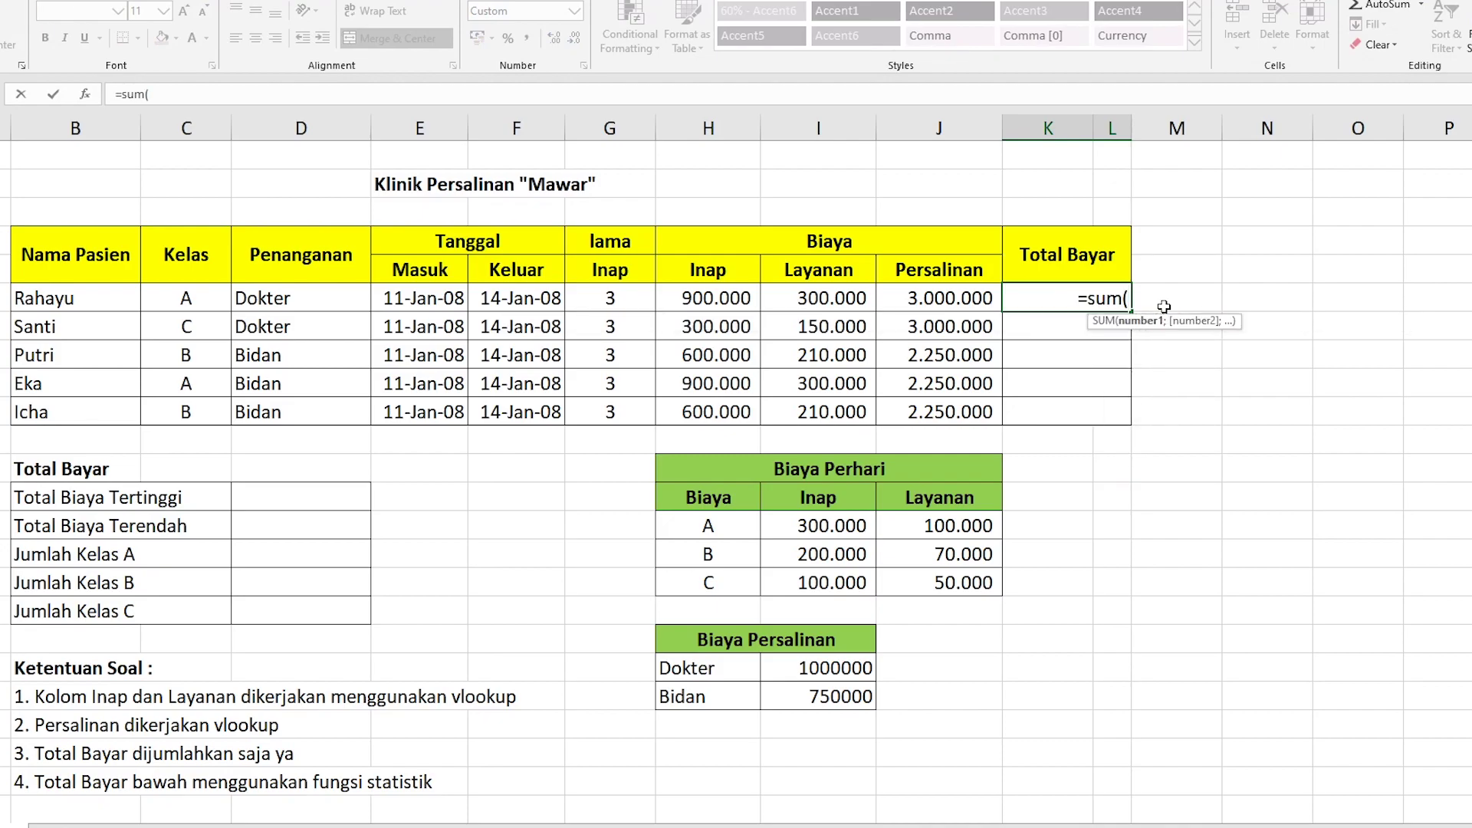
drag(728, 299, 929, 302)
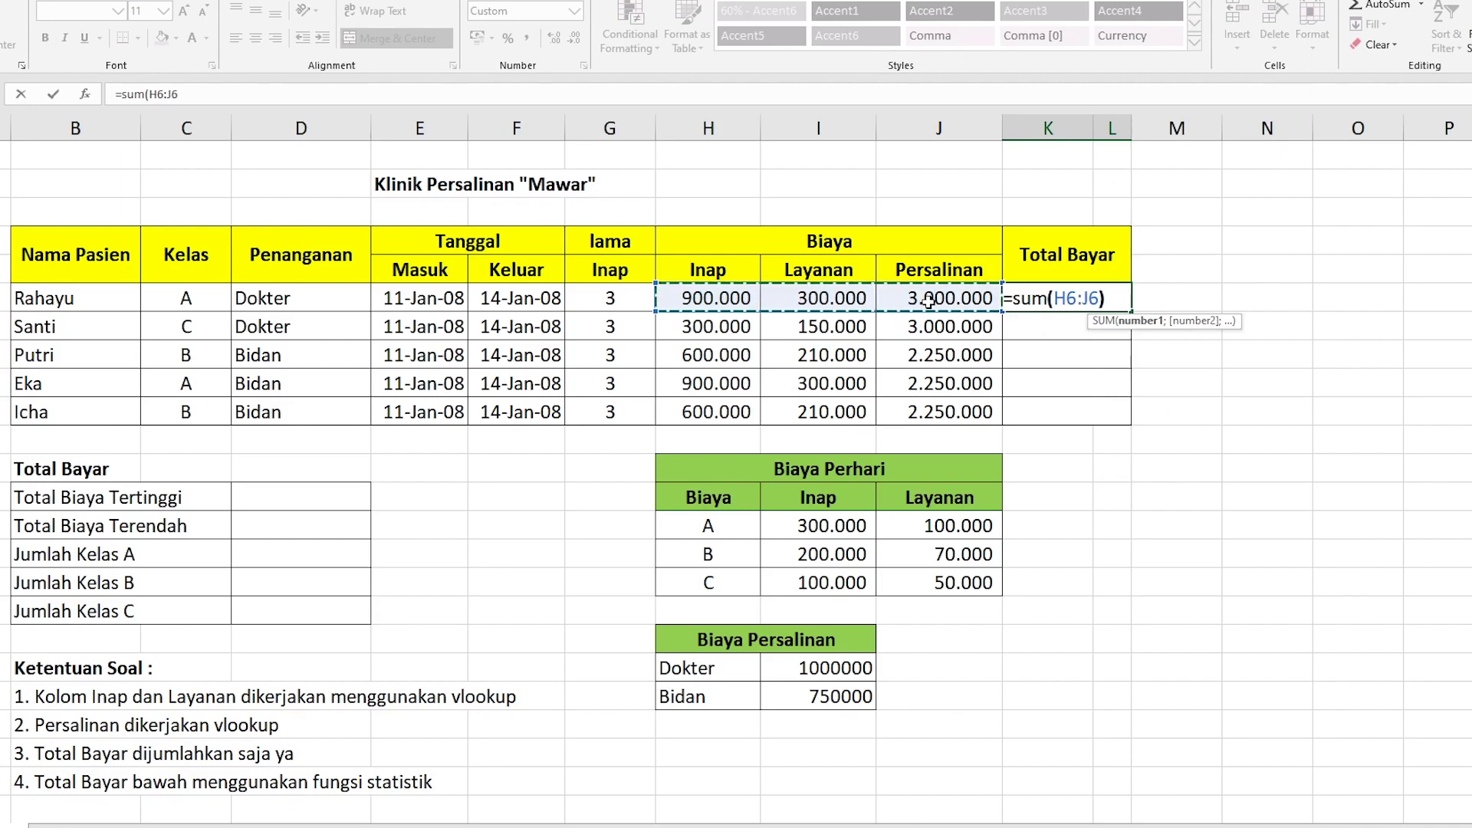
text())
key(Return)
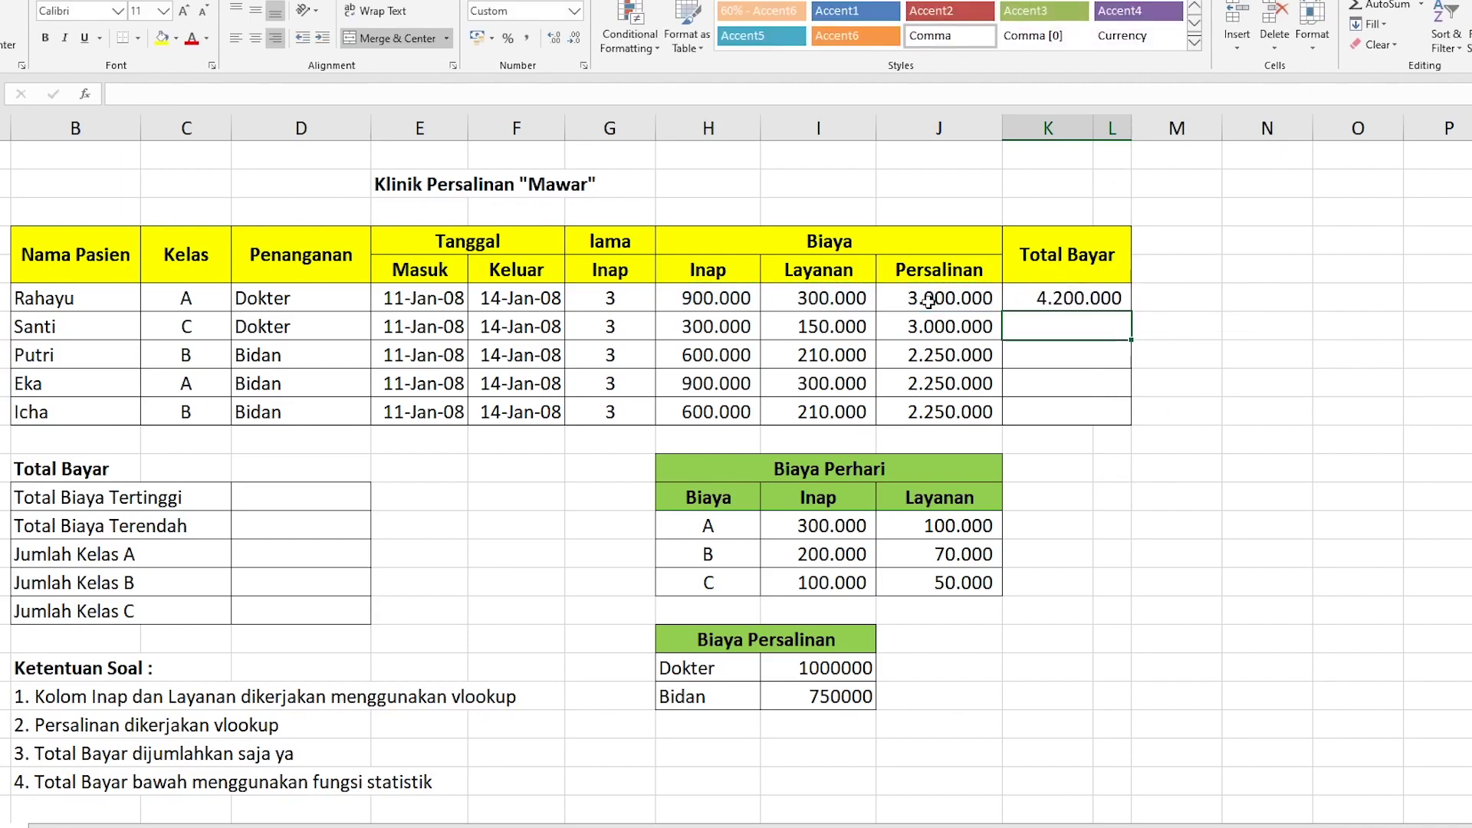
click(1124, 301)
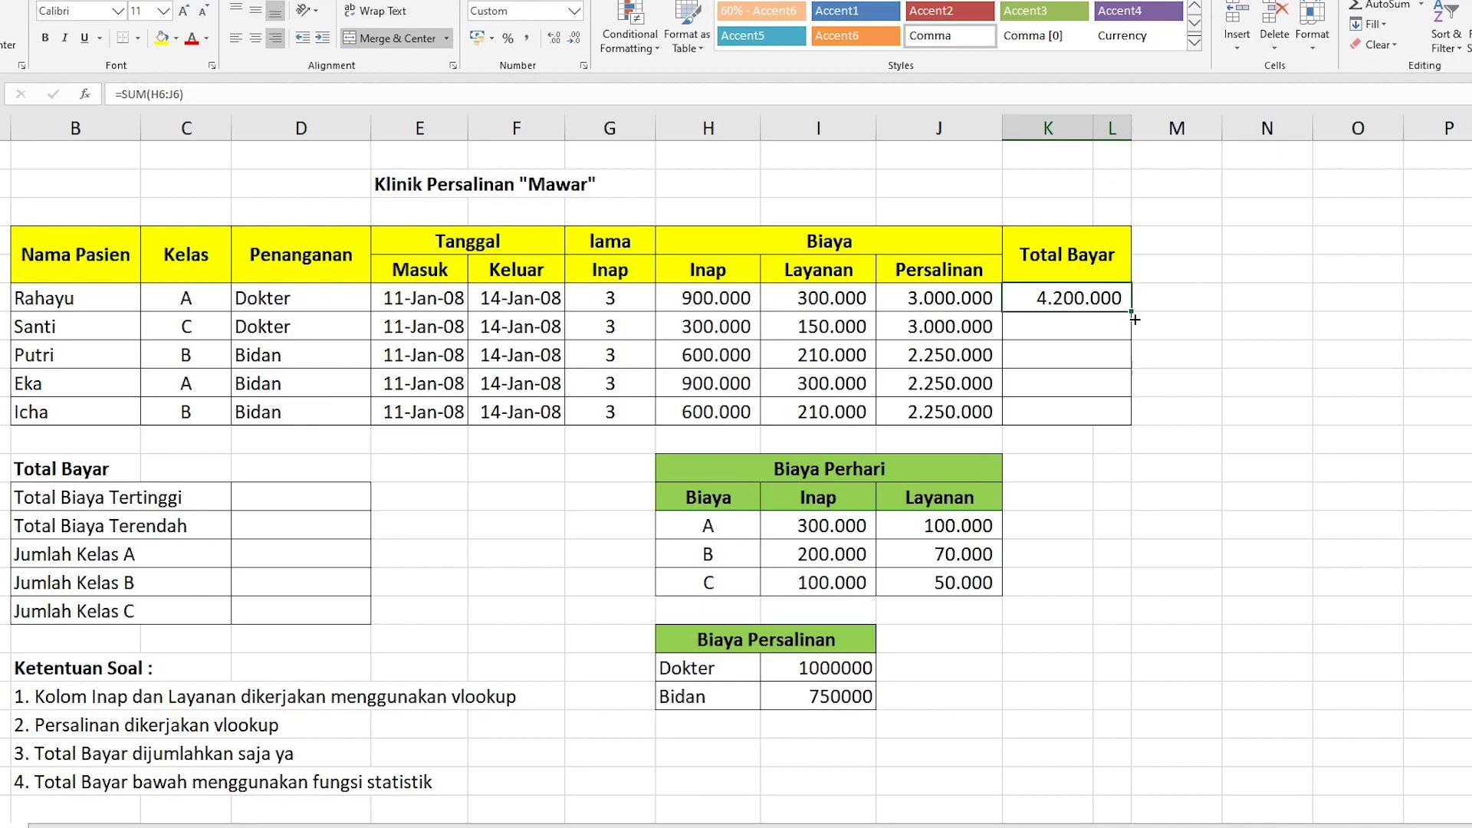
drag(1136, 310, 1137, 414)
click(1244, 391)
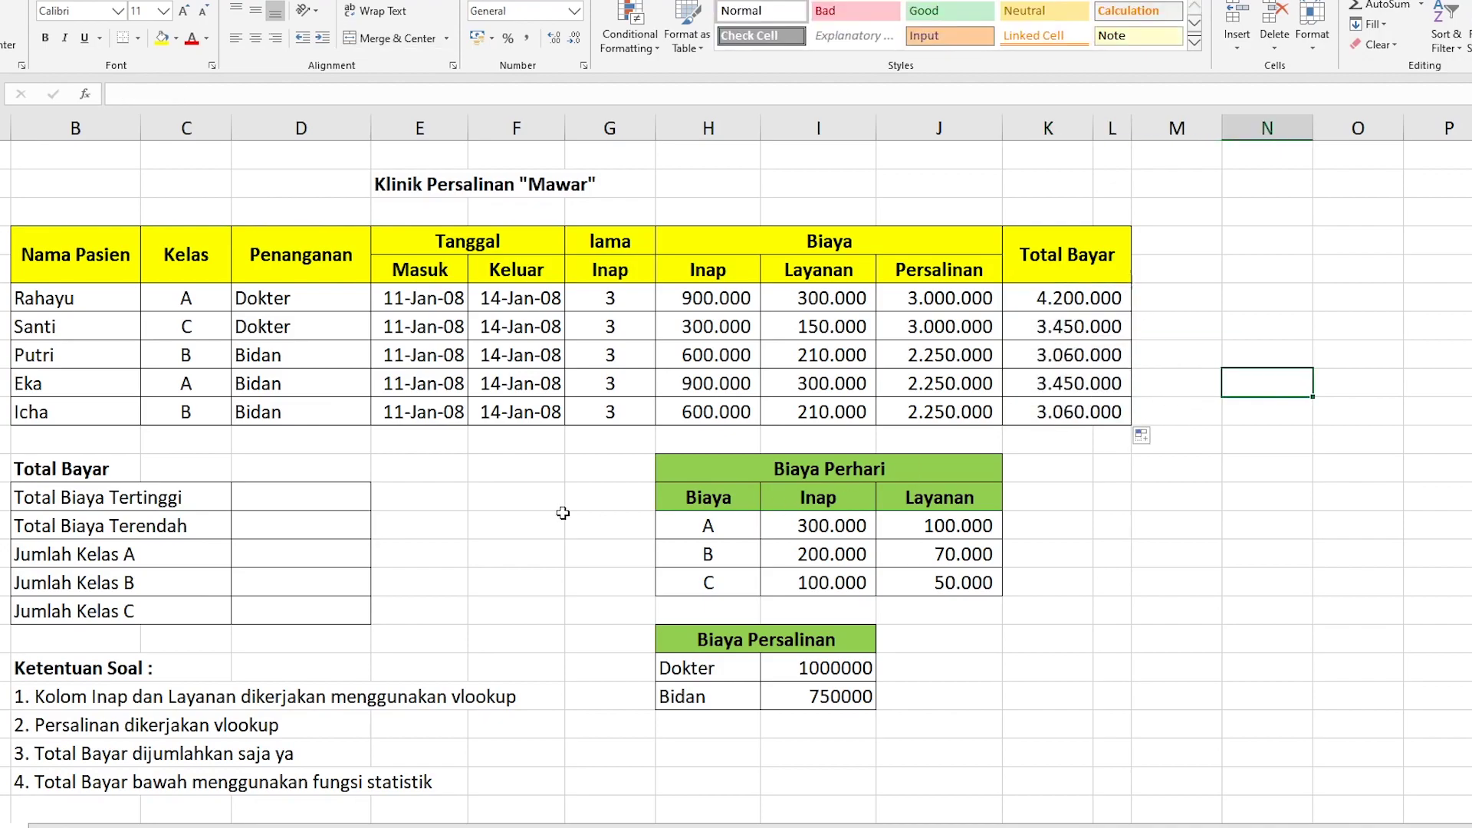
click(247, 506)
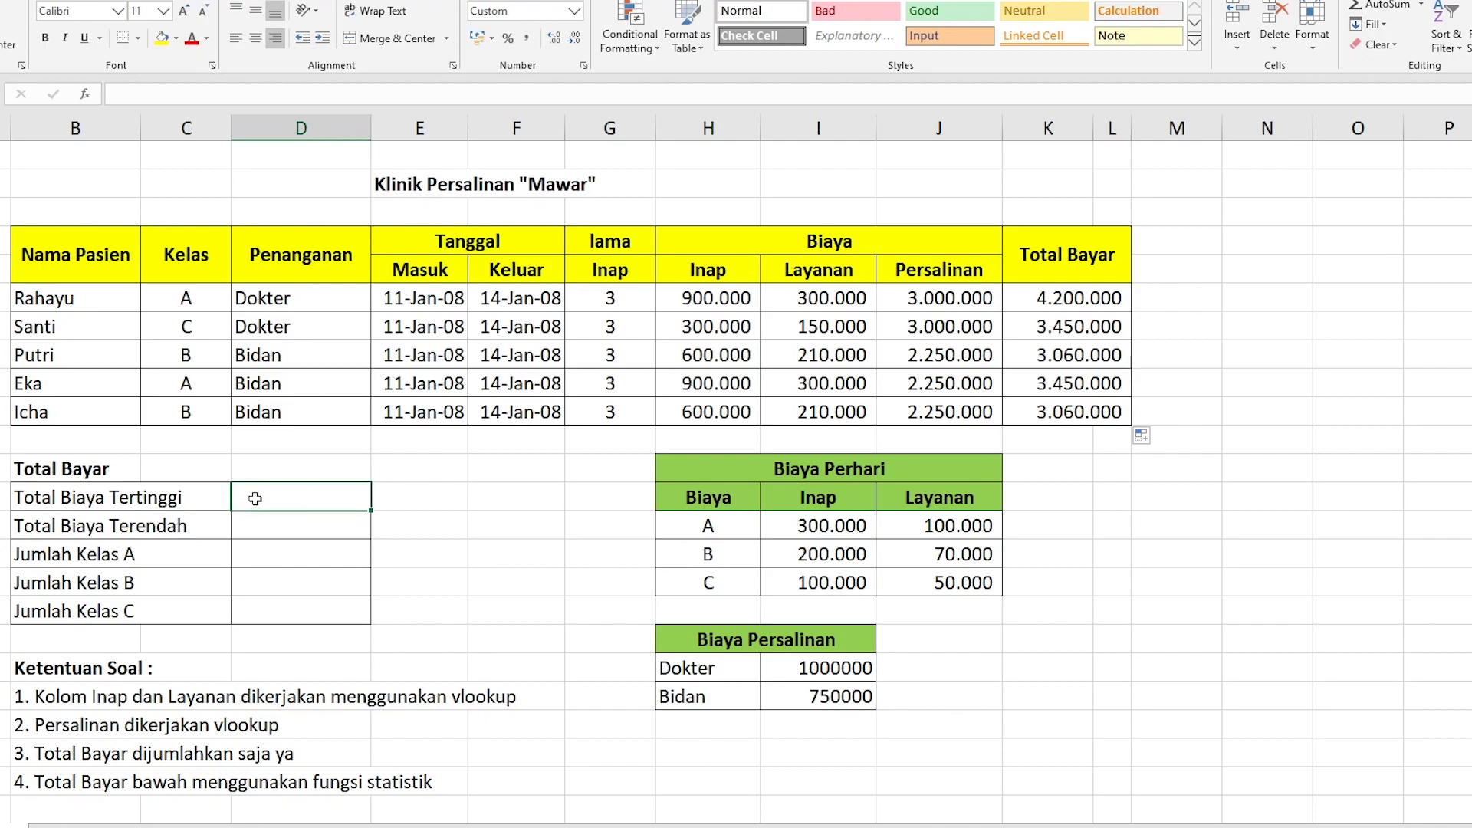
Enter =MAX(K6:K10) for highest total 4.200.000 and =MIN(K6:K10) for lowest 3.060.000
text(=)
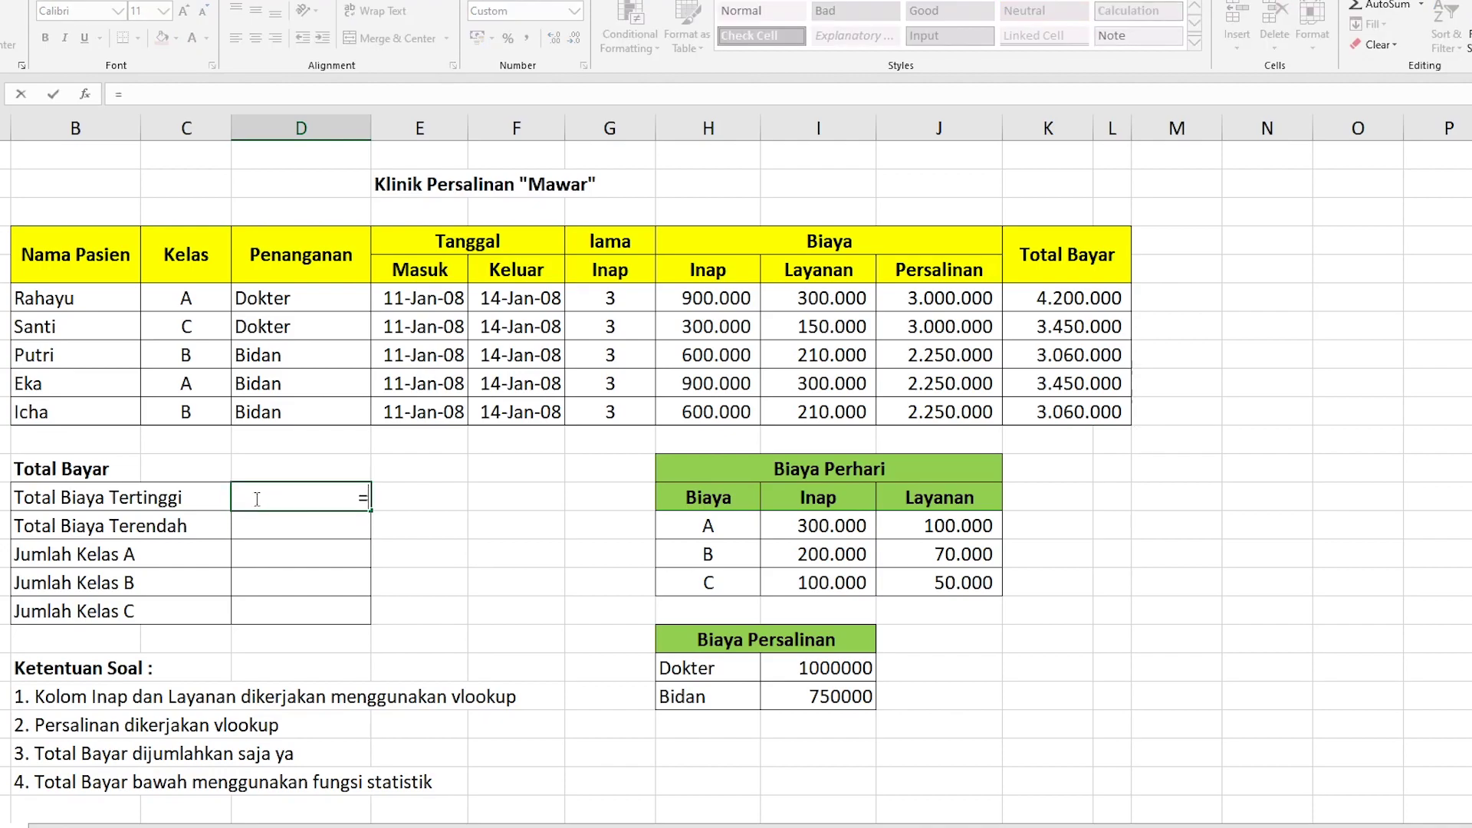
text(max()
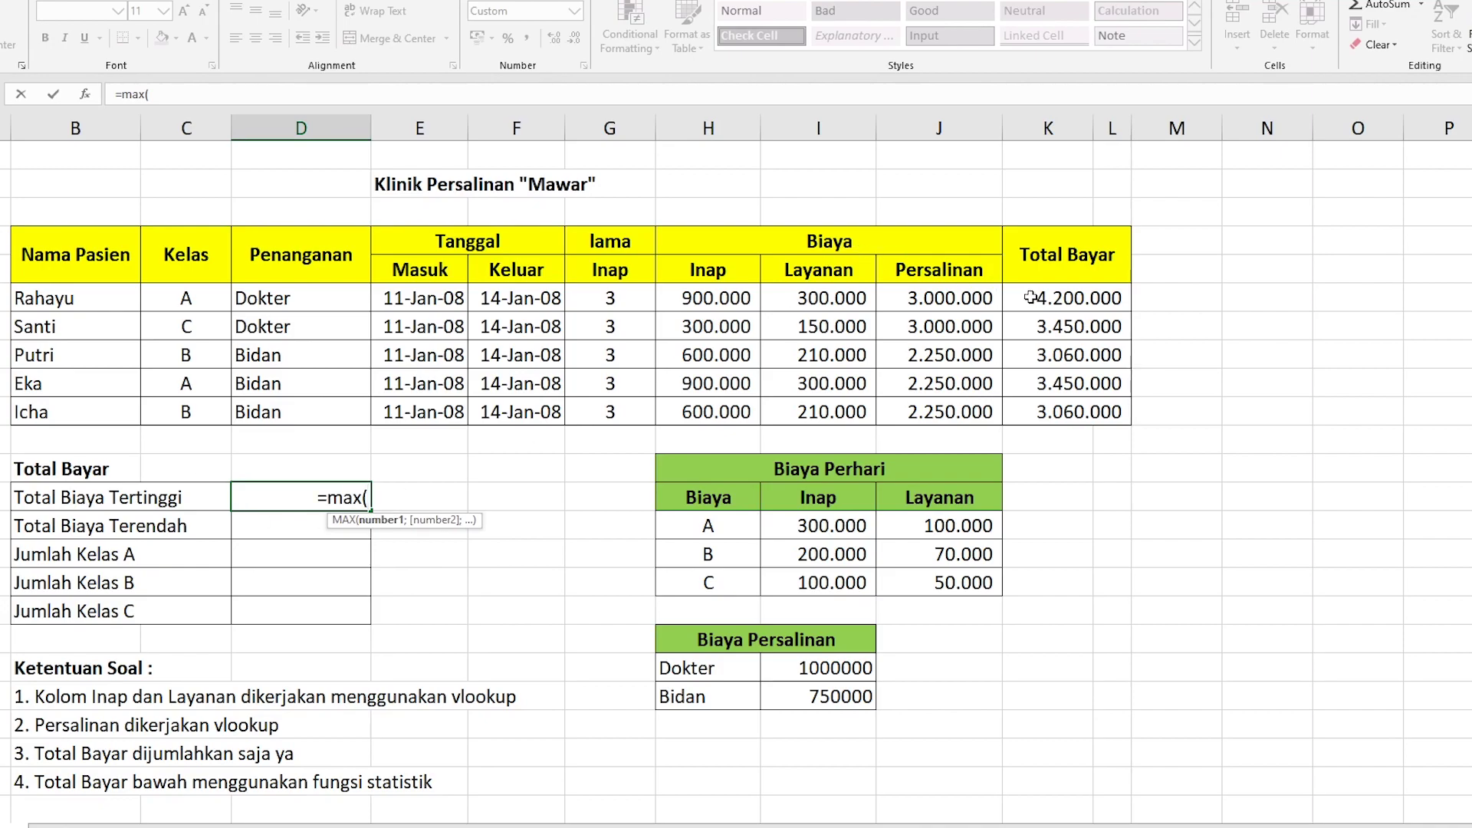
drag(1030, 298, 1032, 413)
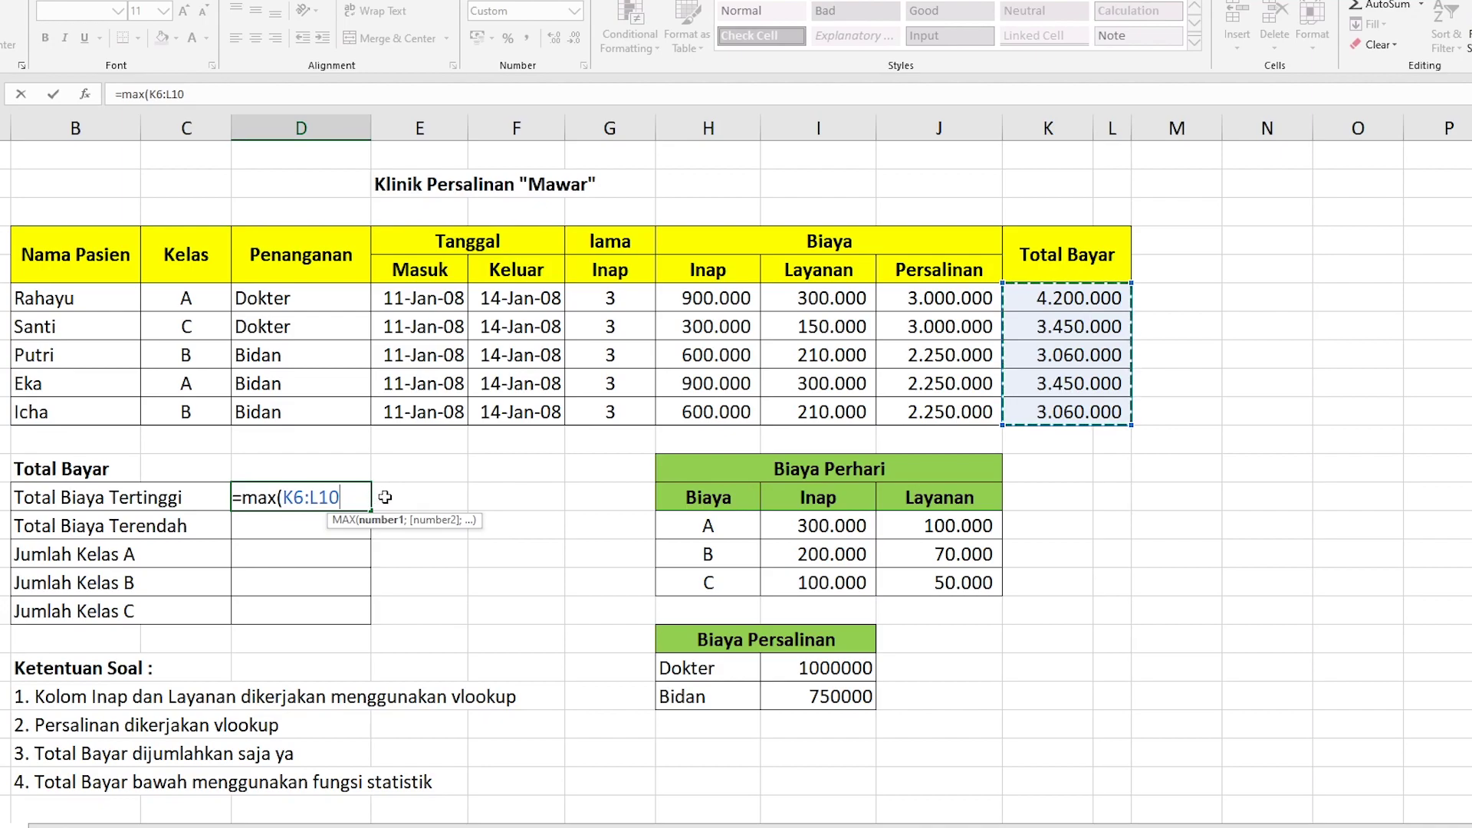
key(BackSpace)
key(BackSpace)
key(BackSpace)
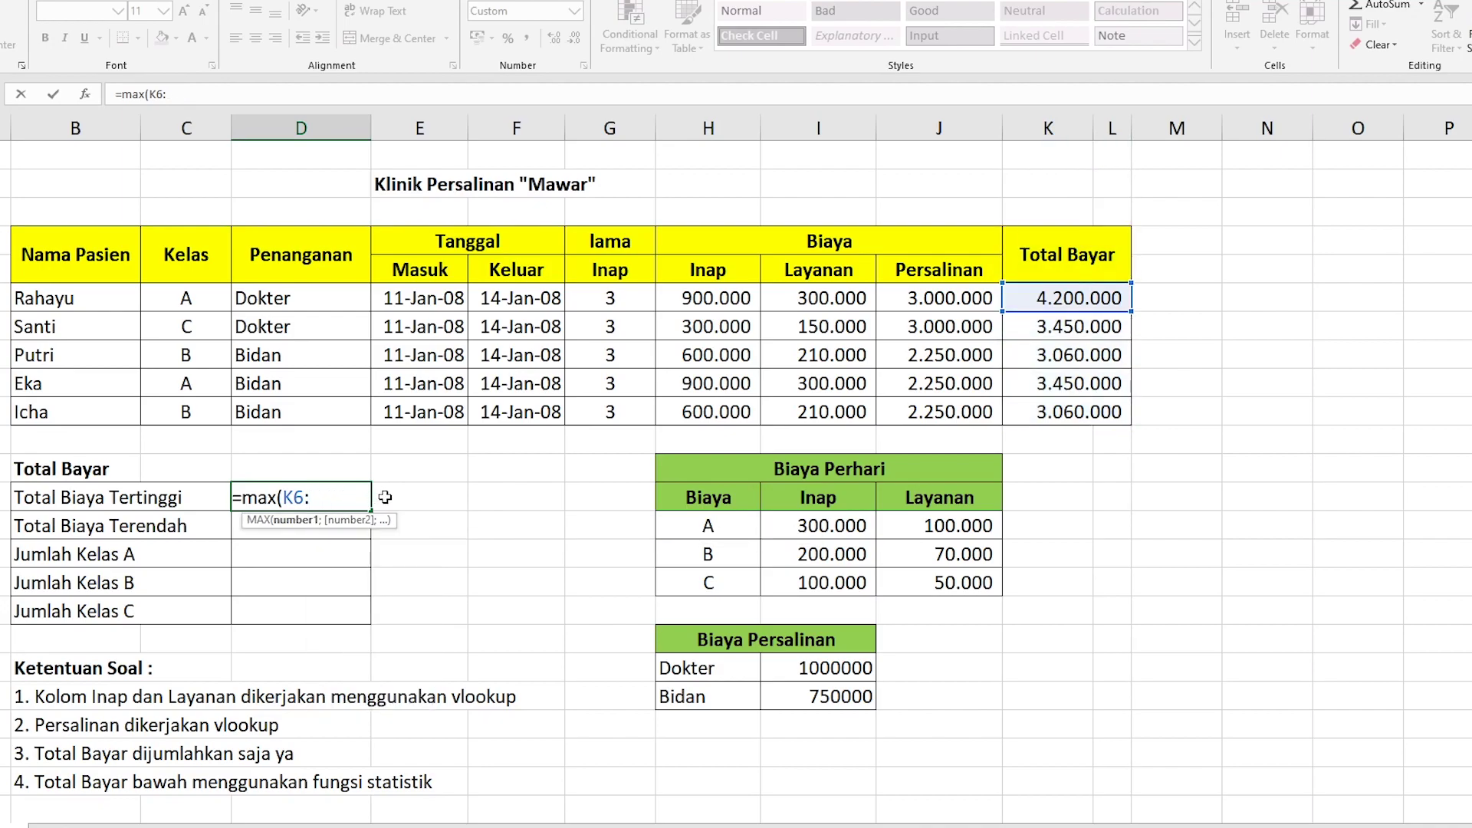
text(k10)
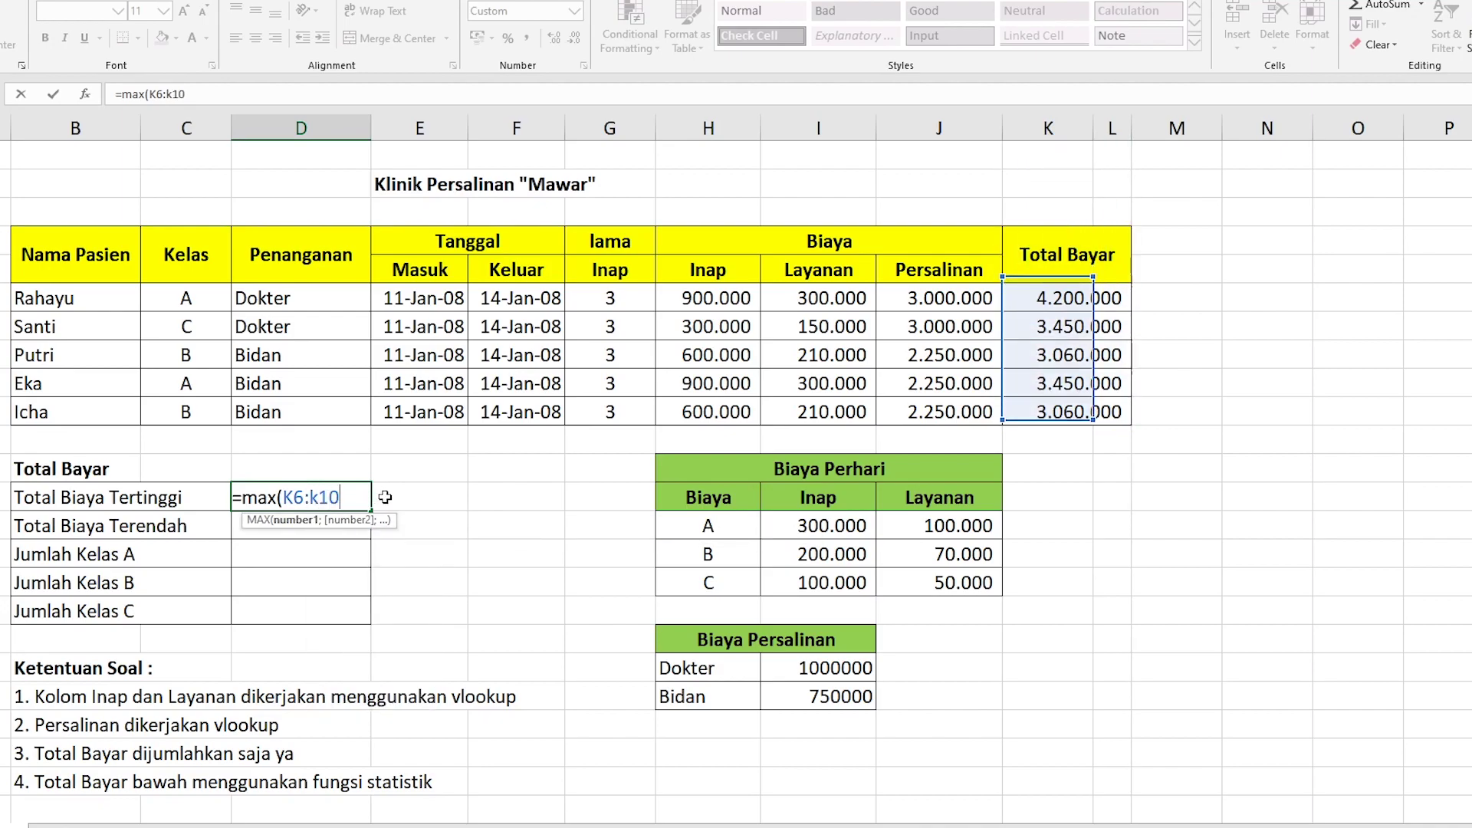
text())
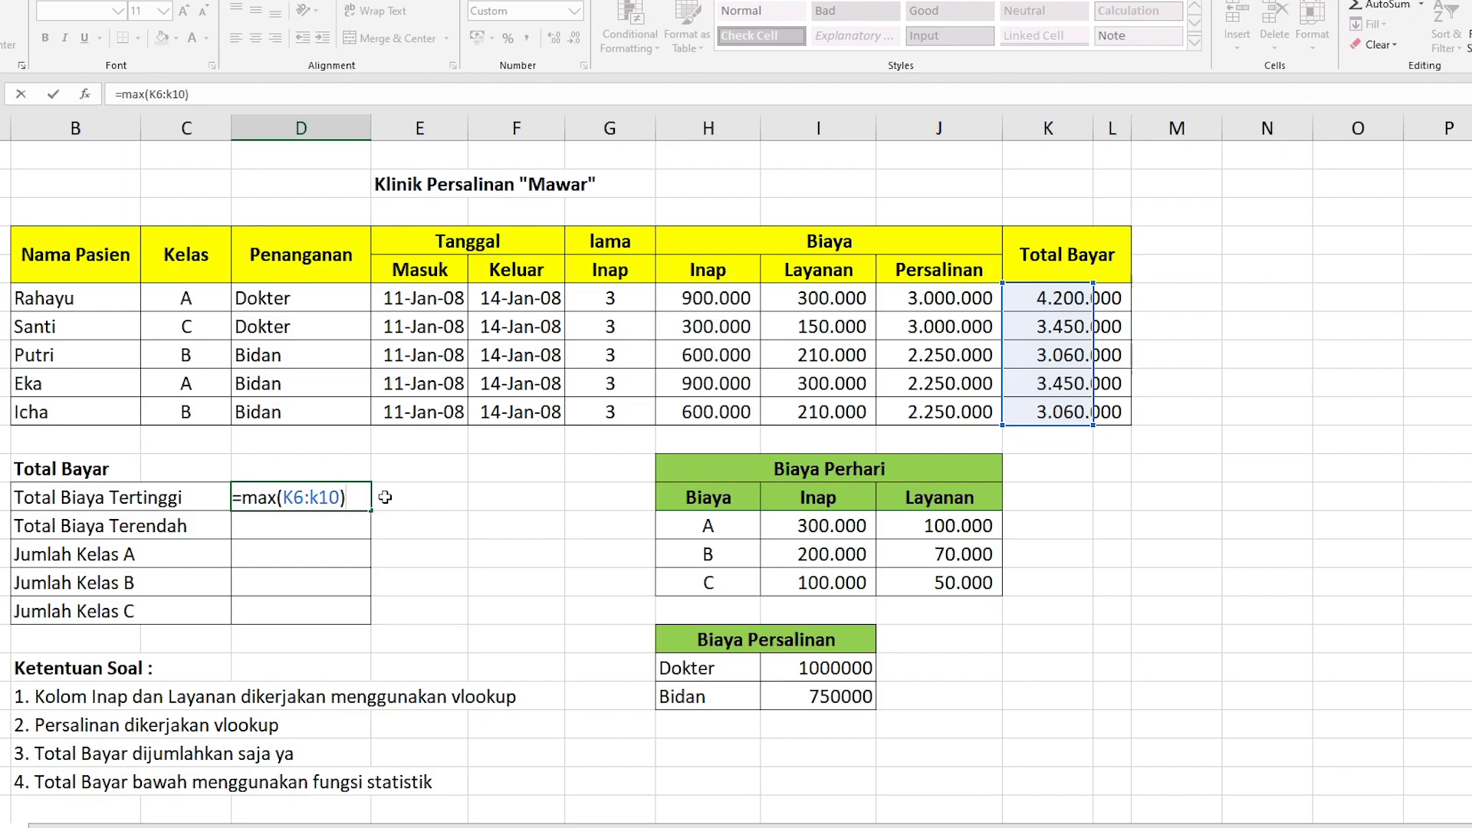
key(Return)
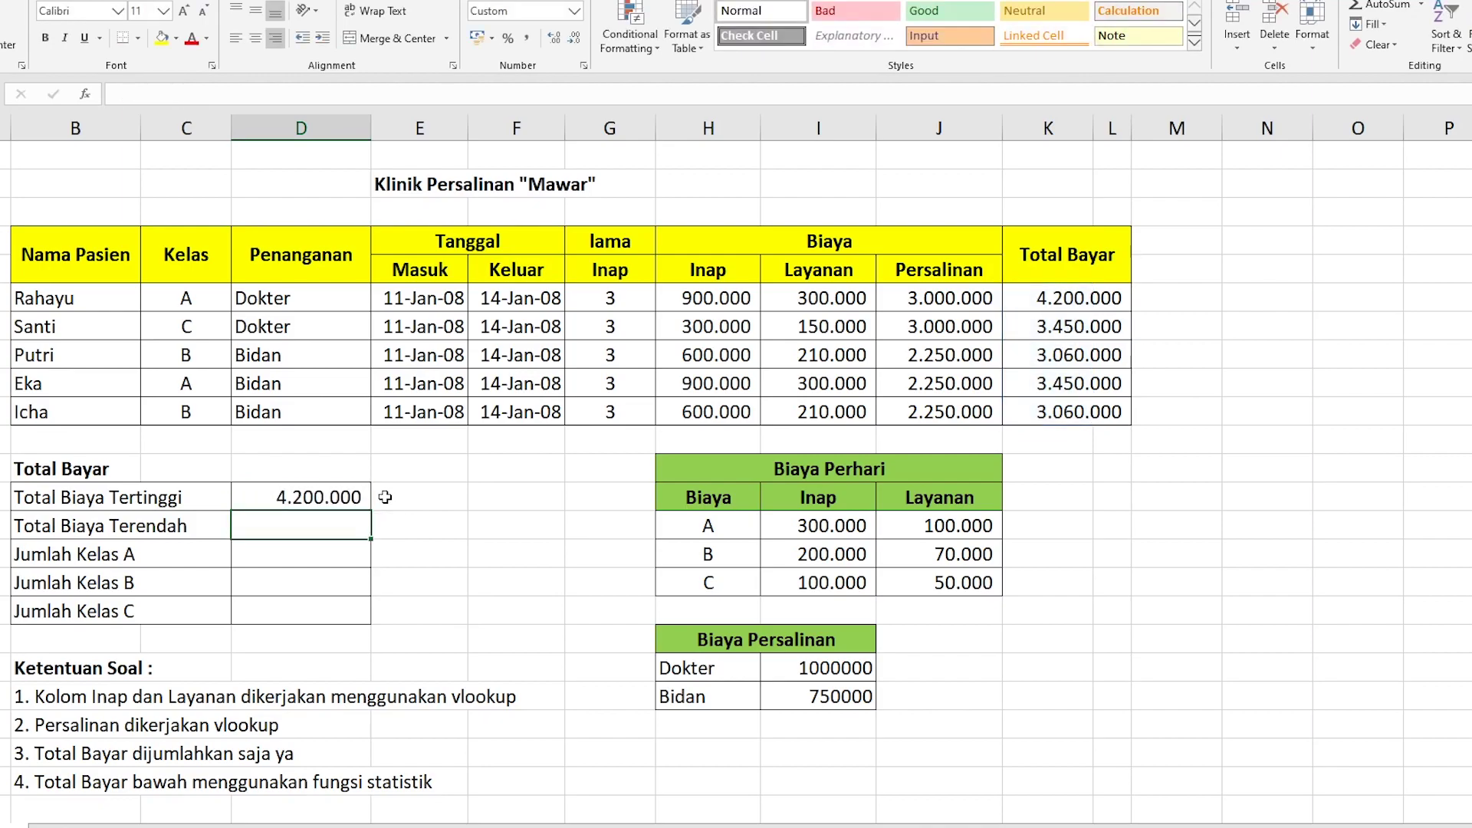
text(=)
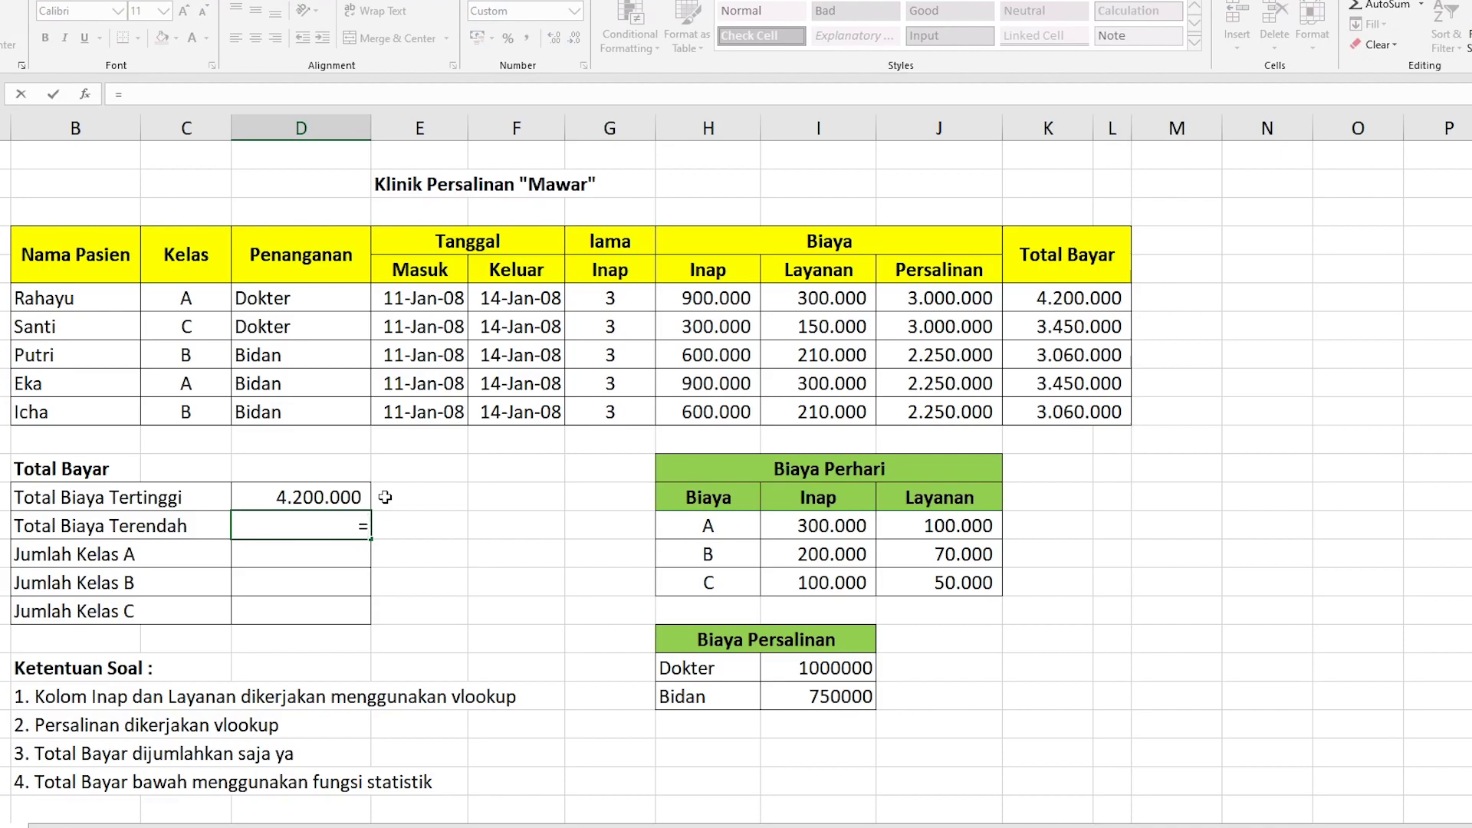
text(min()
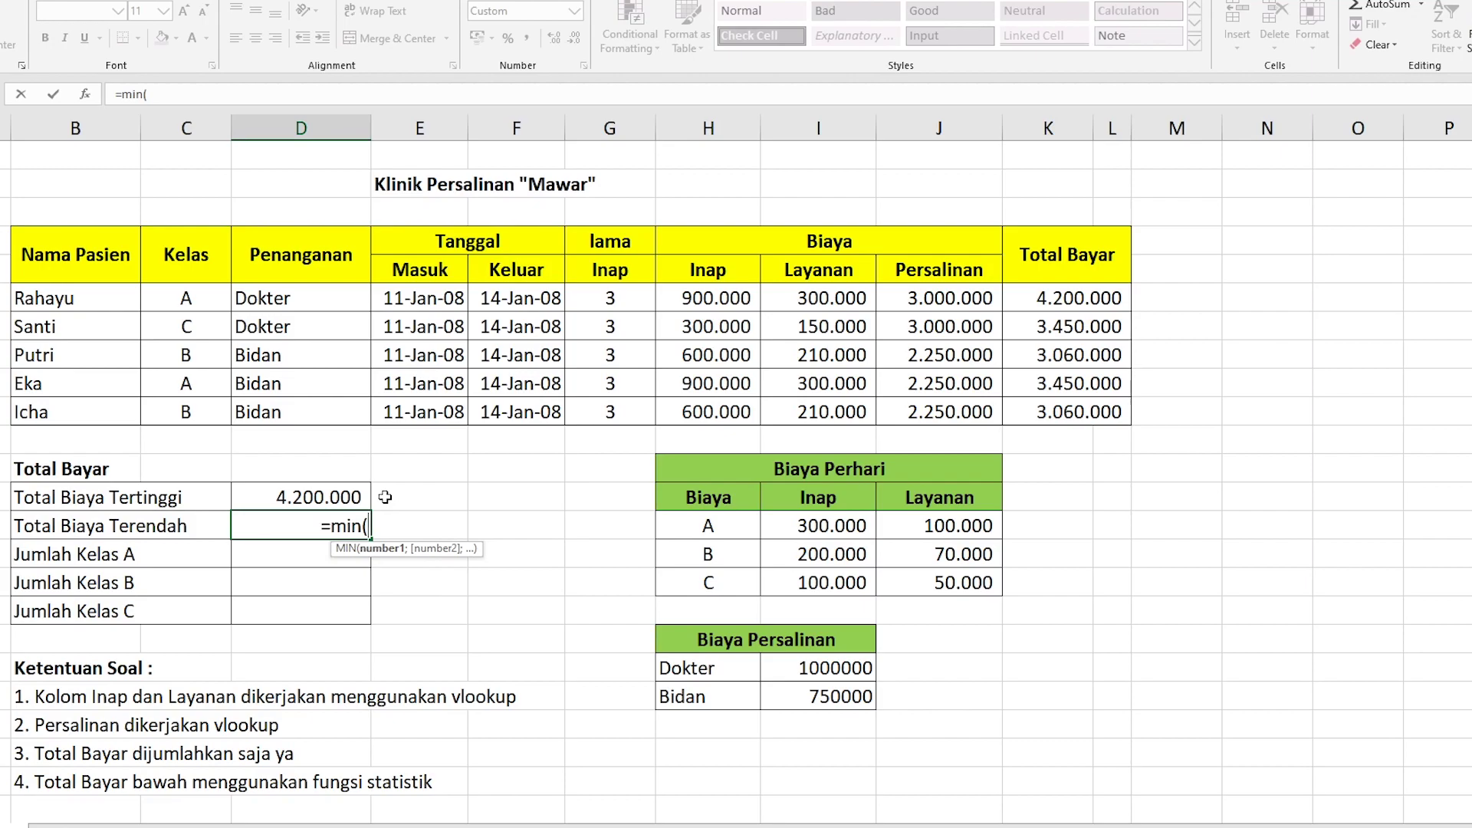
text(k6)
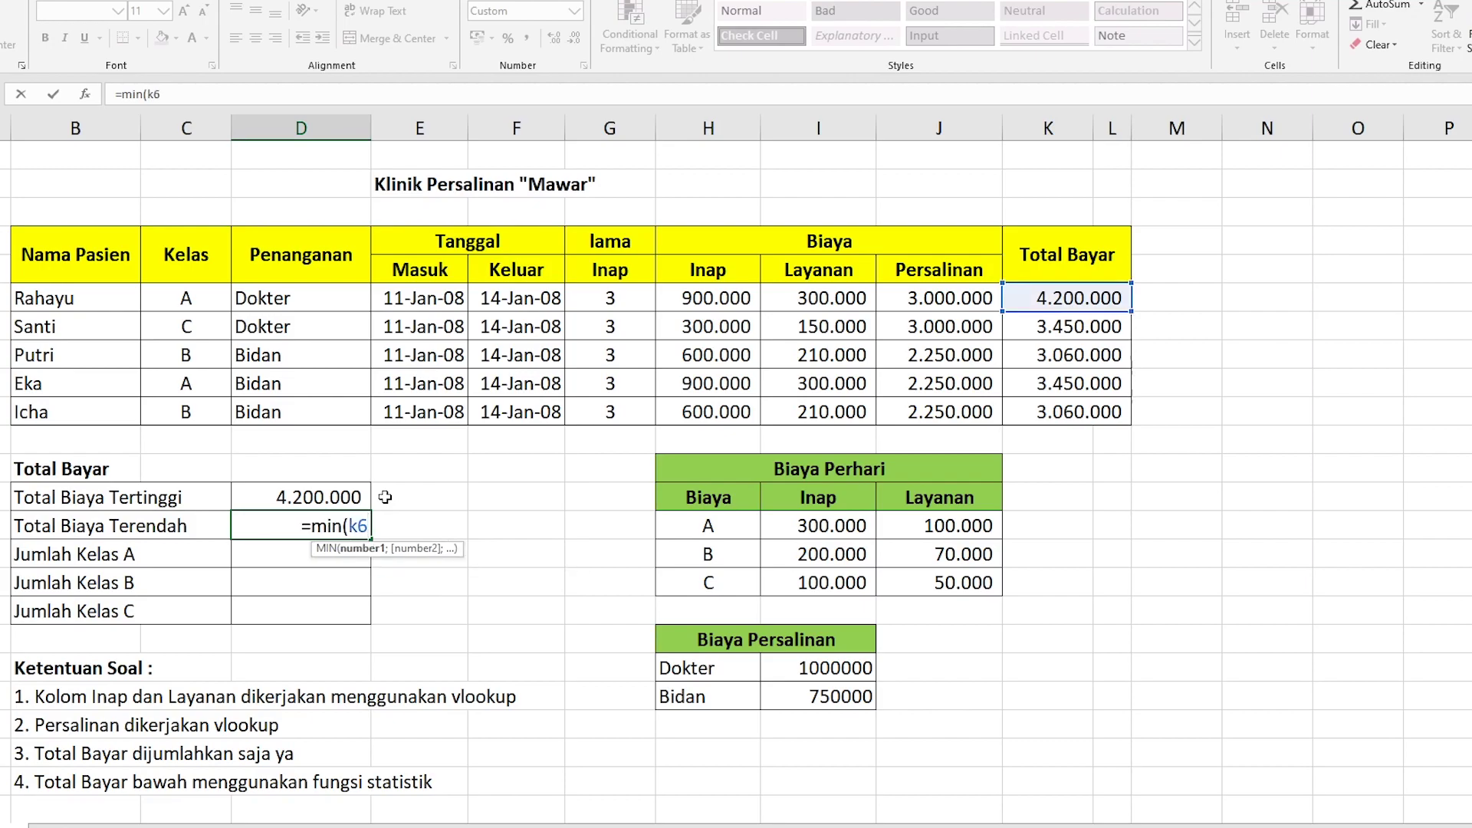
text(:k10)
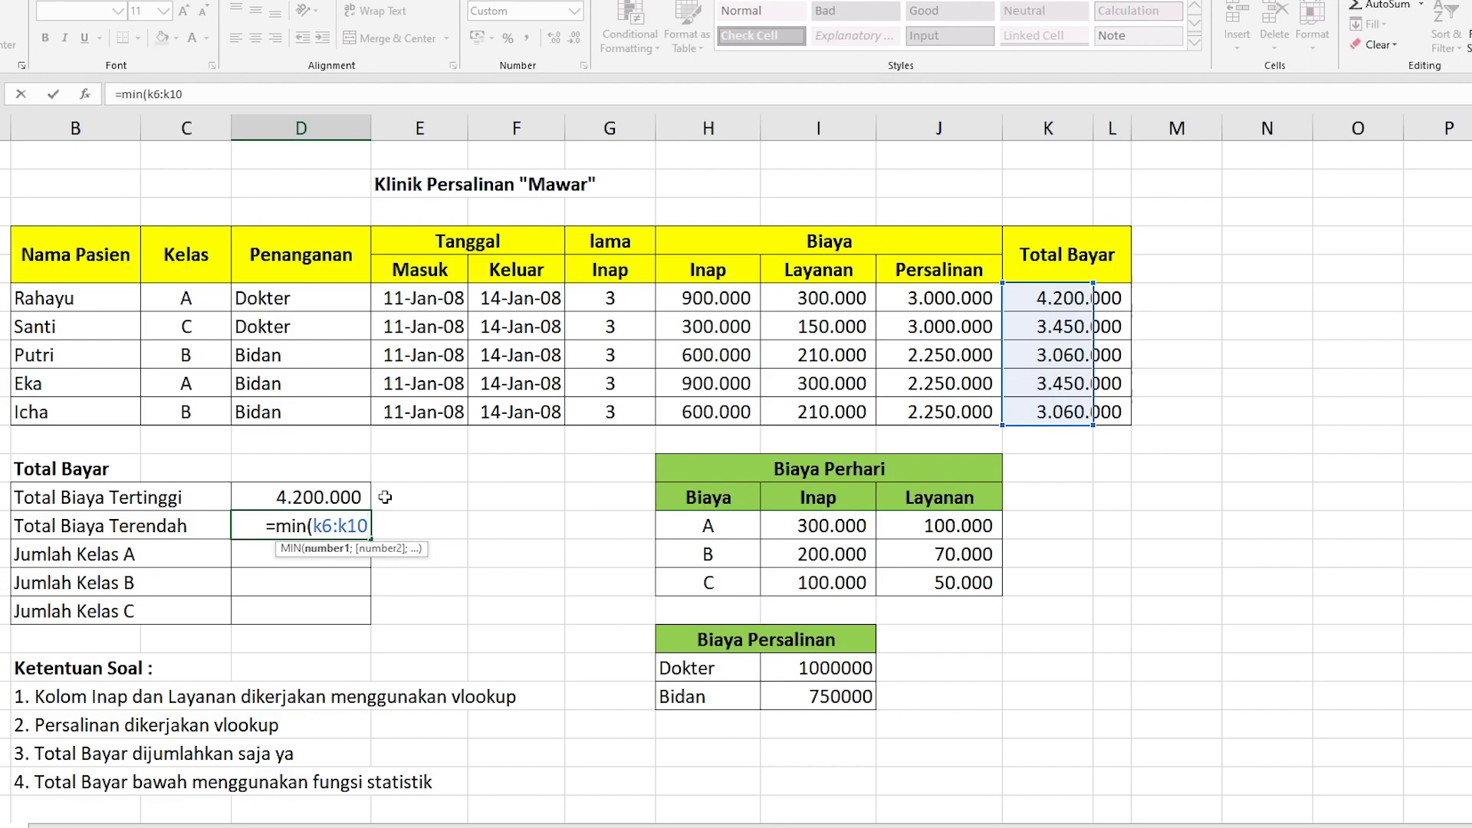
text())
key(Return)
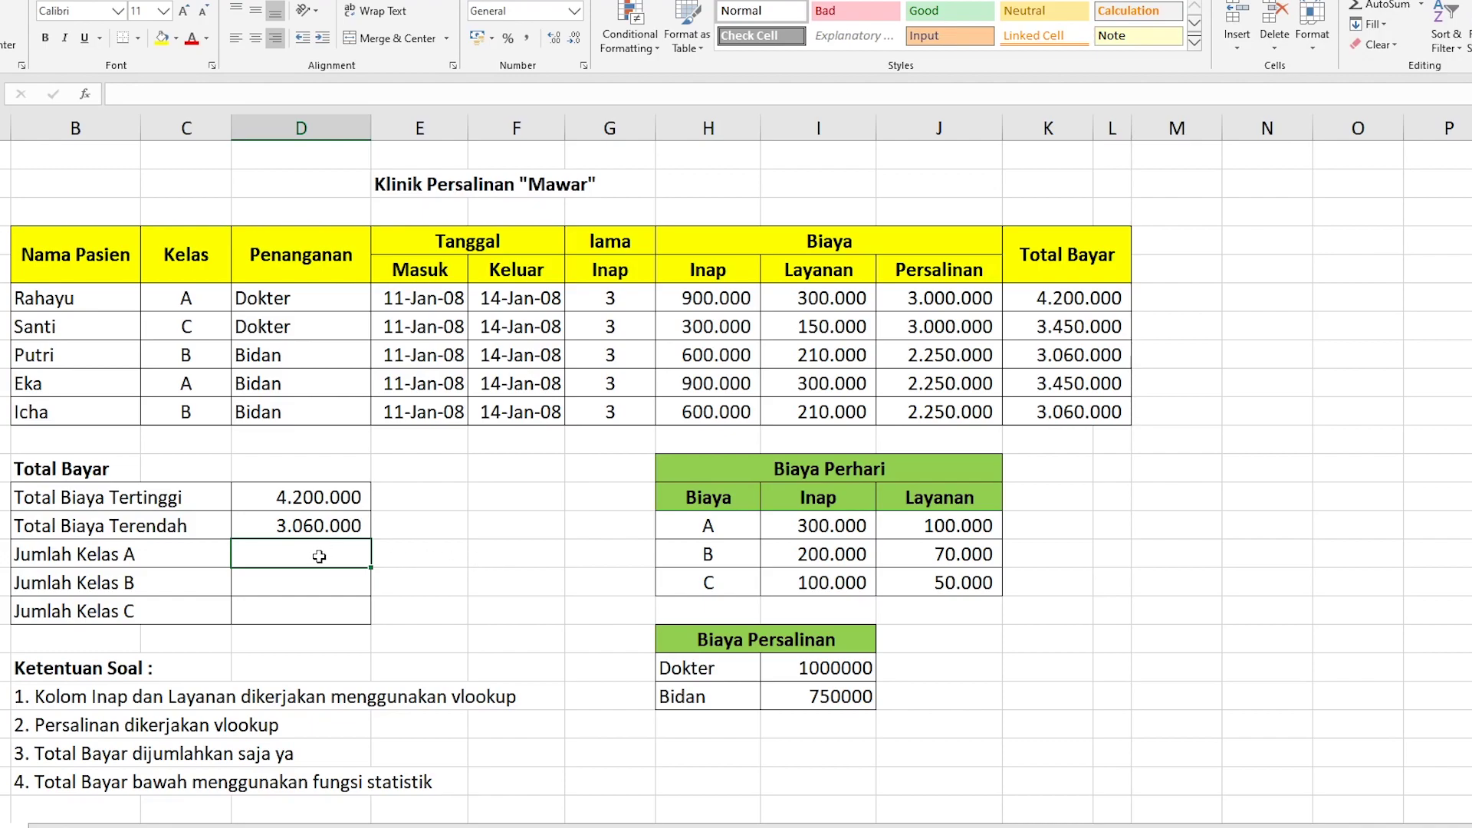
Enter =SUMIF(C6:C10;"A";K6:L10) under Jumlah Kelas A, giving 7650000
text(=)
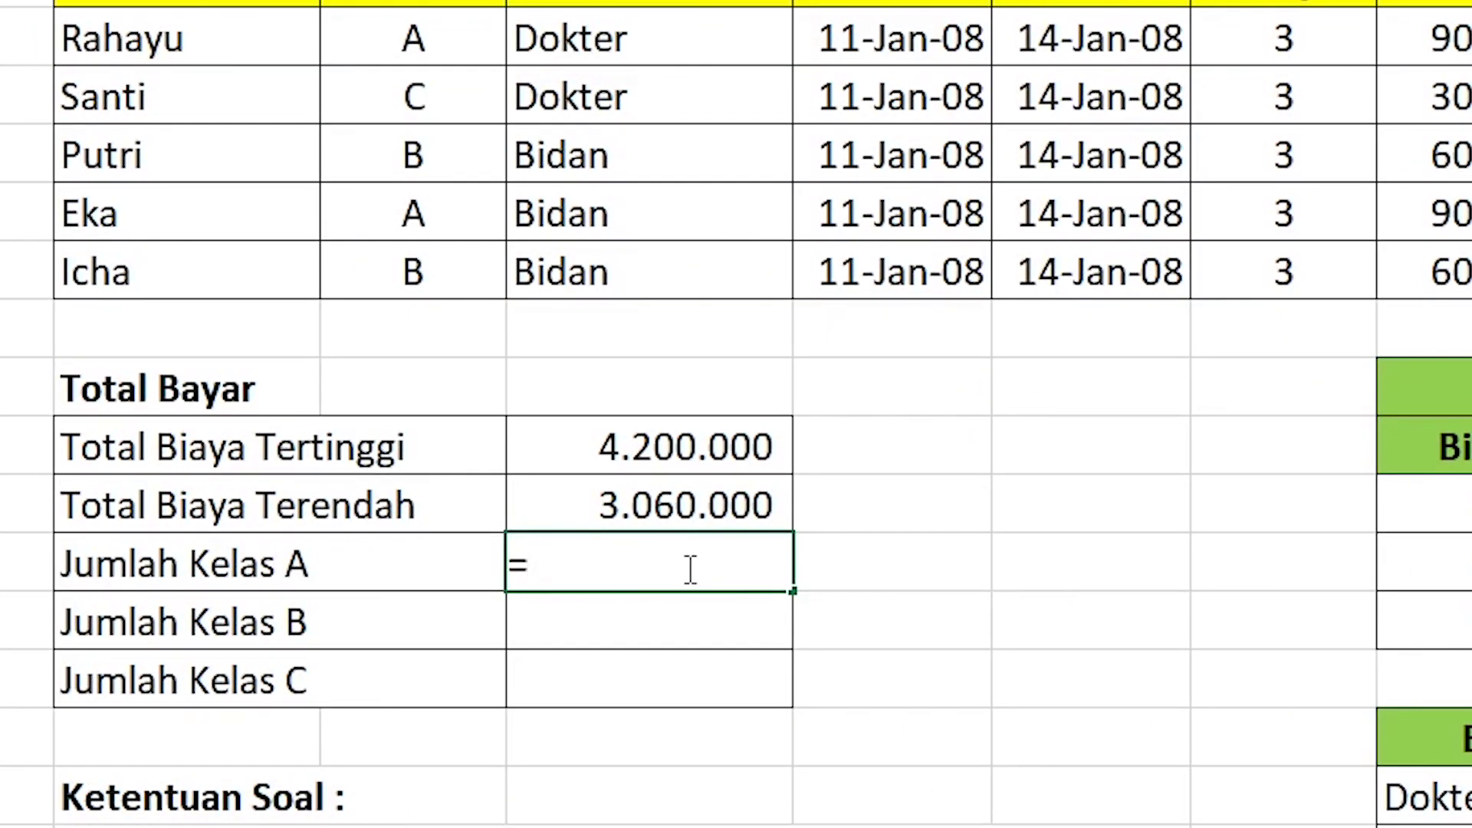
text(sumif)
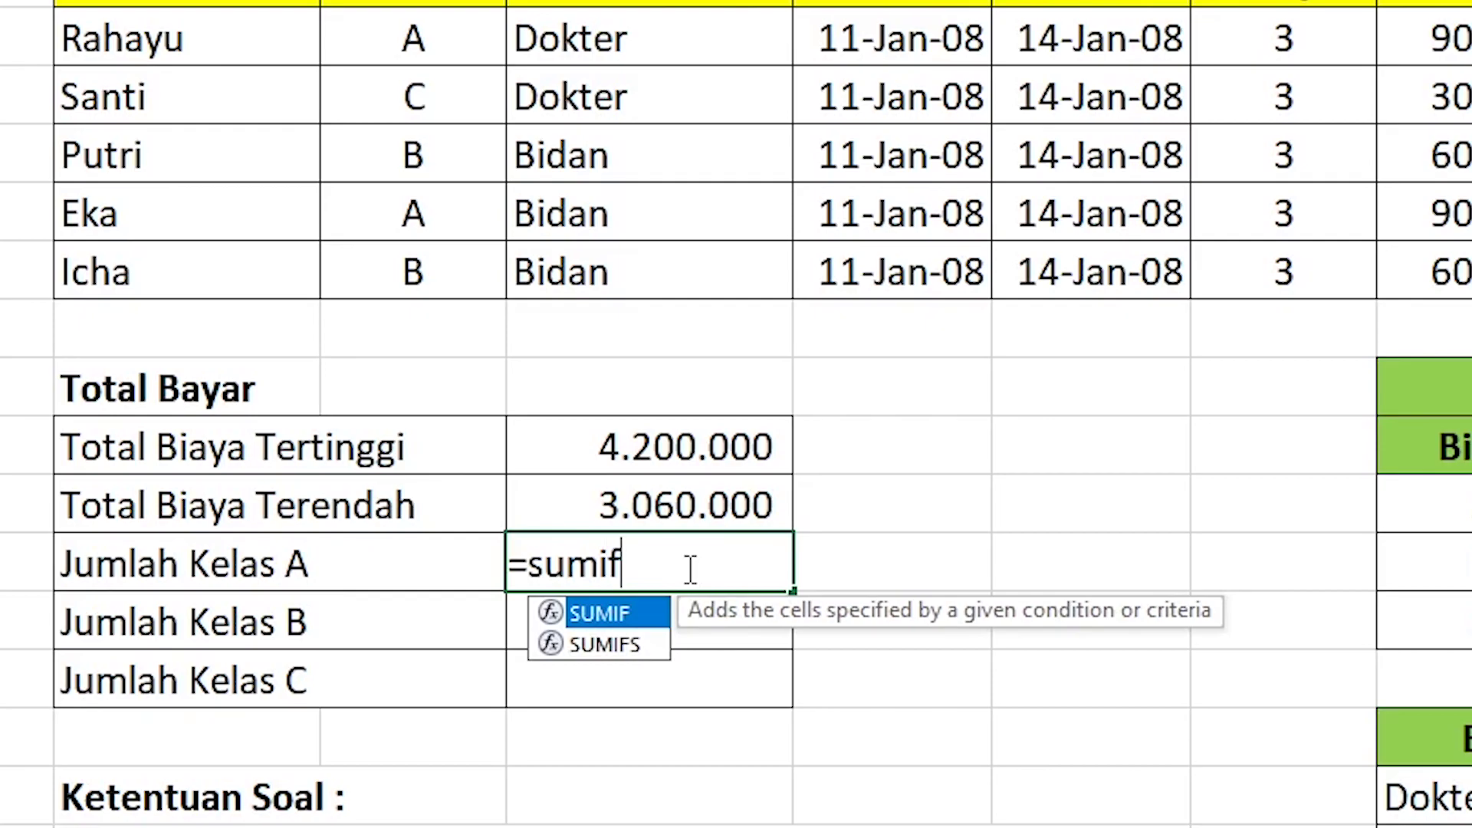
text(()
text(c)
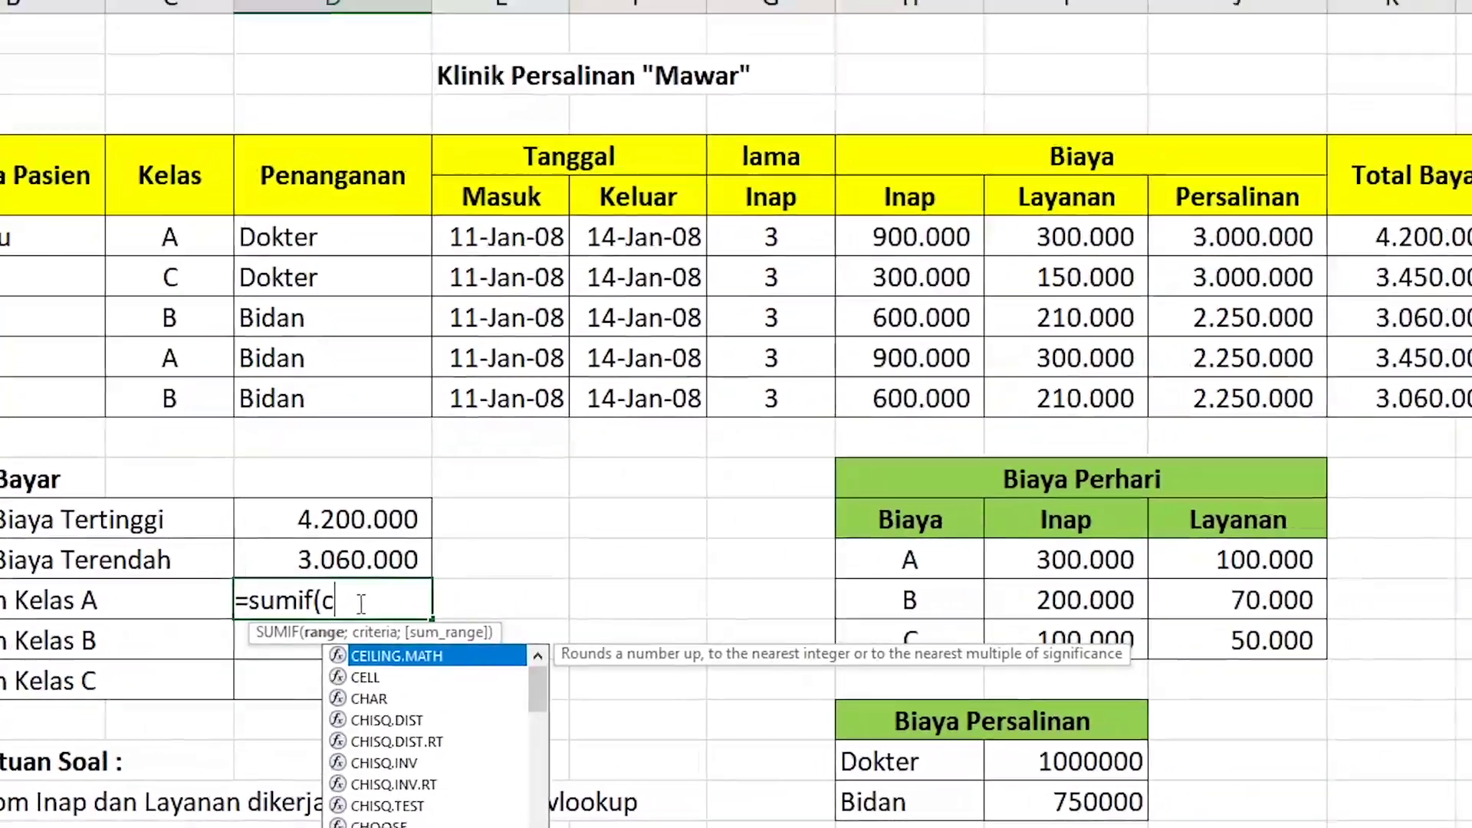
text(6:c)
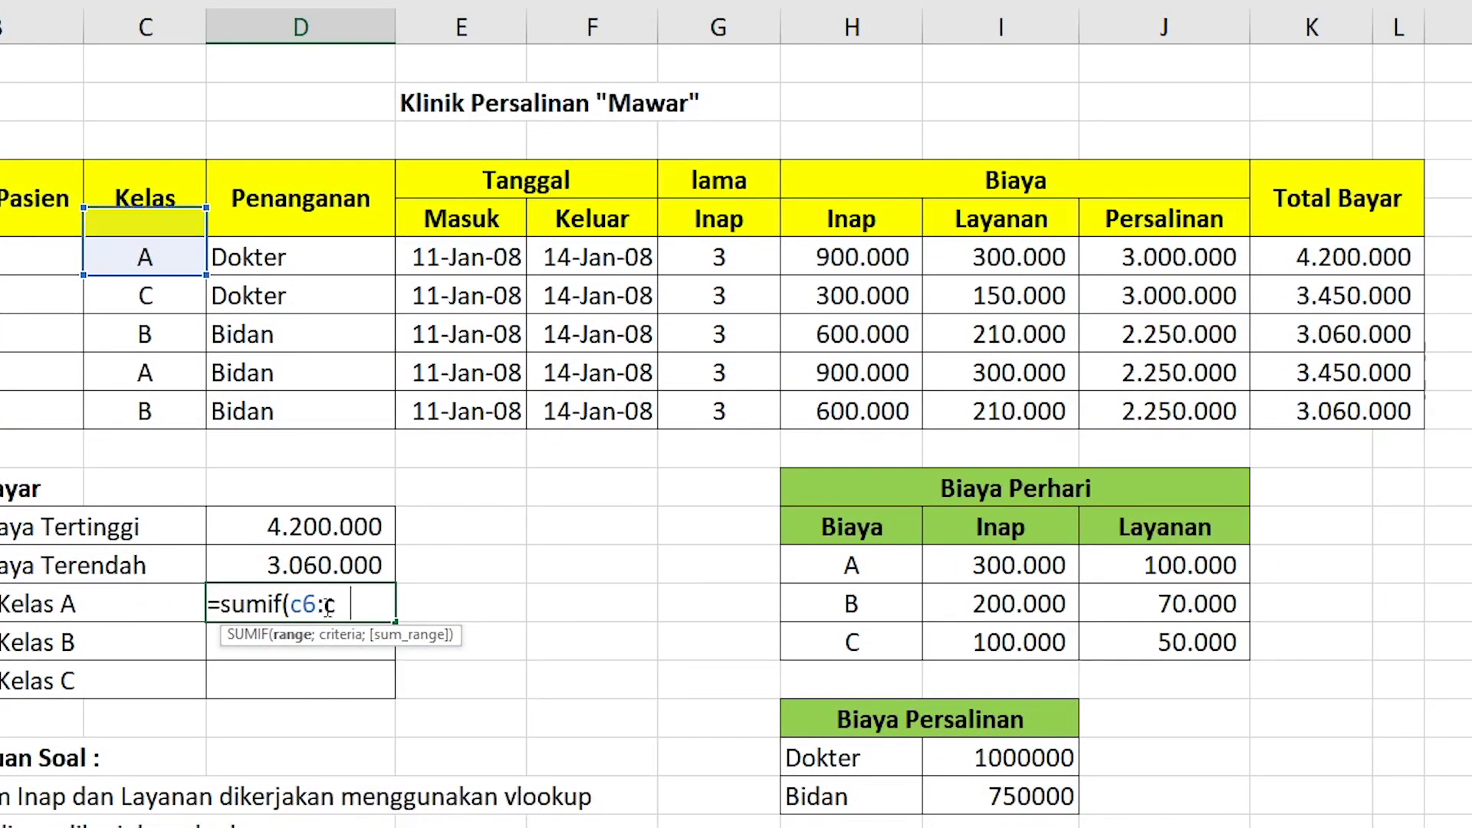
text(10;)
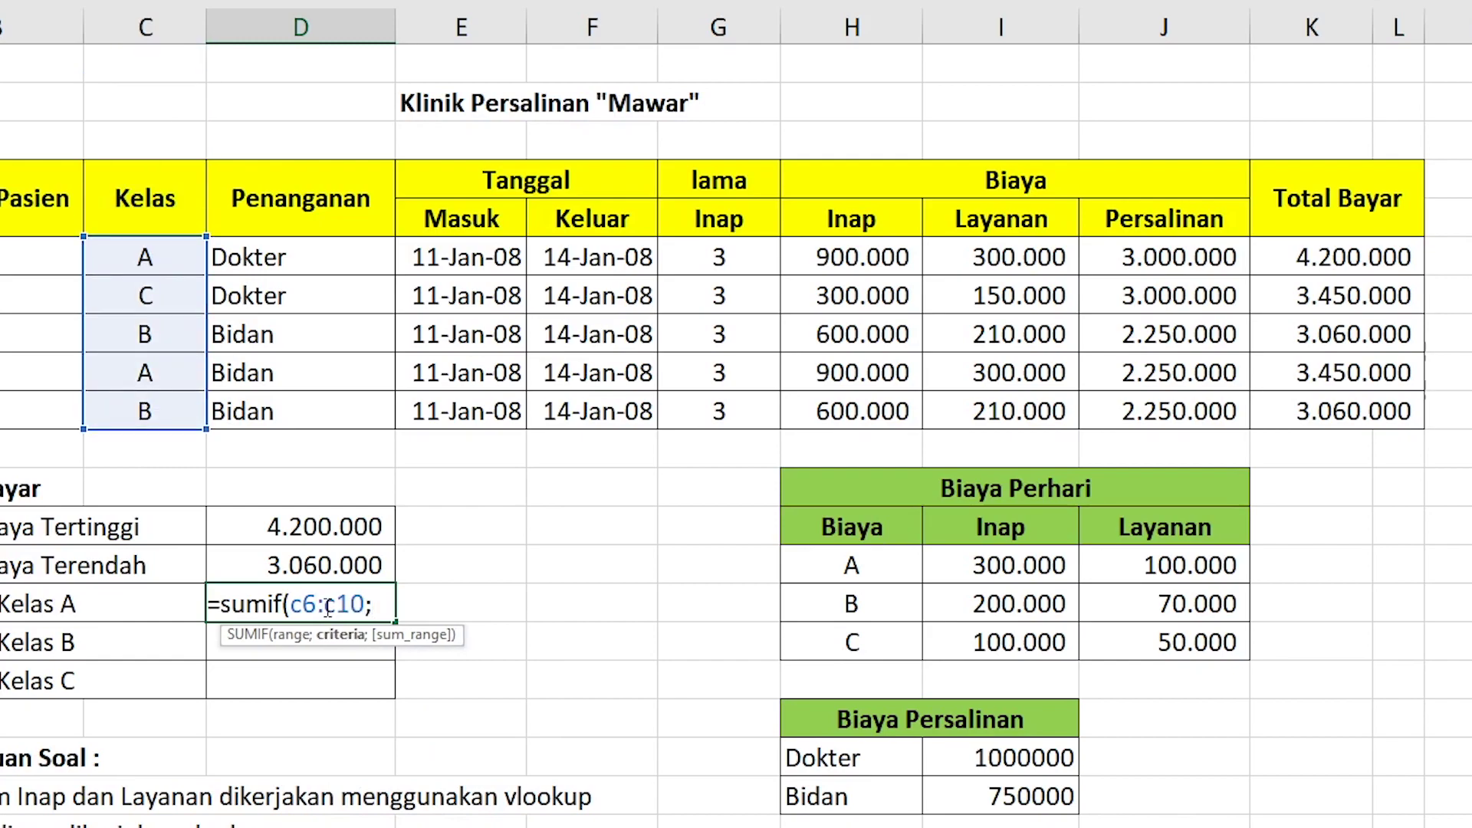
text(")
text(A)
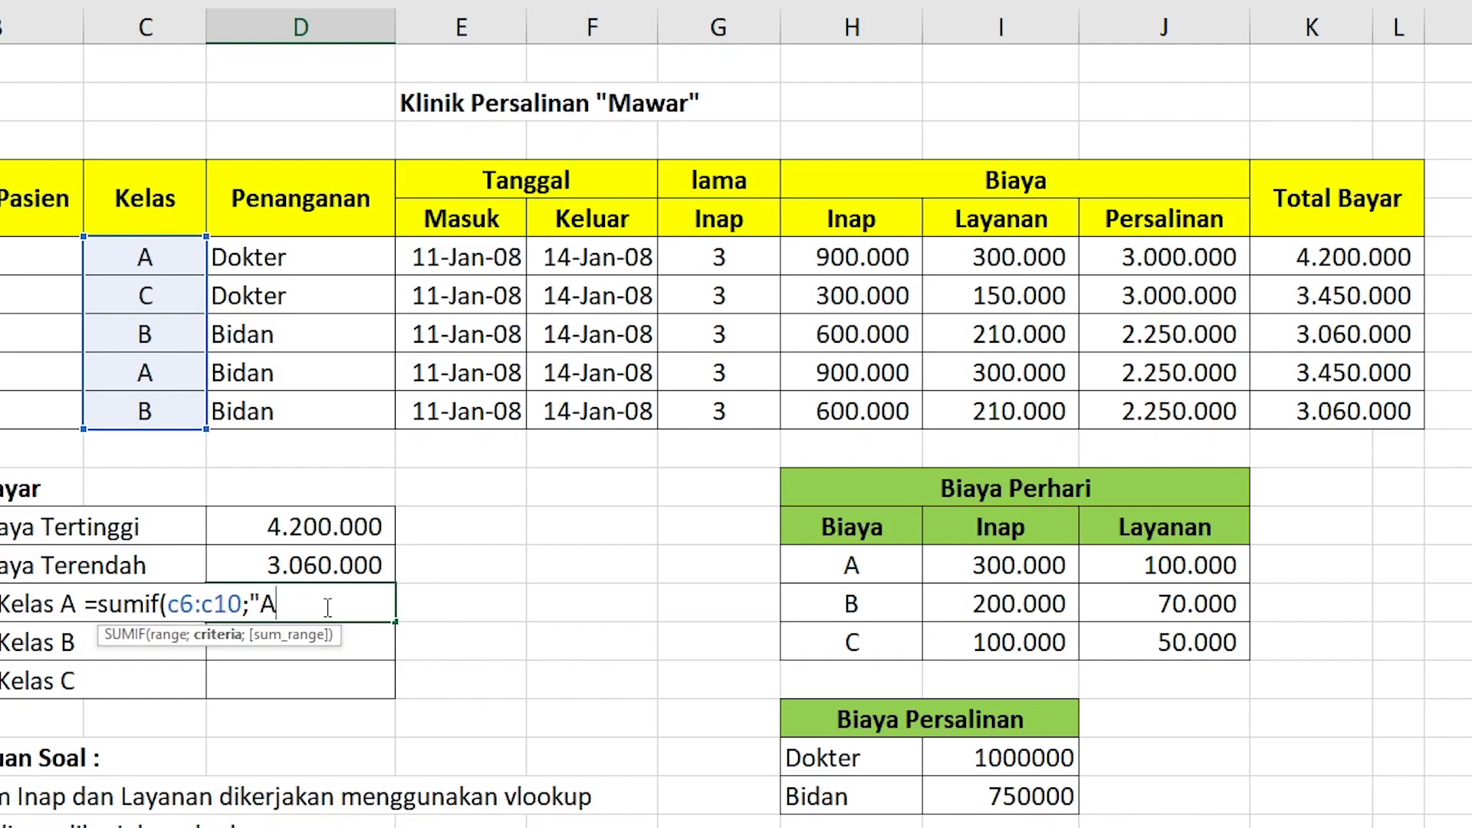
text(";)
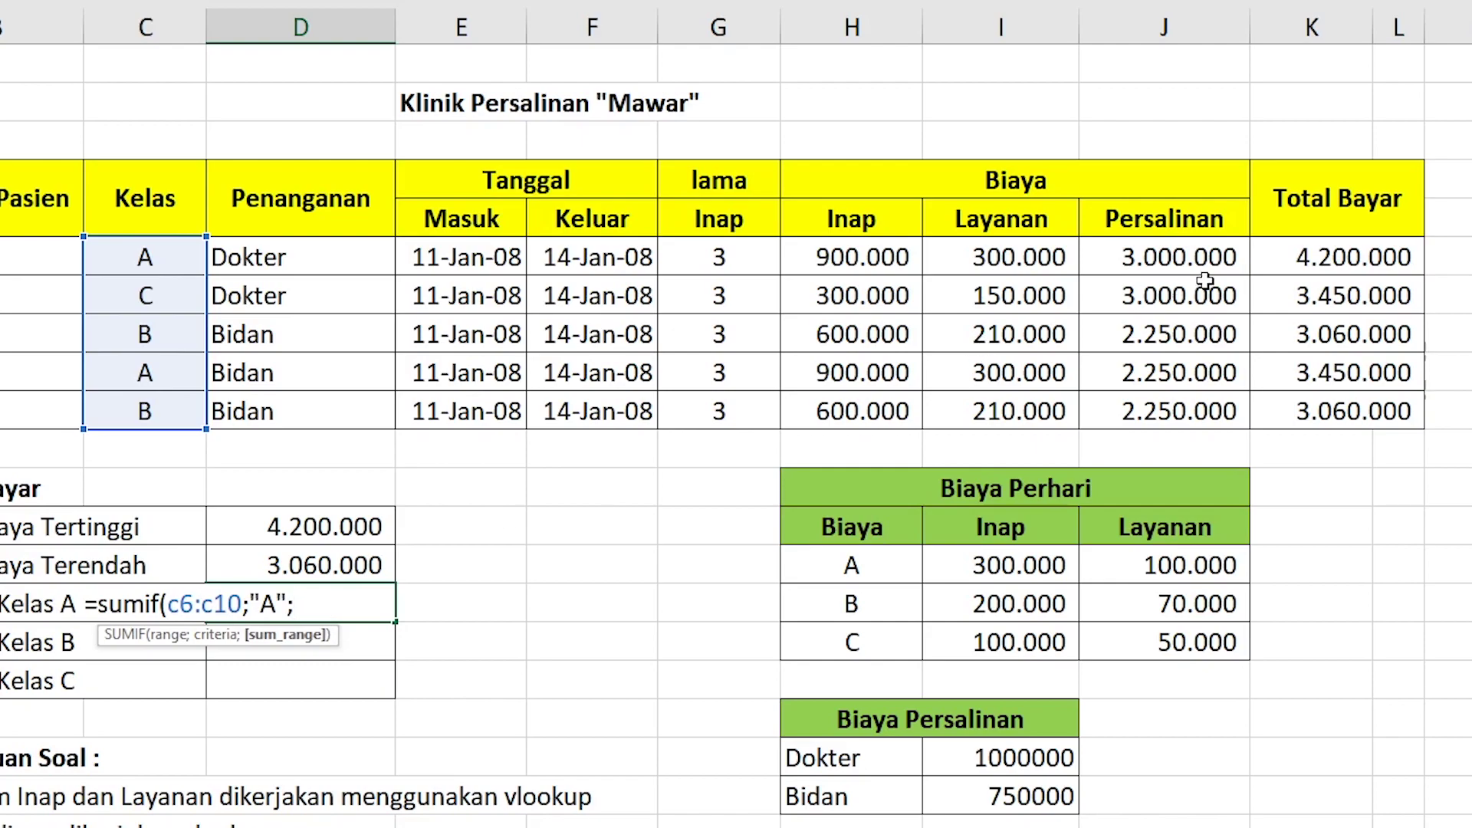
drag(1277, 253, 1292, 407)
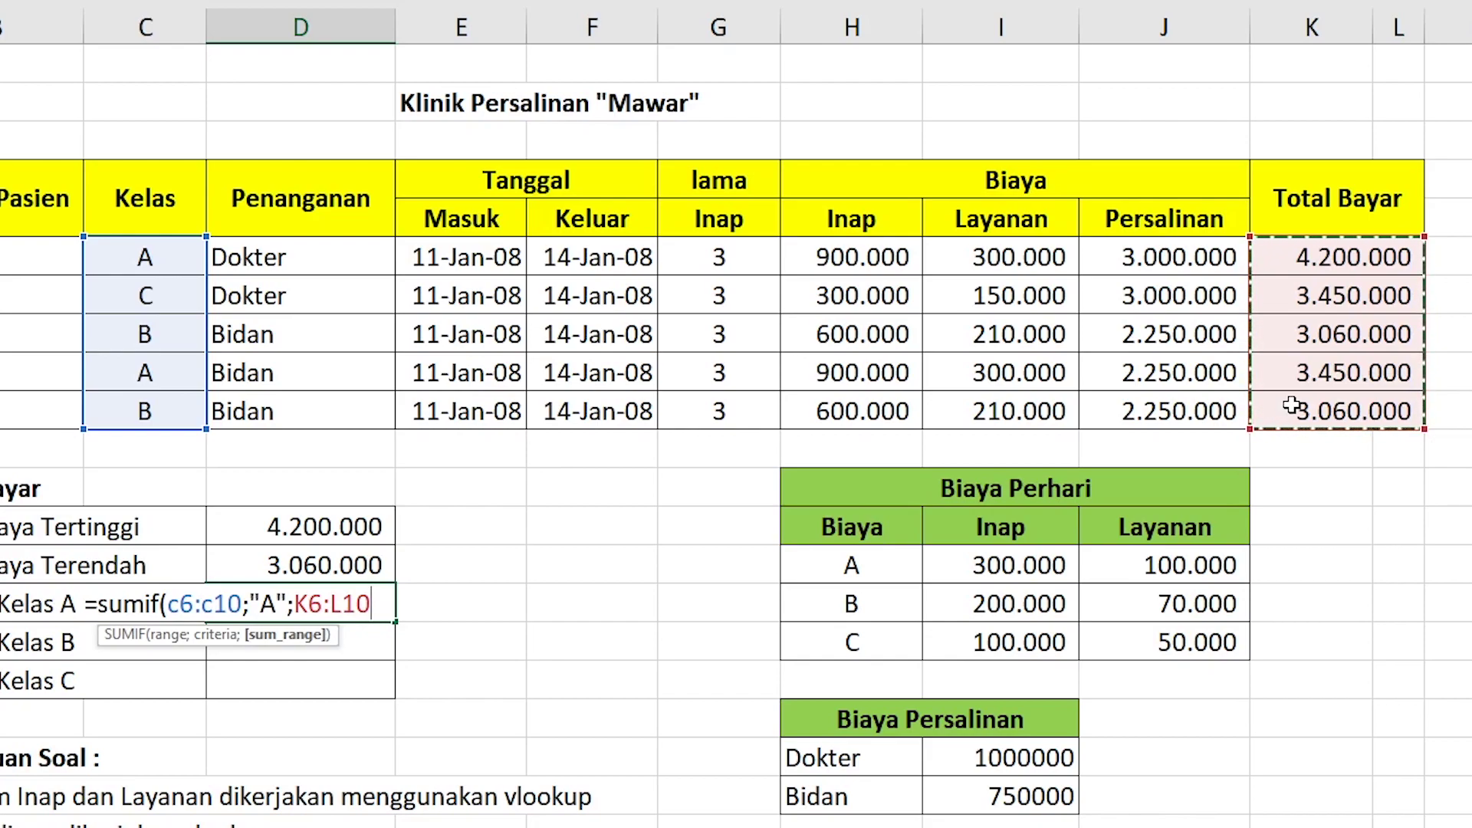
text())
key(Return)
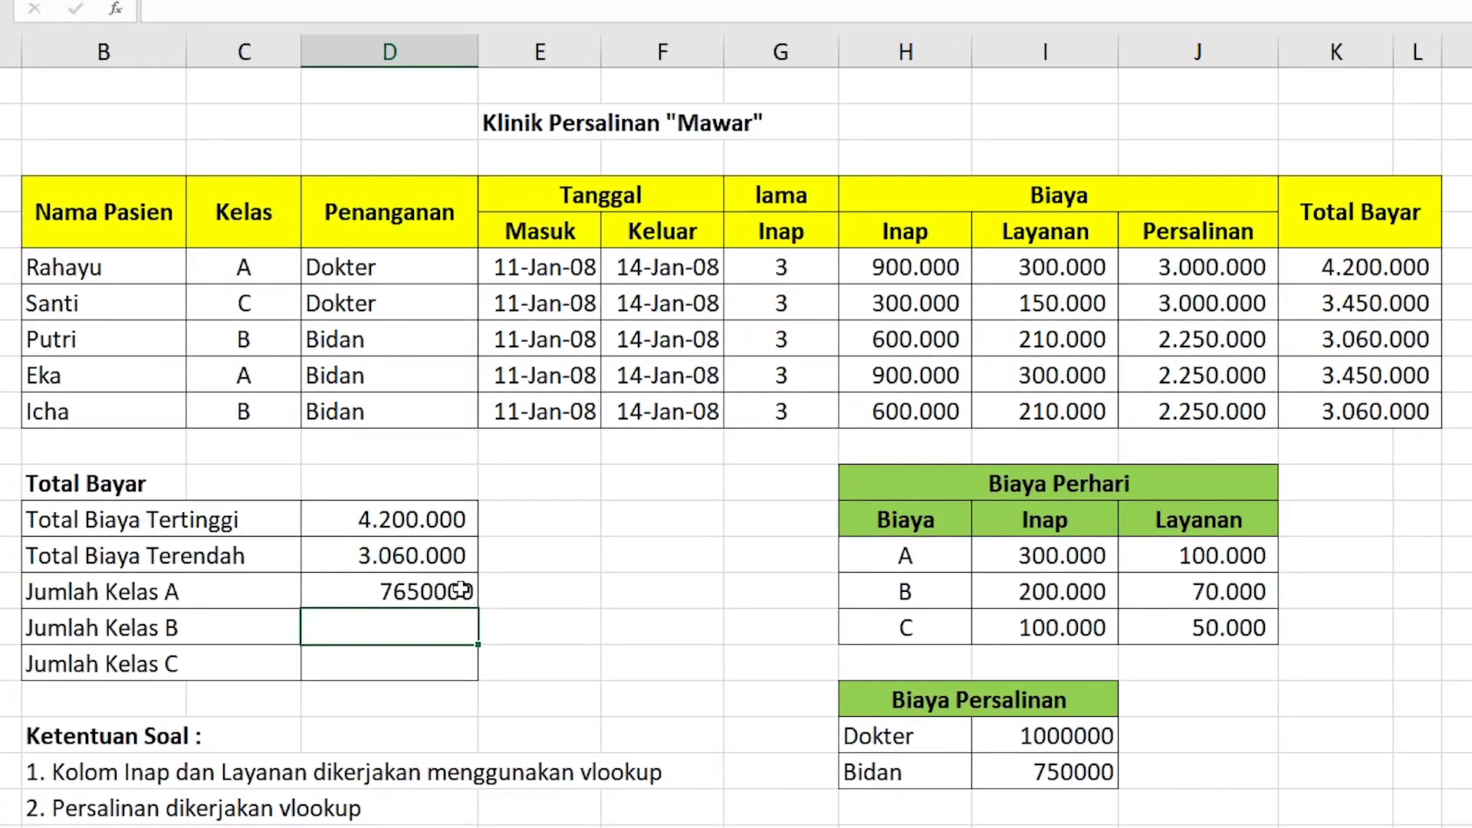
click(468, 592)
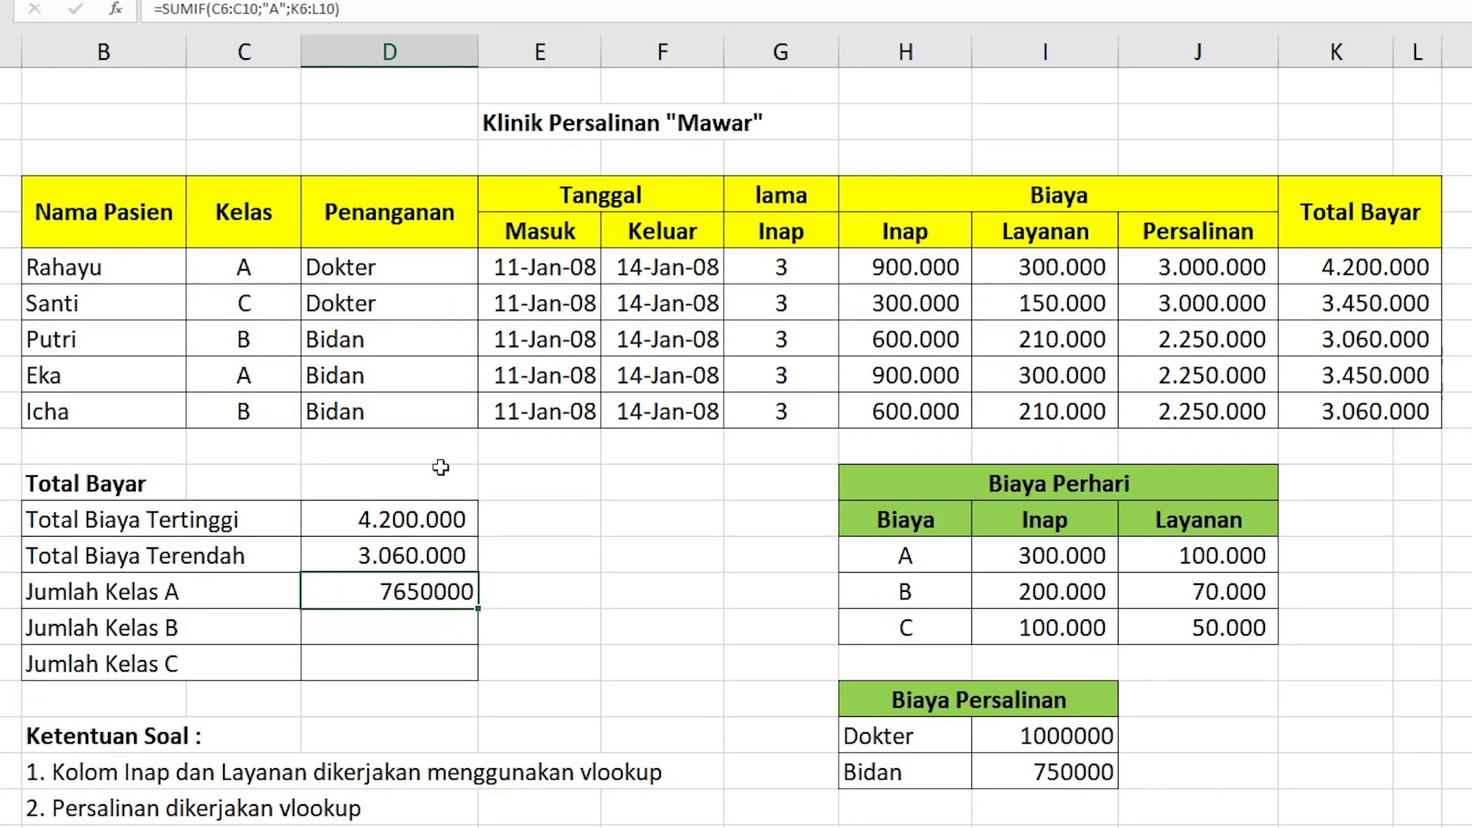
click(319, 20)
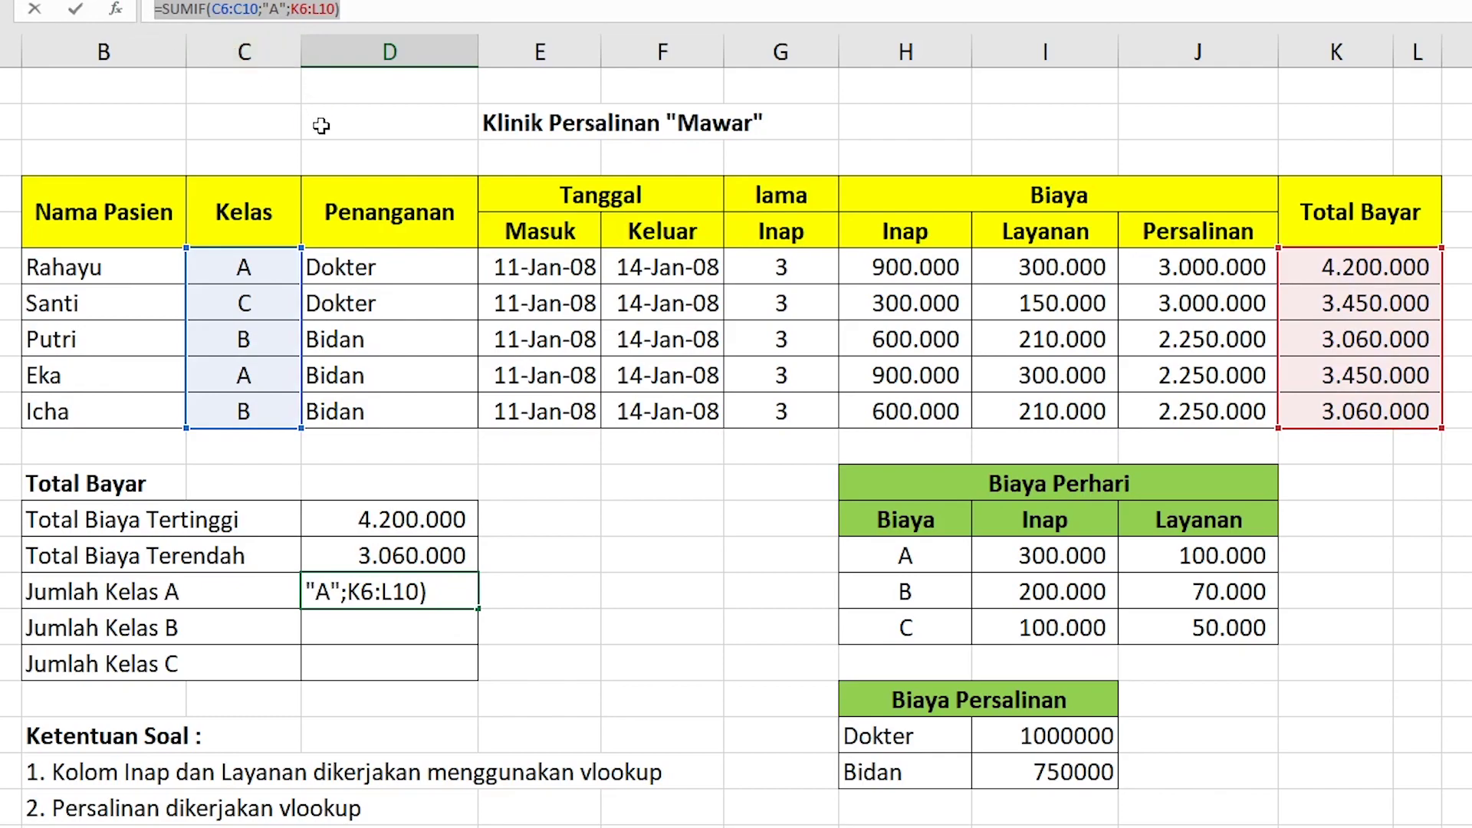
key(Return)
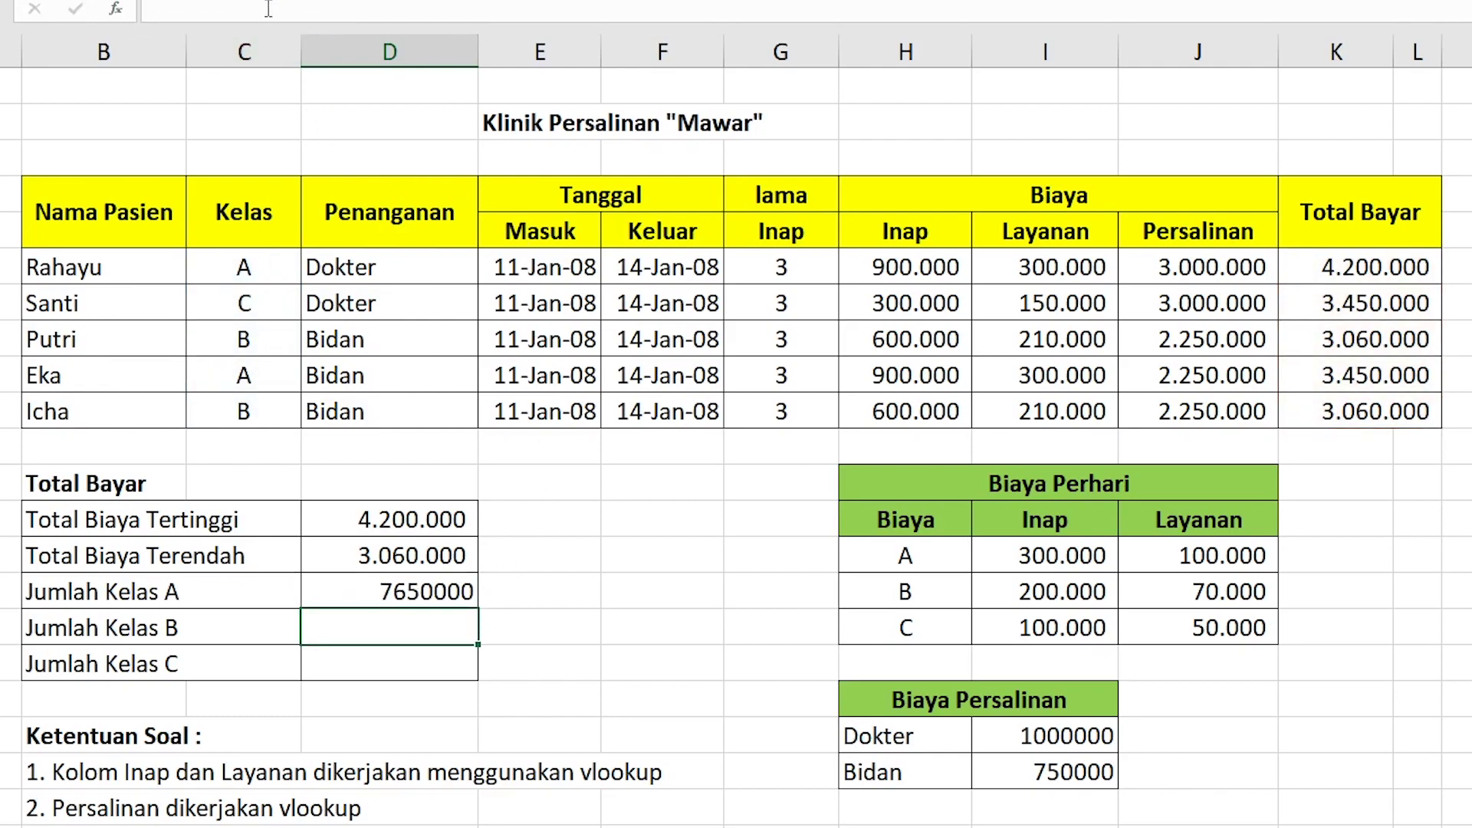
Paste the class A SUMIF formula into Jumlah Kelas B with criterion "b", giving 6120000
click(266, 9)
text(=SUMIF(C6:C10;"A";K6:L10))
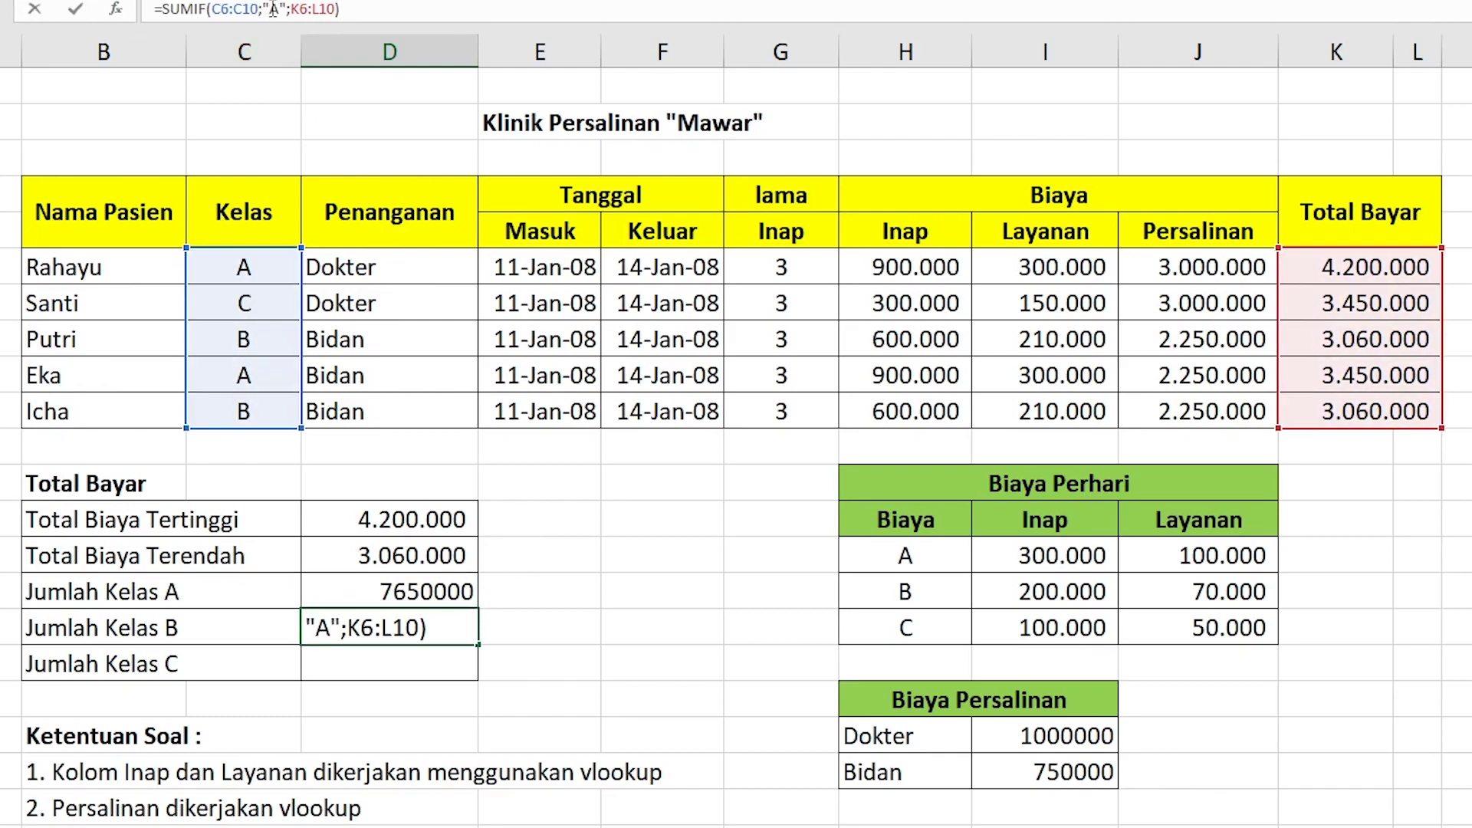
double_click(273, 9)
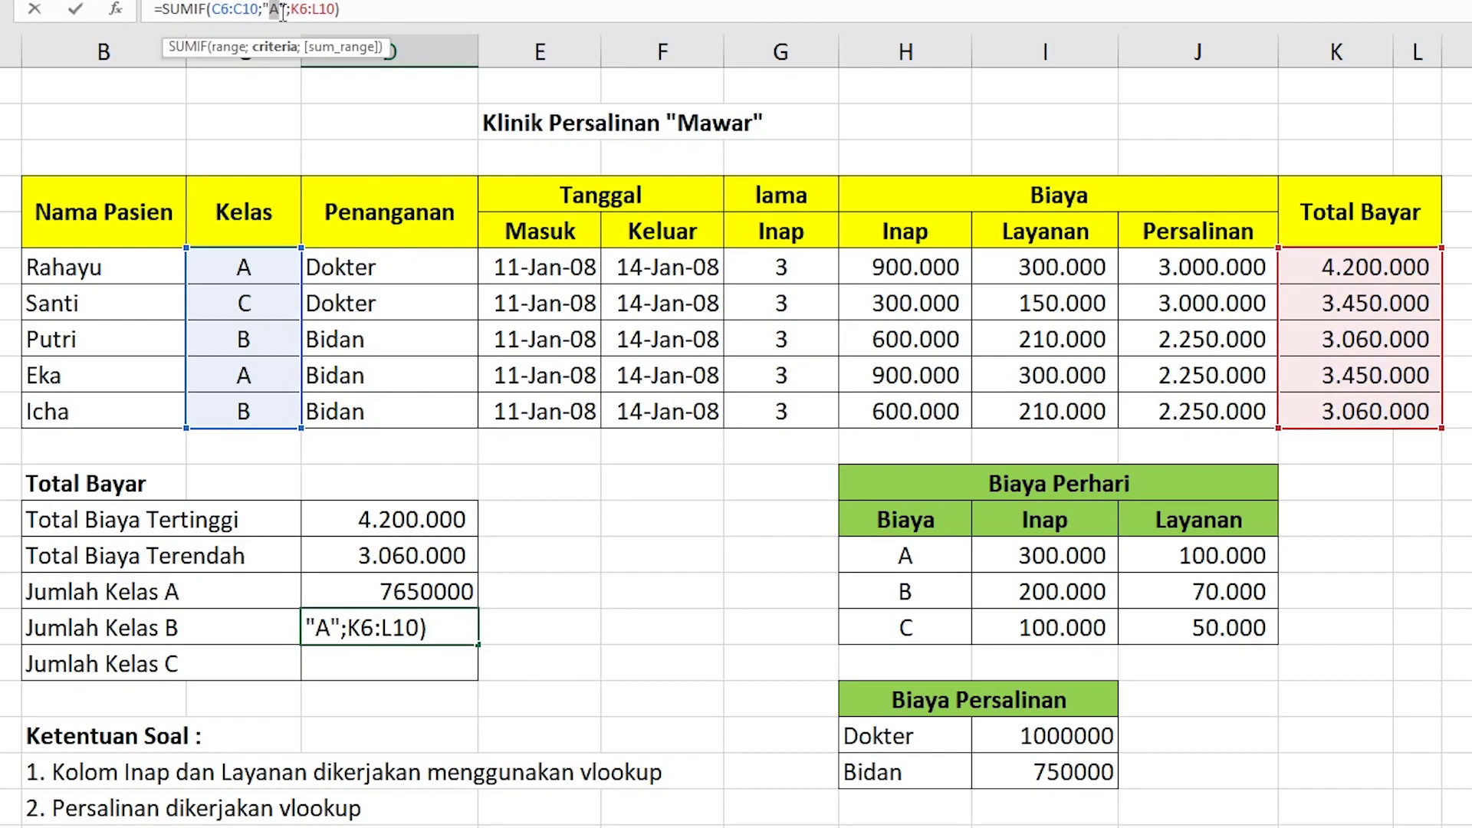
text(b)
key(Return)
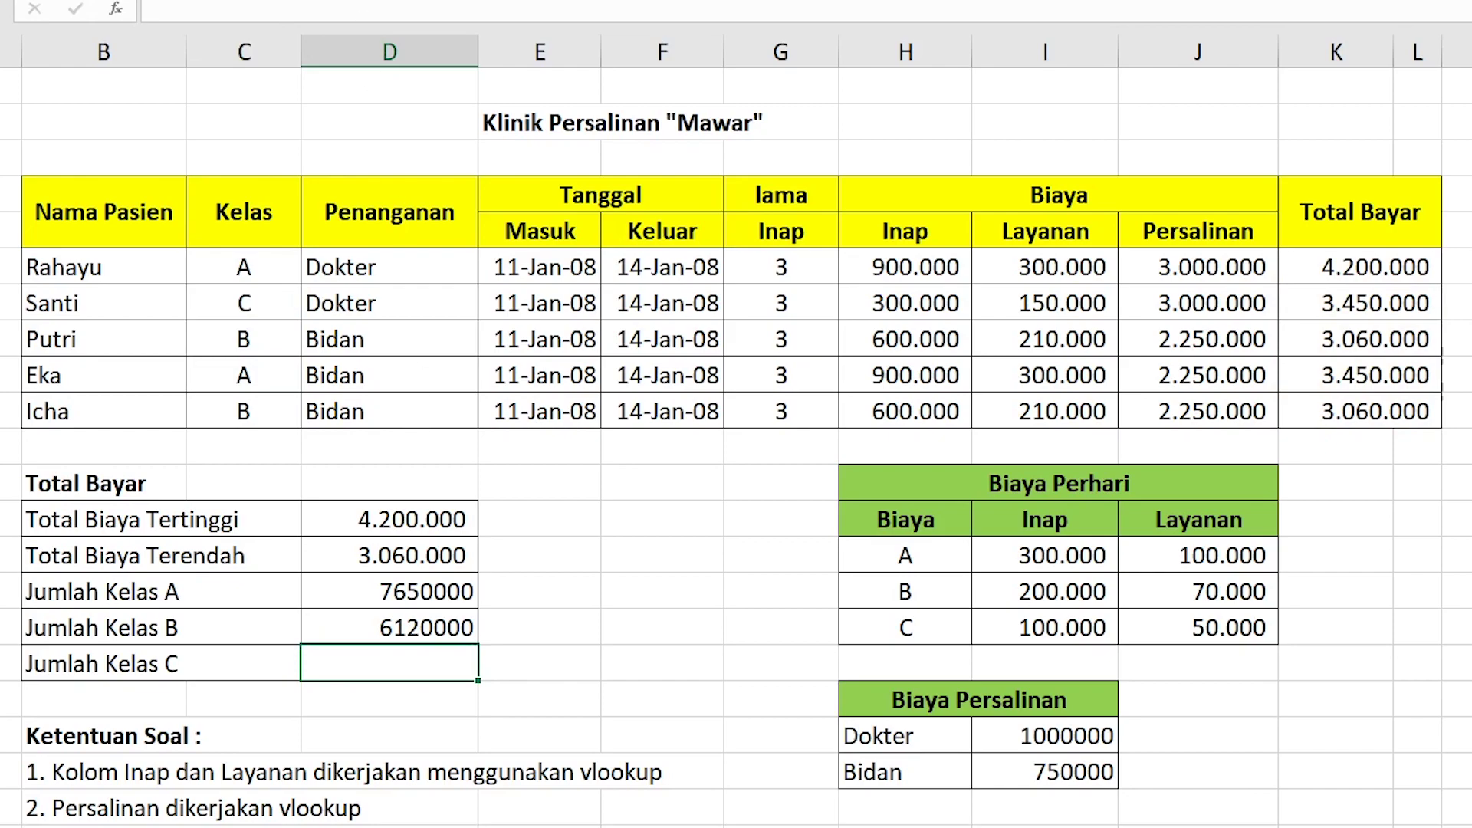
Paste the SUMIF formula into Jumlah Kelas C with criterion "C", giving 3450000
click(232, 8)
text(=SUMIF(C6:C10;"A";K6:L10))
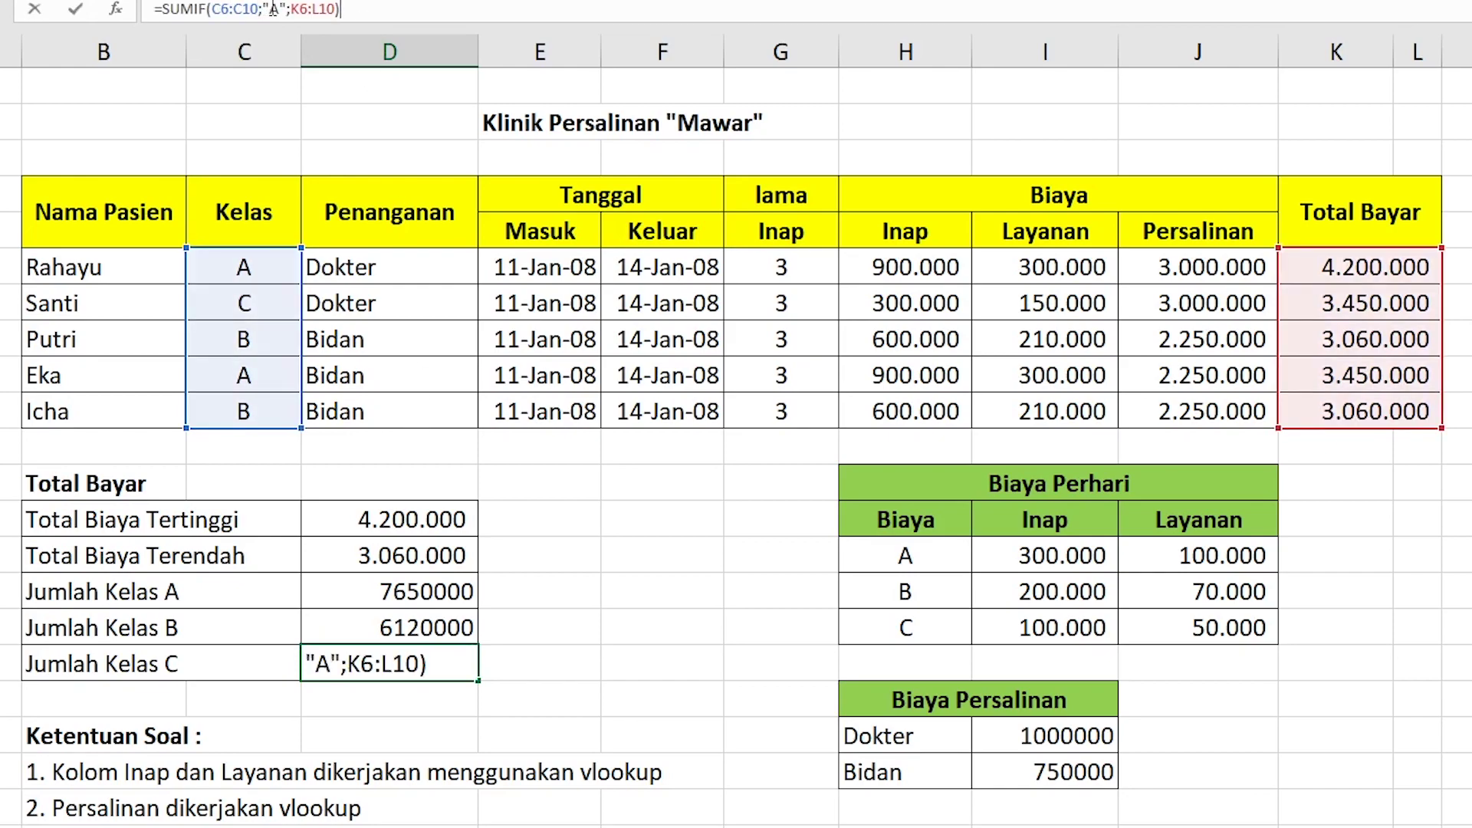
double_click(273, 9)
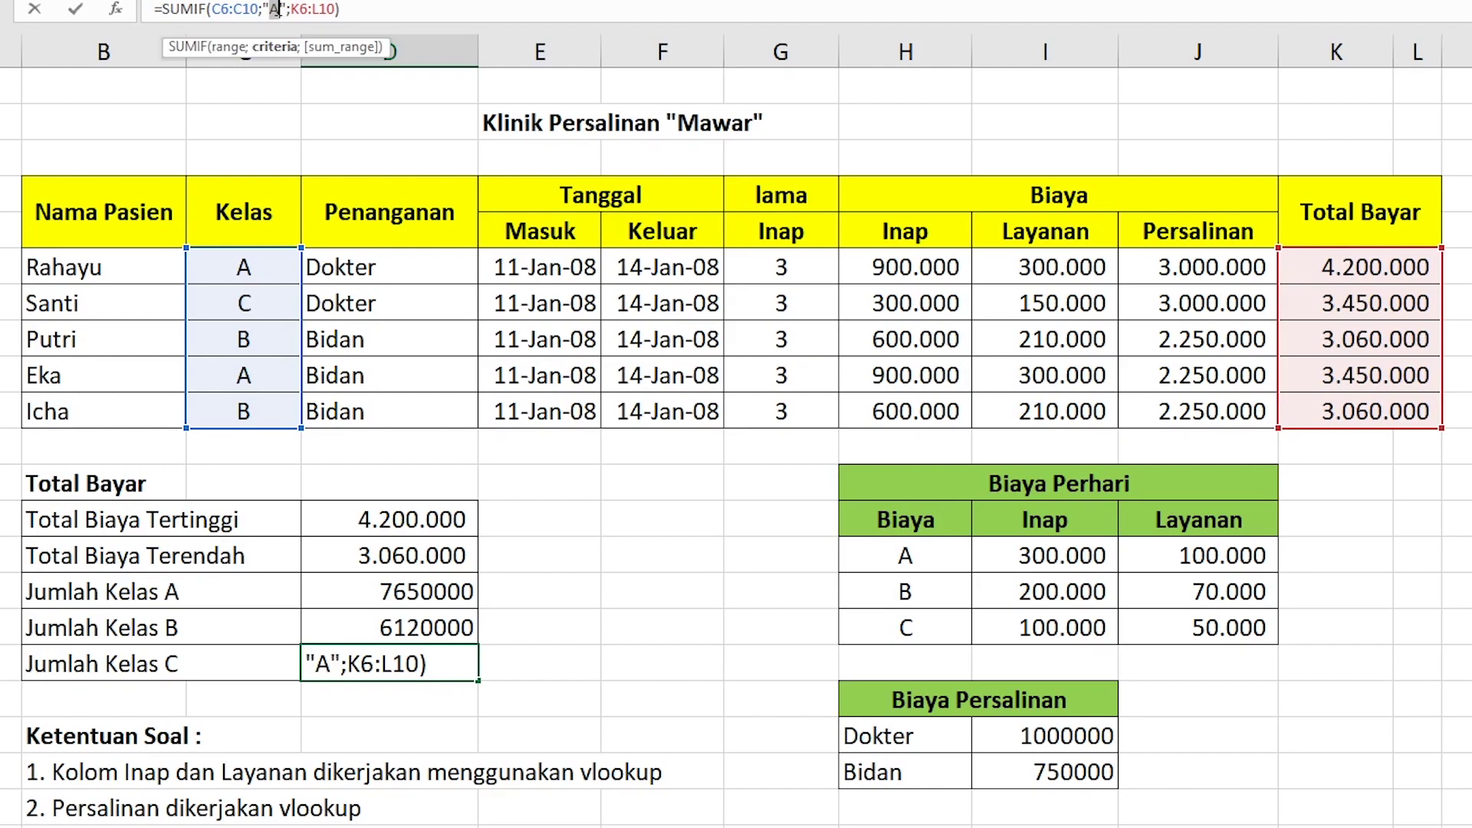
text(C)
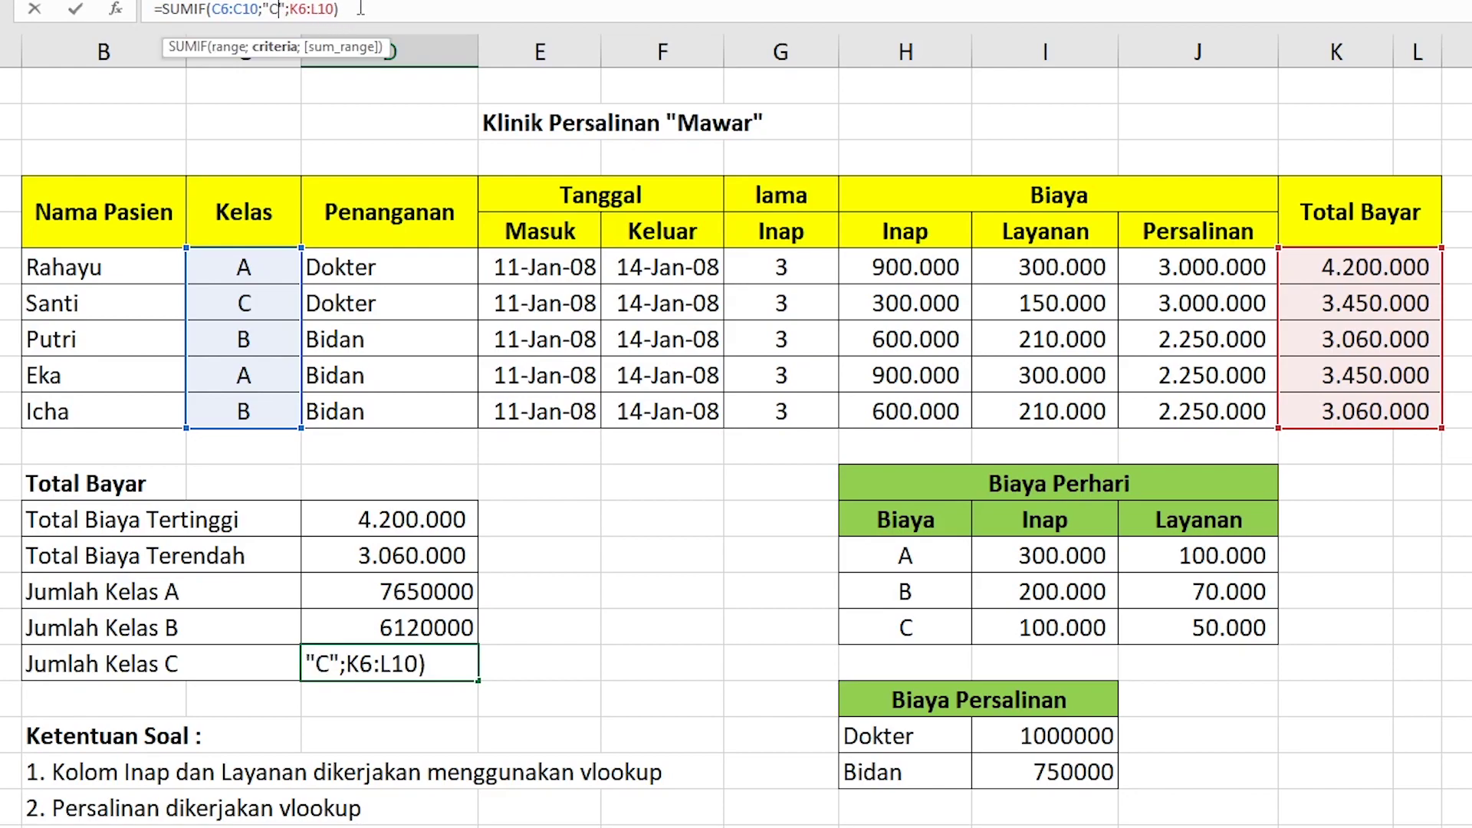
key(Return)
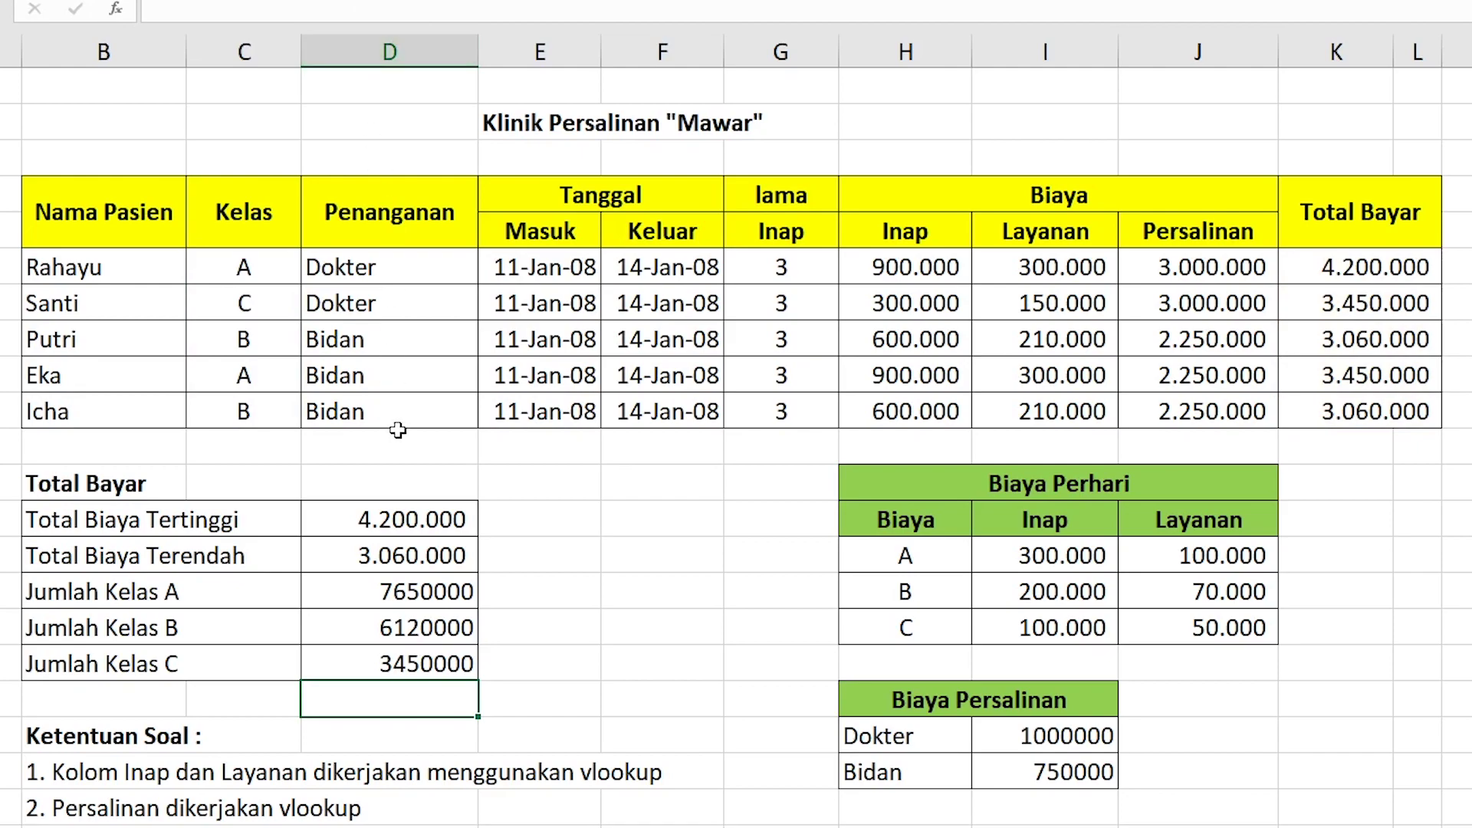